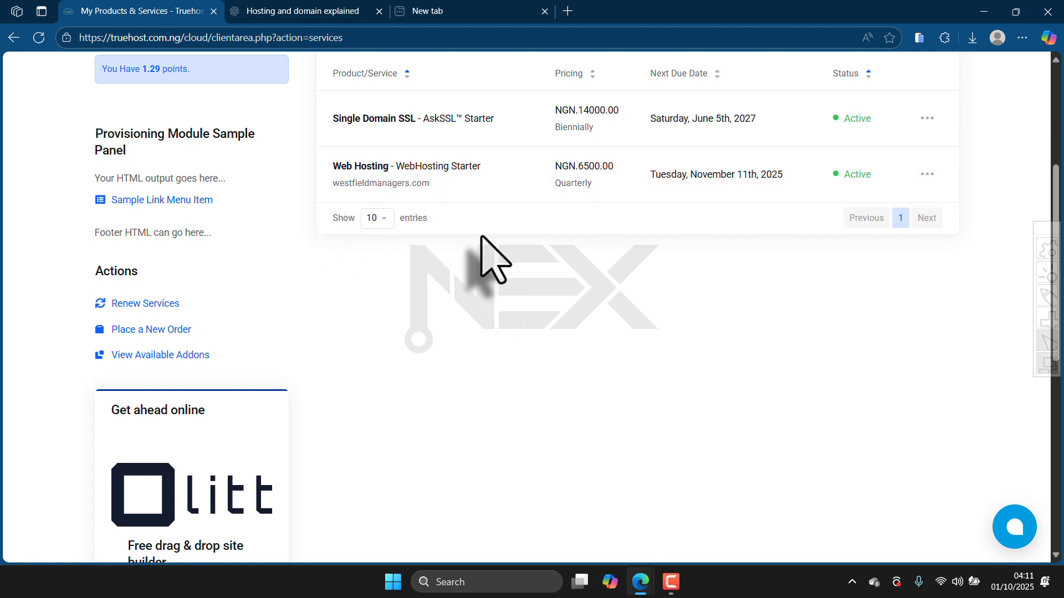
- Load Hostinger hPanel in a new tab, then go back to the Truehost services list
{"action": "left_click", "coordinate": [453, 4]}
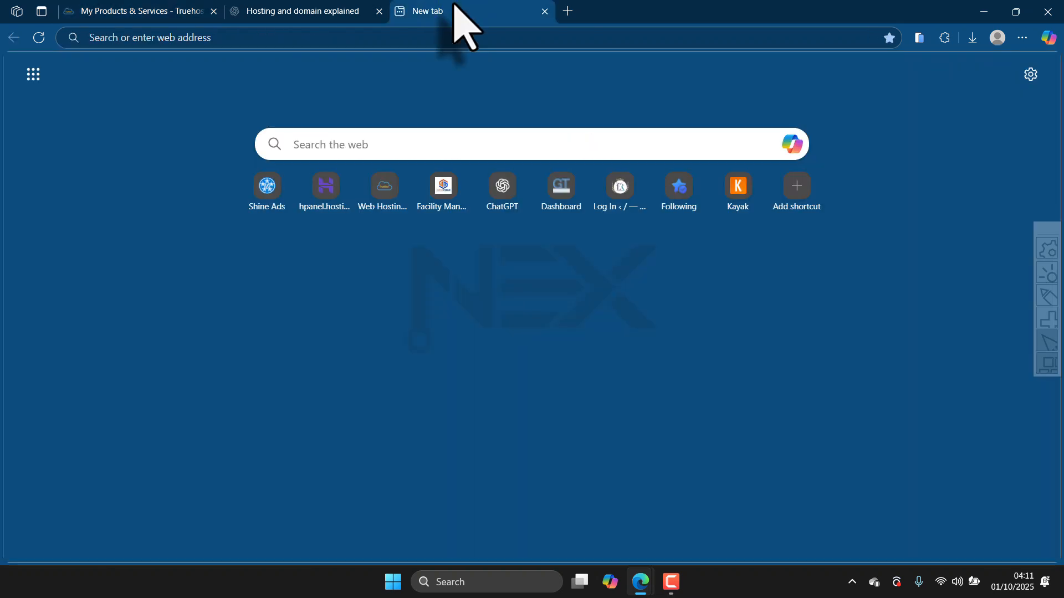
{"action": "left_click", "coordinate": [320, 201]}
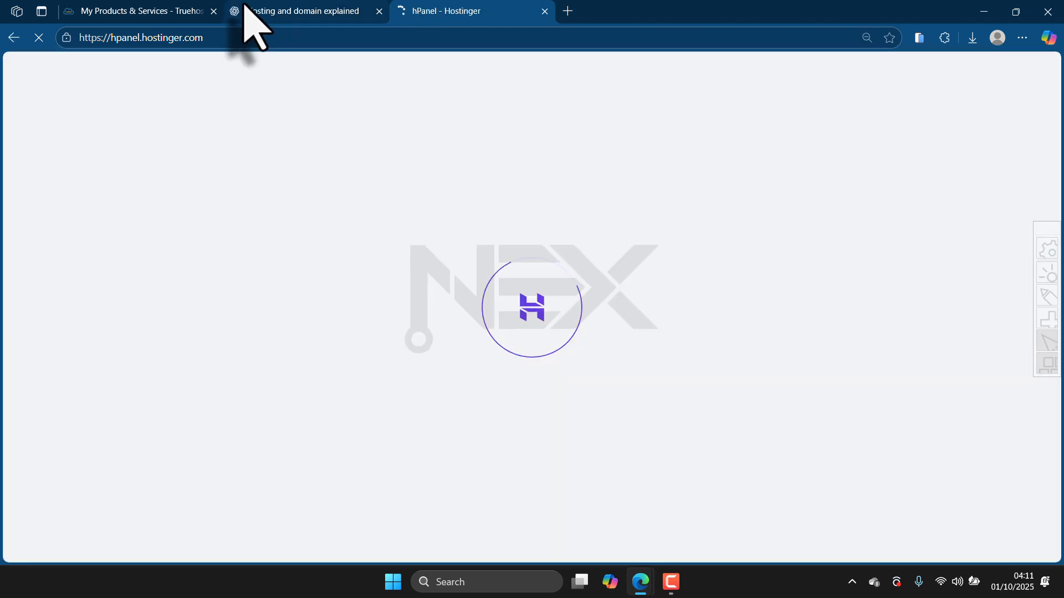
{"action": "left_click", "coordinate": [146, 6]}
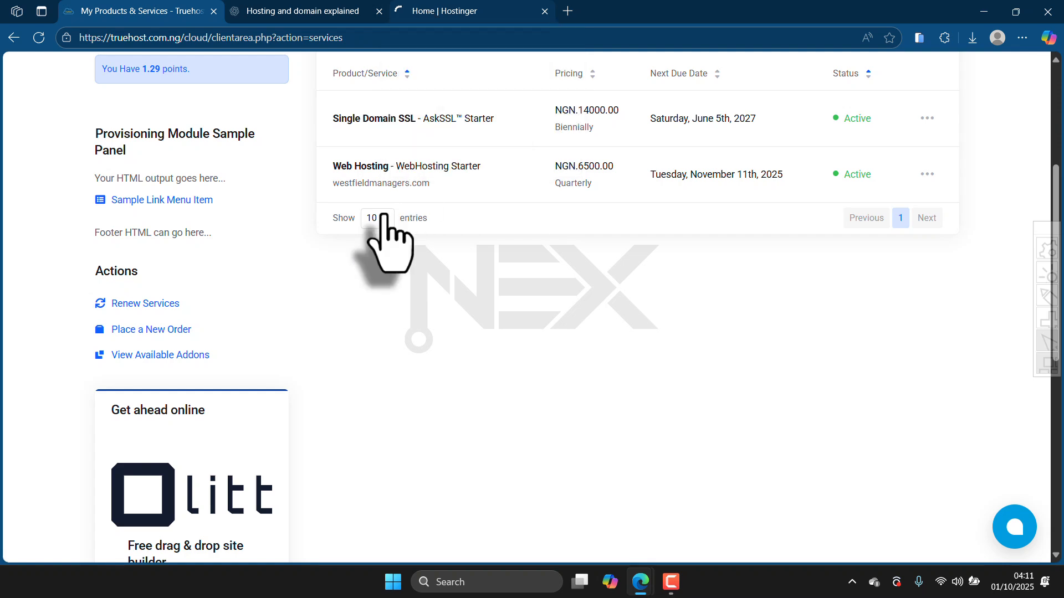
{"action": "left_click", "coordinate": [455, 11]}
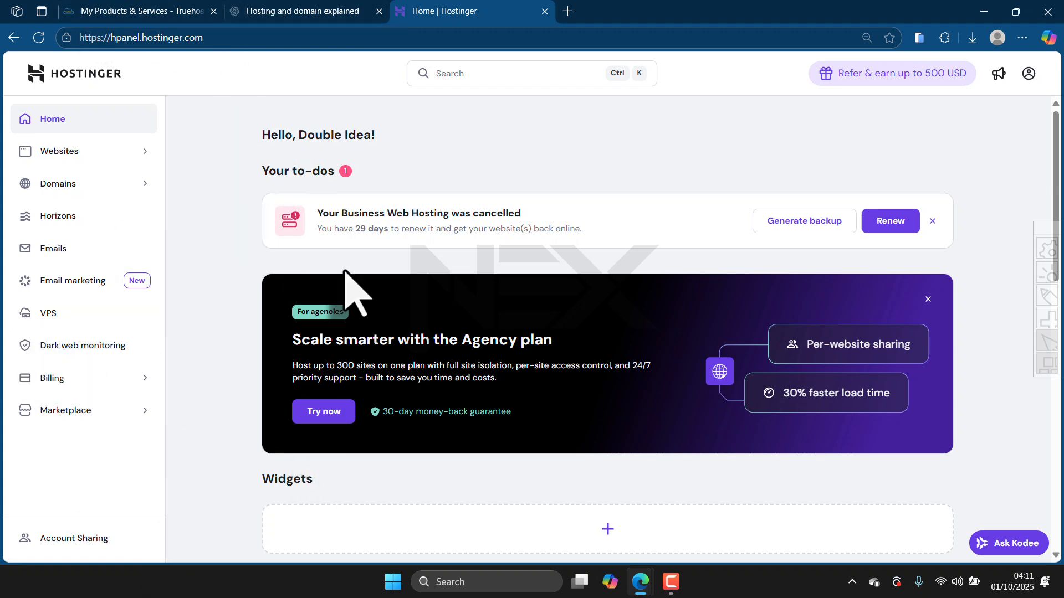
{"action": "left_click", "coordinate": [132, 4]}
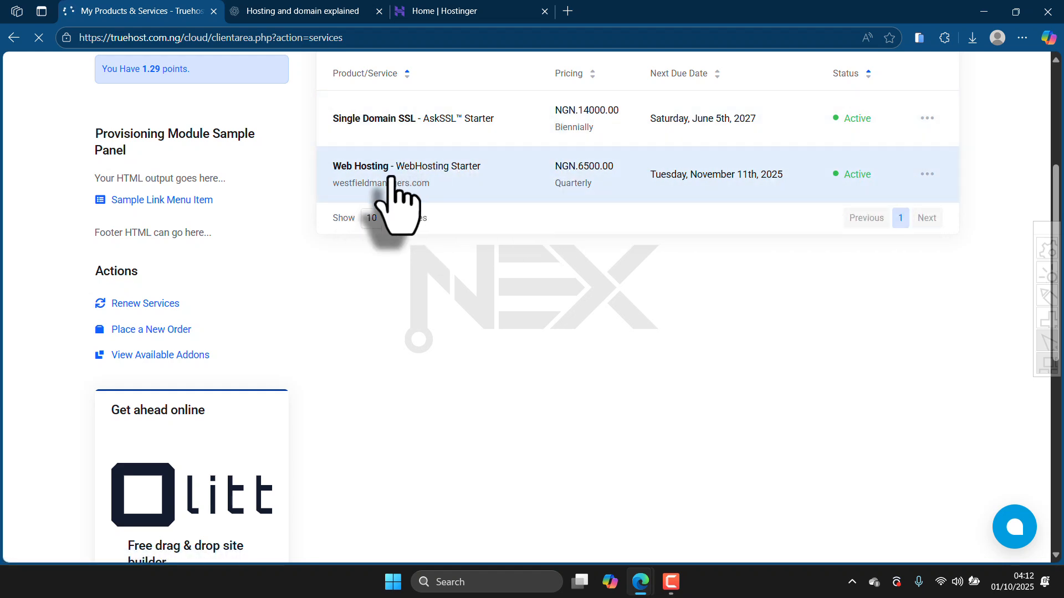
- Log in to the westfieldmanagers.com cPanel from the WebHosting Starter details page
{"action": "scroll", "coordinate": [435, 270], "scroll_direction": "down", "scroll_amount": 7}
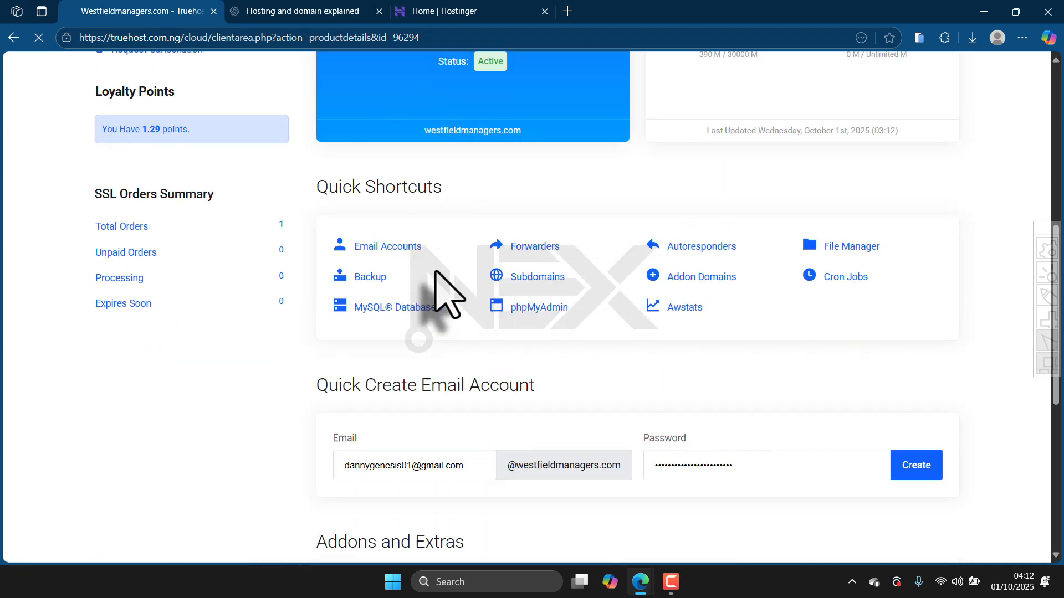
{"action": "scroll", "coordinate": [436, 271], "scroll_direction": "up", "scroll_amount": 4}
{"action": "scroll", "coordinate": [435, 272], "scroll_direction": "down", "scroll_amount": 8}
{"action": "scroll", "coordinate": [494, 162], "scroll_direction": "up", "scroll_amount": 3}
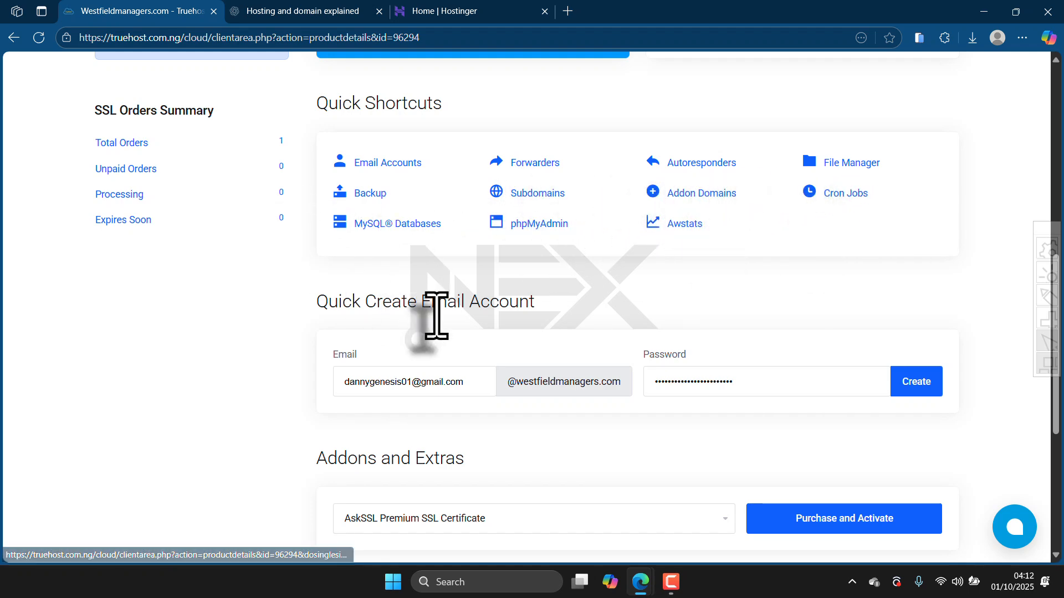
{"action": "scroll", "coordinate": [428, 351], "scroll_direction": "down", "scroll_amount": 5}
{"action": "scroll", "coordinate": [416, 297], "scroll_direction": "up", "scroll_amount": 7}
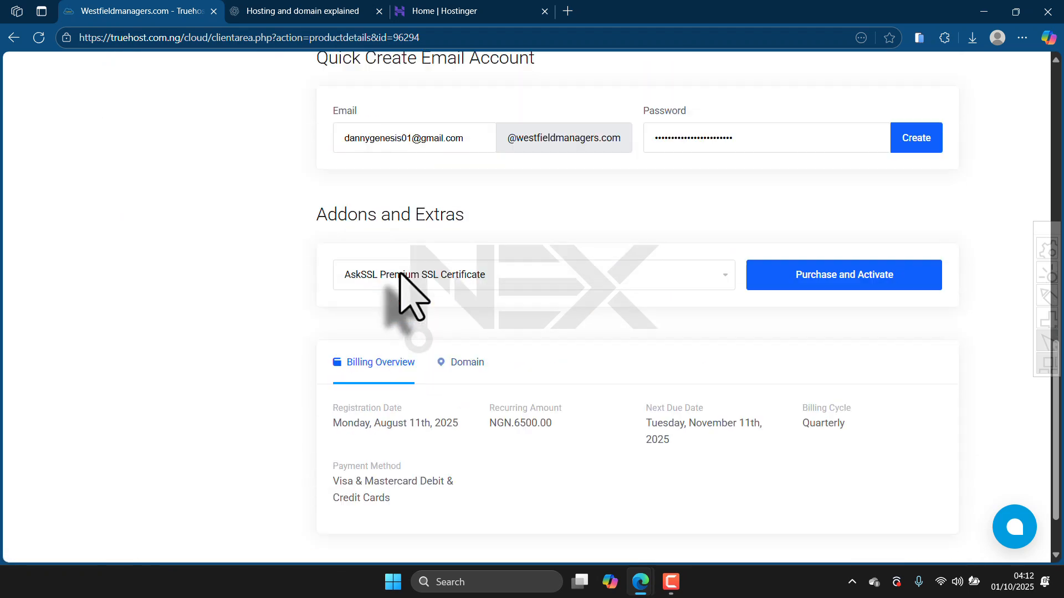
{"action": "scroll", "coordinate": [427, 338], "scroll_direction": "up", "scroll_amount": 3}
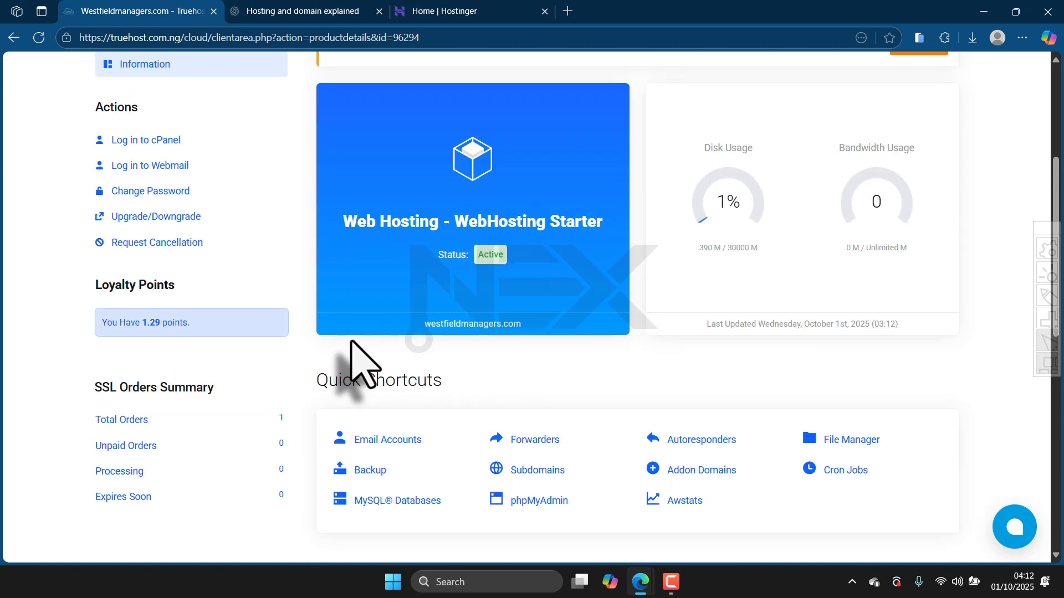
{"action": "left_click", "coordinate": [163, 142]}
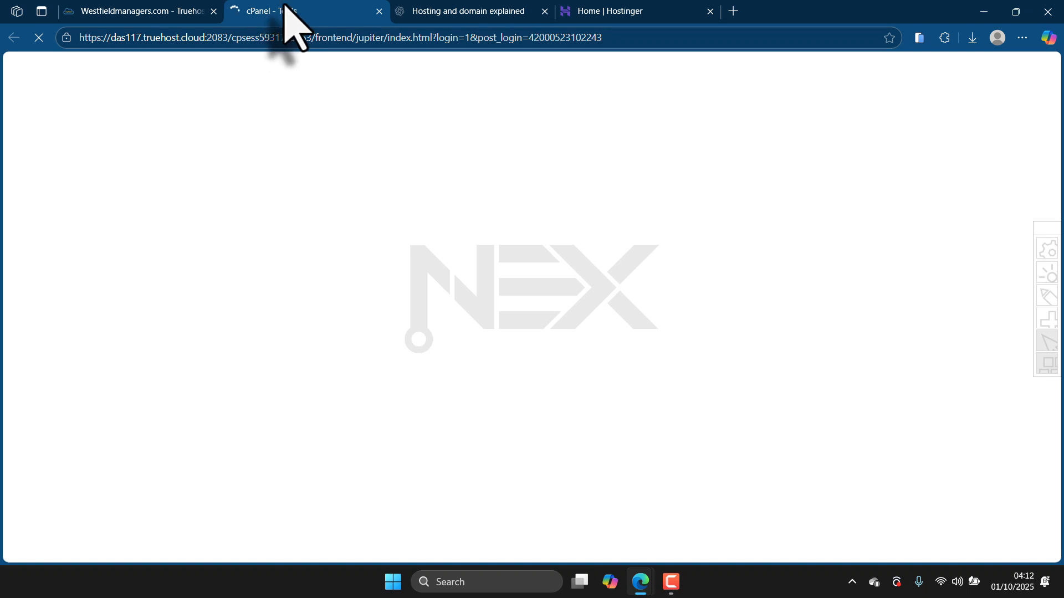
{"action": "left_click", "coordinate": [733, 11]}
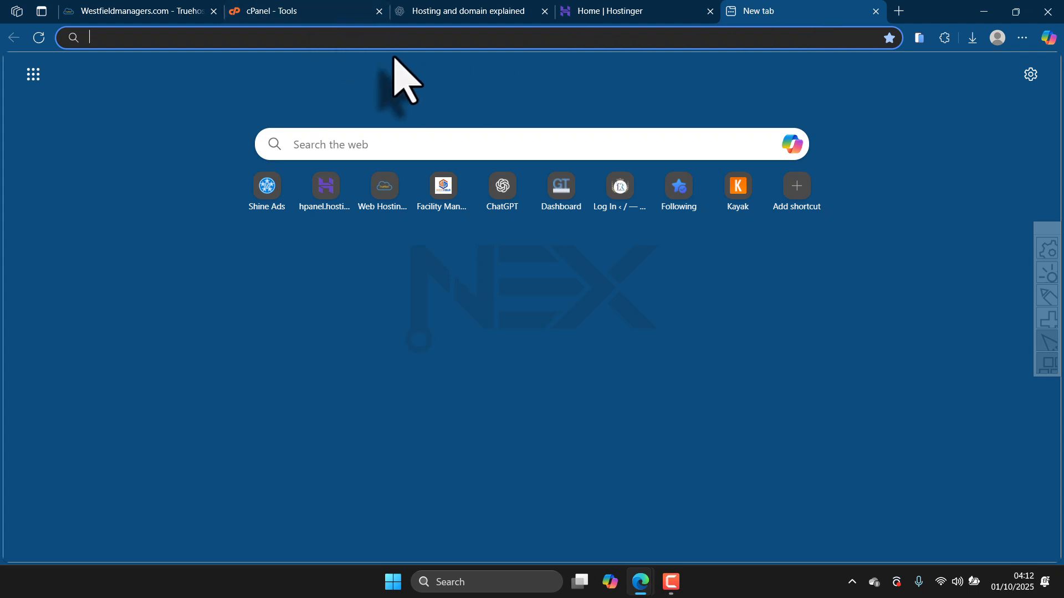
{"action": "left_click", "coordinate": [277, 11]}
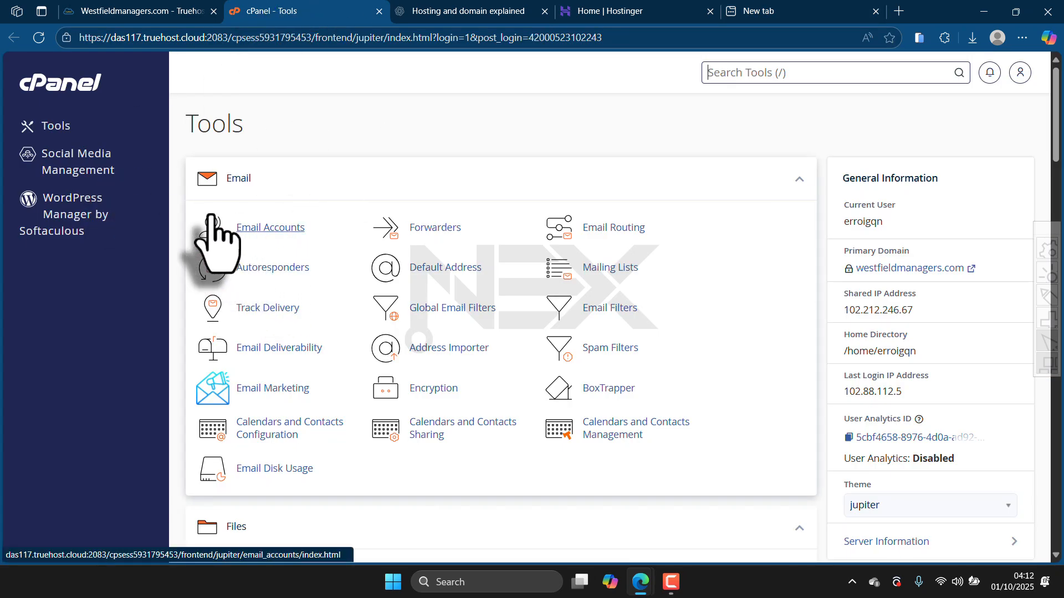
{"action": "scroll", "coordinate": [550, 199], "scroll_direction": "down", "scroll_amount": 20}
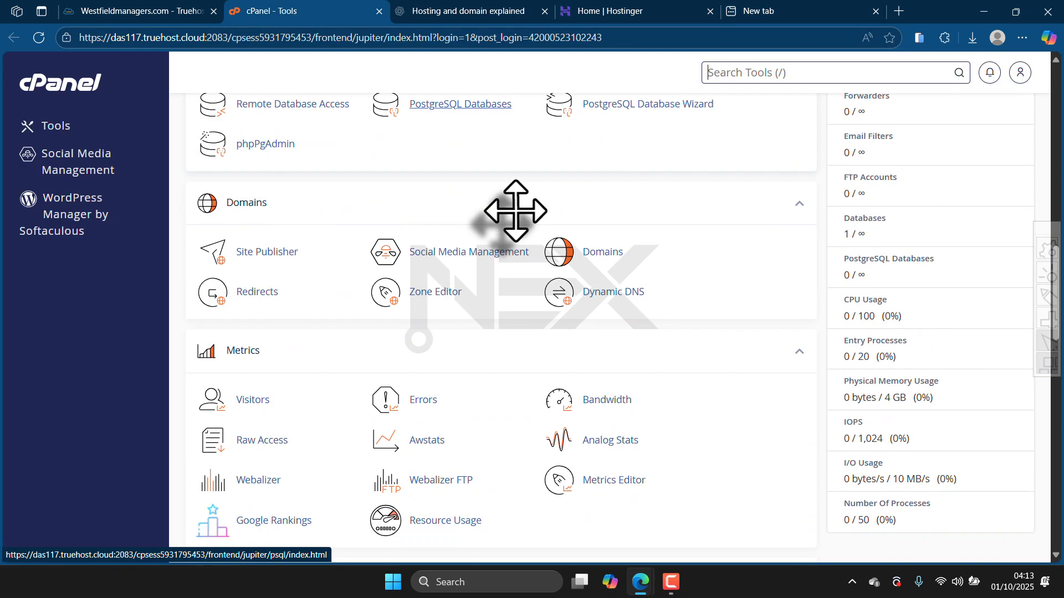
{"action": "scroll", "coordinate": [549, 199], "scroll_direction": "down", "scroll_amount": 15}
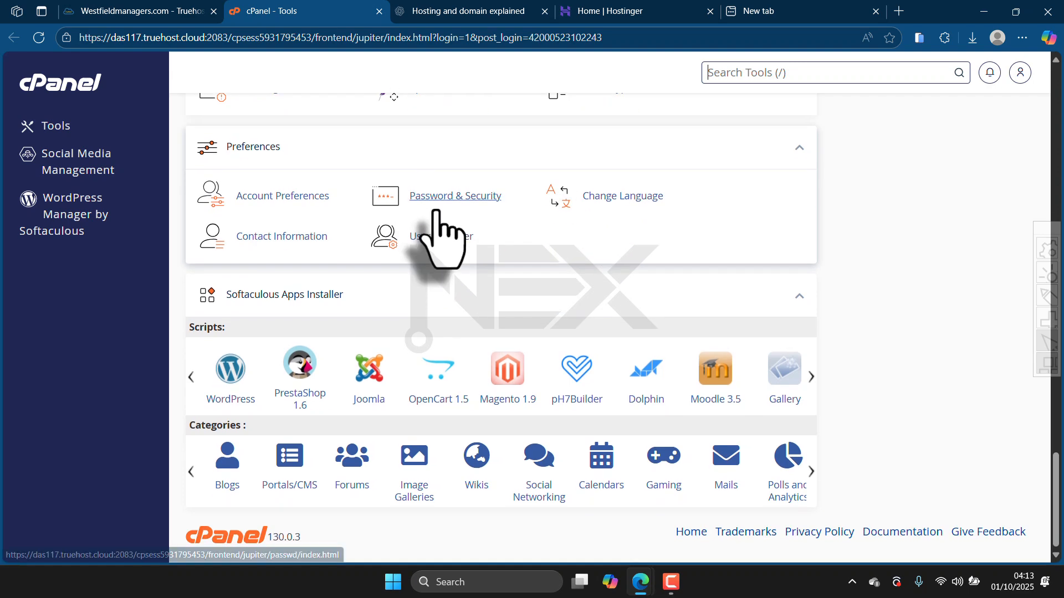
{"action": "scroll", "coordinate": [439, 238], "scroll_direction": "up", "scroll_amount": 1}
{"action": "scroll", "coordinate": [436, 211], "scroll_direction": "up", "scroll_amount": 8}
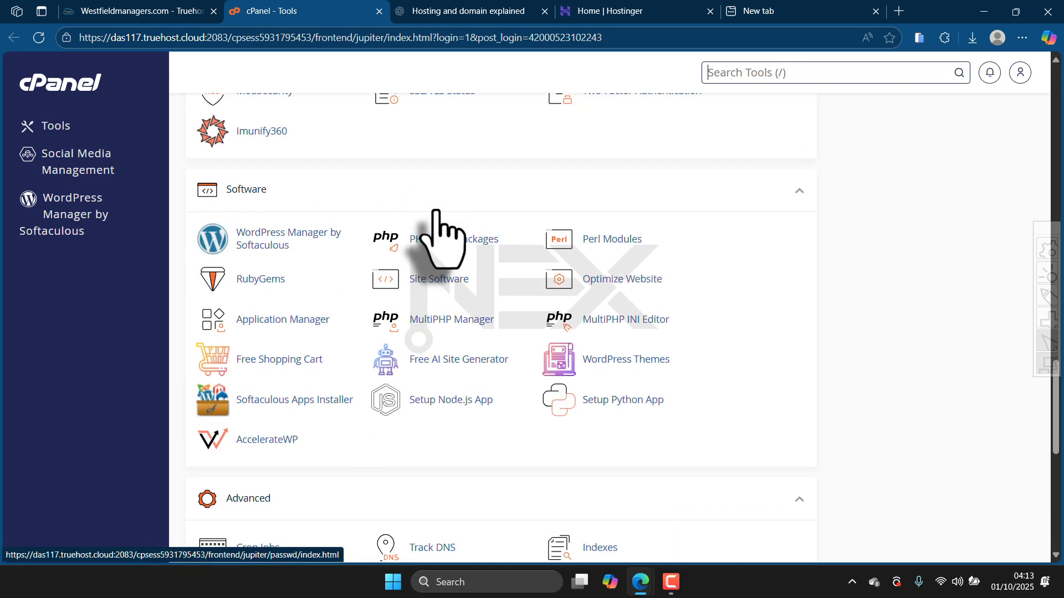
{"action": "scroll", "coordinate": [436, 210], "scroll_direction": "down", "scroll_amount": 11}
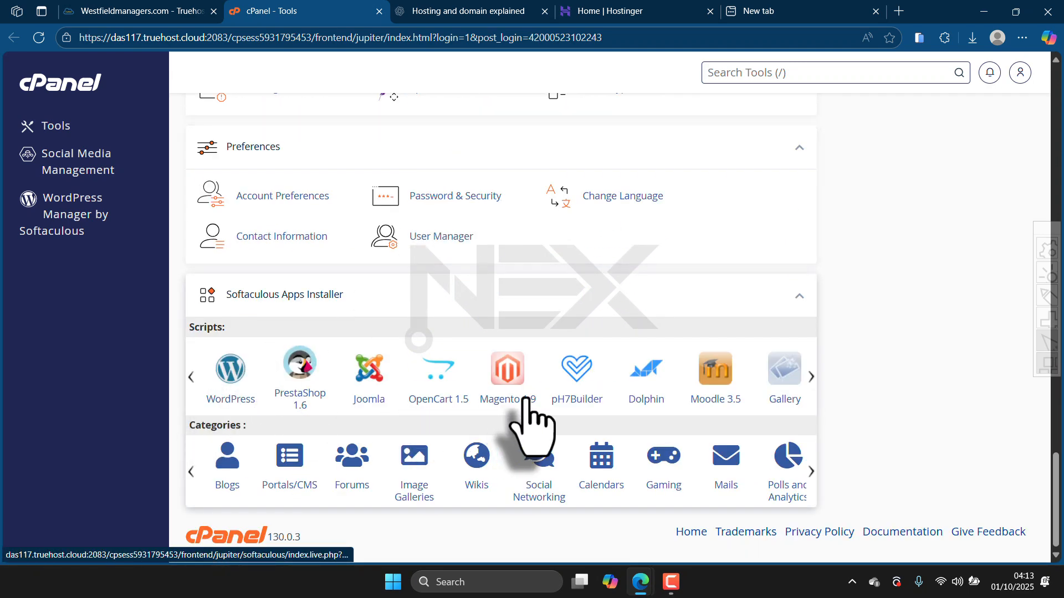
{"action": "left_click", "coordinate": [811, 377]}
{"action": "left_click", "coordinate": [811, 377]}
{"action": "left_click", "coordinate": [811, 376]}
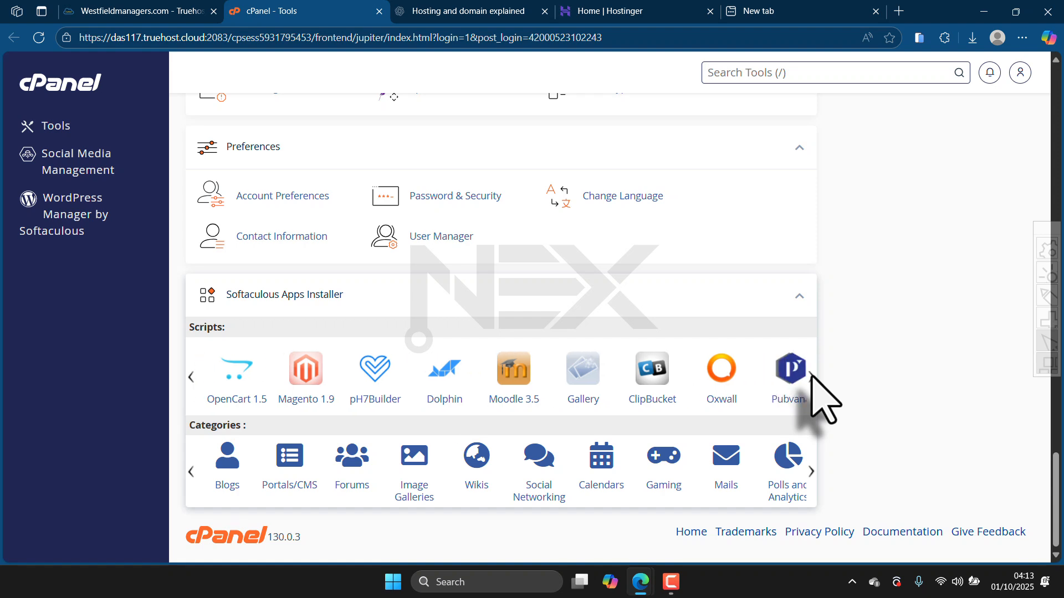
{"action": "left_click", "coordinate": [811, 377]}
{"action": "left_click", "coordinate": [810, 377]}
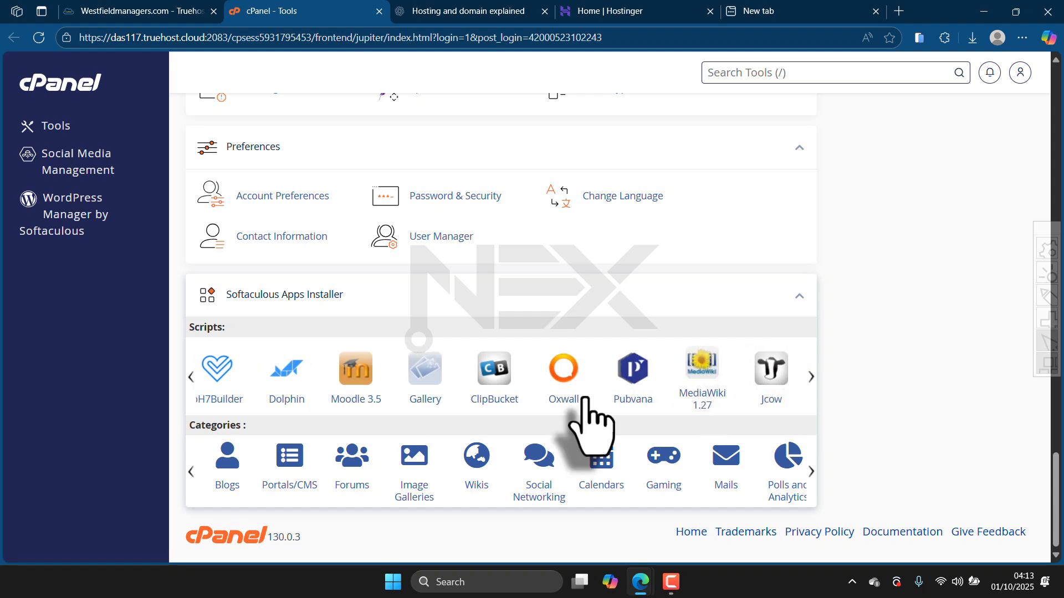
{"action": "left_click", "coordinate": [190, 378]}
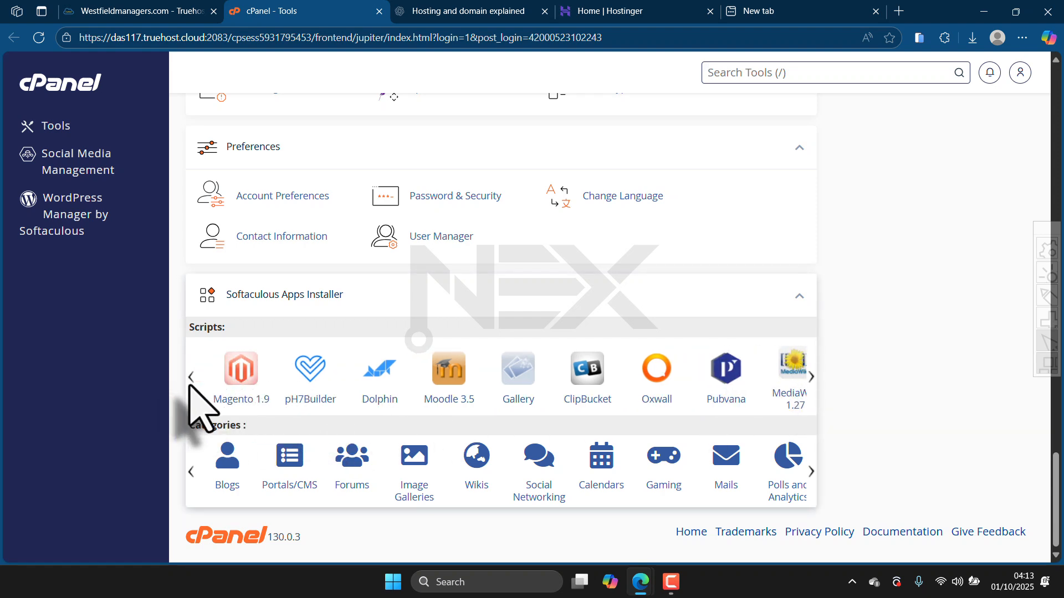
{"action": "left_click", "coordinate": [190, 377]}
{"action": "left_click", "coordinate": [191, 377]}
{"action": "left_click", "coordinate": [191, 376]}
{"action": "left_click", "coordinate": [191, 377]}
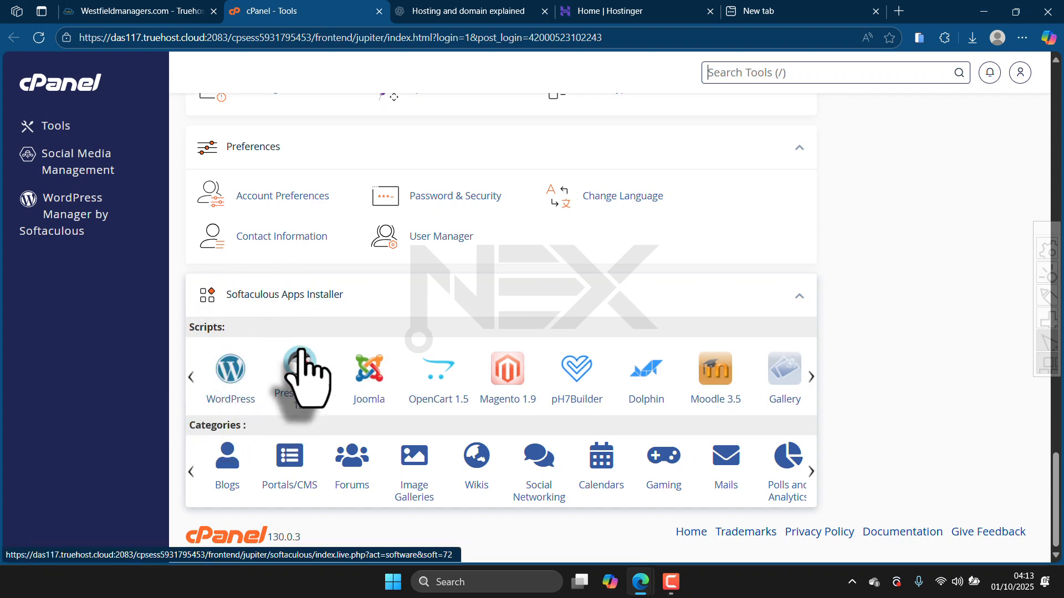
{"action": "scroll", "coordinate": [302, 249], "scroll_direction": "up", "scroll_amount": 4}
{"action": "scroll", "coordinate": [302, 252], "scroll_direction": "up", "scroll_amount": 15}
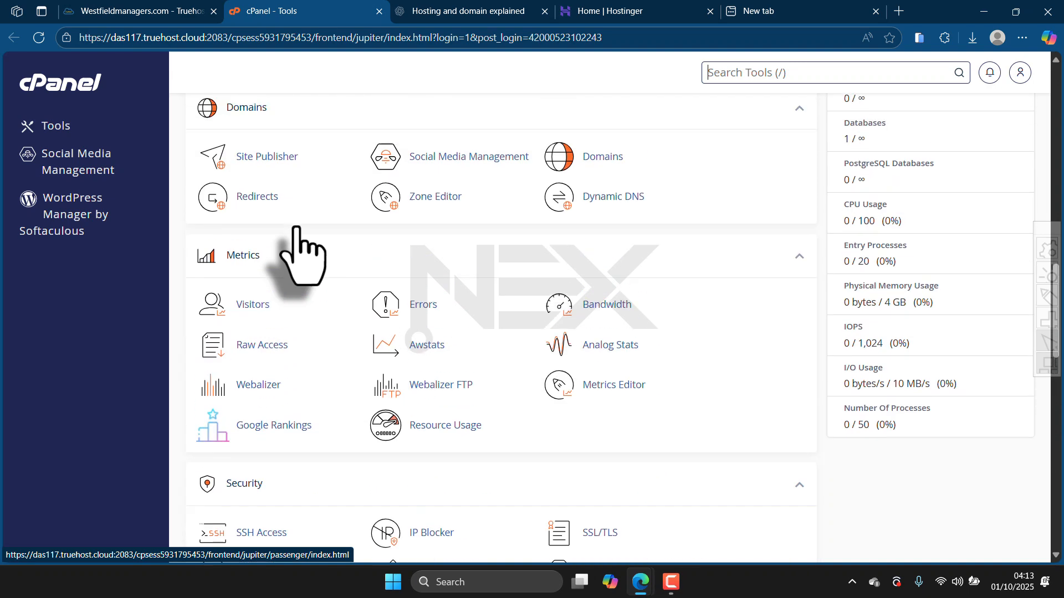
{"action": "scroll", "coordinate": [302, 249], "scroll_direction": "up", "scroll_amount": 7}
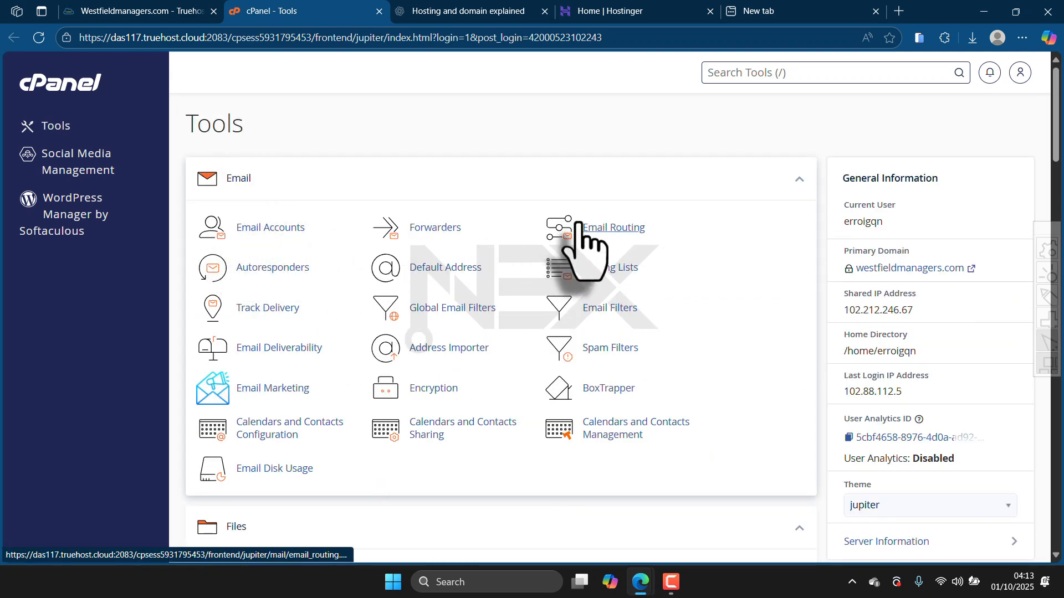
- View the Email Accounts list of existing westfieldmanagers.com mailboxes
{"action": "left_click", "coordinate": [270, 227]}
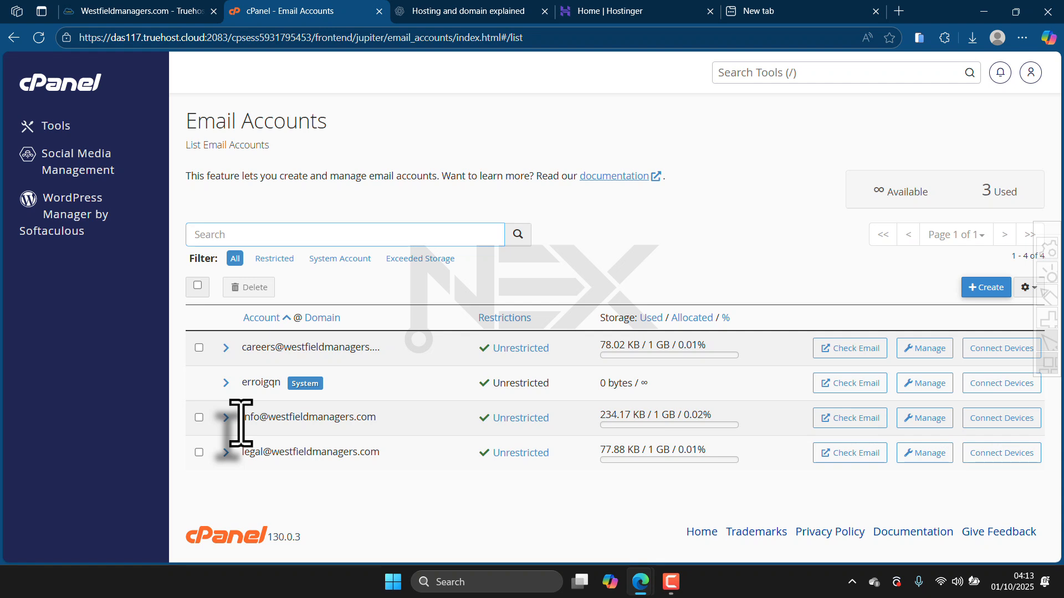
{"action": "left_click_drag", "start_coordinate": [241, 422], "coordinate": [284, 443]}
{"action": "left_click", "coordinate": [281, 451]}
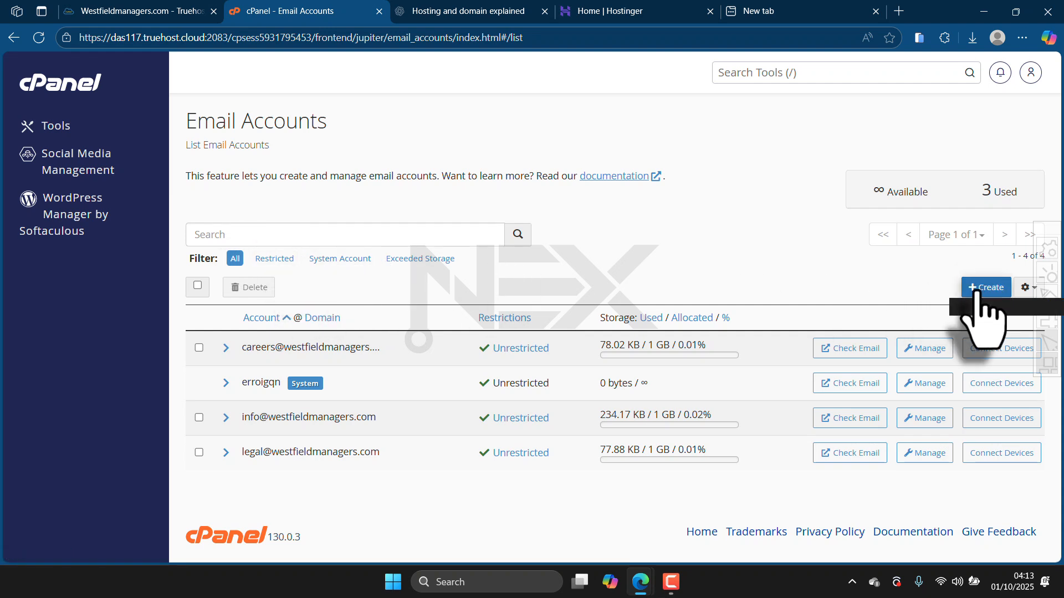
- Start a new email account beginning 'gr', then abandon the form and go back
{"action": "left_click", "coordinate": [986, 288]}
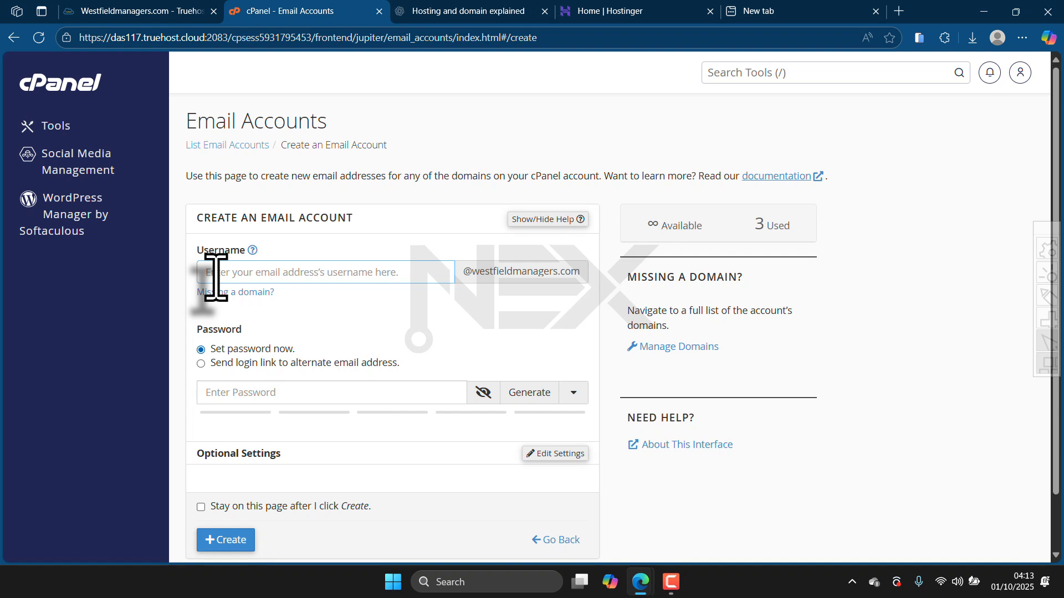
{"action": "type", "text": "g"}
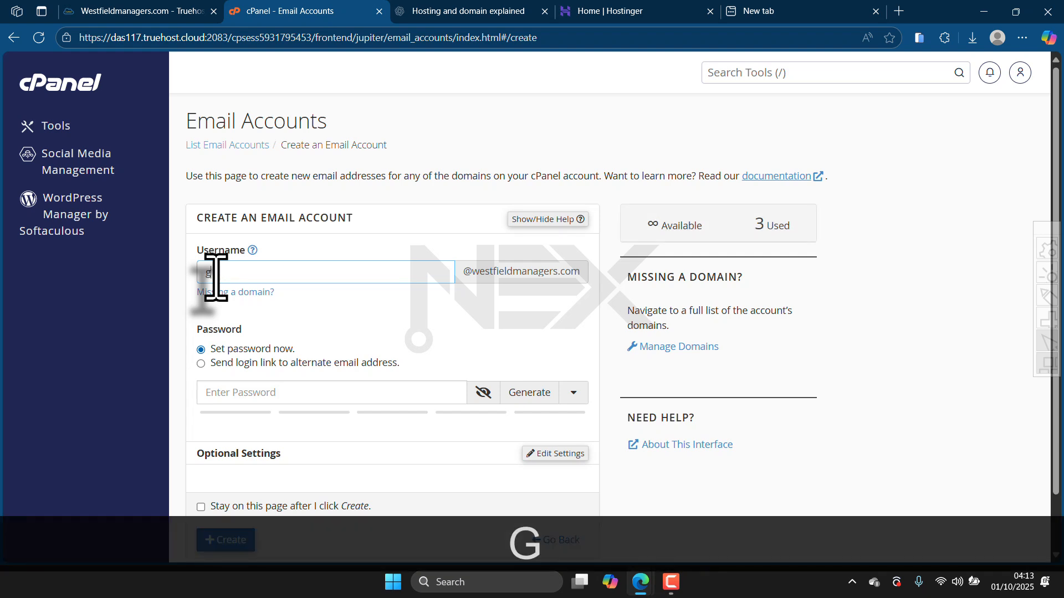
{"action": "type", "text": "ret"}
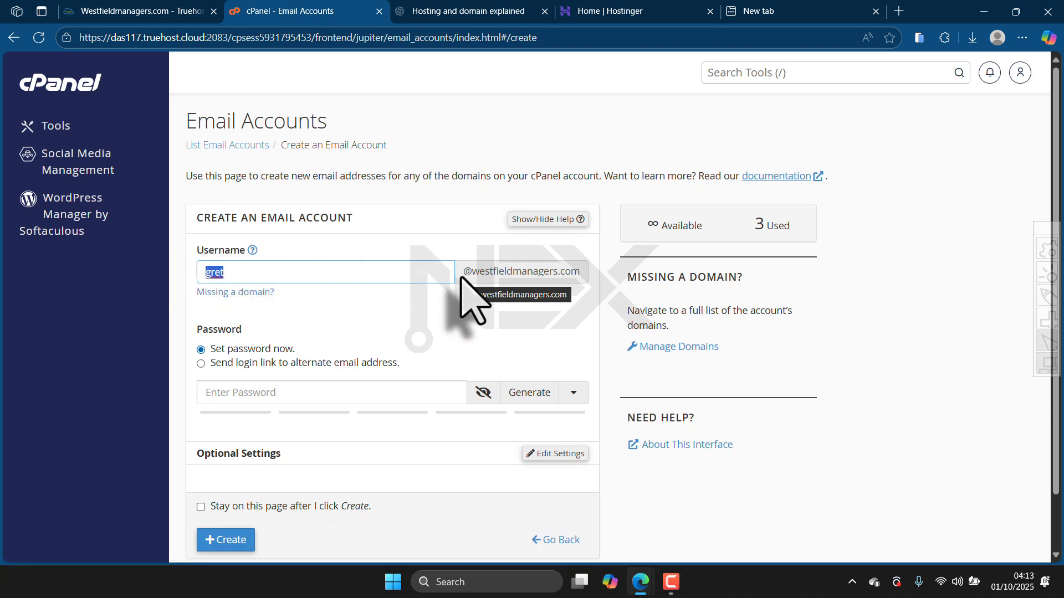
{"action": "left_click_drag", "start_coordinate": [483, 276], "coordinate": [522, 273]}
{"action": "left_click", "coordinate": [563, 267]}
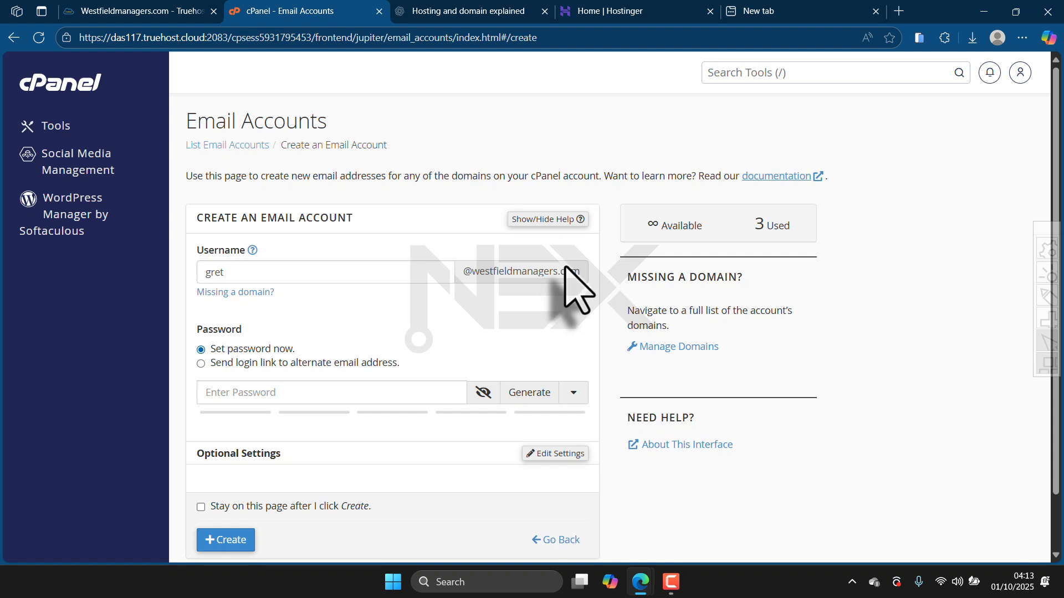
{"action": "left_click", "coordinate": [482, 287]}
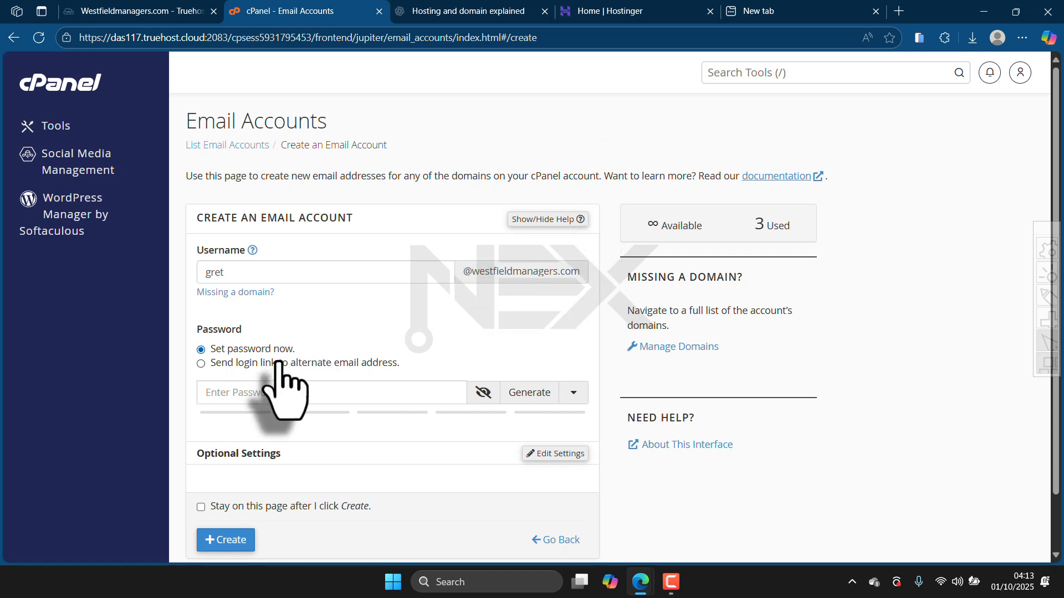
{"action": "scroll", "coordinate": [413, 458], "scroll_direction": "down", "scroll_amount": 1}
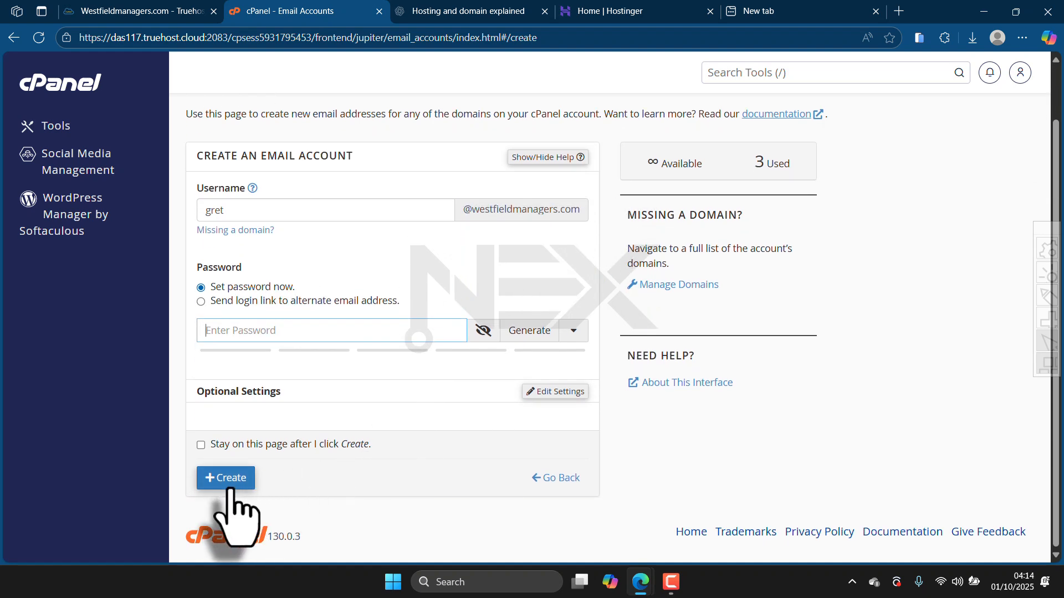
{"action": "scroll", "coordinate": [332, 288], "scroll_direction": "up", "scroll_amount": 1}
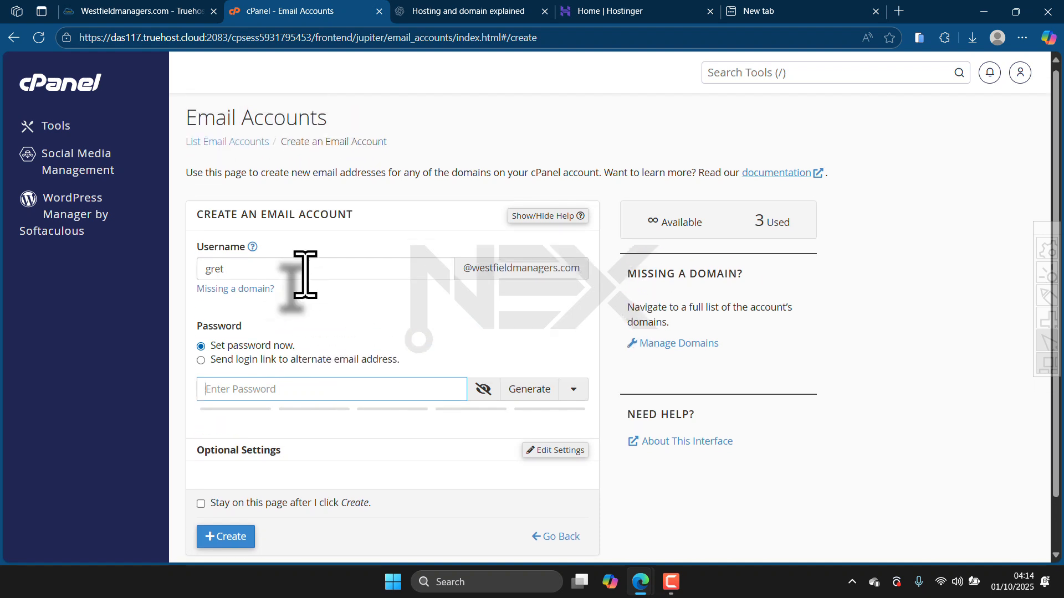
{"action": "left_click", "coordinate": [13, 38]}
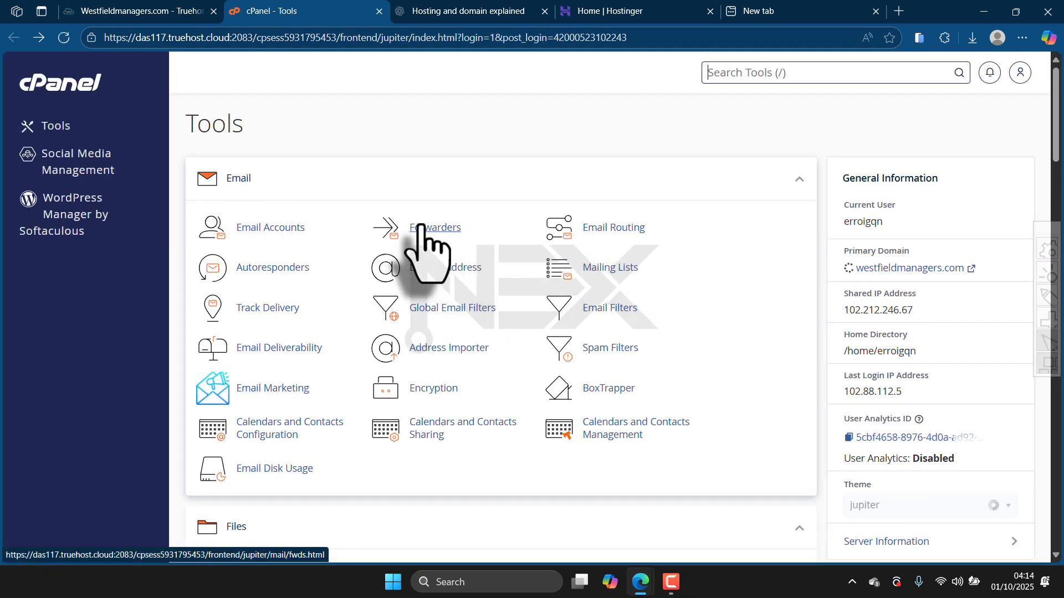
- Go to the cPanel email Forwarders page
{"action": "scroll", "coordinate": [304, 309], "scroll_direction": "down", "scroll_amount": 3}
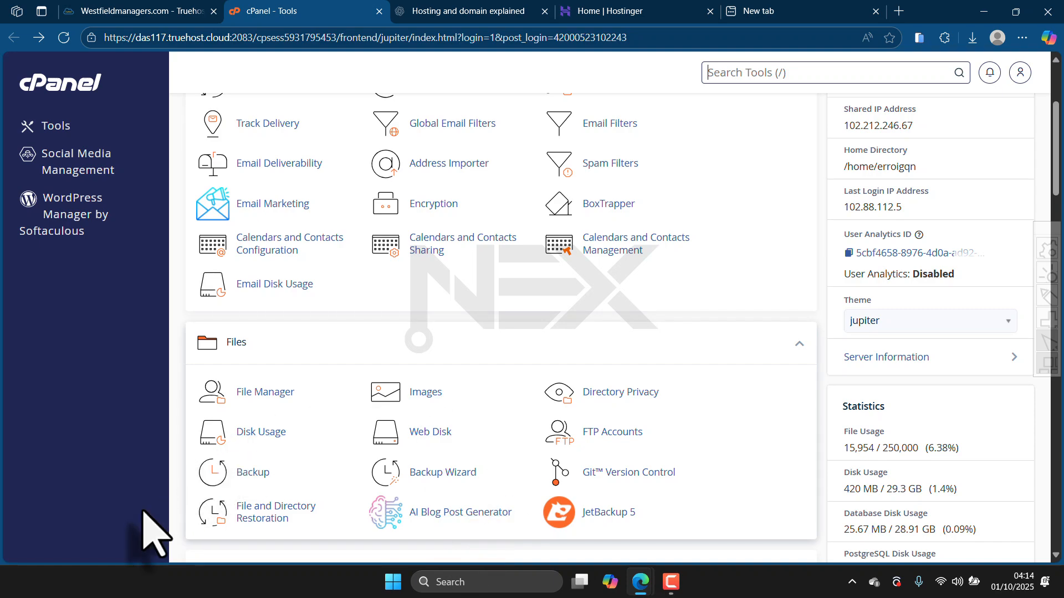
{"action": "scroll", "coordinate": [650, 359], "scroll_direction": "down", "scroll_amount": 6}
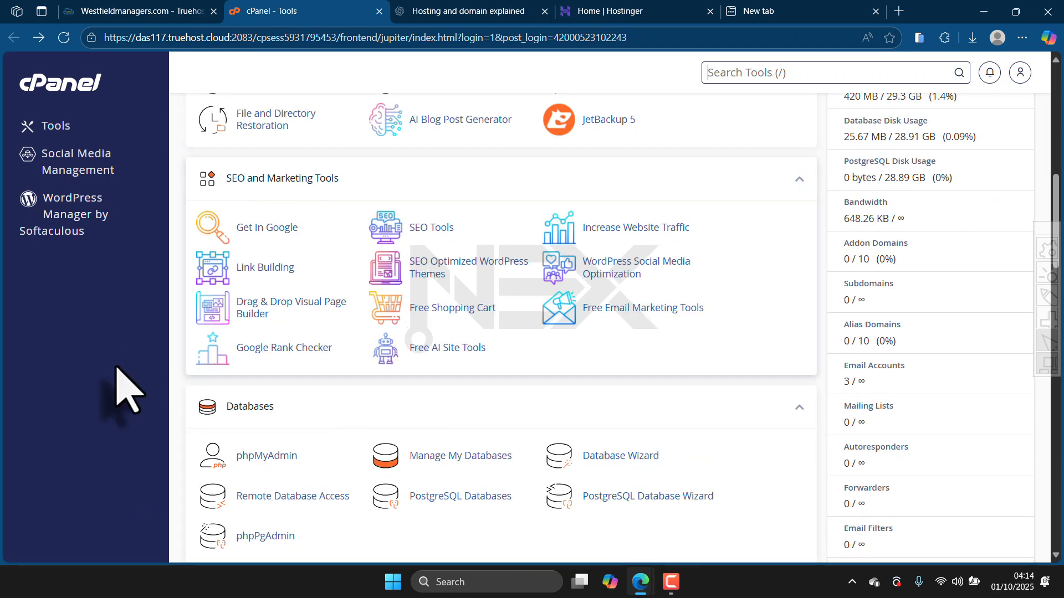
{"action": "scroll", "coordinate": [388, 280], "scroll_direction": "up", "scroll_amount": 5}
{"action": "scroll", "coordinate": [354, 260], "scroll_direction": "up", "scroll_amount": 5}
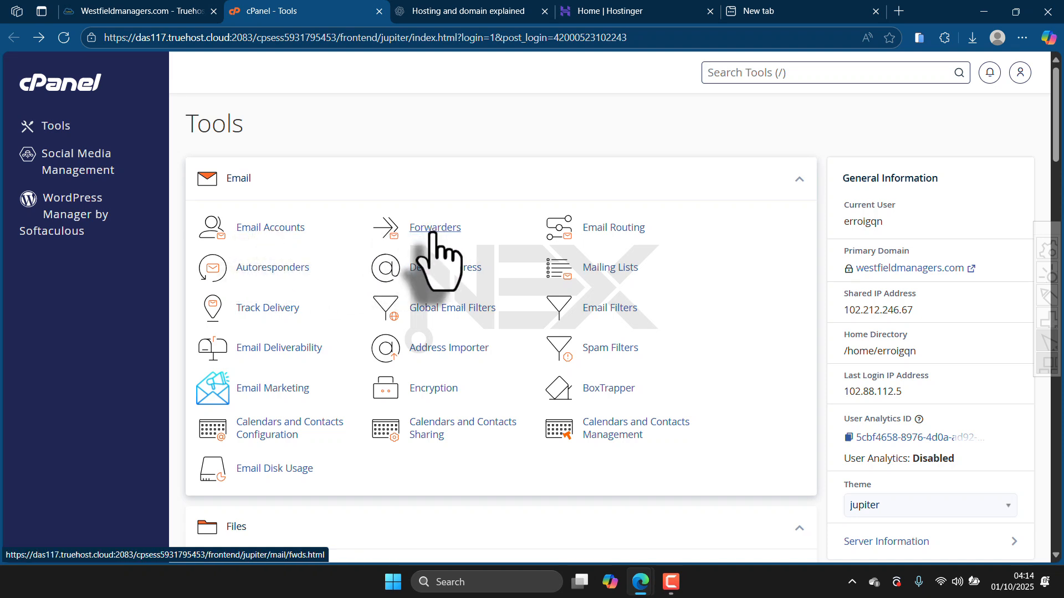
{"action": "left_click", "coordinate": [433, 232]}
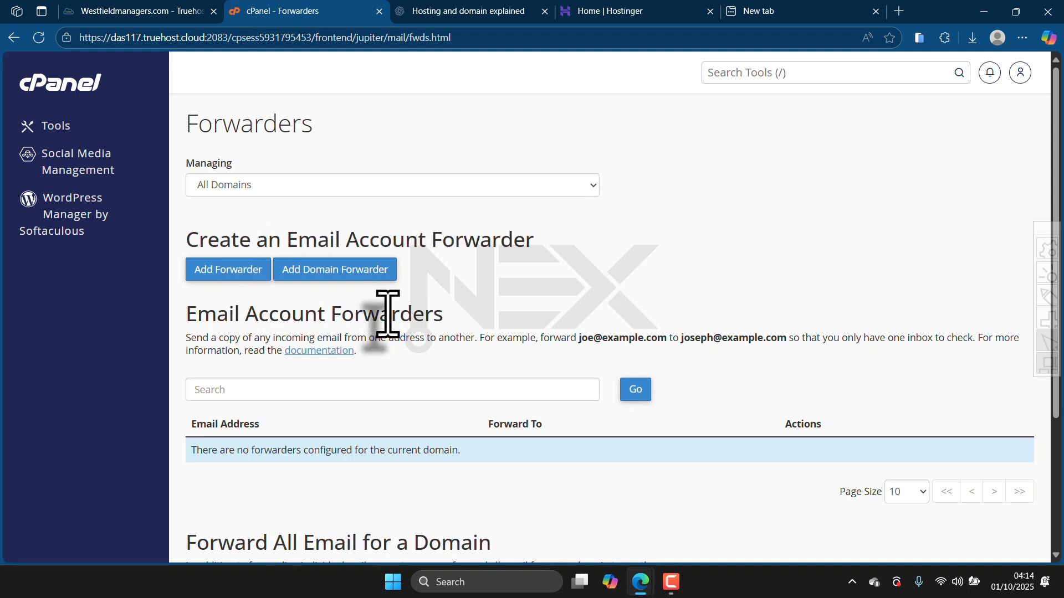
{"action": "scroll", "coordinate": [388, 327], "scroll_direction": "down", "scroll_amount": 3}
{"action": "scroll", "coordinate": [384, 338], "scroll_direction": "up", "scroll_amount": 3}
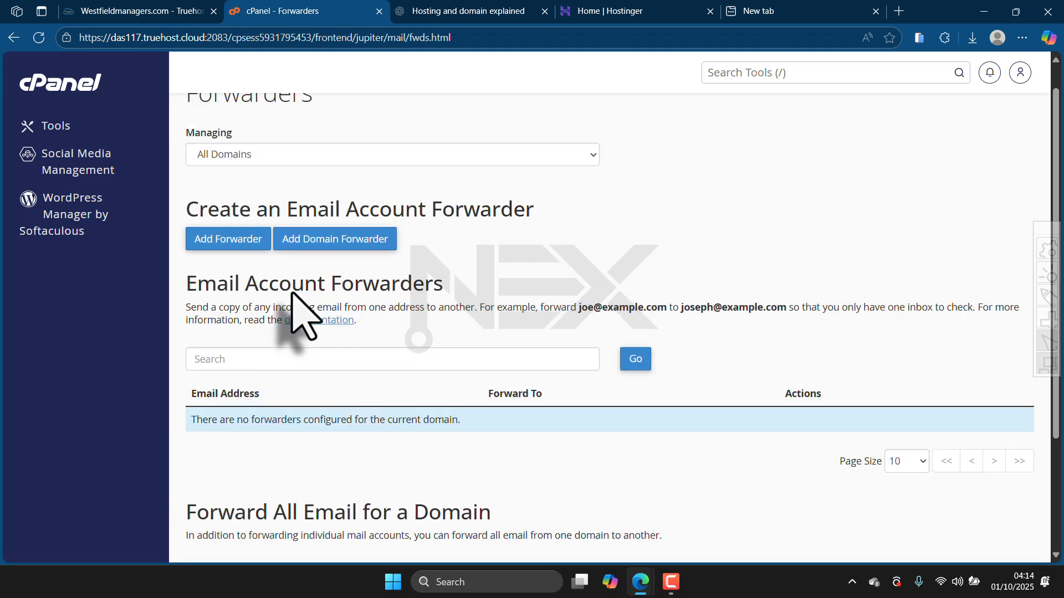
- Manage forwarders for westfieldmanagers.com and start adding a new forwarder
{"action": "left_click", "coordinate": [271, 189]}
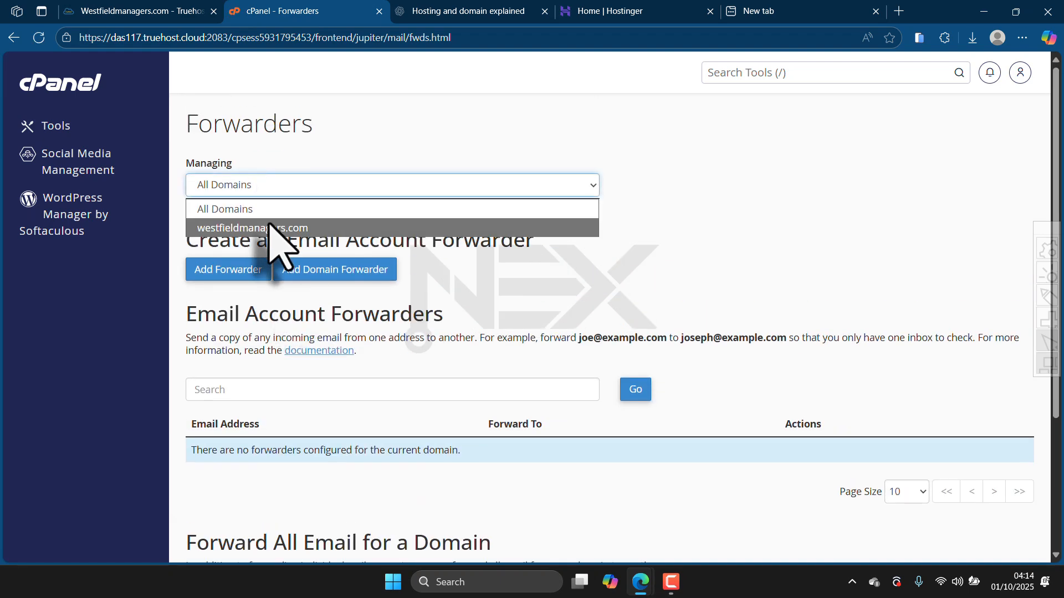
{"action": "left_click", "coordinate": [269, 224]}
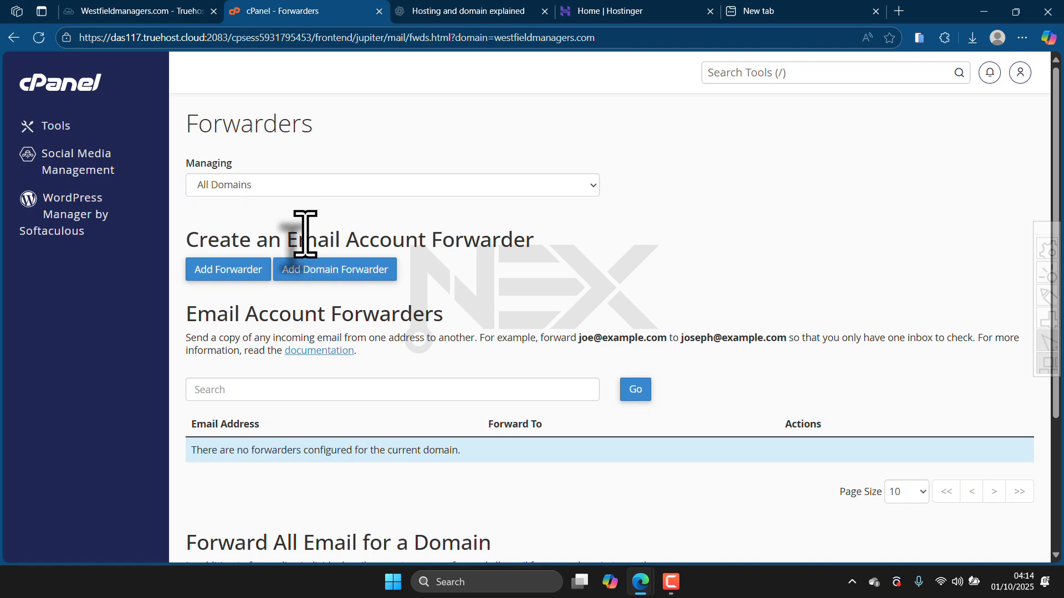
{"action": "scroll", "coordinate": [343, 343], "scroll_direction": "down", "scroll_amount": 1}
{"action": "scroll", "coordinate": [336, 357], "scroll_direction": "up", "scroll_amount": 3}
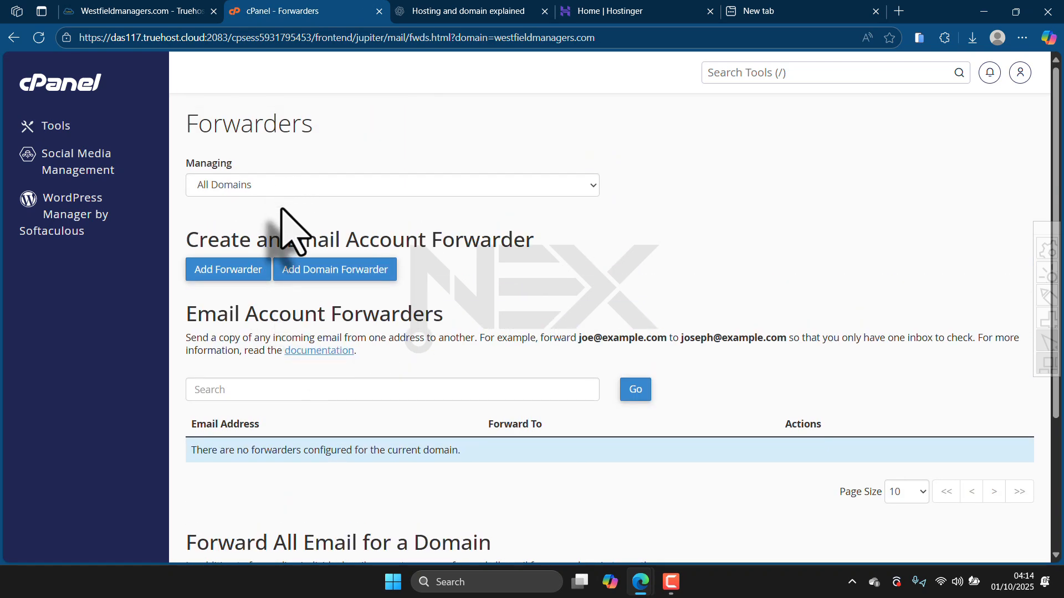
{"action": "left_click", "coordinate": [226, 264]}
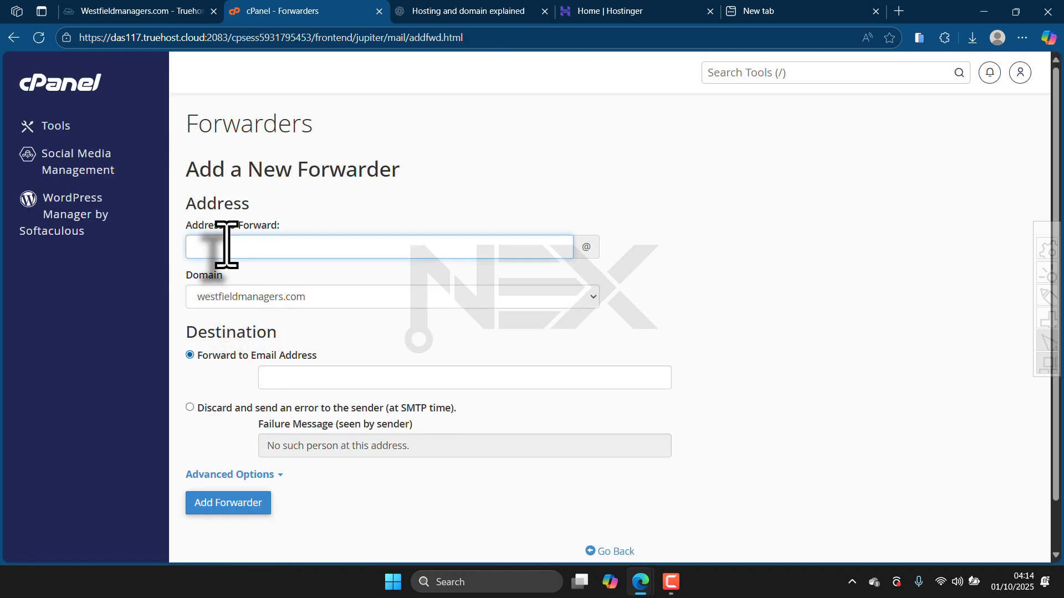
{"action": "left_click", "coordinate": [226, 244]}
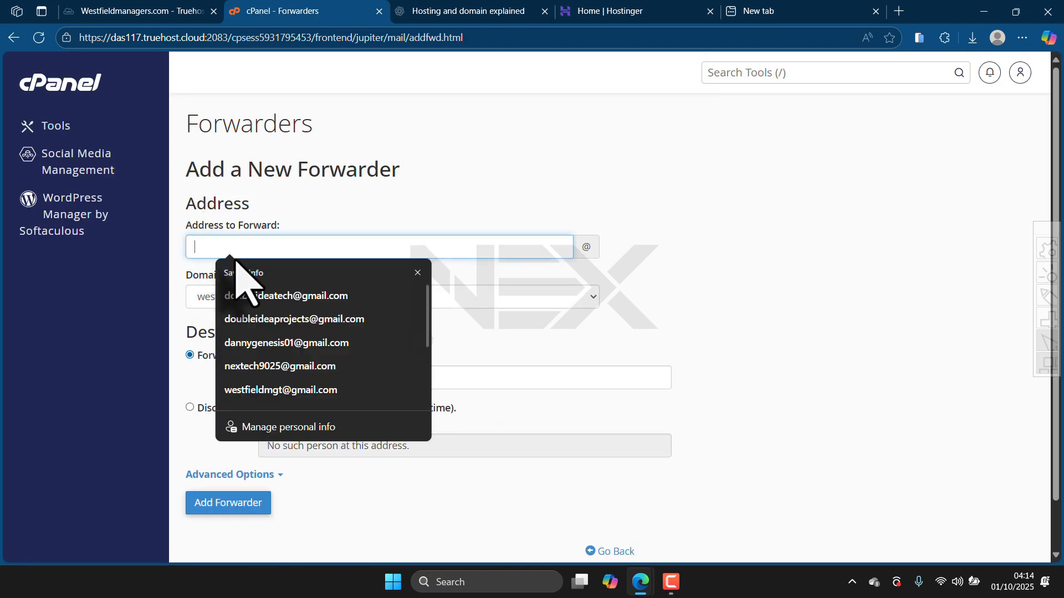
{"action": "left_click", "coordinate": [475, 281]}
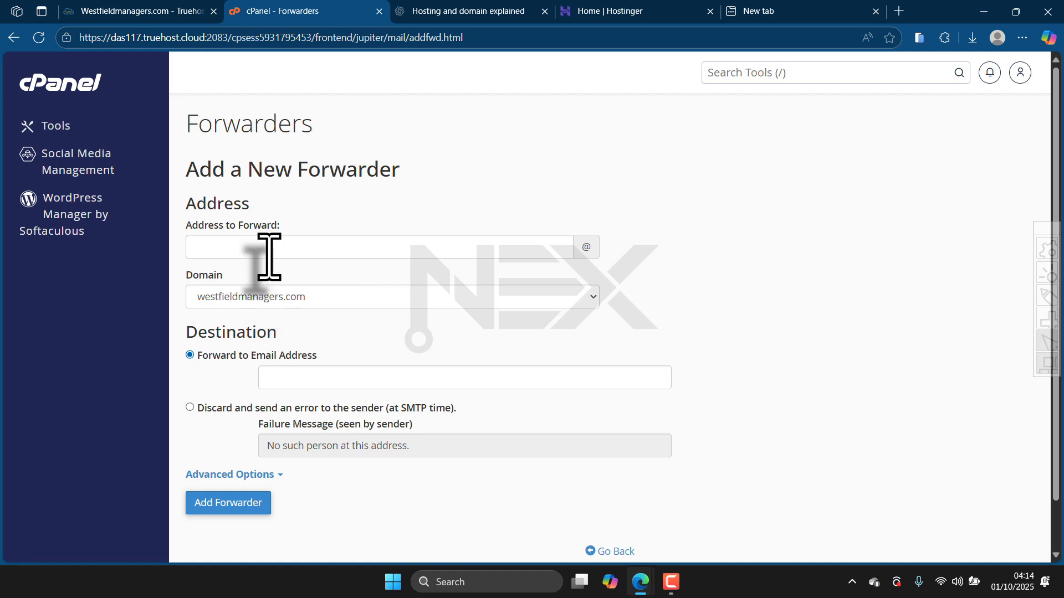
{"action": "left_click", "coordinate": [211, 249]}
{"action": "left_click", "coordinate": [185, 271]}
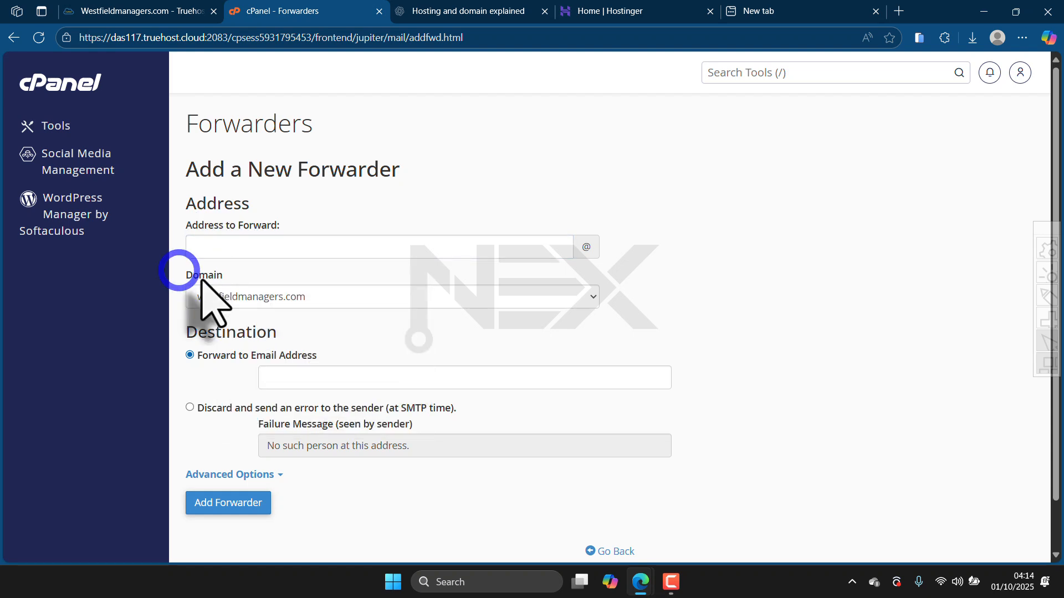
{"action": "left_click", "coordinate": [304, 379]}
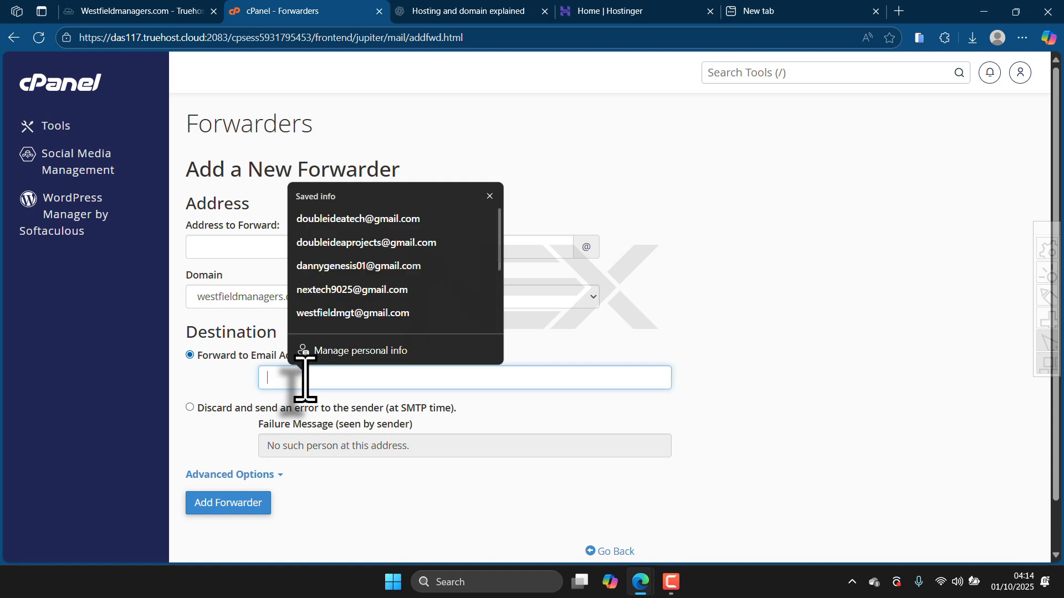
{"action": "left_click", "coordinate": [309, 393]}
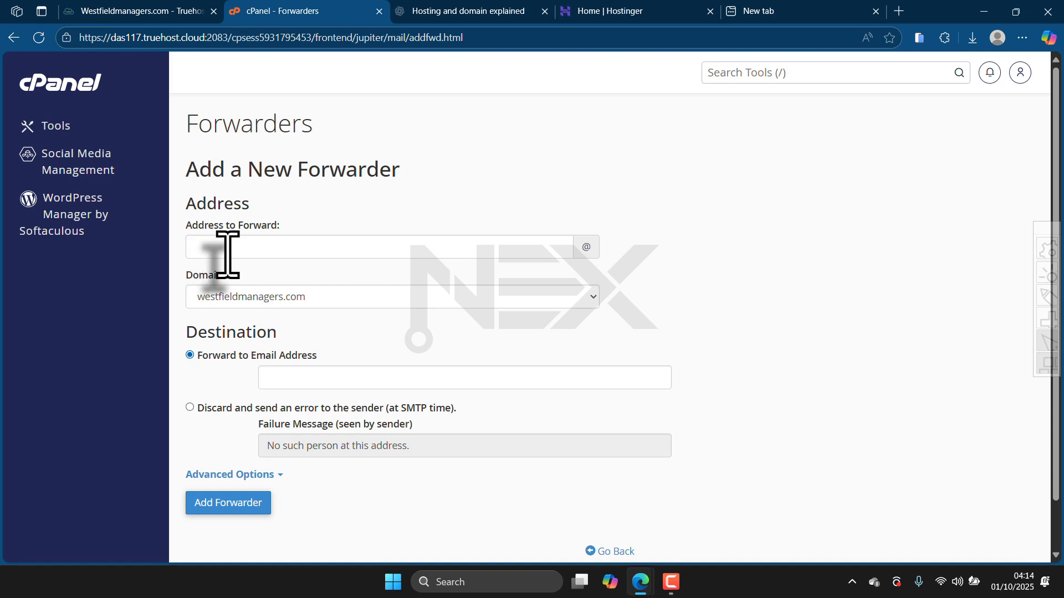
{"action": "left_click", "coordinate": [290, 382]}
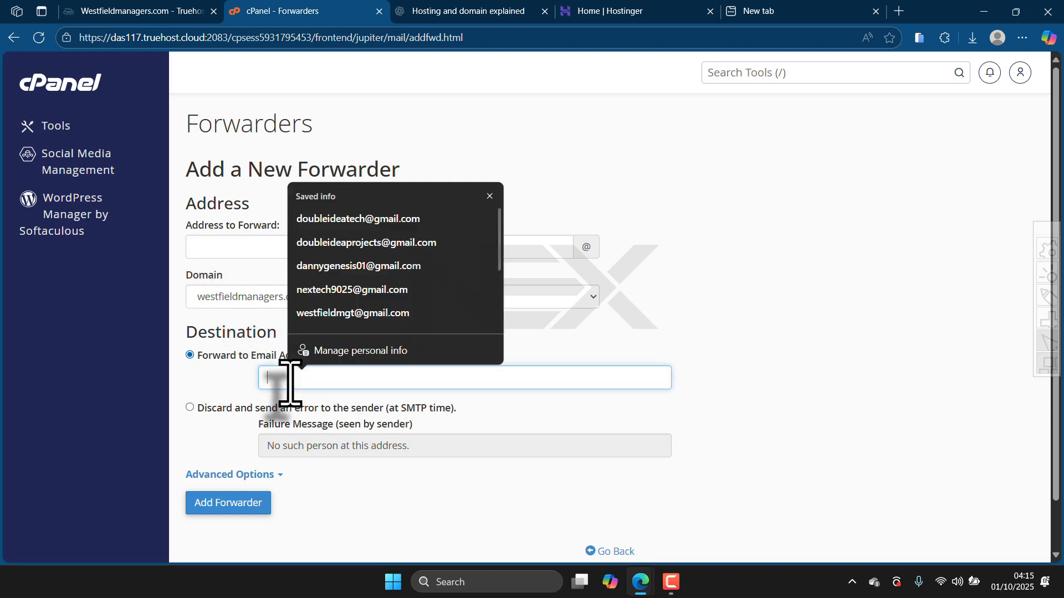
{"action": "left_click", "coordinate": [195, 382]}
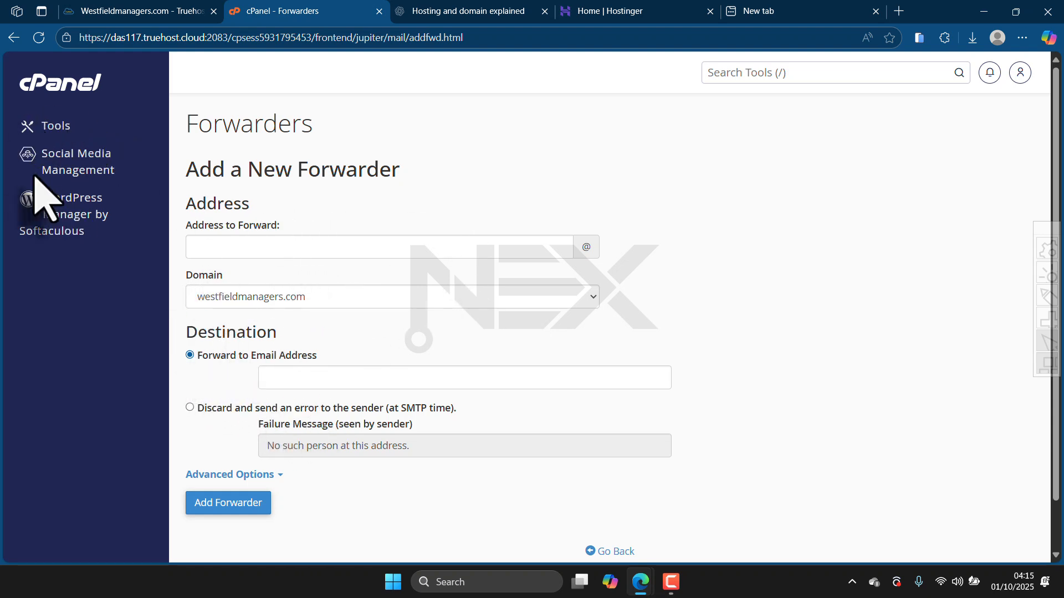
{"action": "left_click", "coordinate": [14, 38]}
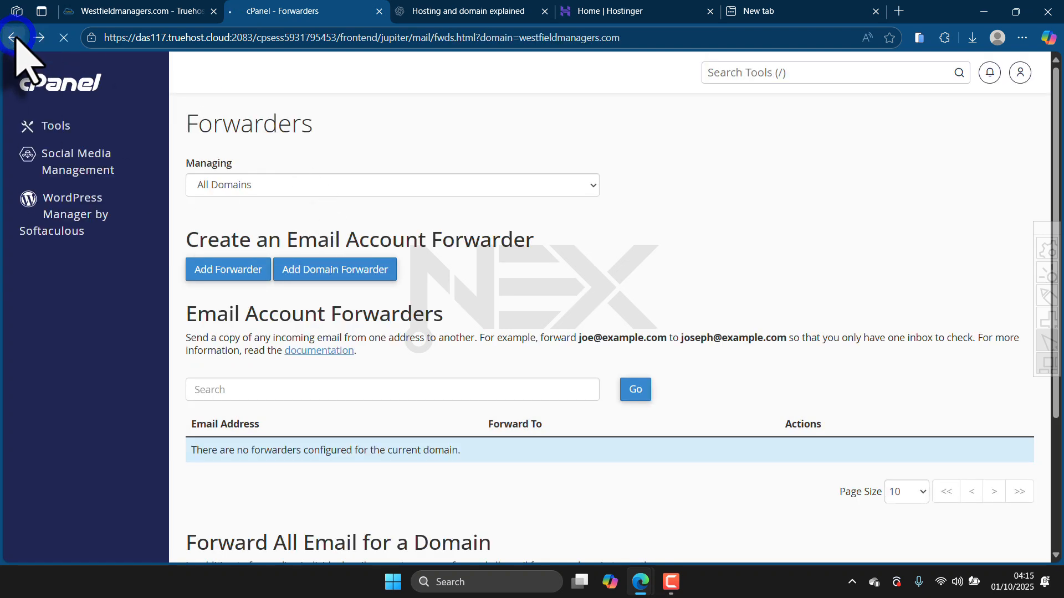
- Return to the cPanel Tools page and scroll down to the Files section
{"action": "left_click", "coordinate": [13, 38]}
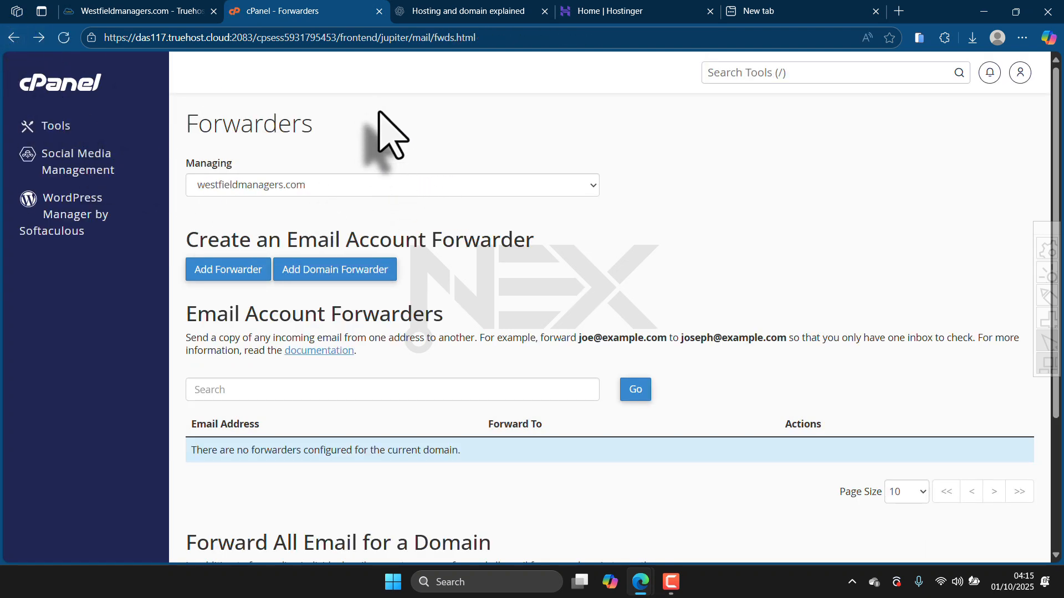
{"action": "scroll", "coordinate": [416, 308], "scroll_direction": "down", "scroll_amount": 3}
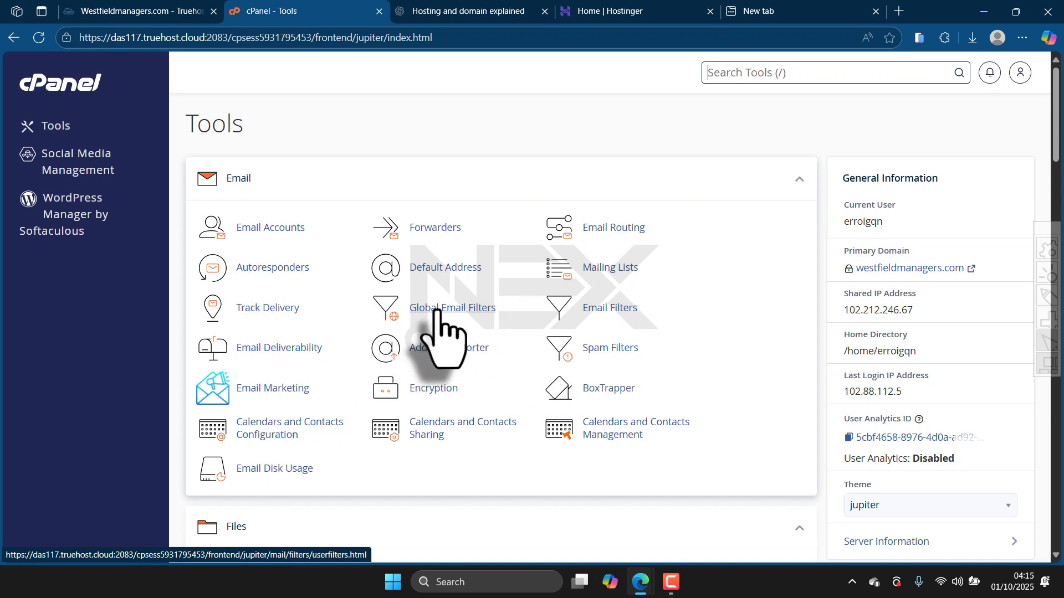
{"action": "scroll", "coordinate": [387, 311], "scroll_direction": "down", "scroll_amount": 8}
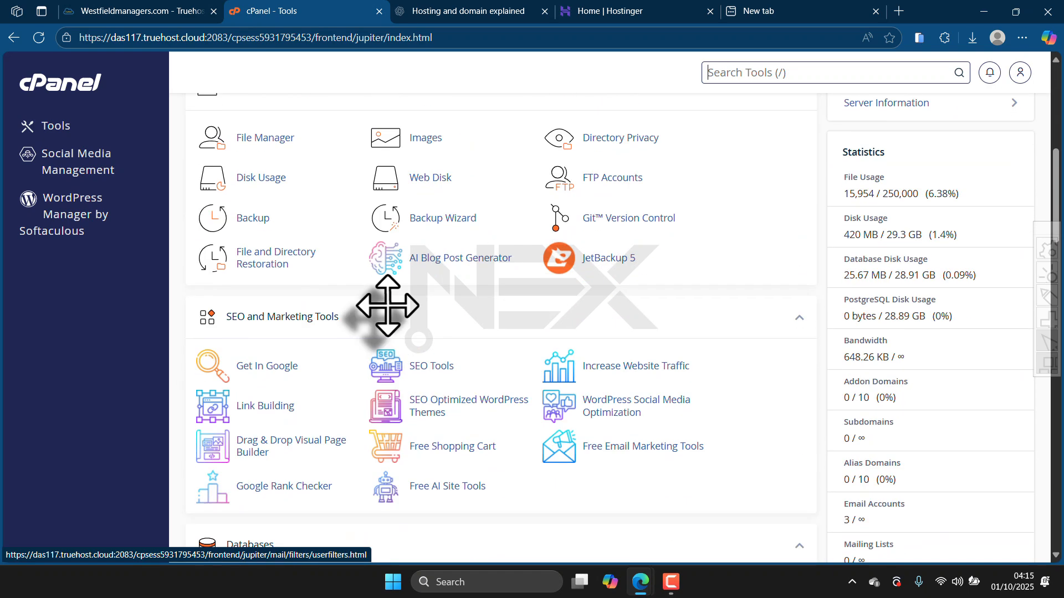
{"action": "scroll", "coordinate": [268, 200], "scroll_direction": "down", "scroll_amount": 3}
{"action": "scroll", "coordinate": [269, 202], "scroll_direction": "up", "scroll_amount": 3}
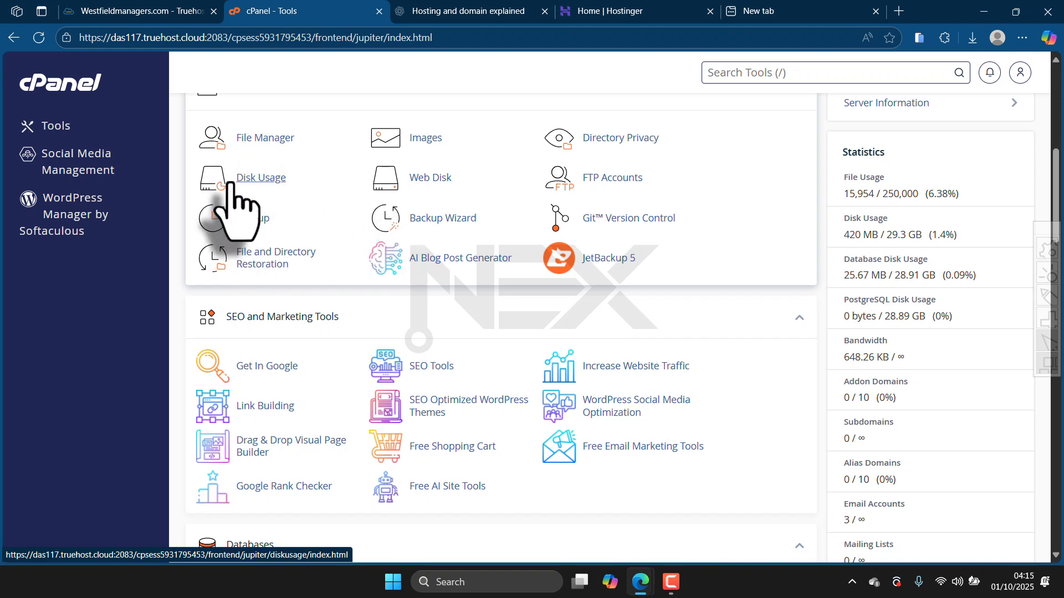
{"action": "left_click", "coordinate": [249, 140]}
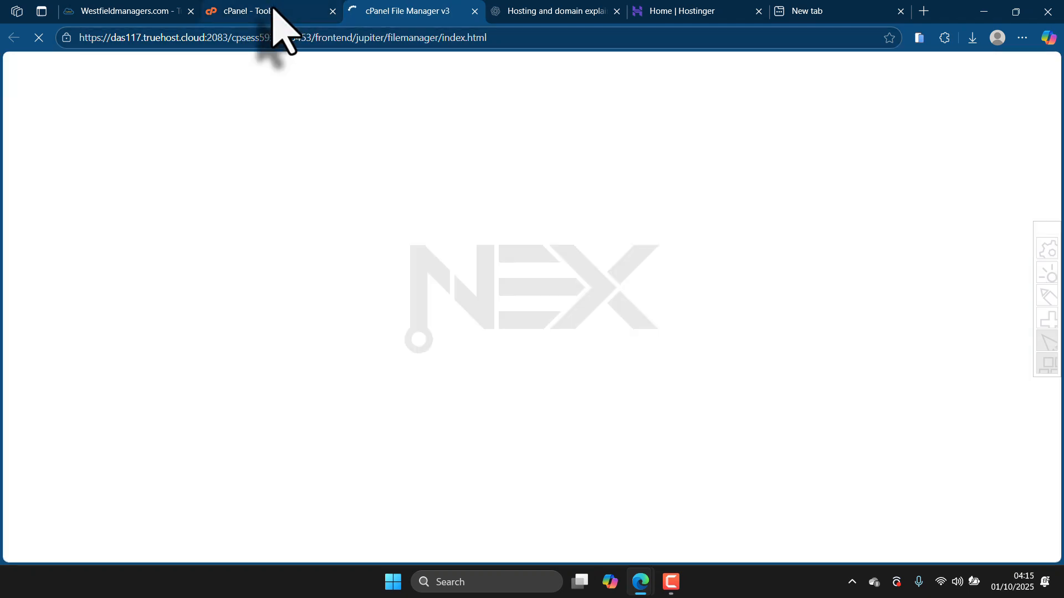
{"action": "left_click", "coordinate": [271, 11]}
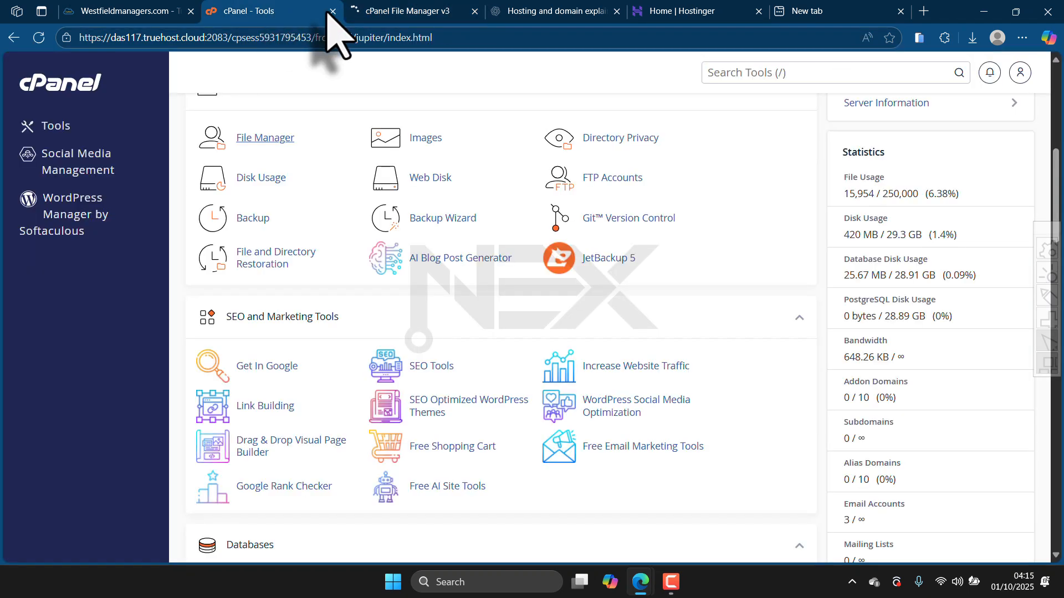
{"action": "left_click", "coordinate": [404, 11]}
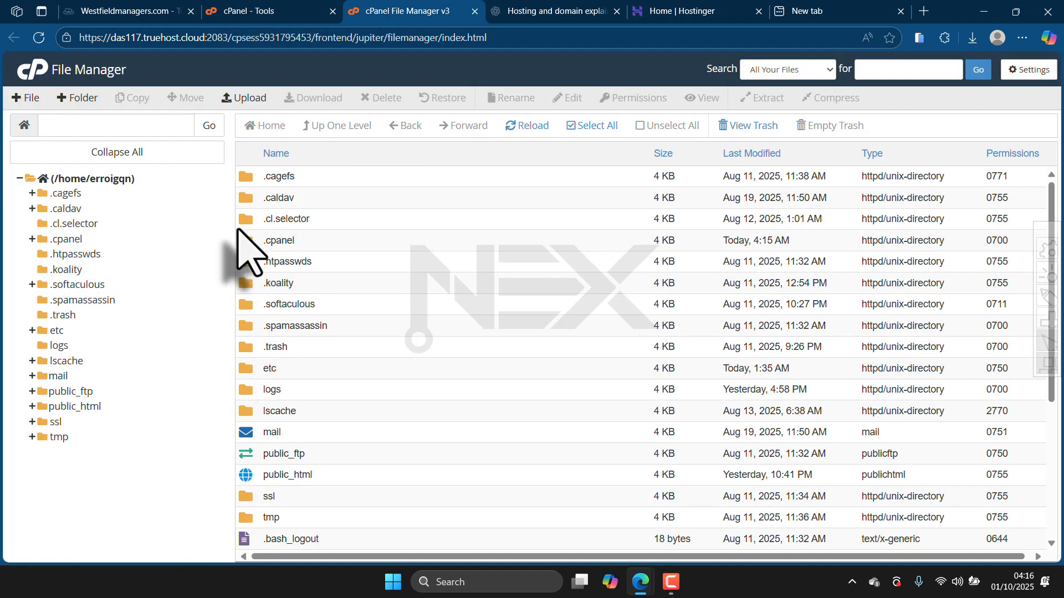
{"action": "scroll", "coordinate": [344, 380], "scroll_direction": "down", "scroll_amount": 2}
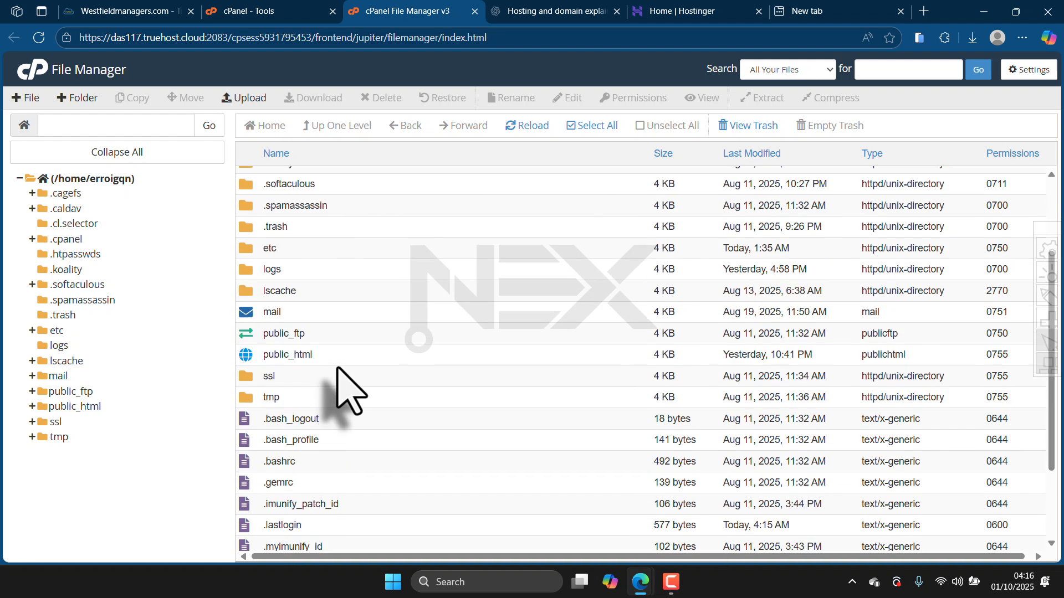
{"action": "scroll", "coordinate": [332, 377], "scroll_direction": "up", "scroll_amount": 1}
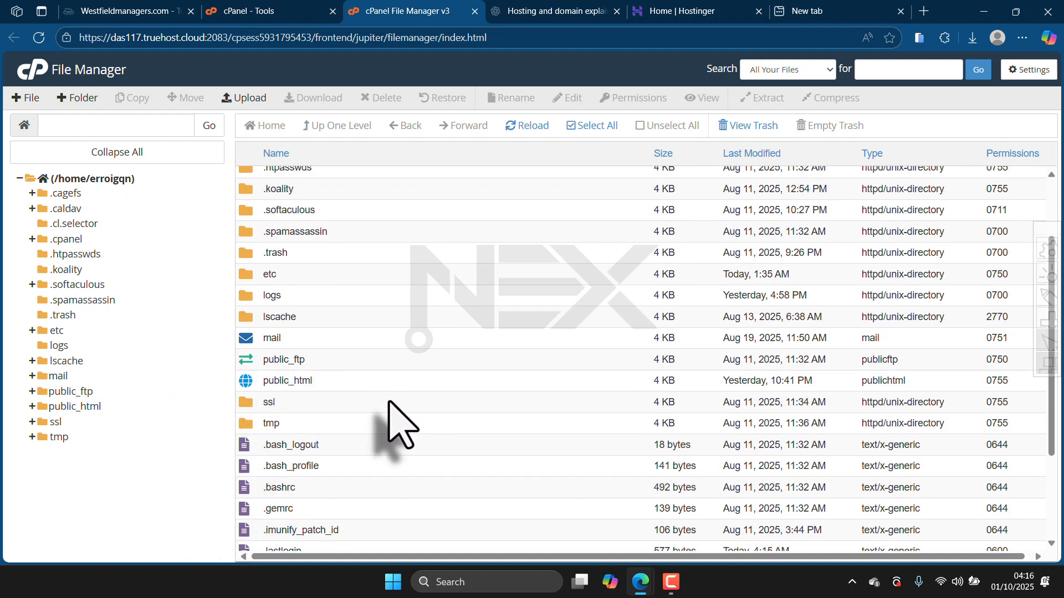
{"action": "scroll", "coordinate": [421, 360], "scroll_direction": "up", "scroll_amount": 1}
{"action": "scroll", "coordinate": [283, 277], "scroll_direction": "up", "scroll_amount": 1}
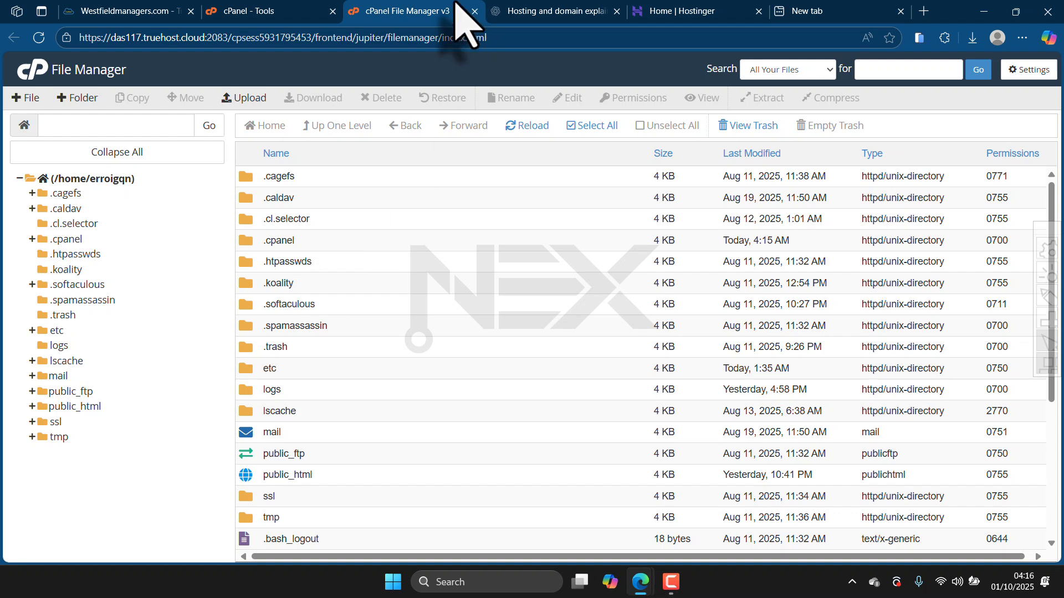
{"action": "left_click", "coordinate": [475, 11]}
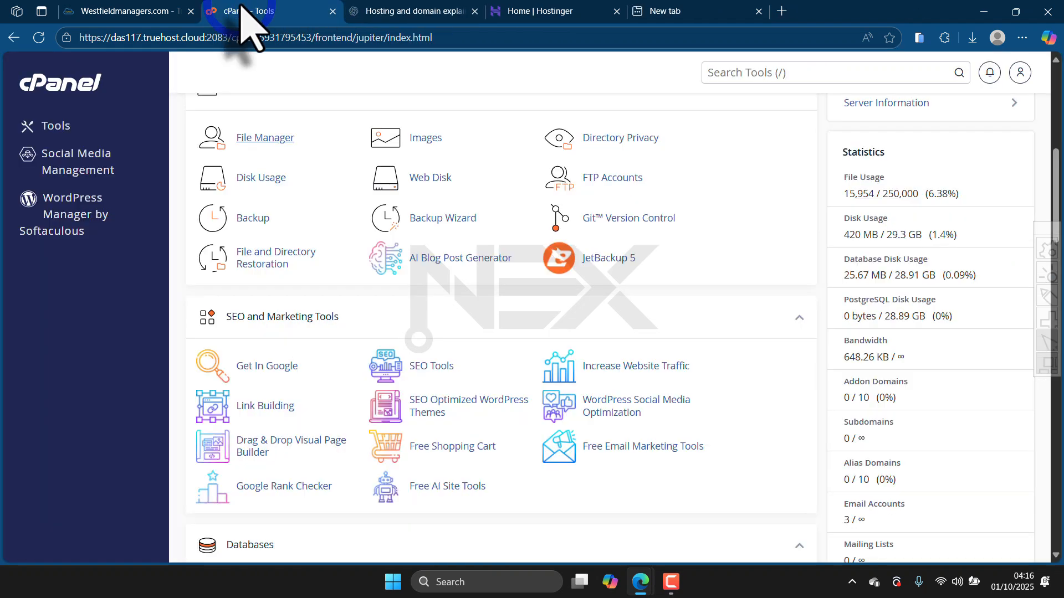
{"action": "scroll", "coordinate": [377, 371], "scroll_direction": "down", "scroll_amount": 7}
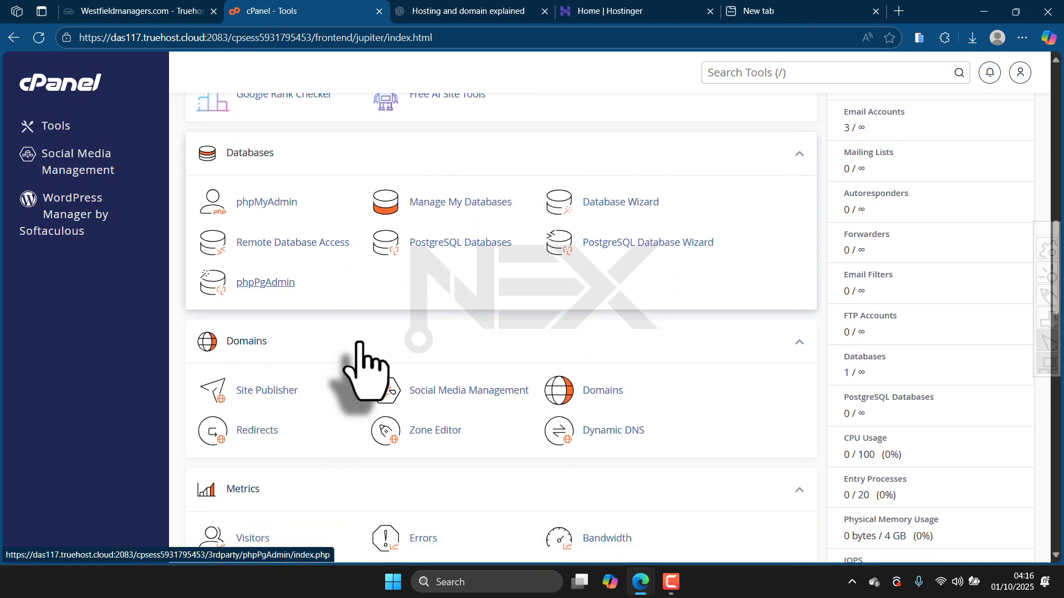
{"action": "scroll", "coordinate": [359, 344], "scroll_direction": "down", "scroll_amount": 10}
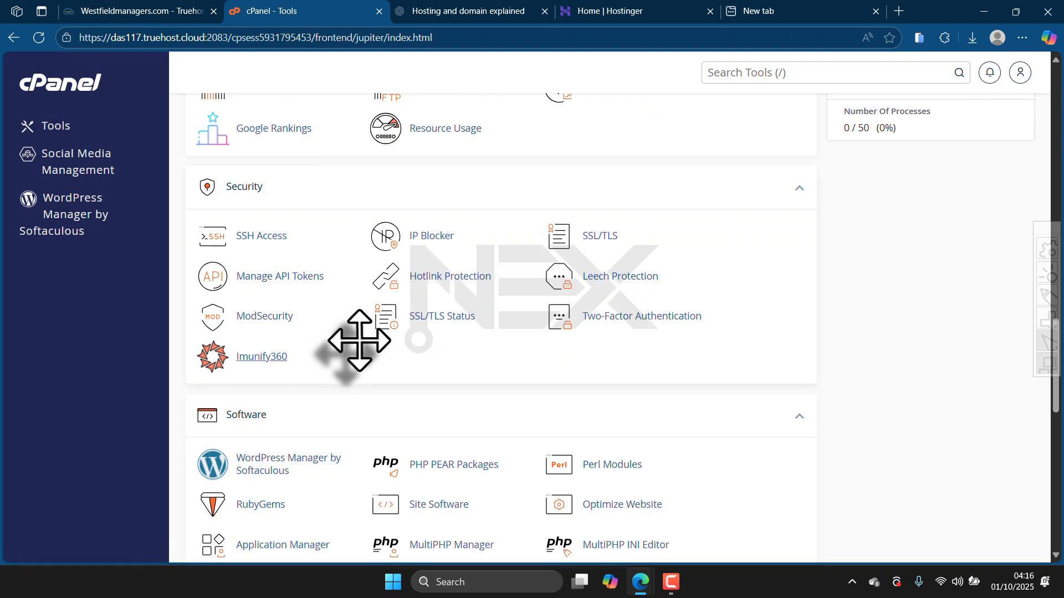
{"action": "scroll", "coordinate": [359, 341], "scroll_direction": "down", "scroll_amount": 8}
{"action": "scroll", "coordinate": [452, 266], "scroll_direction": "down", "scroll_amount": 5}
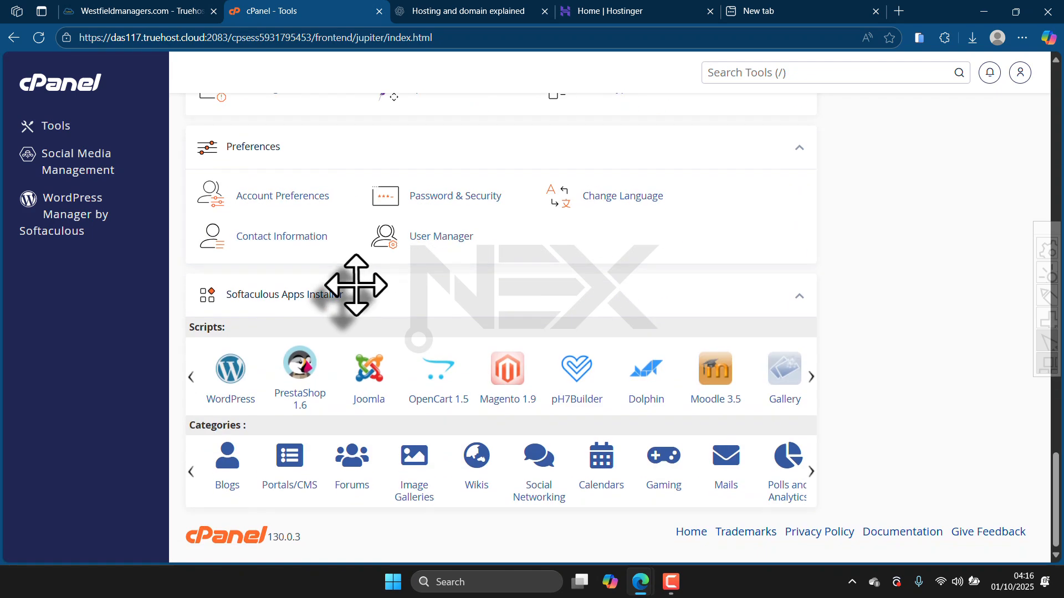
{"action": "scroll", "coordinate": [314, 295], "scroll_direction": "up", "scroll_amount": 1}
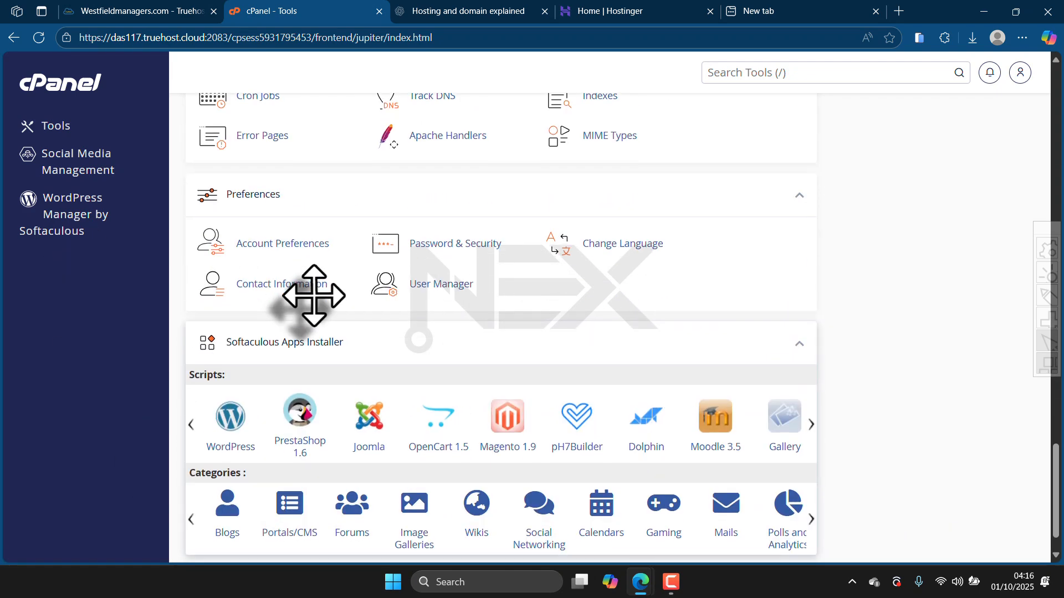
{"action": "scroll", "coordinate": [314, 295], "scroll_direction": "up", "scroll_amount": 10}
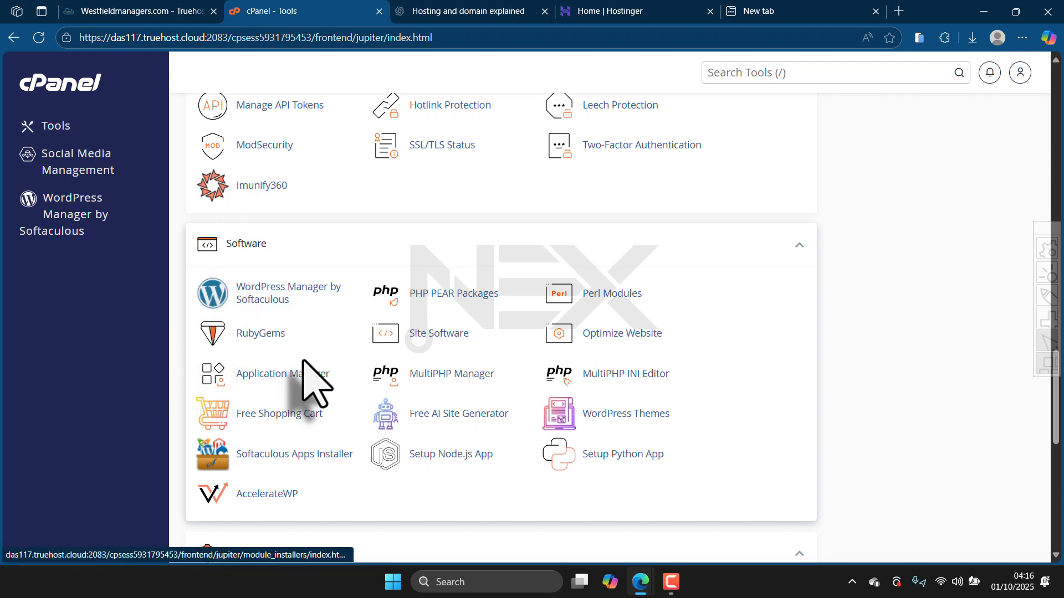
{"action": "scroll", "coordinate": [399, 333], "scroll_direction": "up", "scroll_amount": 8}
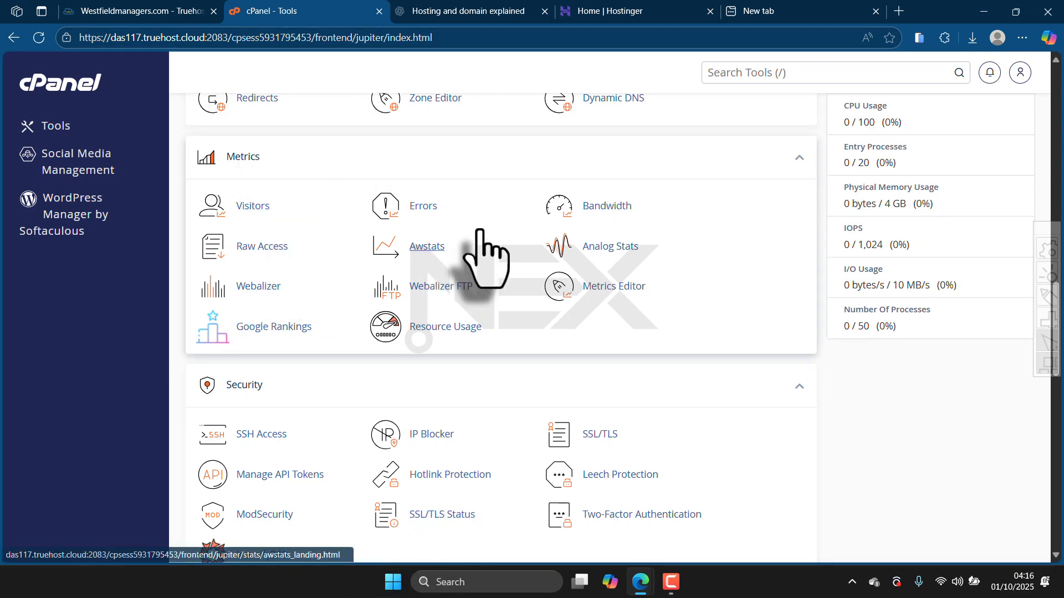
{"action": "scroll", "coordinate": [199, 145], "scroll_direction": "up", "scroll_amount": 5}
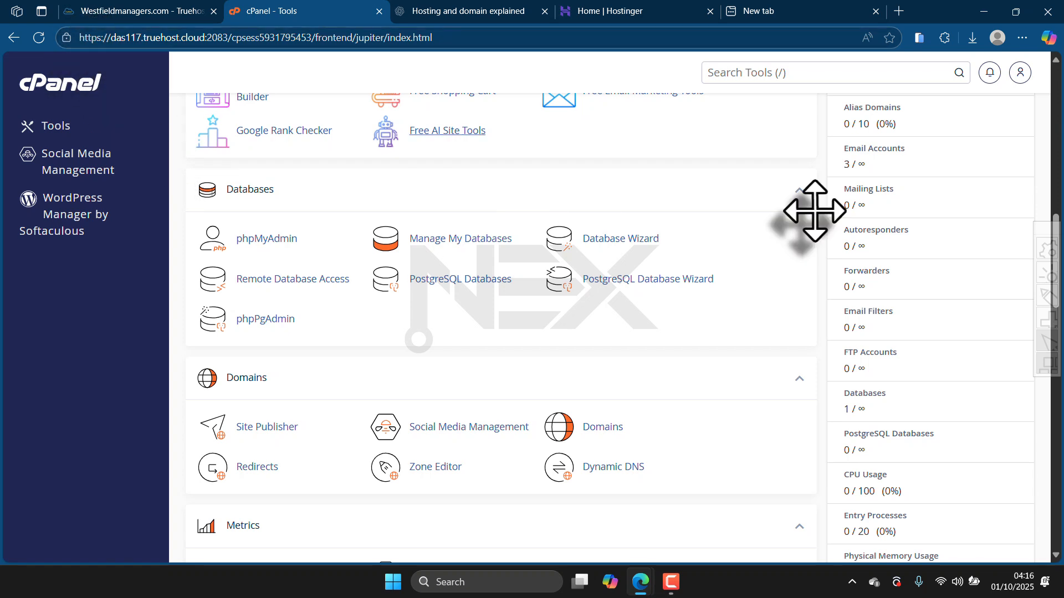
{"action": "left_click", "coordinate": [1046, 327]}
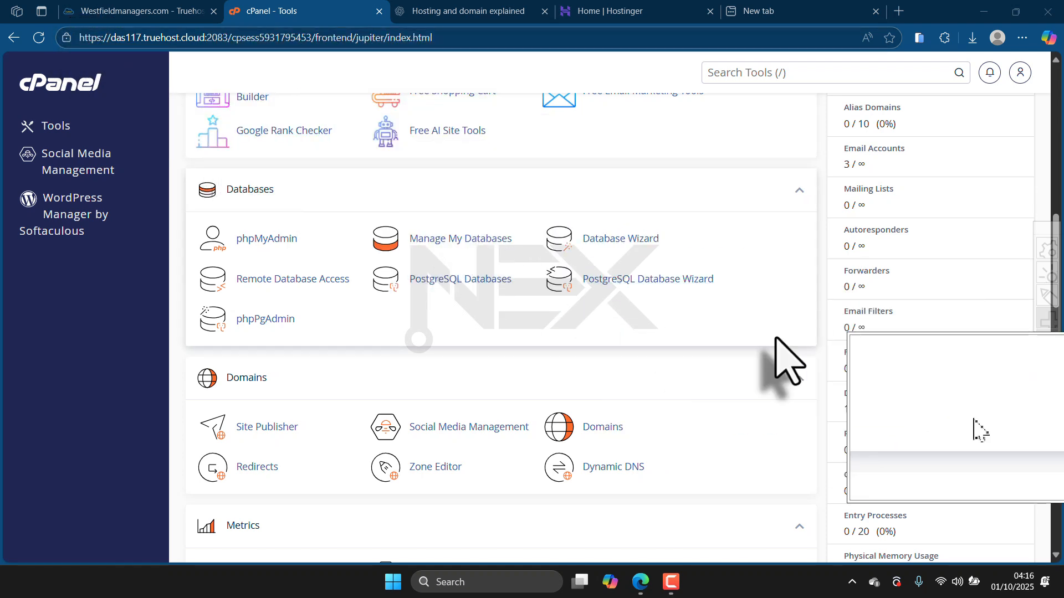
{"action": "left_click", "coordinate": [1045, 317]}
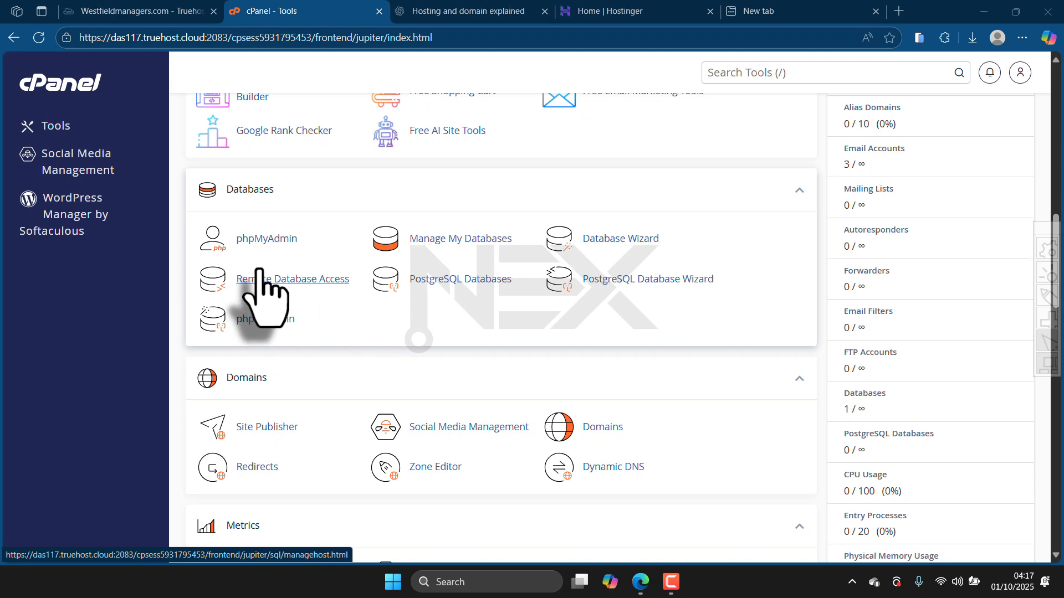
{"action": "scroll", "coordinate": [409, 325], "scroll_direction": "up", "scroll_amount": 2}
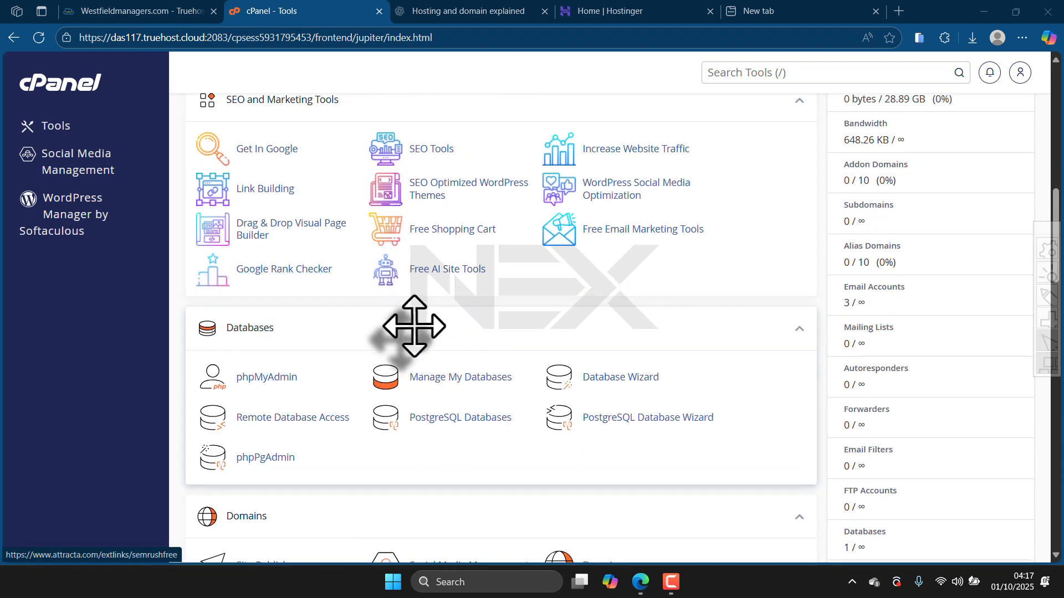
{"action": "scroll", "coordinate": [304, 243], "scroll_direction": "up", "scroll_amount": 7}
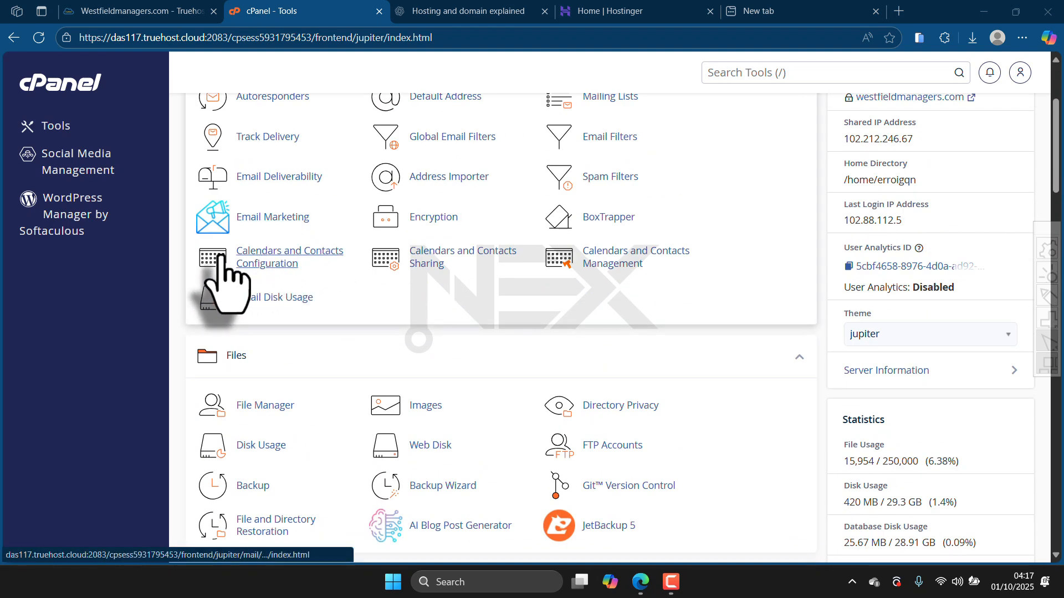
{"action": "scroll", "coordinate": [291, 235], "scroll_direction": "up", "scroll_amount": 3}
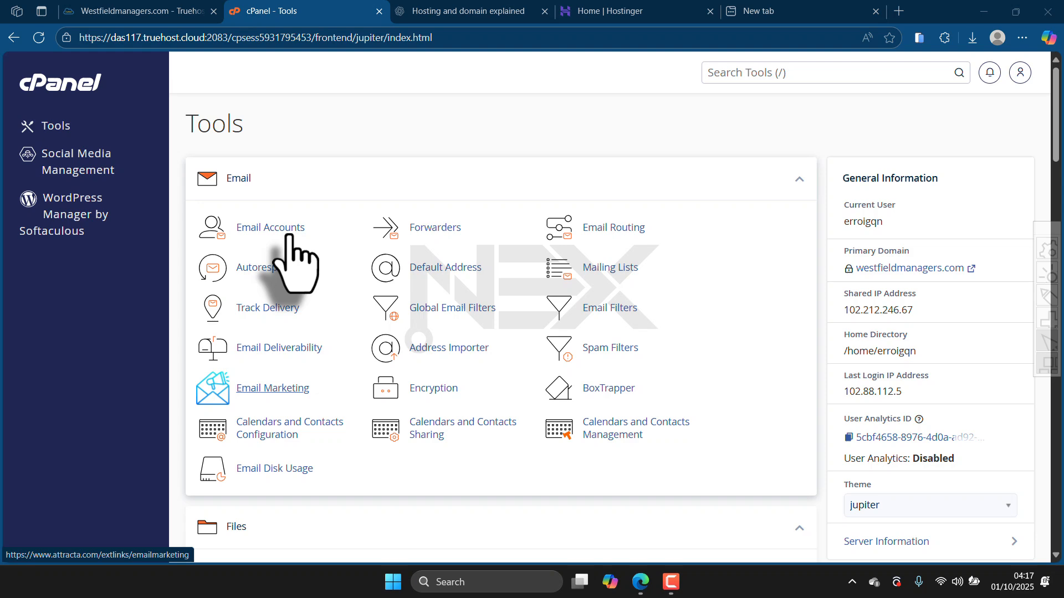
{"action": "scroll", "coordinate": [286, 236], "scroll_direction": "down", "scroll_amount": 3}
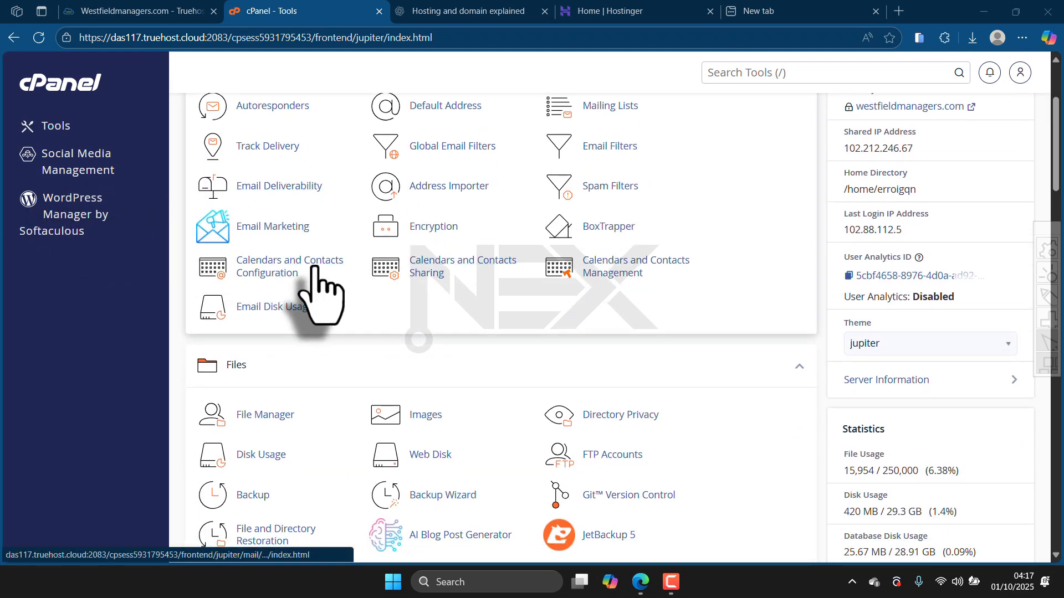
{"action": "scroll", "coordinate": [312, 285], "scroll_direction": "up", "scroll_amount": 3}
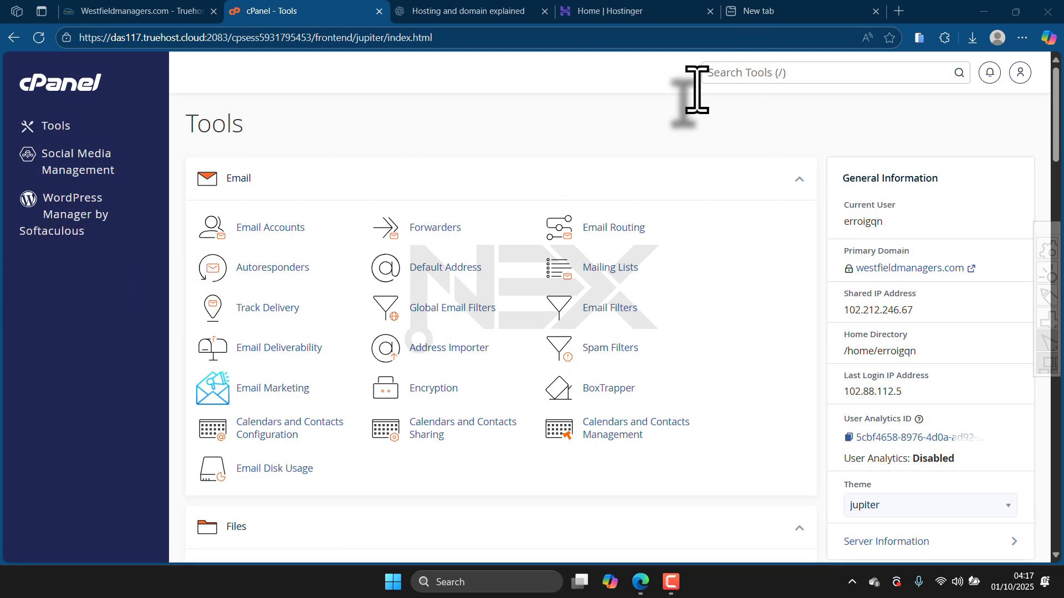
{"action": "scroll", "coordinate": [238, 355], "scroll_direction": "down", "scroll_amount": 9}
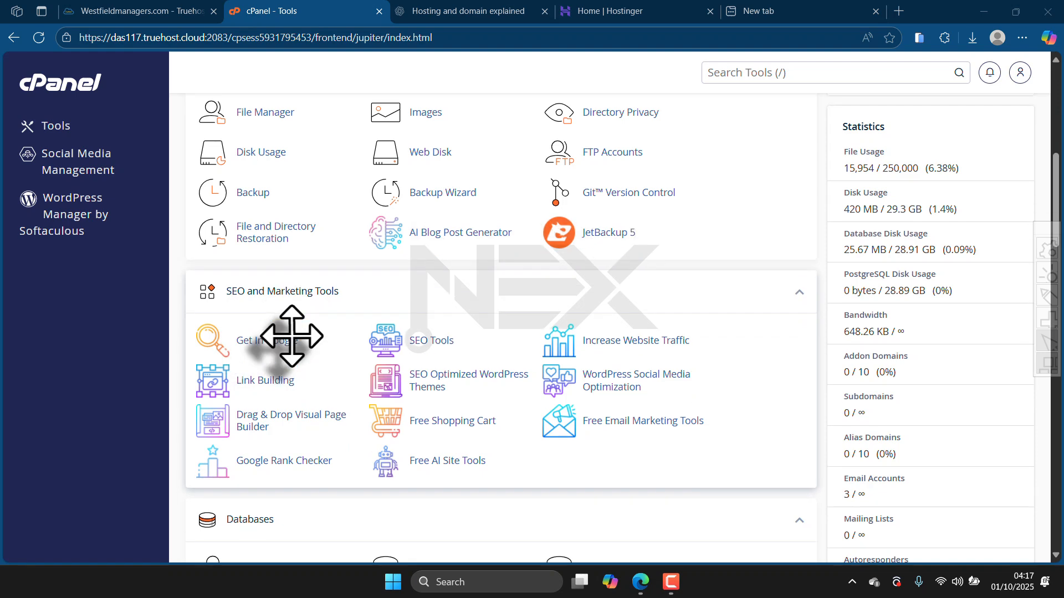
{"action": "scroll", "coordinate": [292, 336], "scroll_direction": "down", "scroll_amount": 7}
{"action": "scroll", "coordinate": [238, 332], "scroll_direction": "down", "scroll_amount": 6}
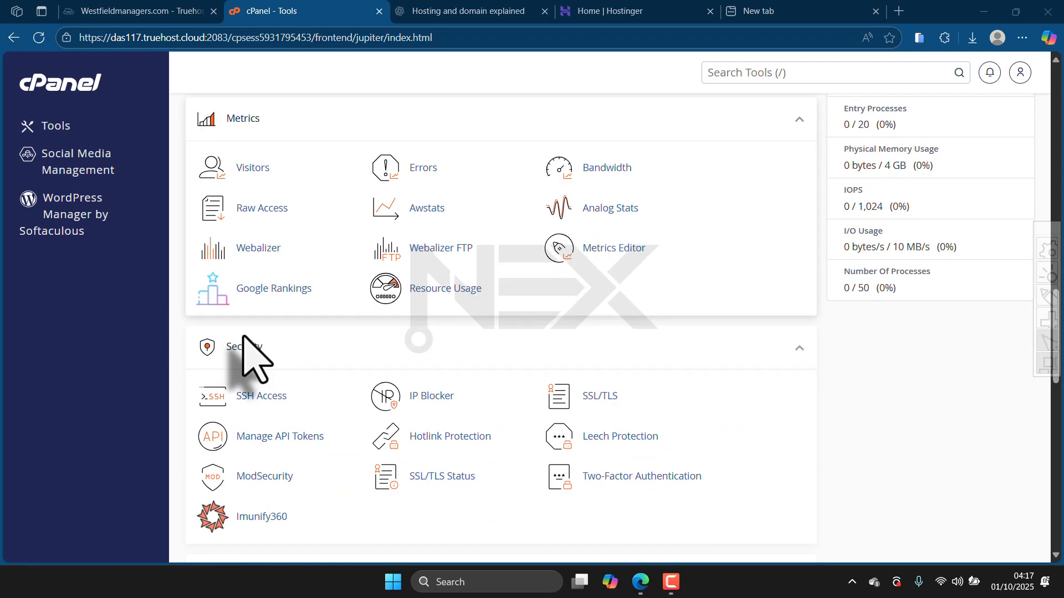
{"action": "scroll", "coordinate": [243, 335], "scroll_direction": "down", "scroll_amount": 8}
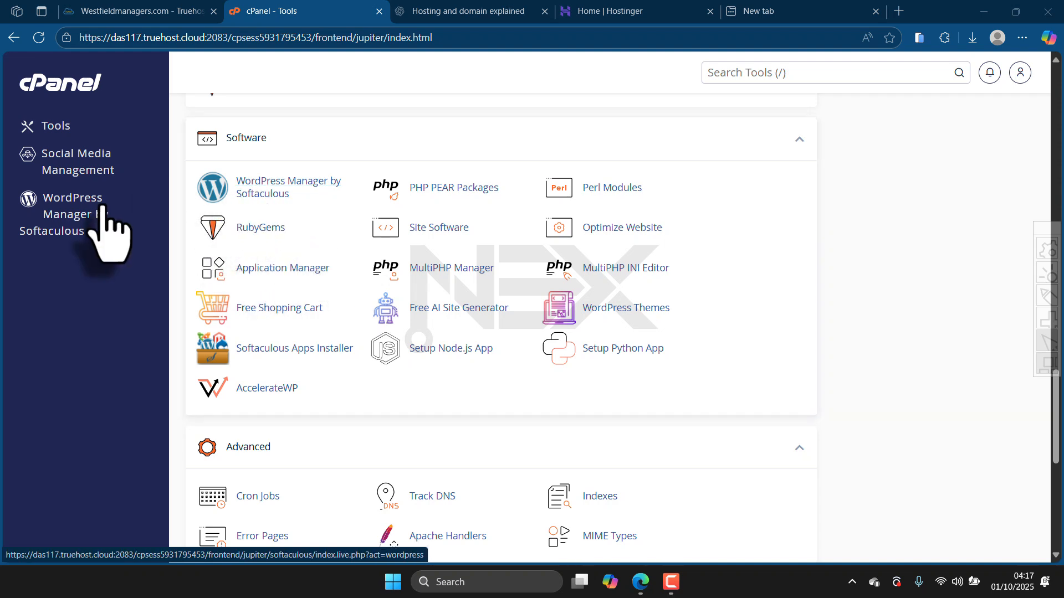
- Begin a WordPress 6.8.2 install for westfieldmanagers.com via WordPress Manager by Softaculous
{"action": "left_click", "coordinate": [259, 185]}
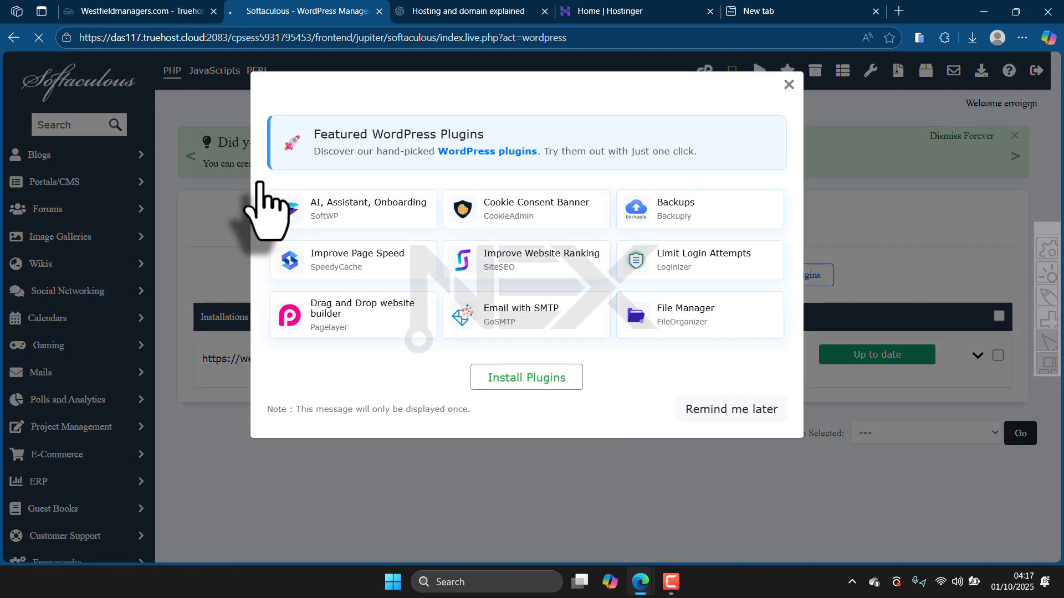
{"action": "left_click", "coordinate": [791, 82]}
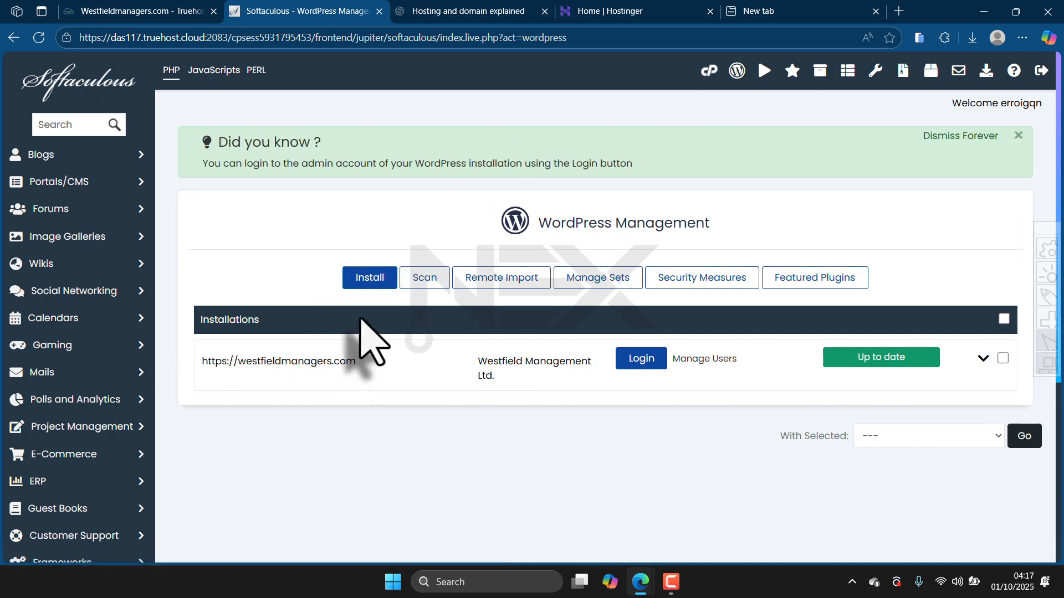
{"action": "left_click", "coordinate": [371, 280]}
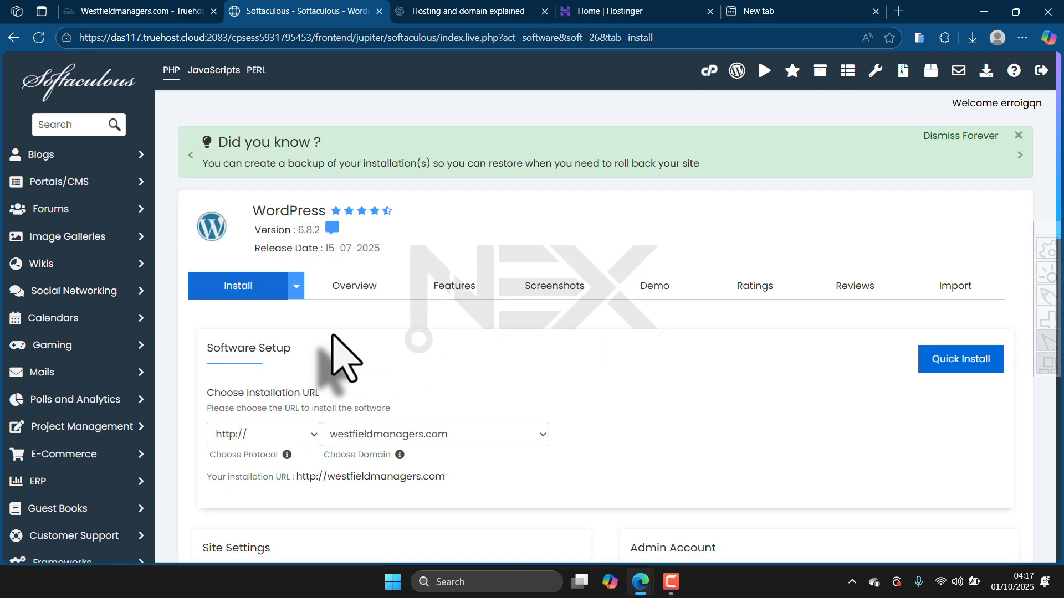
{"action": "scroll", "coordinate": [334, 325], "scroll_direction": "down", "scroll_amount": 2}
{"action": "scroll", "coordinate": [333, 323], "scroll_direction": "up", "scroll_amount": 2}
{"action": "scroll", "coordinate": [390, 357], "scroll_direction": "down", "scroll_amount": 2}
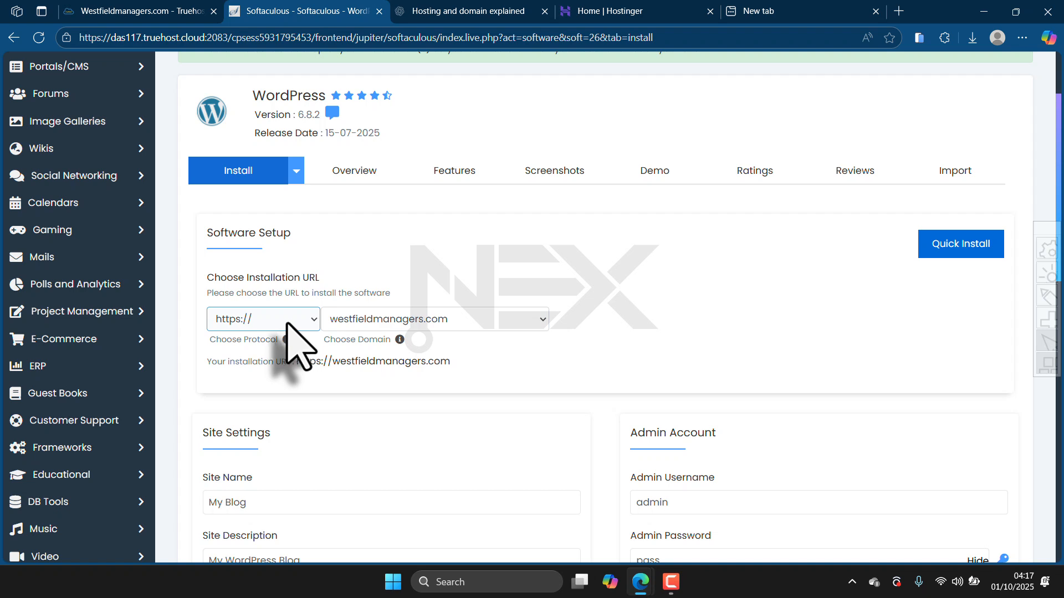
{"action": "left_click", "coordinate": [288, 321]}
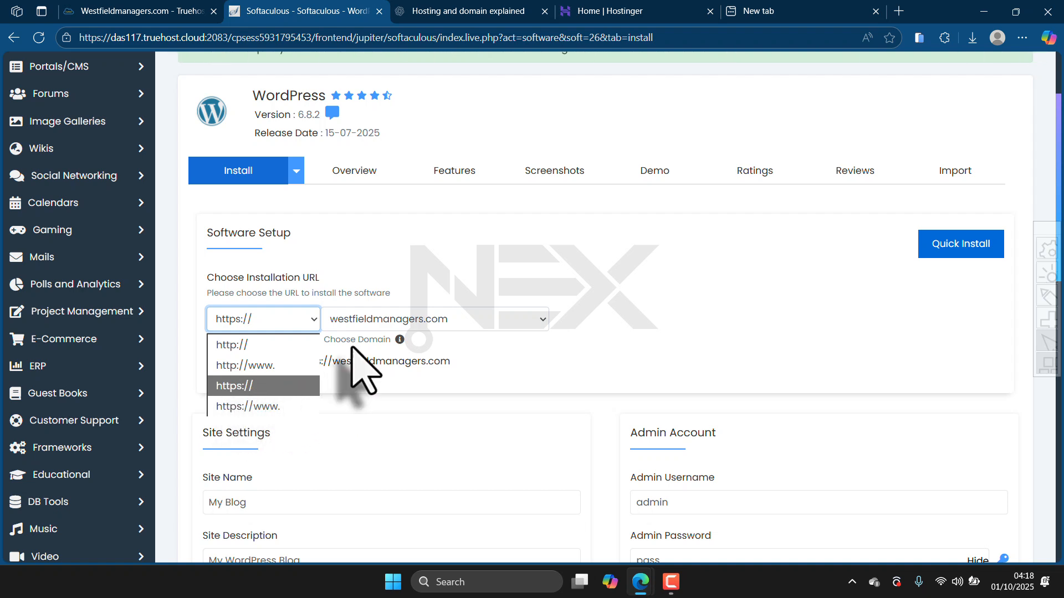
{"action": "left_click", "coordinate": [384, 314]}
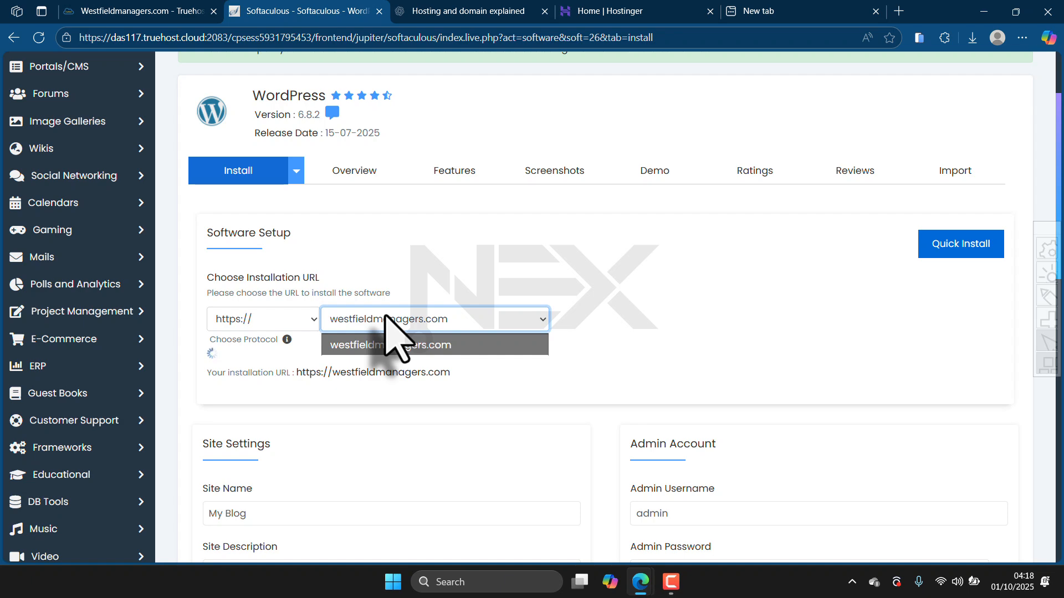
{"action": "left_click", "coordinate": [438, 343]}
{"action": "scroll", "coordinate": [392, 404], "scroll_direction": "down", "scroll_amount": 3}
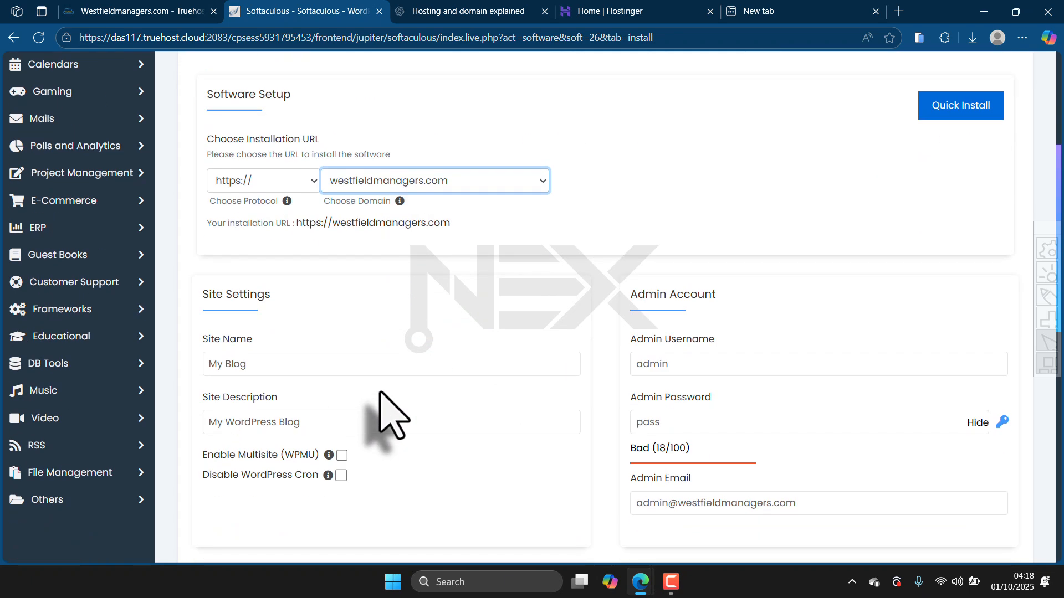
{"action": "left_click", "coordinate": [259, 367]}
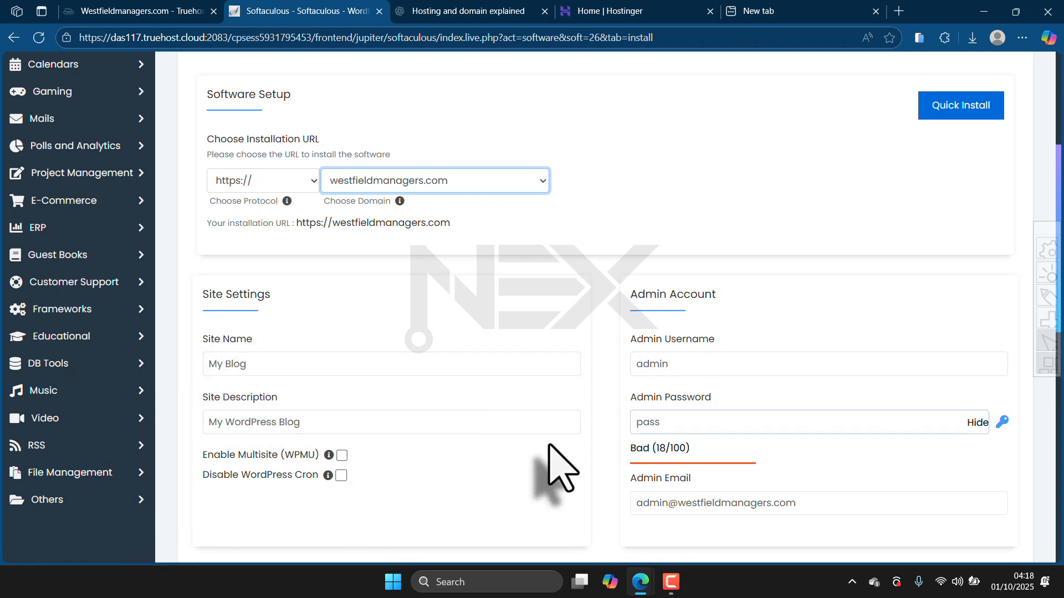
{"action": "scroll", "coordinate": [554, 415], "scroll_direction": "down", "scroll_amount": 2}
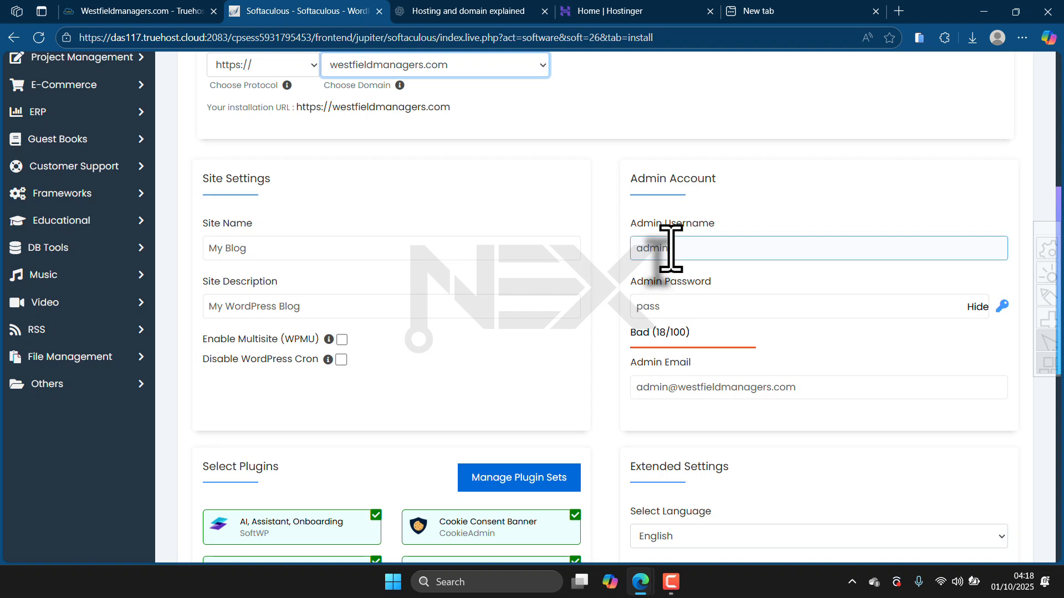
{"action": "left_click_drag", "start_coordinate": [665, 250], "coordinate": [646, 253]}
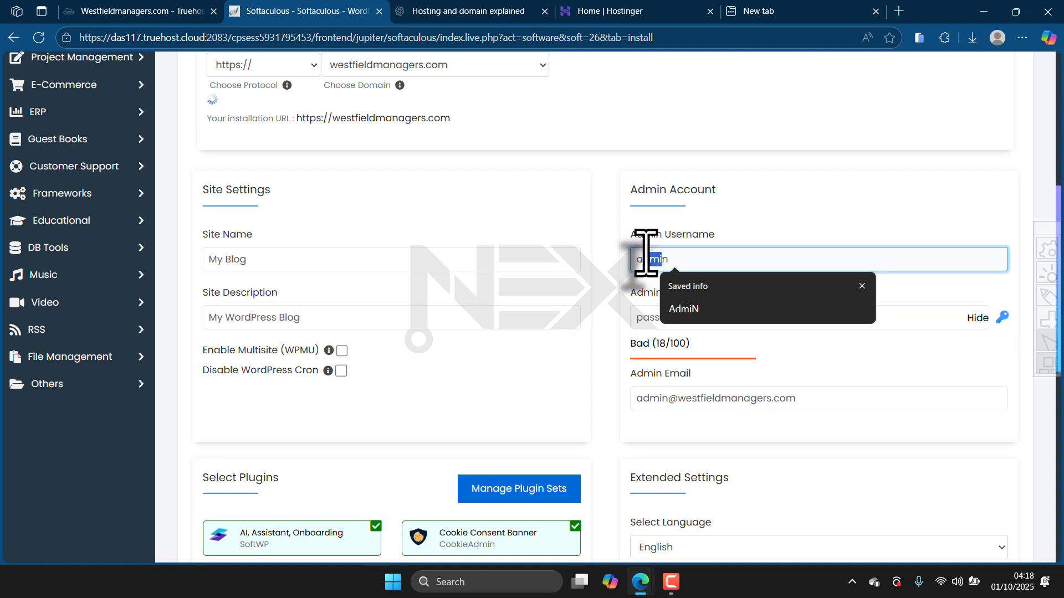
{"action": "left_click", "coordinate": [645, 315]}
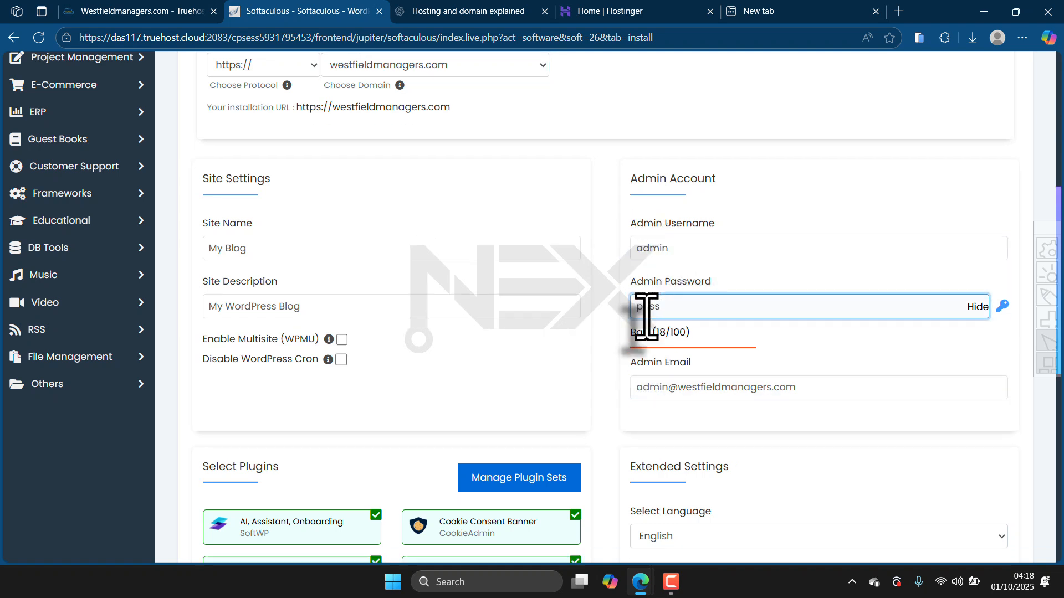
{"action": "left_click", "coordinate": [231, 244]}
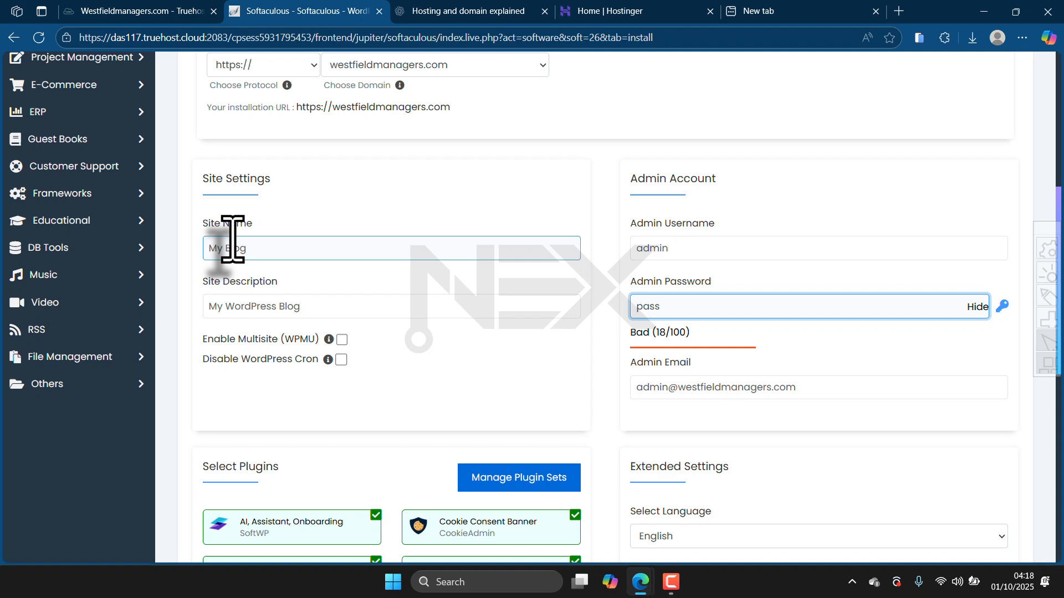
{"action": "left_click", "coordinate": [648, 306]}
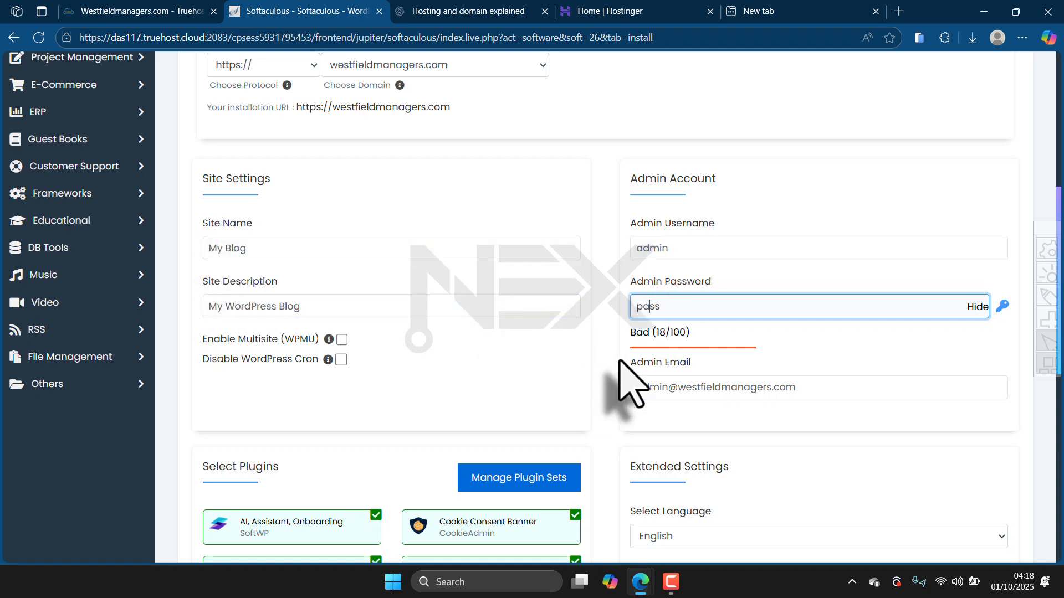
{"action": "scroll", "coordinate": [631, 377], "scroll_direction": "down", "scroll_amount": 5}
{"action": "scroll", "coordinate": [619, 355], "scroll_direction": "down", "scroll_amount": 5}
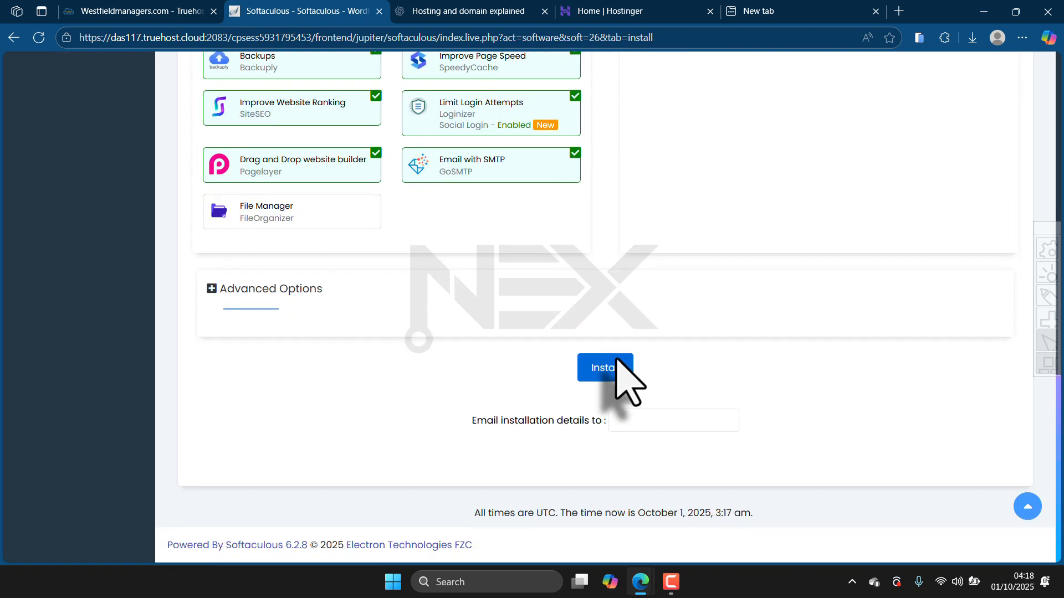
{"action": "scroll", "coordinate": [488, 227], "scroll_direction": "up", "scroll_amount": 15}
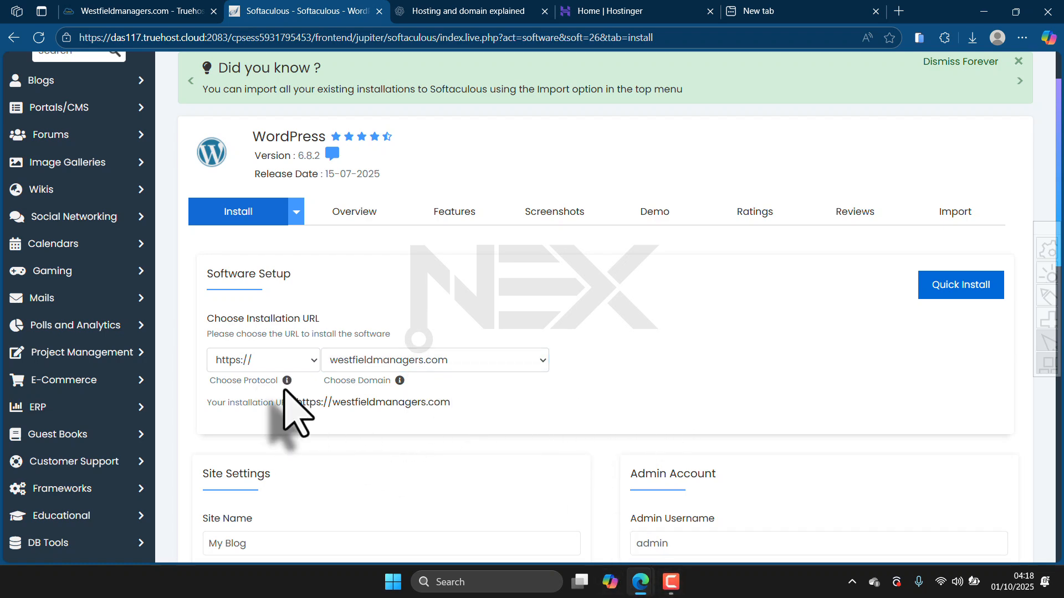
{"action": "scroll", "coordinate": [575, 408], "scroll_direction": "down", "scroll_amount": 1}
{"action": "scroll", "coordinate": [571, 407], "scroll_direction": "up", "scroll_amount": 1}
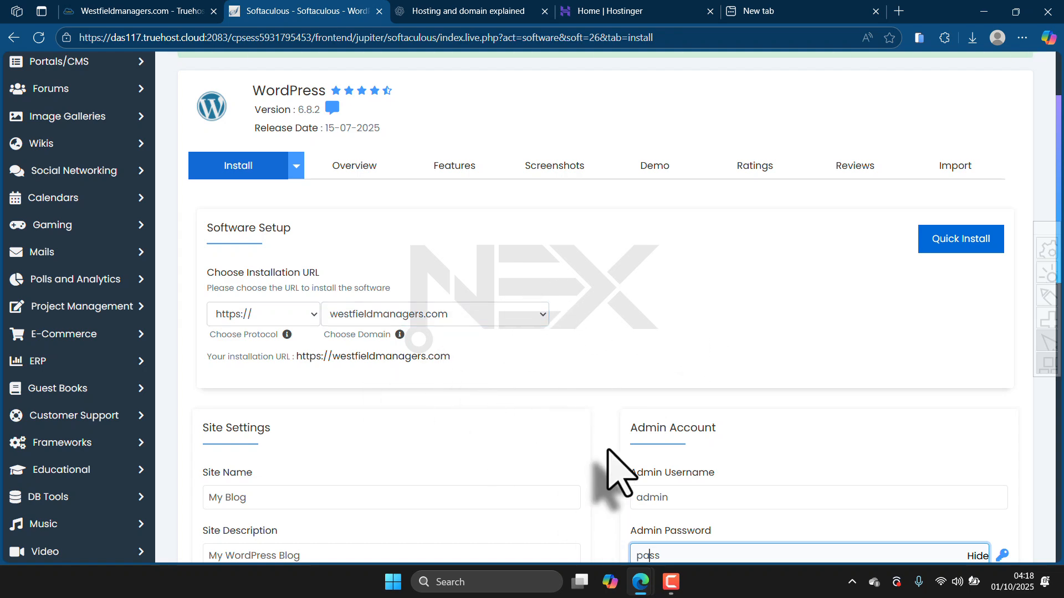
{"action": "scroll", "coordinate": [607, 421], "scroll_direction": "down", "scroll_amount": 10}
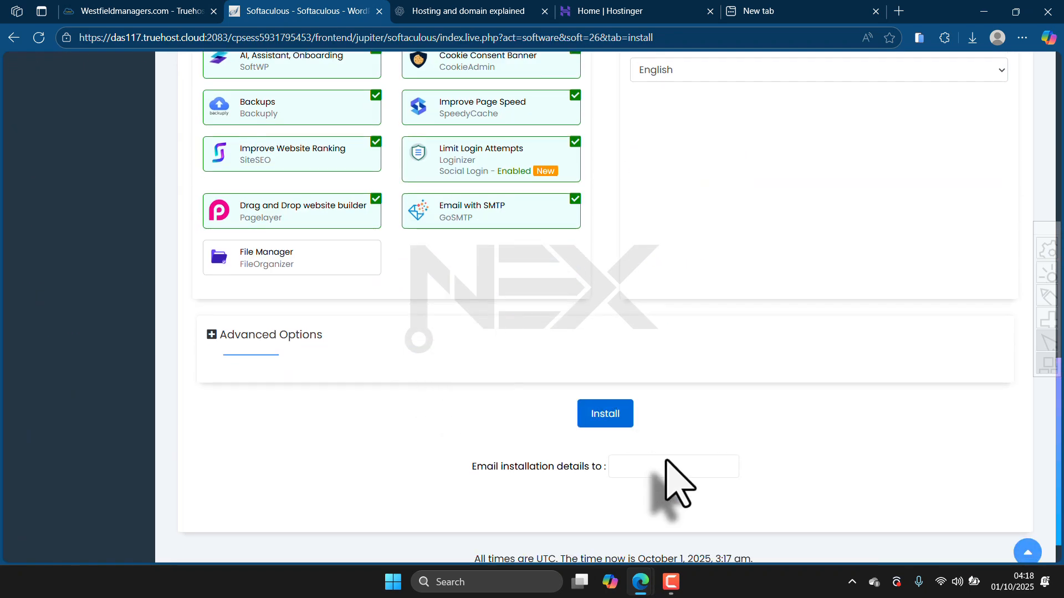
{"action": "scroll", "coordinate": [286, 294], "scroll_direction": "up", "scroll_amount": 1}
{"action": "scroll", "coordinate": [307, 300], "scroll_direction": "up", "scroll_amount": 8}
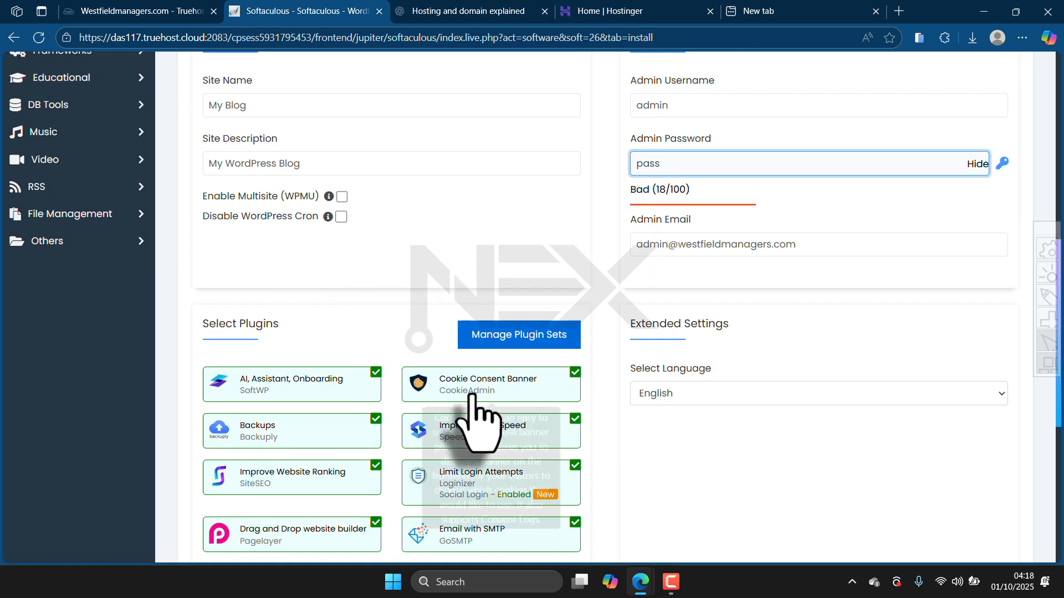
{"action": "scroll", "coordinate": [344, 309], "scroll_direction": "down", "scroll_amount": 8}
{"action": "scroll", "coordinate": [351, 257], "scroll_direction": "up", "scroll_amount": 1}
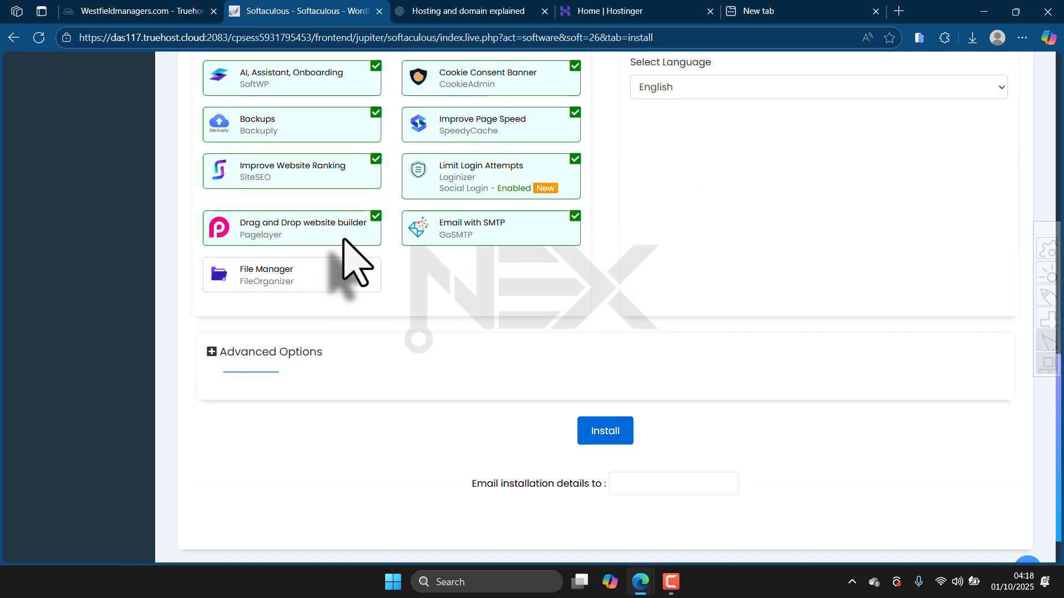
{"action": "scroll", "coordinate": [360, 218], "scroll_direction": "down", "scroll_amount": 1}
{"action": "scroll", "coordinate": [366, 216], "scroll_direction": "up", "scroll_amount": 2}
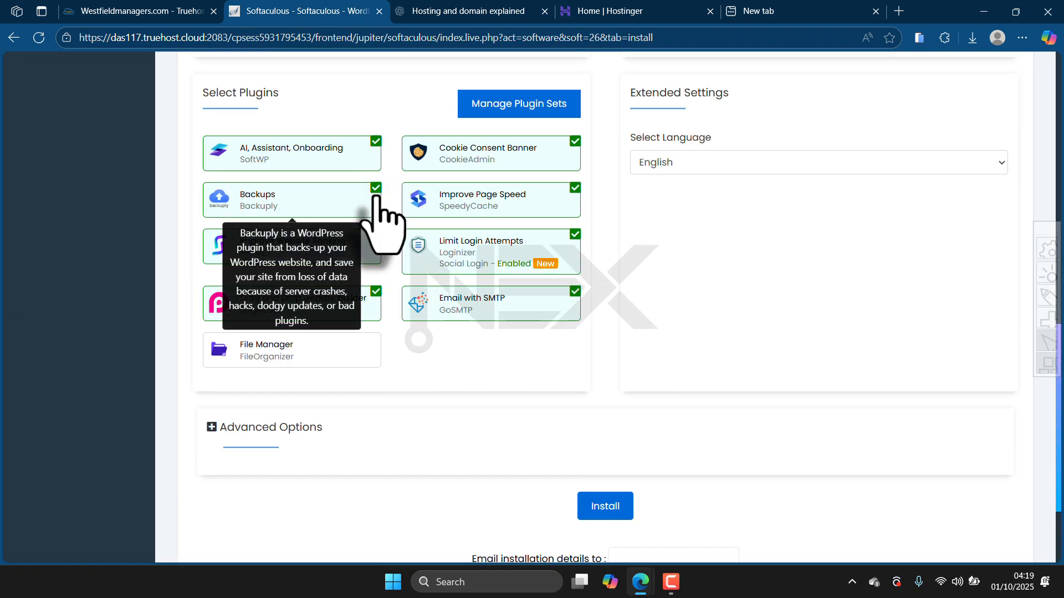
{"action": "mouse_move", "coordinate": [377, 300]}
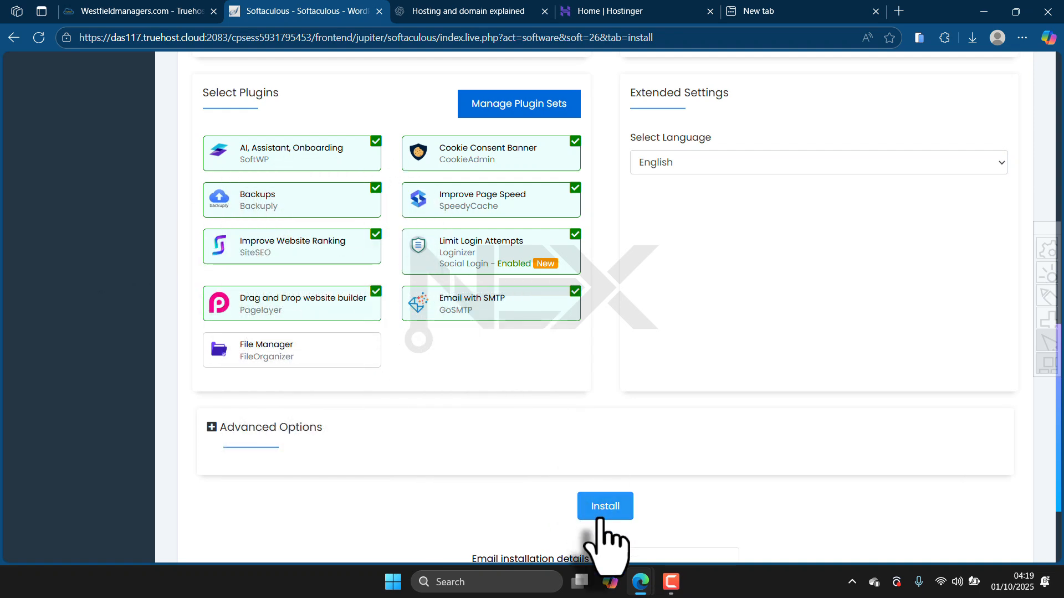
{"action": "scroll", "coordinate": [465, 241], "scroll_direction": "up", "scroll_amount": 9}
{"action": "scroll", "coordinate": [437, 239], "scroll_direction": "up", "scroll_amount": 2}
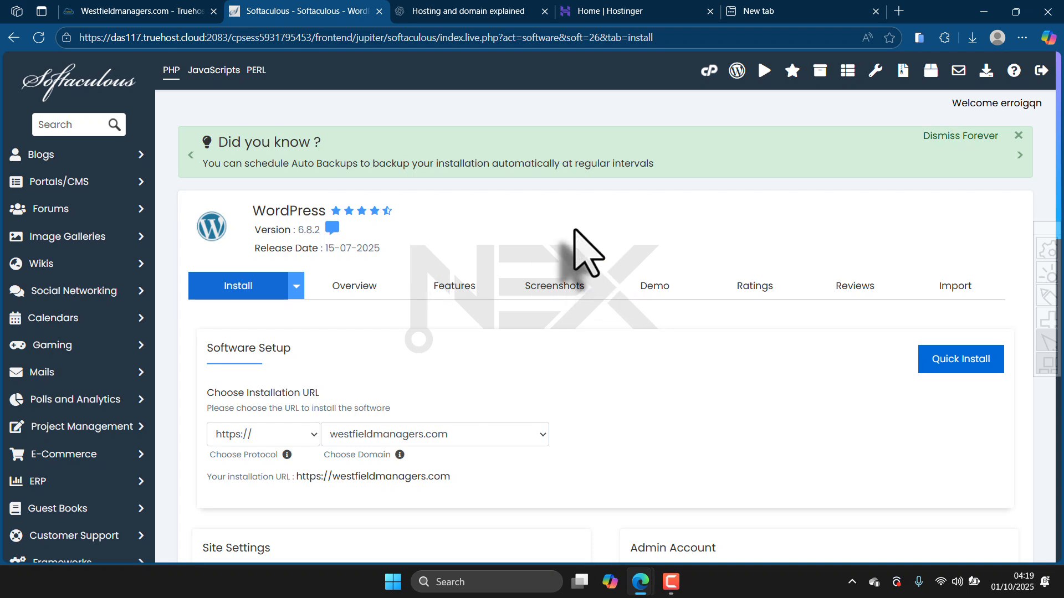
{"action": "scroll", "coordinate": [382, 319], "scroll_direction": "down", "scroll_amount": 2}
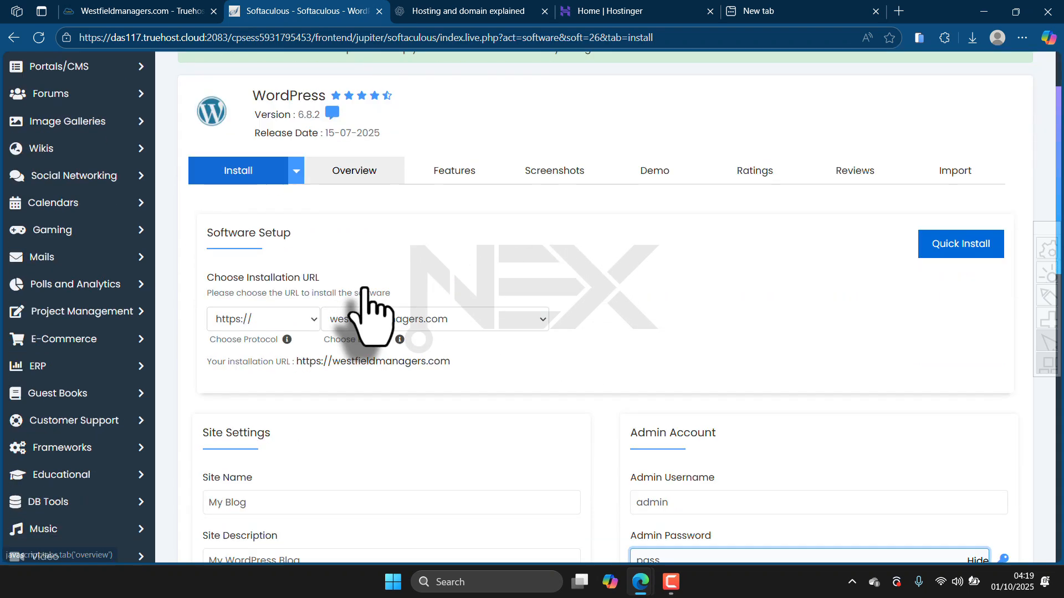
{"action": "scroll", "coordinate": [199, 139], "scroll_direction": "up", "scroll_amount": 2}
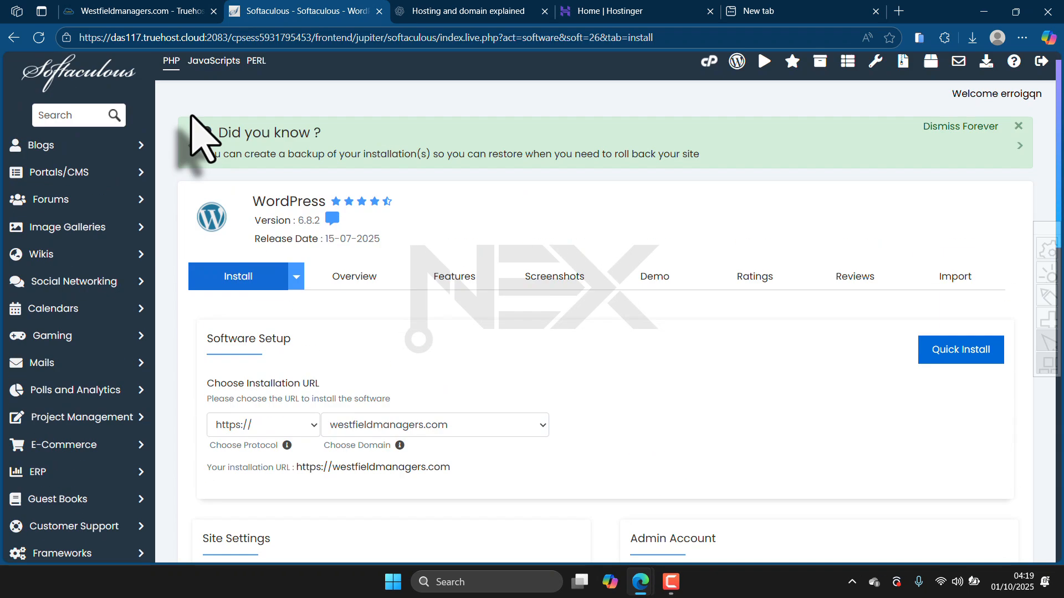
- Go back to the WordPress Management list, then switch to the empty new browser tab
{"action": "left_click", "coordinate": [14, 38]}
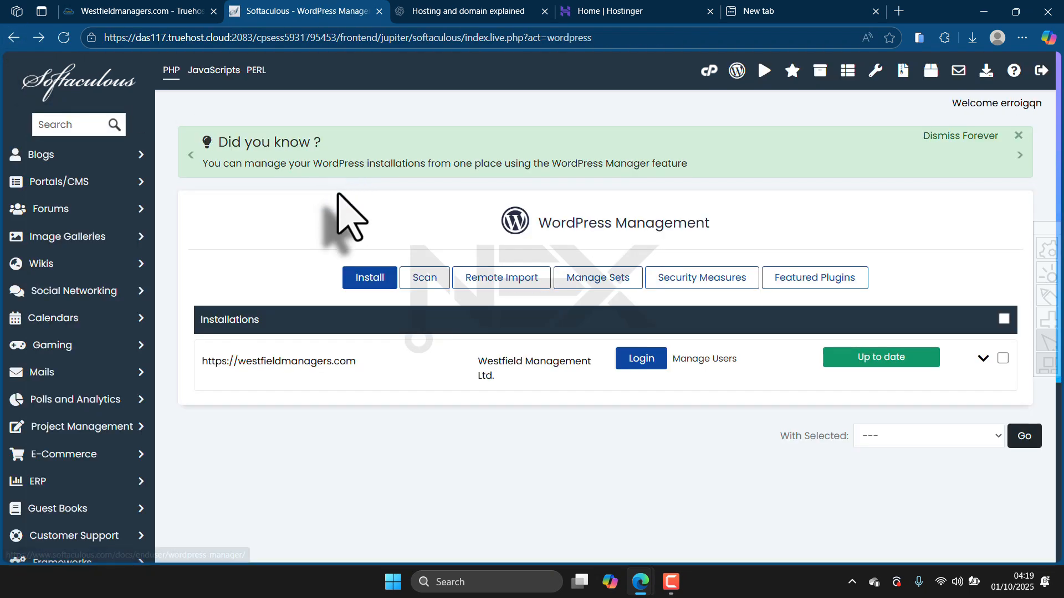
{"action": "scroll", "coordinate": [335, 200], "scroll_direction": "down", "scroll_amount": 1}
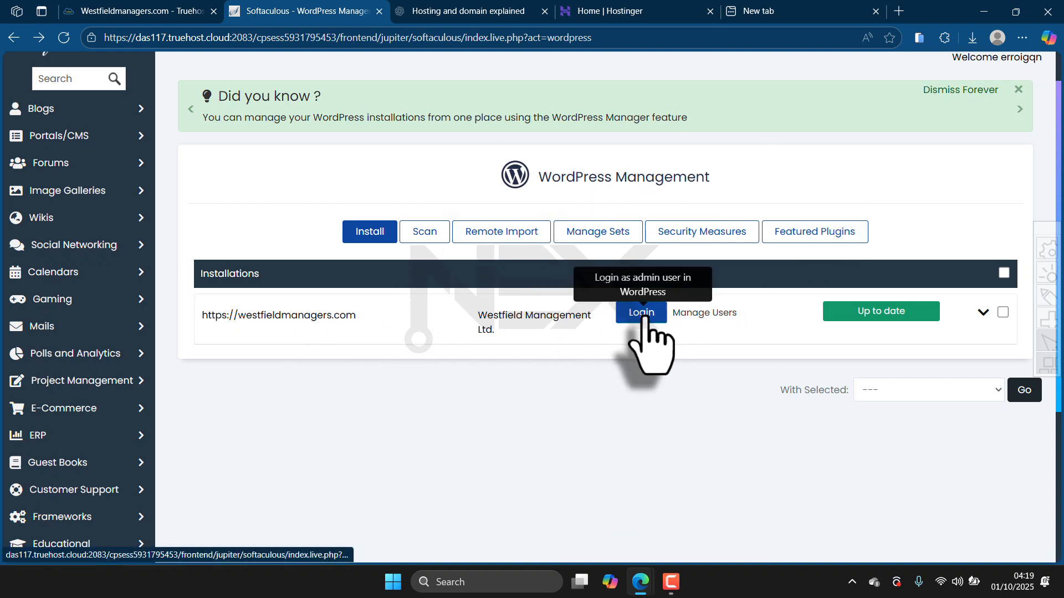
{"action": "left_click", "coordinate": [759, 14]}
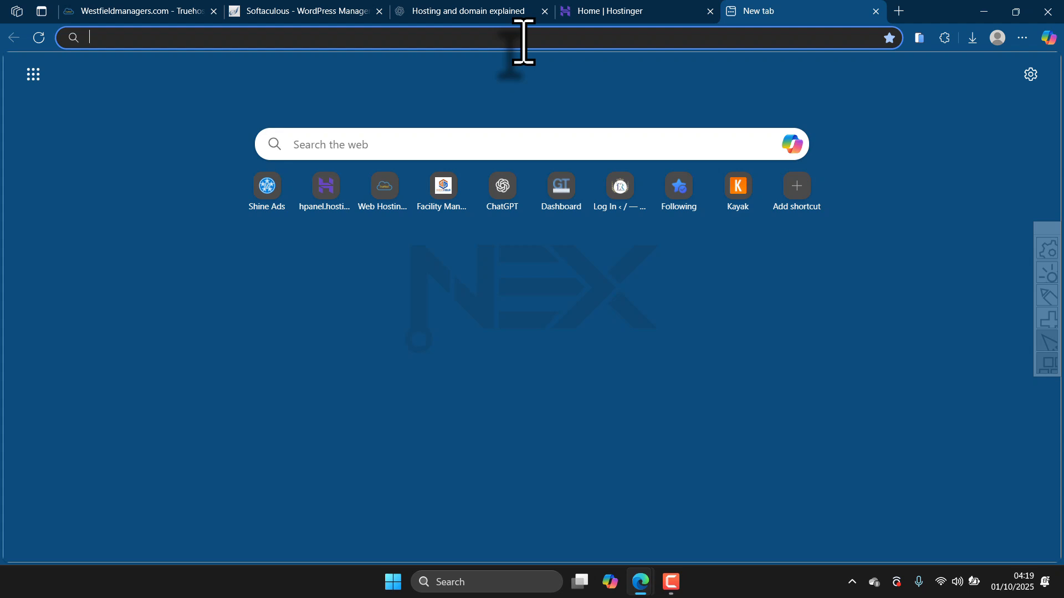
- Fill in westfieldmanagers.com without loading it, then return to the Softaculous tab
{"action": "type", "text": "westfieldmanagers.com"}
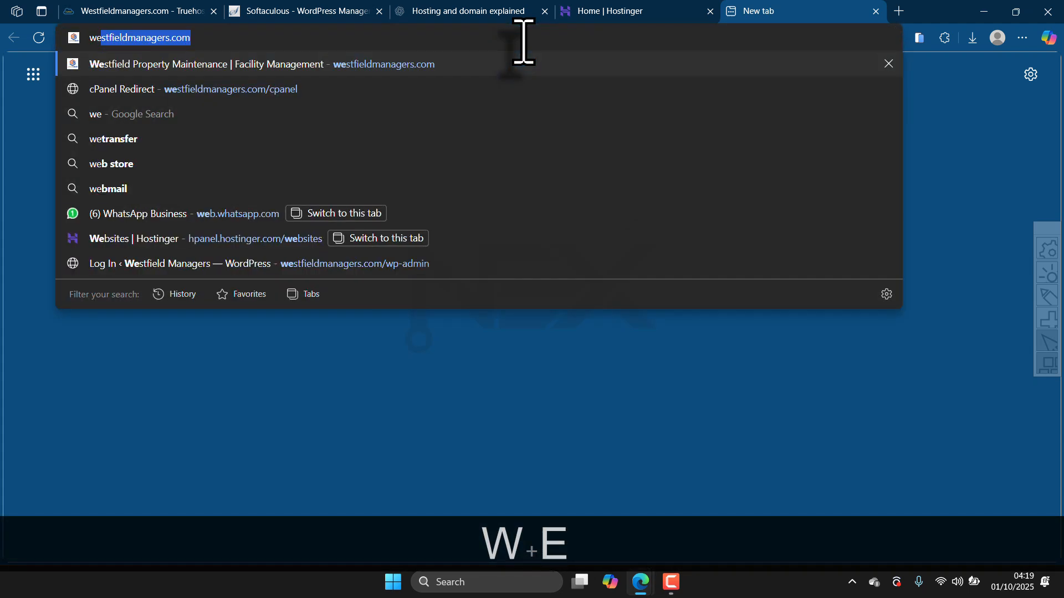
{"action": "left_click", "coordinate": [524, 41]}
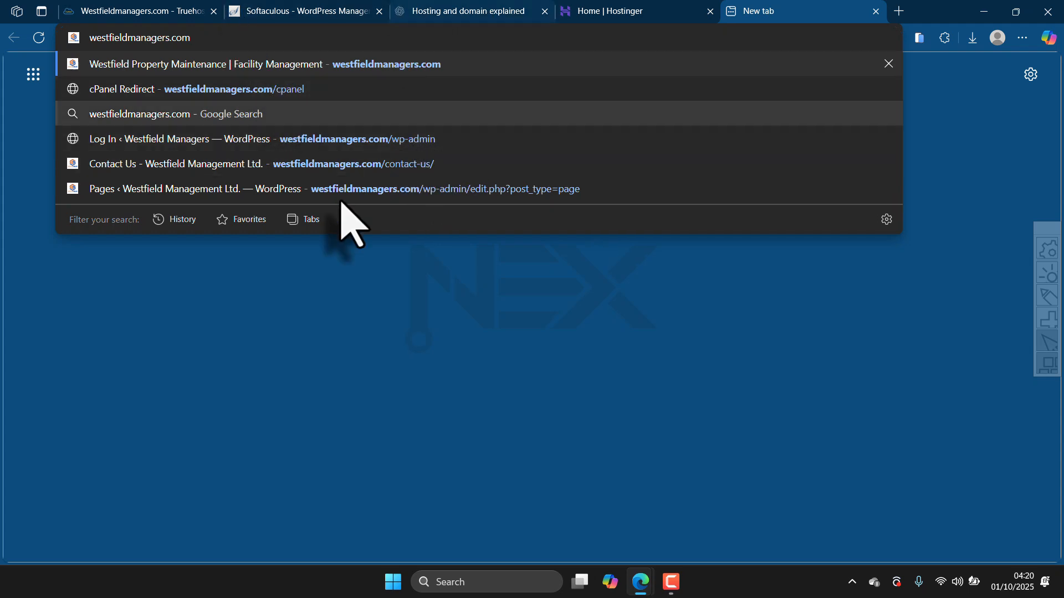
{"action": "left_click", "coordinate": [309, 309]}
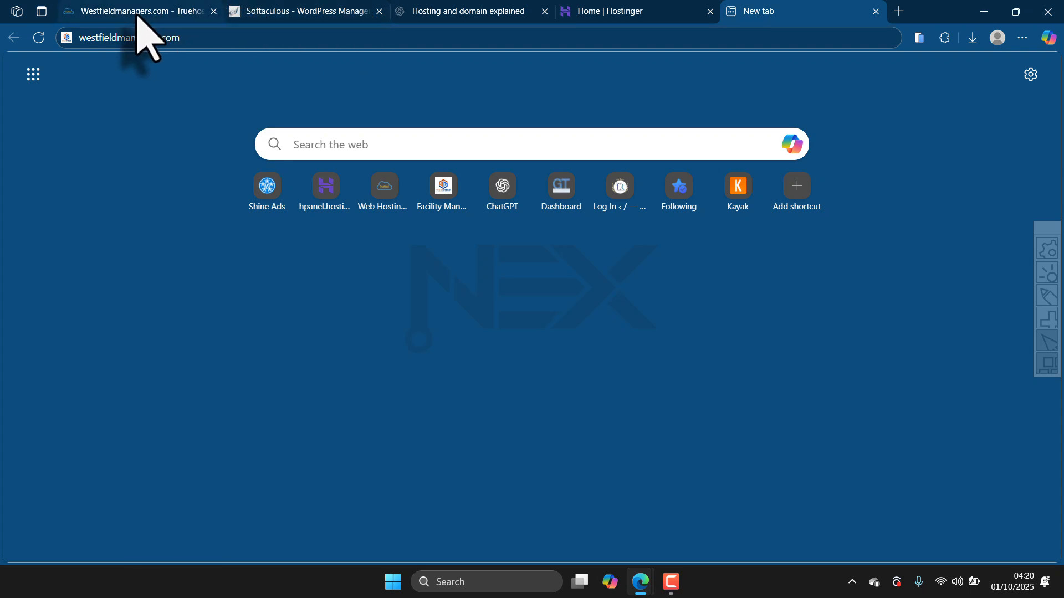
{"action": "left_click", "coordinate": [300, 11]}
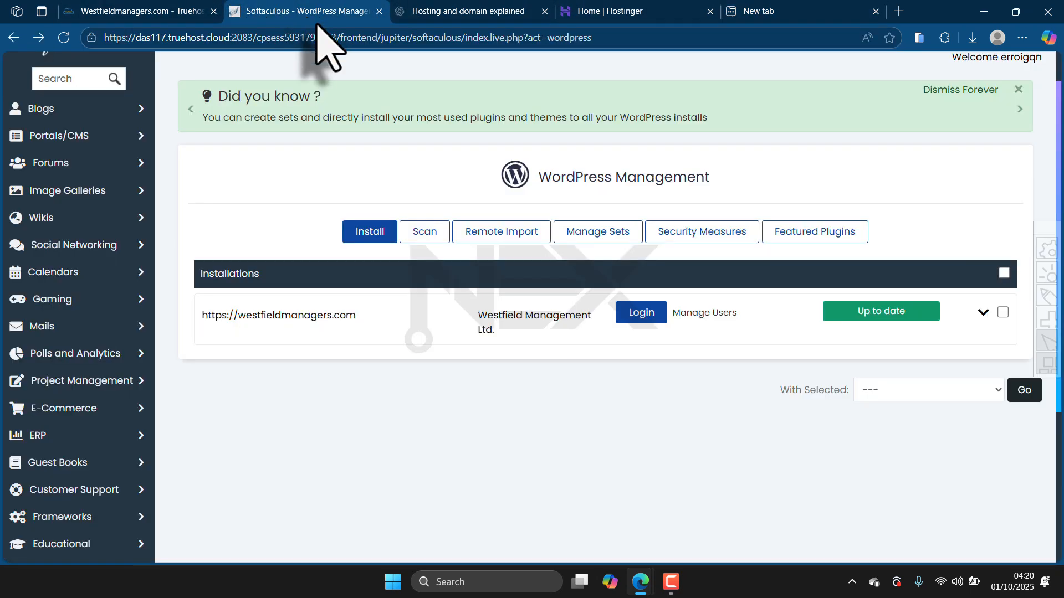
- Log in to the westfieldmanagers.com WordPress admin and review its Dashboard showing 10 updates
{"action": "left_click", "coordinate": [650, 317]}
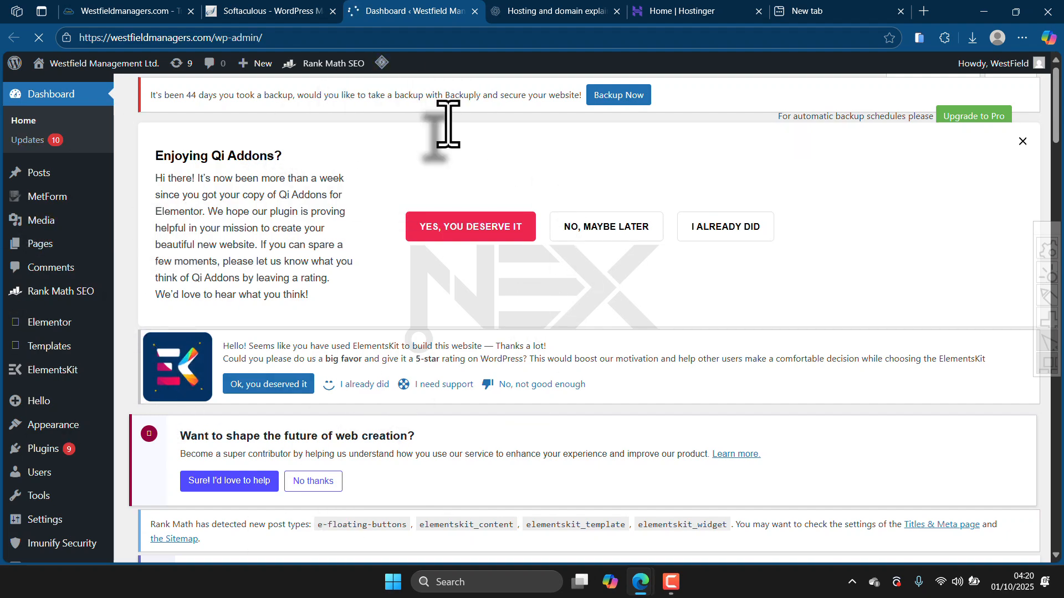
{"action": "scroll", "coordinate": [396, 291], "scroll_direction": "down", "scroll_amount": 15}
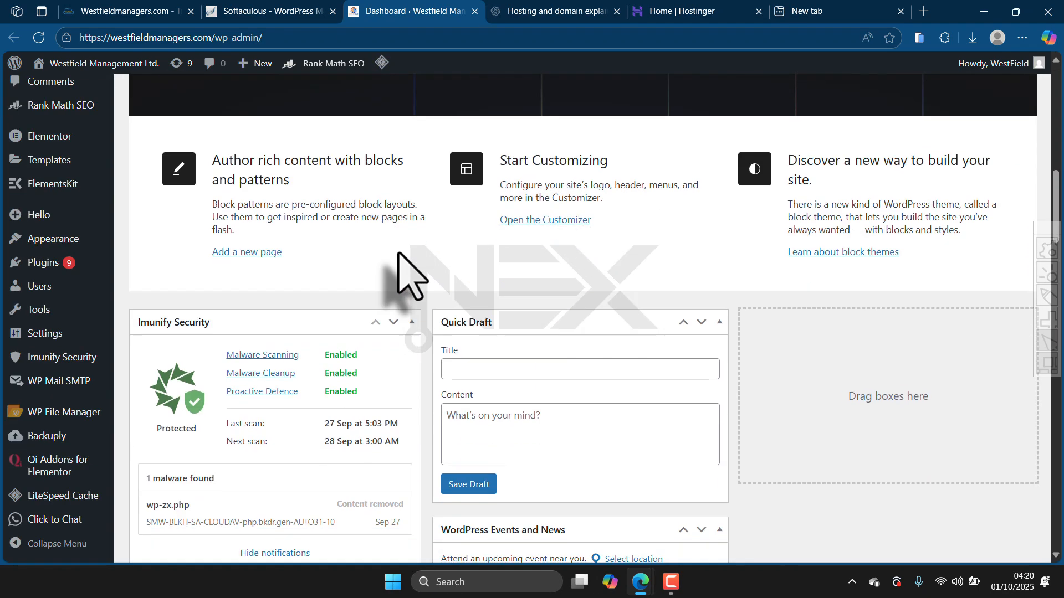
{"action": "scroll", "coordinate": [332, 266], "scroll_direction": "down", "scroll_amount": 4}
{"action": "scroll", "coordinate": [311, 327], "scroll_direction": "up", "scroll_amount": 8}
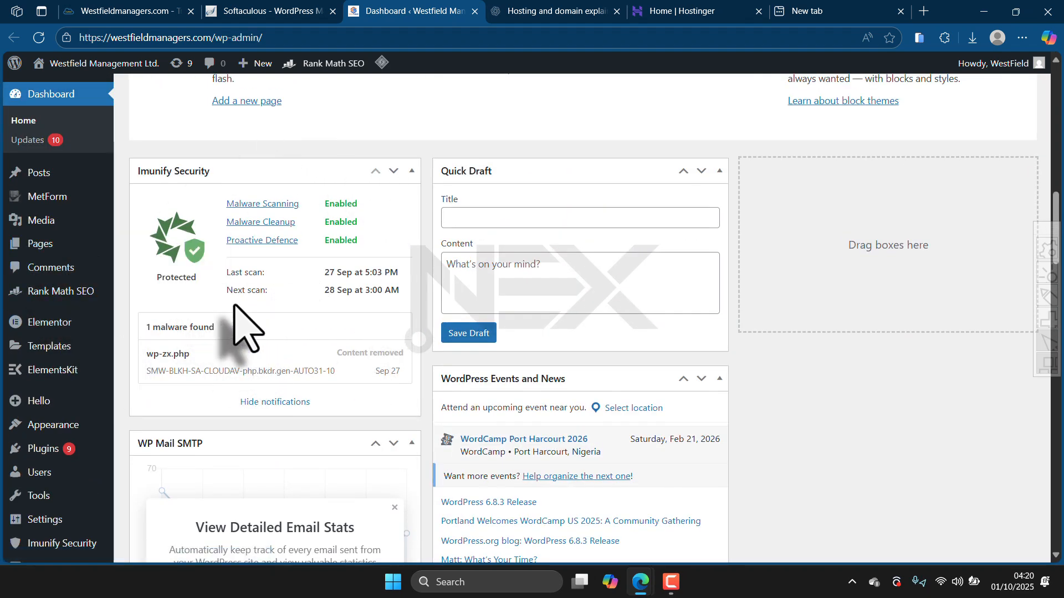
{"action": "scroll", "coordinate": [228, 318], "scroll_direction": "up", "scroll_amount": 8}
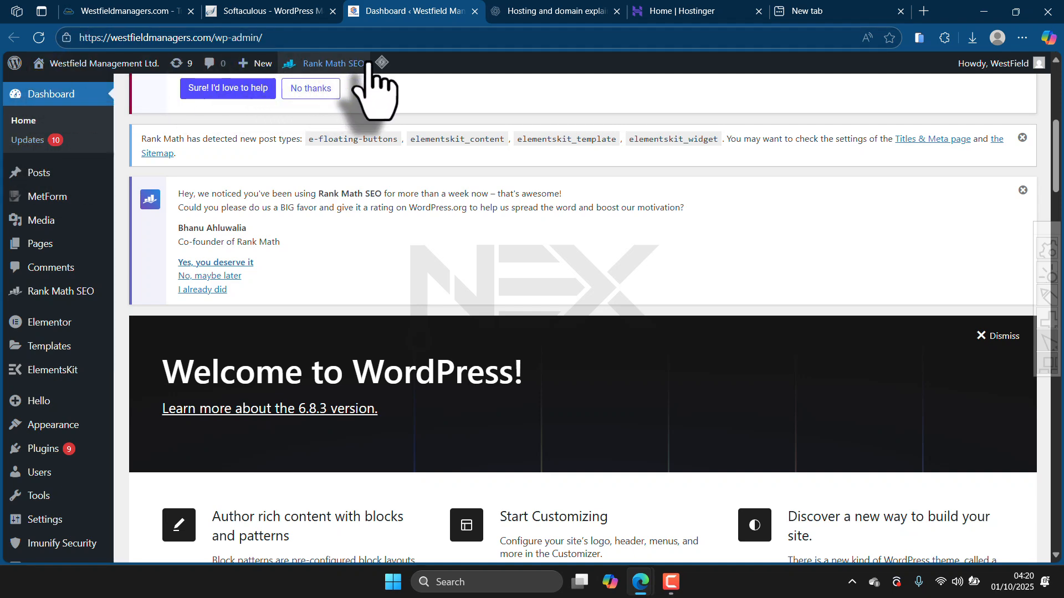
{"action": "scroll", "coordinate": [35, 308], "scroll_direction": "down", "scroll_amount": 3}
{"action": "mouse_move", "coordinate": [61, 281]}
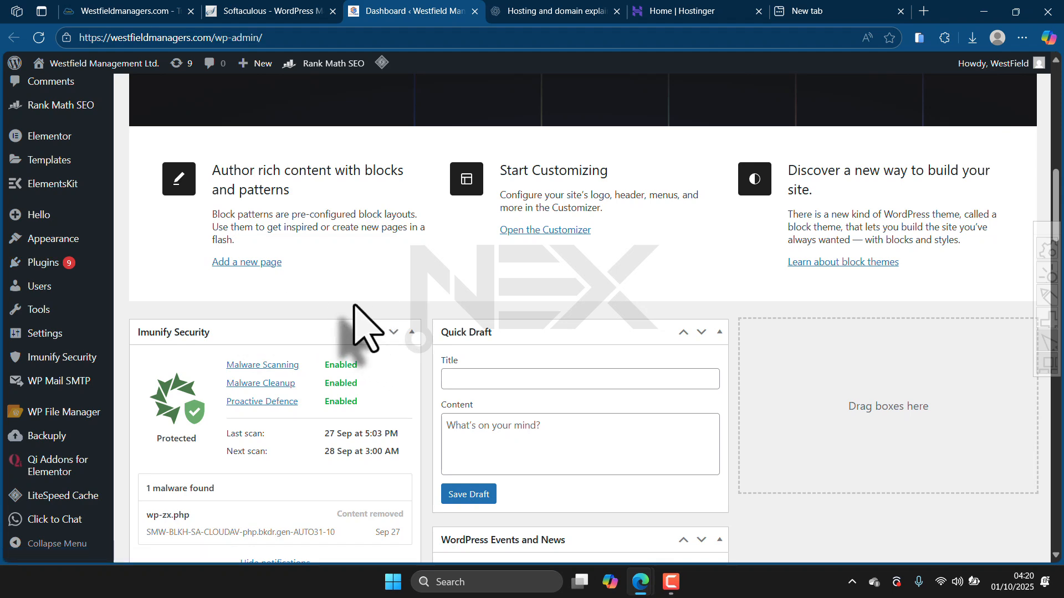
{"action": "scroll", "coordinate": [325, 305], "scroll_direction": "up", "scroll_amount": 2}
{"action": "scroll", "coordinate": [327, 305], "scroll_direction": "down", "scroll_amount": 2}
{"action": "scroll", "coordinate": [324, 304], "scroll_direction": "up", "scroll_amount": 8}
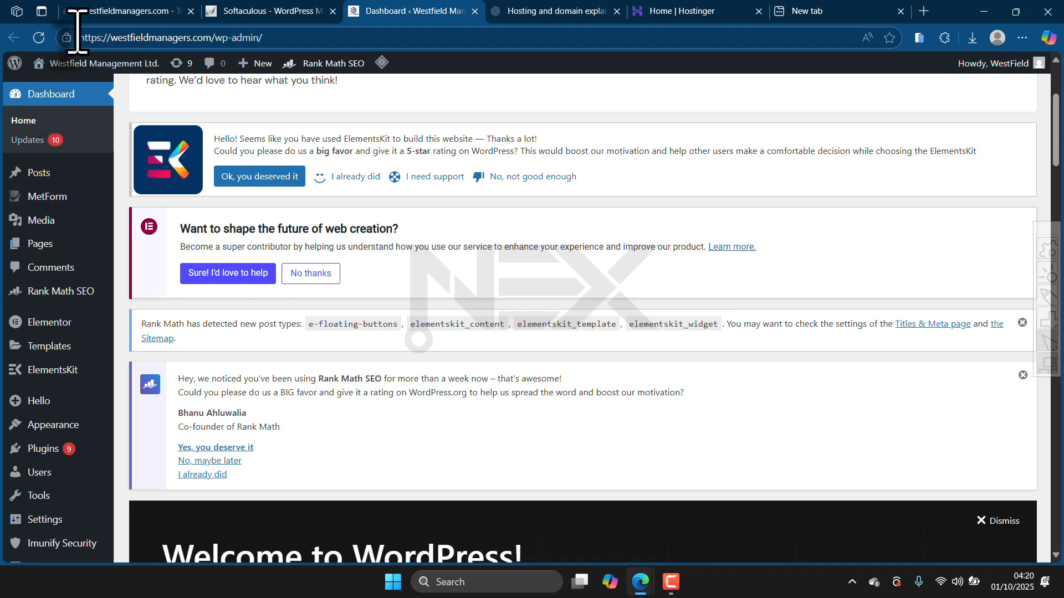
- Go to the Hostinger hPanel tab and view the Cloud Startup plan's Websites list
{"action": "left_click", "coordinate": [668, 11]}
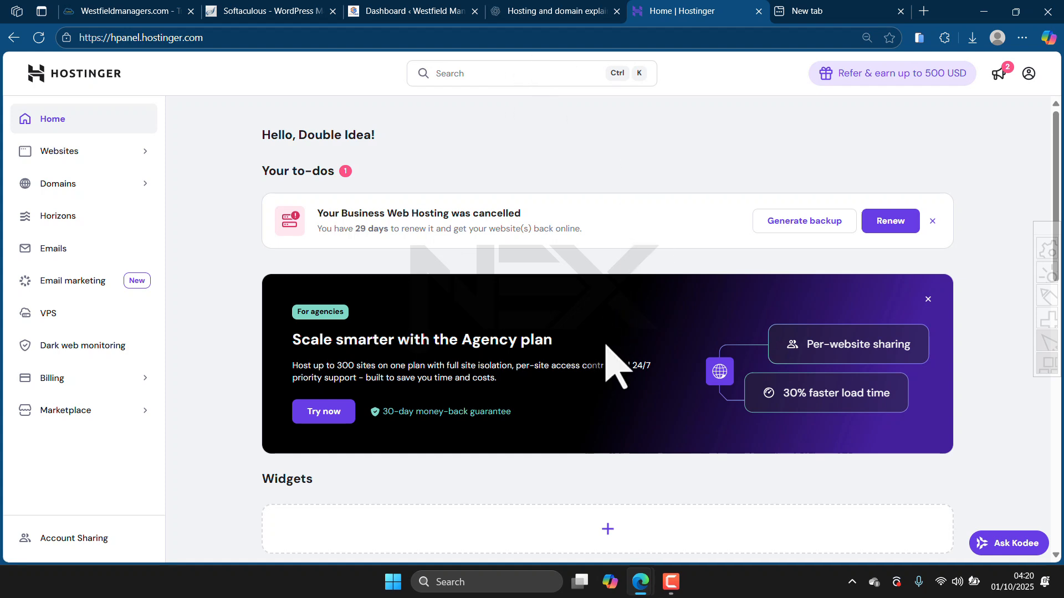
{"action": "left_click", "coordinate": [671, 581]}
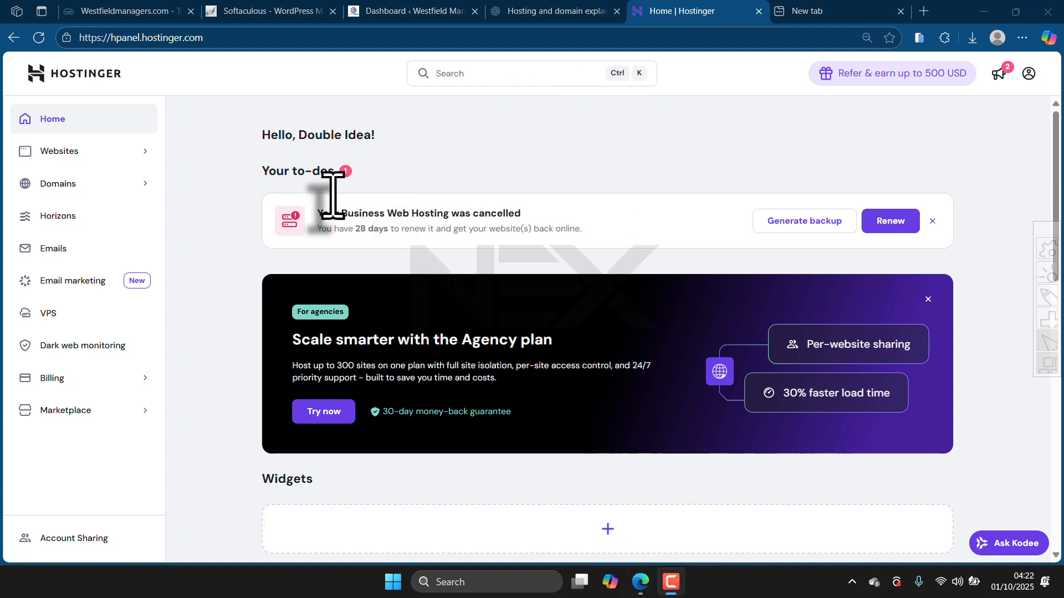
{"action": "left_click", "coordinate": [191, 256]}
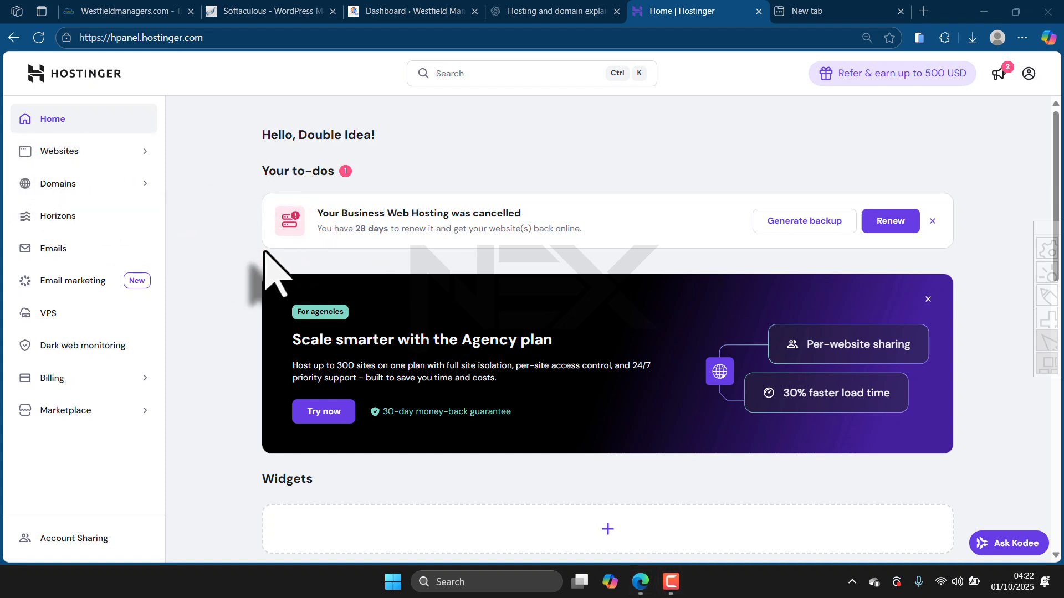
{"action": "left_click", "coordinate": [47, 150]}
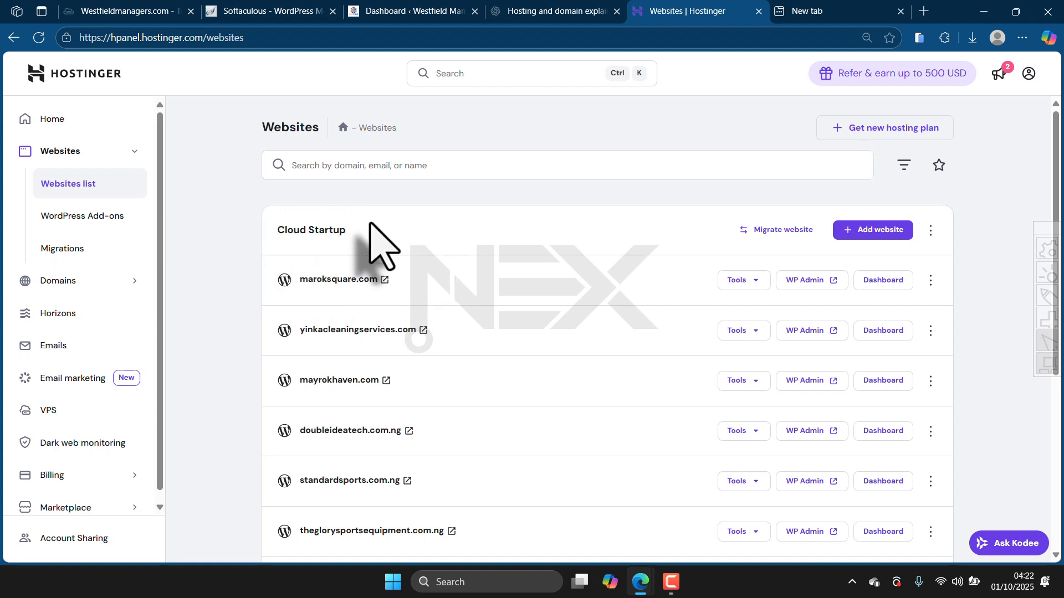
{"action": "scroll", "coordinate": [527, 287], "scroll_direction": "down", "scroll_amount": 3}
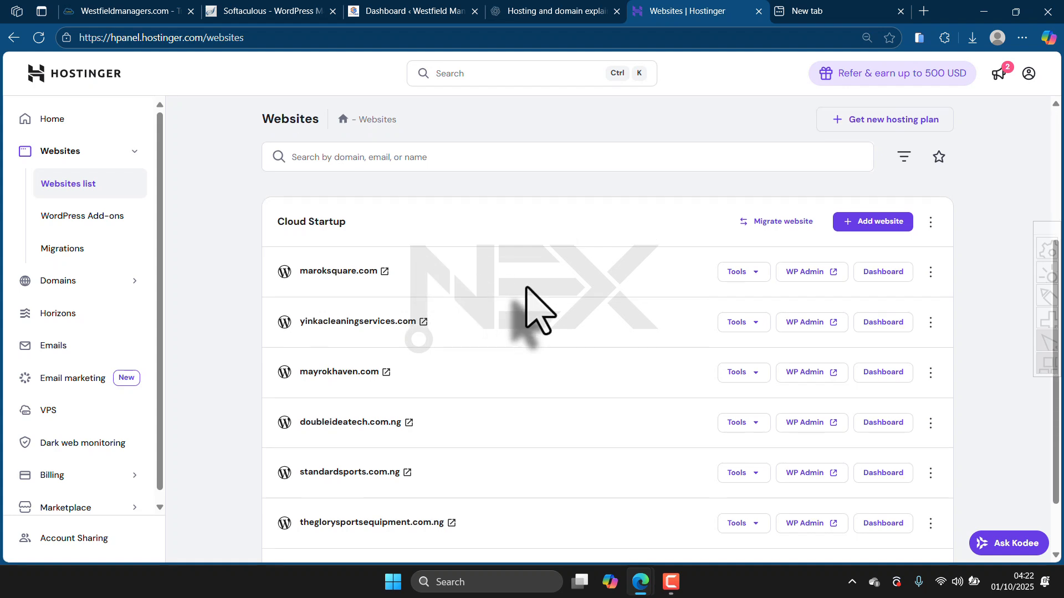
{"action": "scroll", "coordinate": [481, 251], "scroll_direction": "up", "scroll_amount": 3}
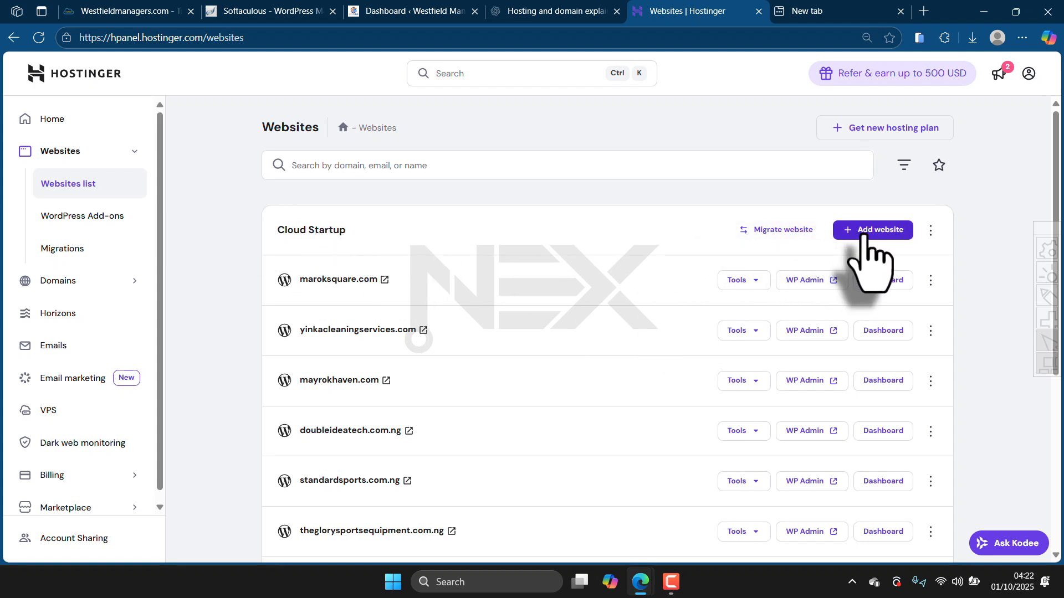
- Start setting up a new WordPress website, keeping English as the admin language
{"action": "left_click", "coordinate": [862, 235]}
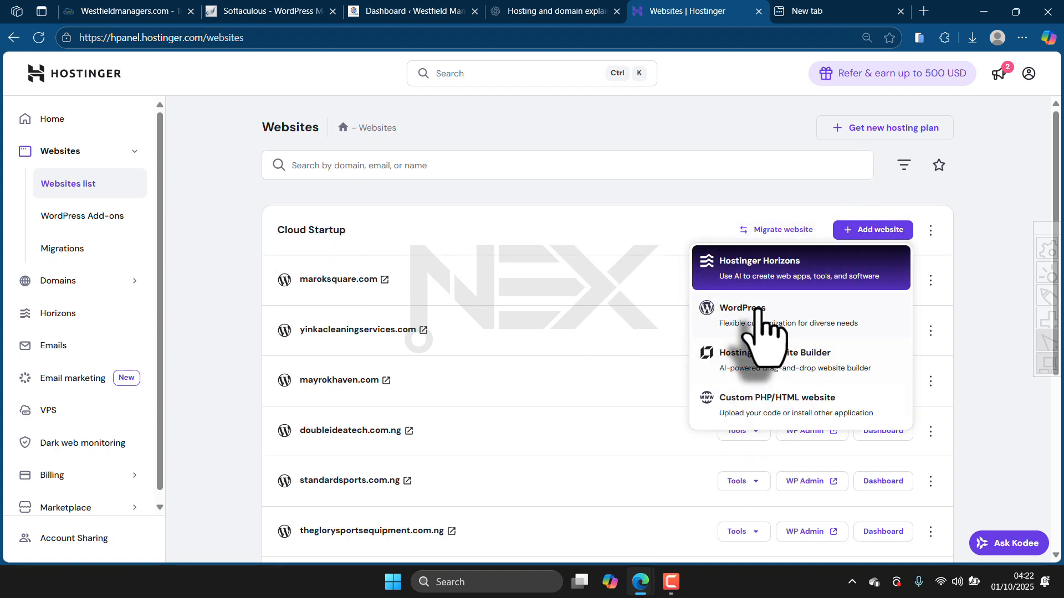
{"action": "left_click", "coordinate": [738, 310]}
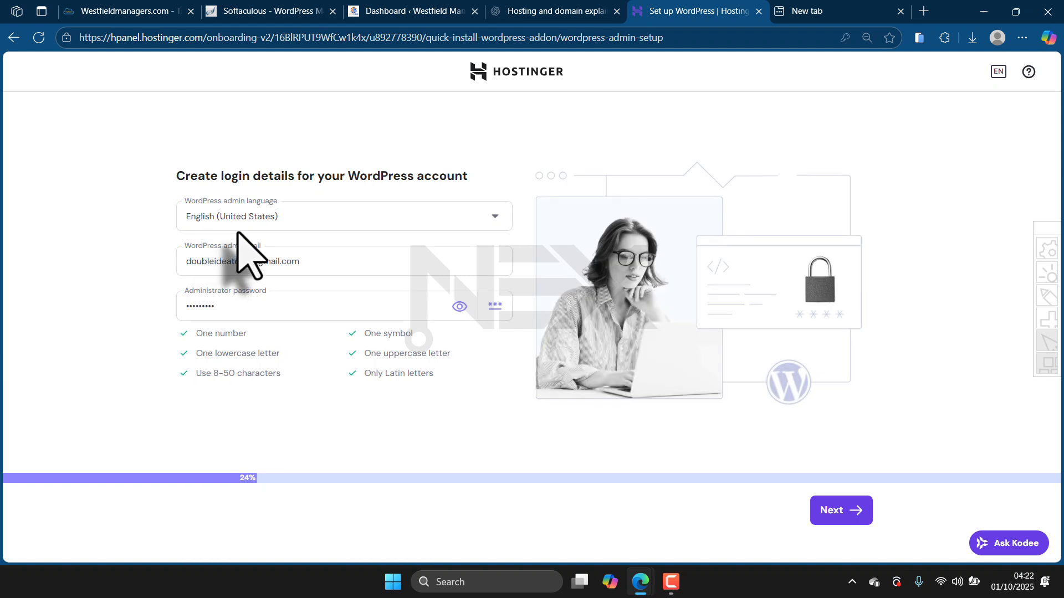
{"action": "left_click", "coordinate": [320, 220]}
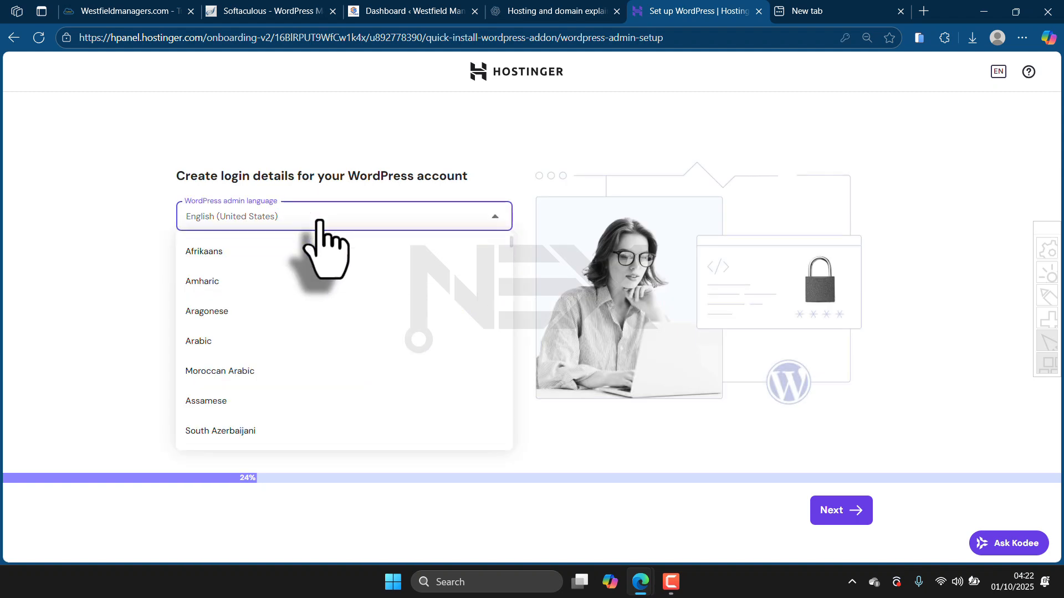
{"action": "left_click", "coordinate": [313, 221]}
- Fill the admin e-mail, generate a new admin password, and continue to the build-method step
{"action": "left_click", "coordinate": [331, 263]}
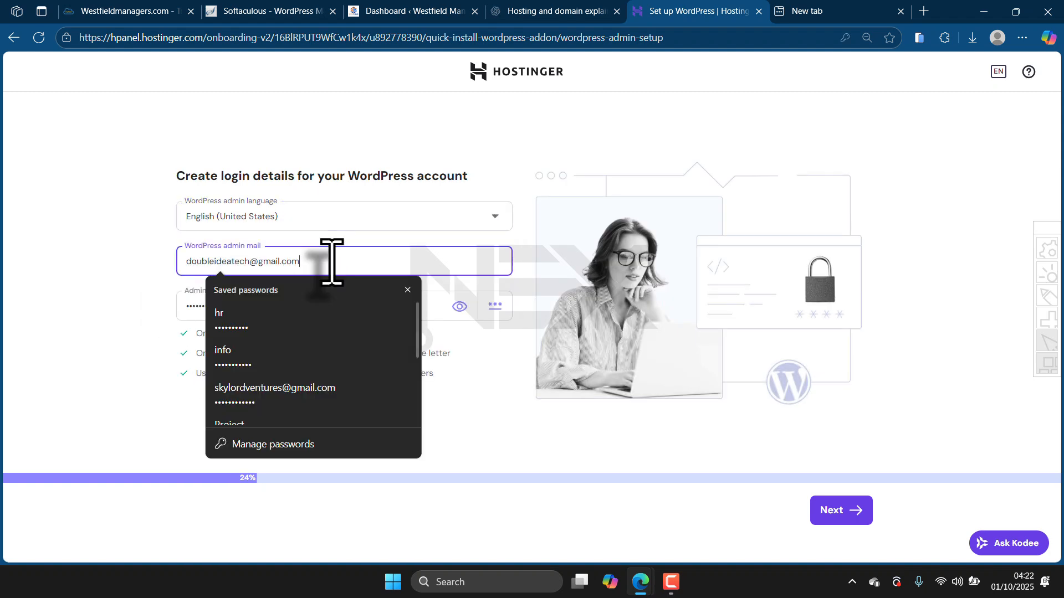
{"action": "left_click", "coordinate": [124, 297]}
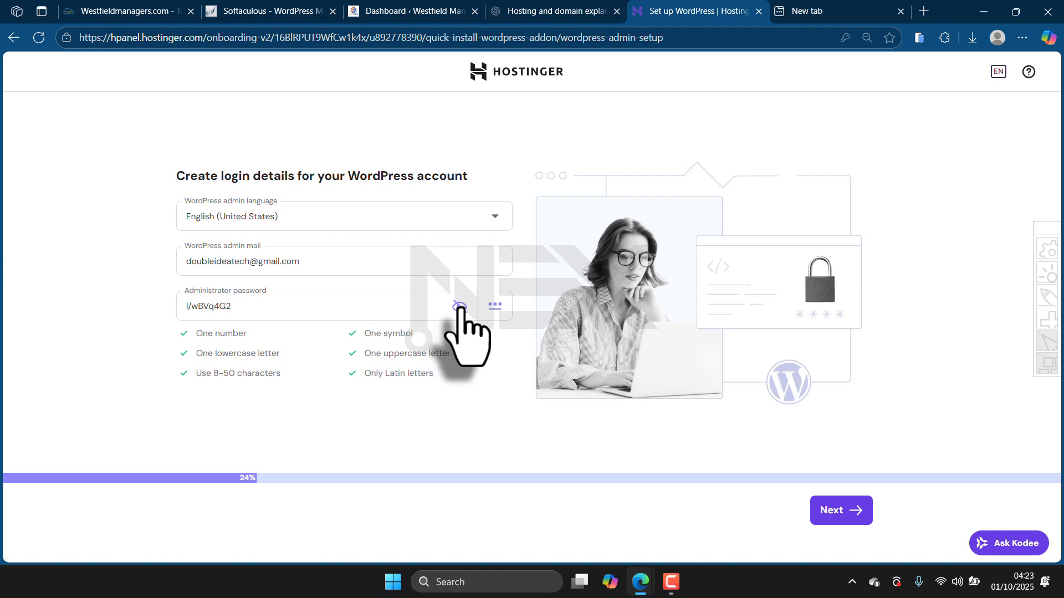
{"action": "left_click", "coordinate": [459, 306]}
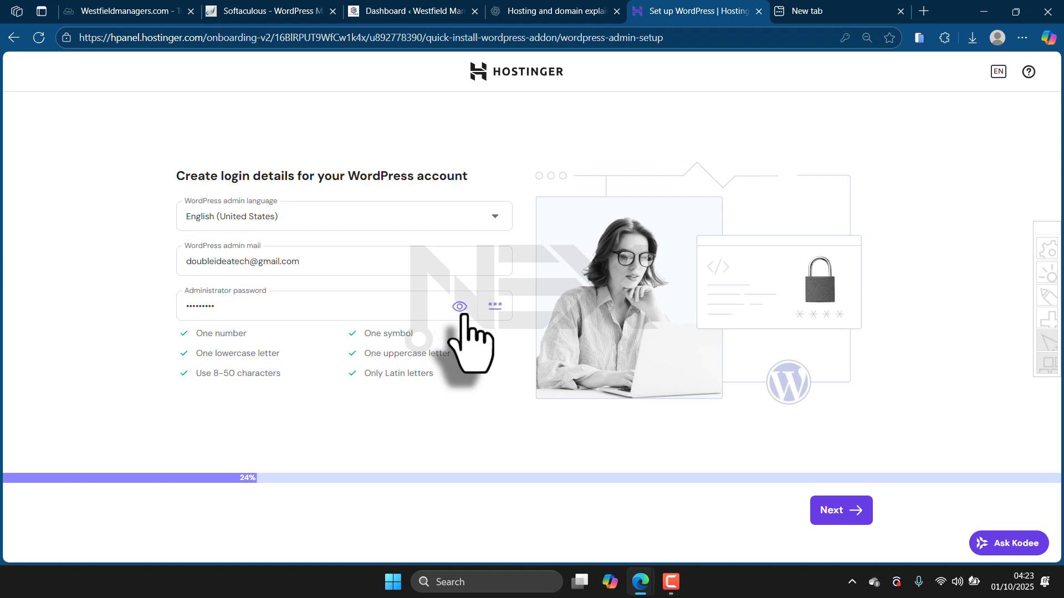
{"action": "left_click", "coordinate": [494, 306]}
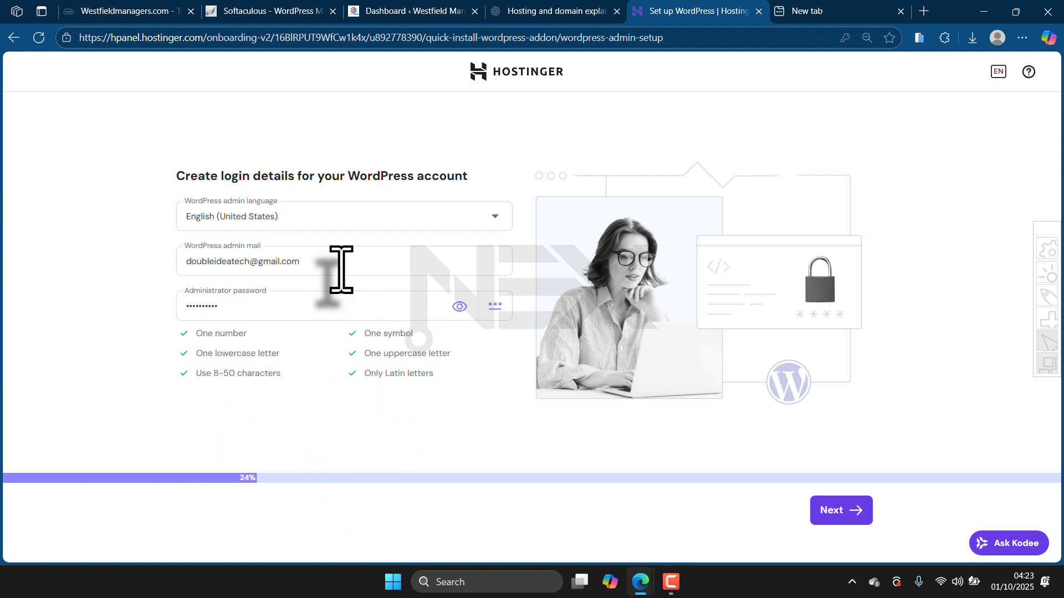
{"action": "left_click", "coordinate": [829, 512]}
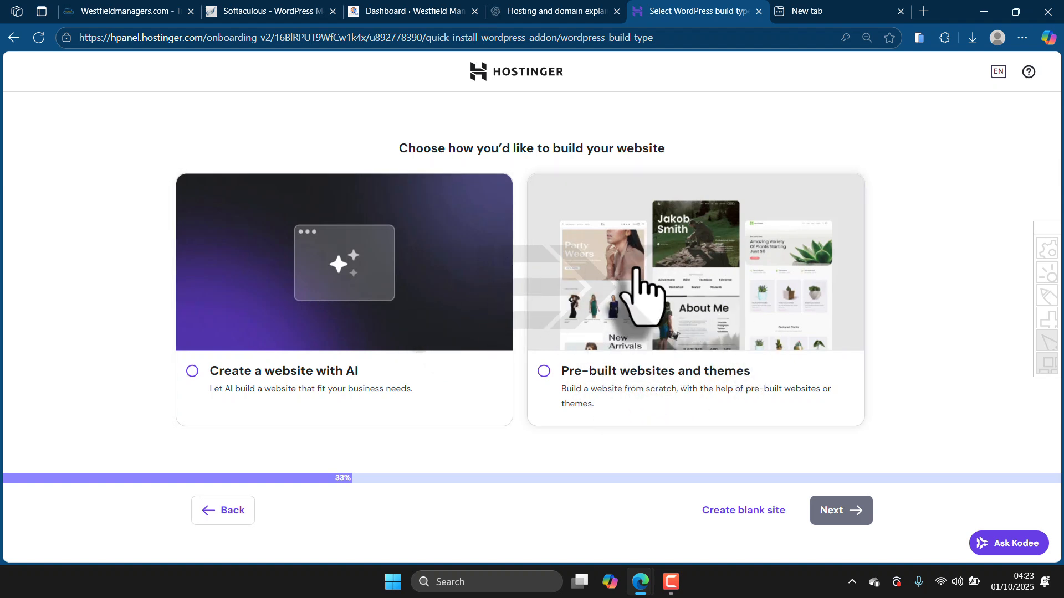
- Choose a blank site on a temporary domain to begin the WordPress installation
{"action": "left_click", "coordinate": [741, 514]}
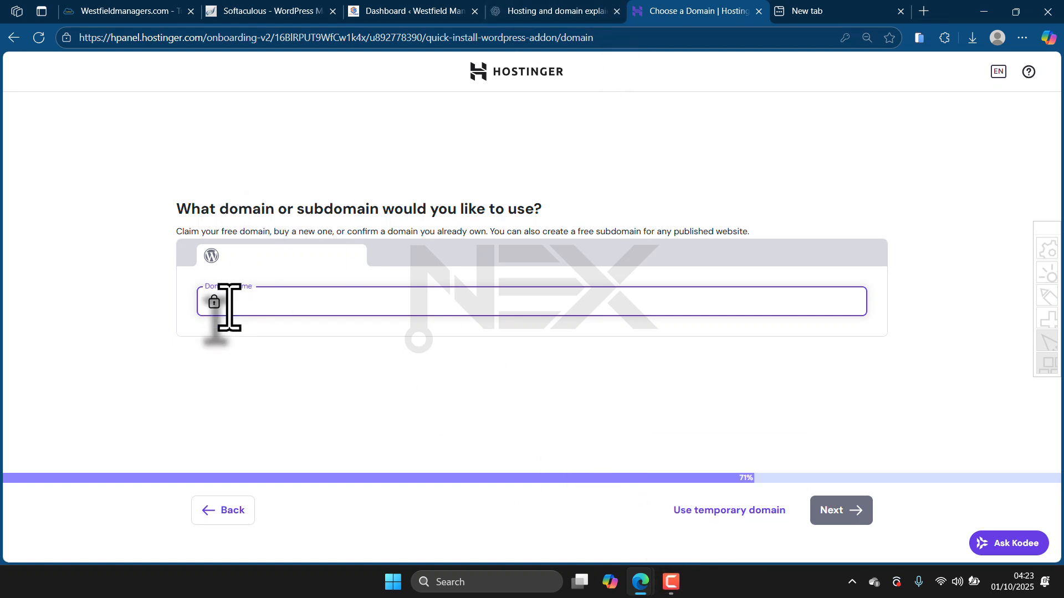
{"action": "left_click", "coordinate": [718, 512]}
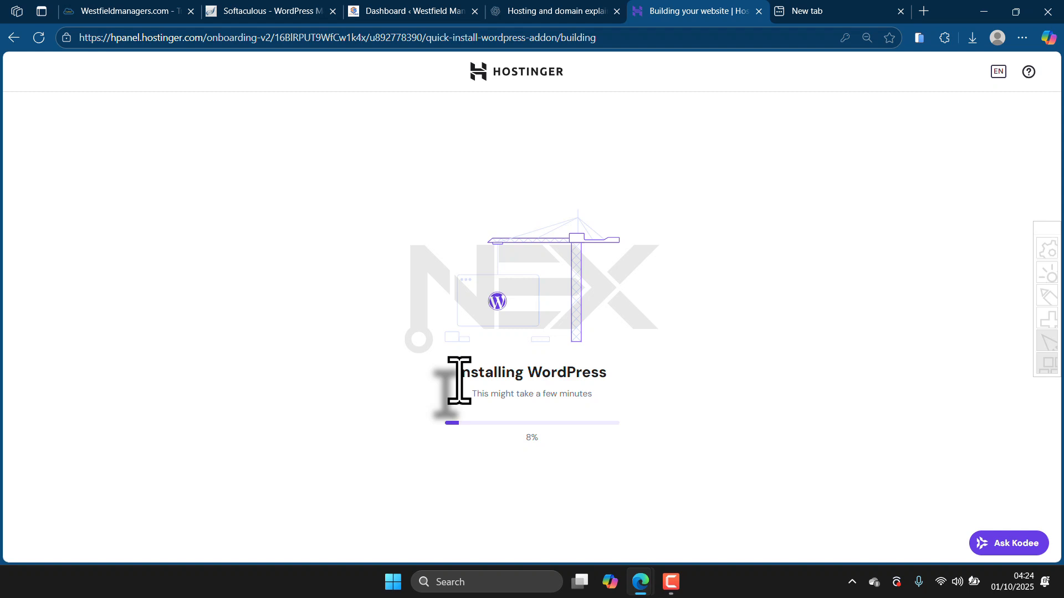
- Return to Edge and wait for the installer to reach 100% and open the Onboarding page
{"action": "left_click", "coordinate": [677, 582]}
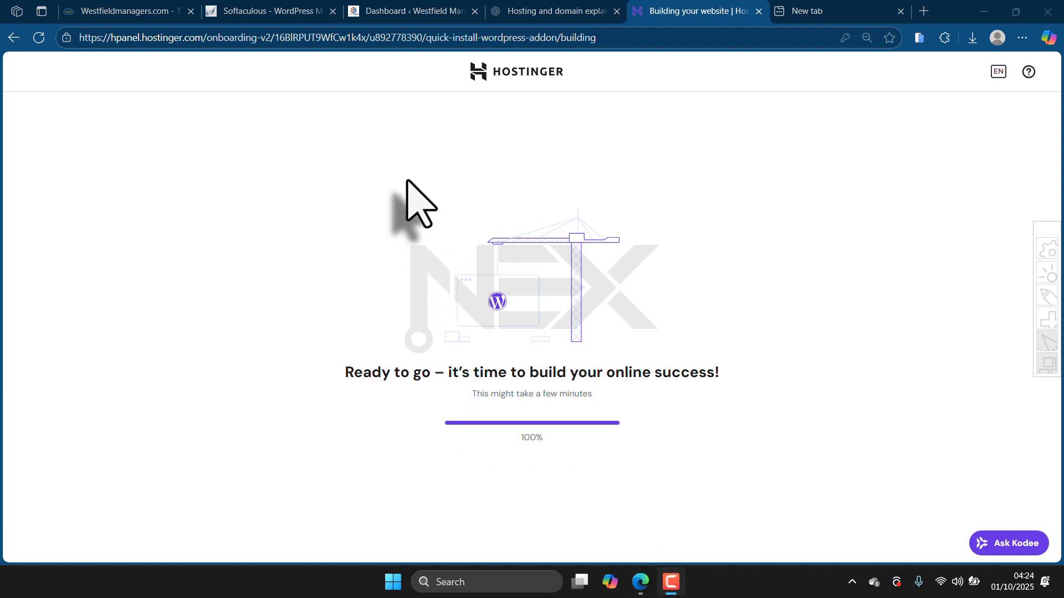
{"action": "left_click", "coordinate": [304, 339]}
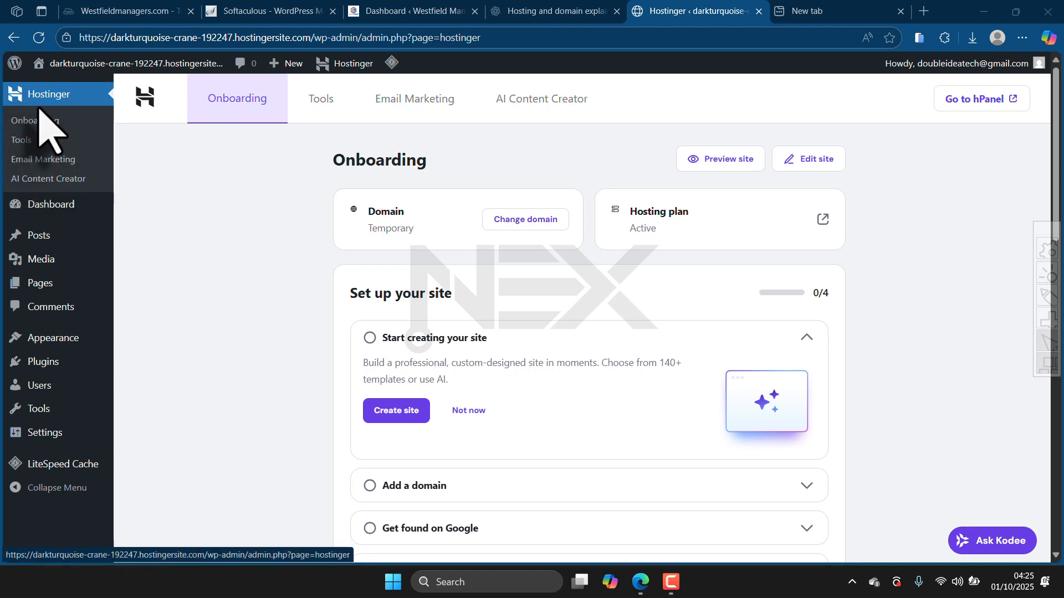
- On the Dashboard, dismiss the Welcome to WordPress panel and bring up Screen Options
{"action": "left_click", "coordinate": [39, 205]}
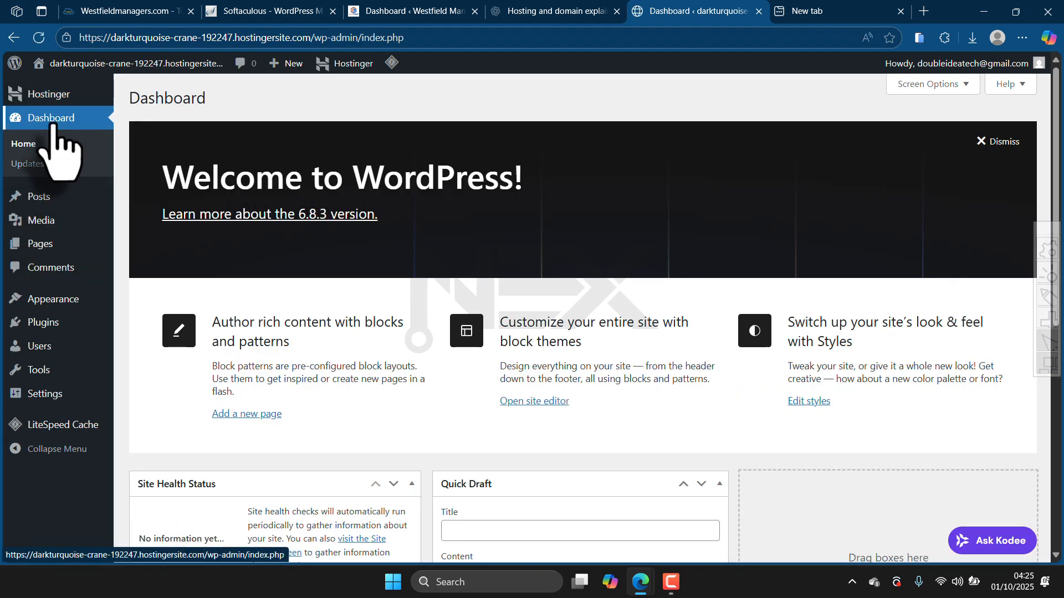
{"action": "scroll", "coordinate": [407, 258], "scroll_direction": "down", "scroll_amount": 5}
{"action": "scroll", "coordinate": [354, 227], "scroll_direction": "down", "scroll_amount": 3}
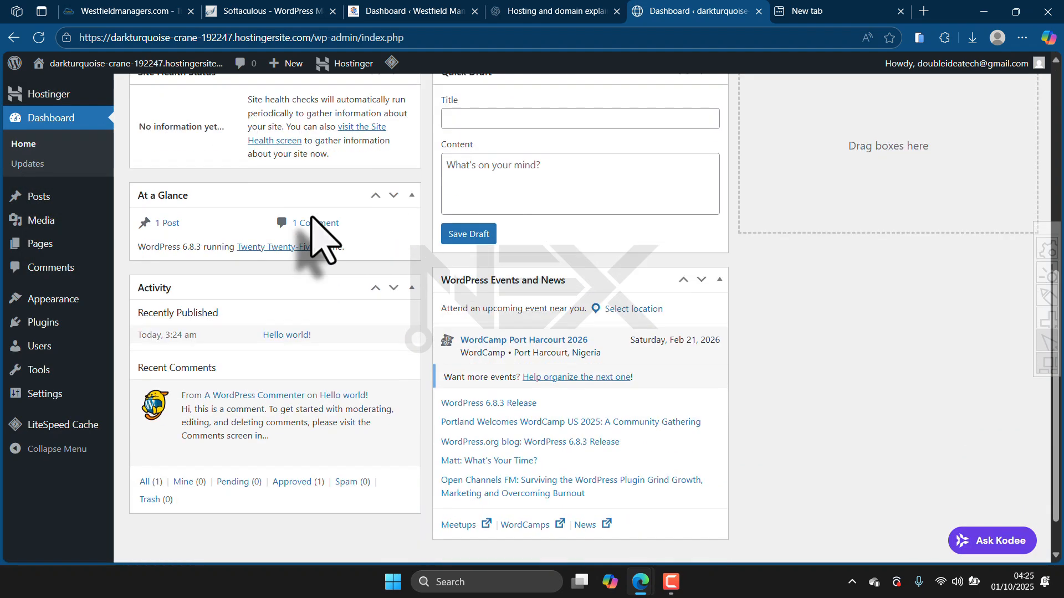
{"action": "scroll", "coordinate": [316, 199], "scroll_direction": "up", "scroll_amount": 7}
{"action": "scroll", "coordinate": [316, 199], "scroll_direction": "up", "scroll_amount": 1}
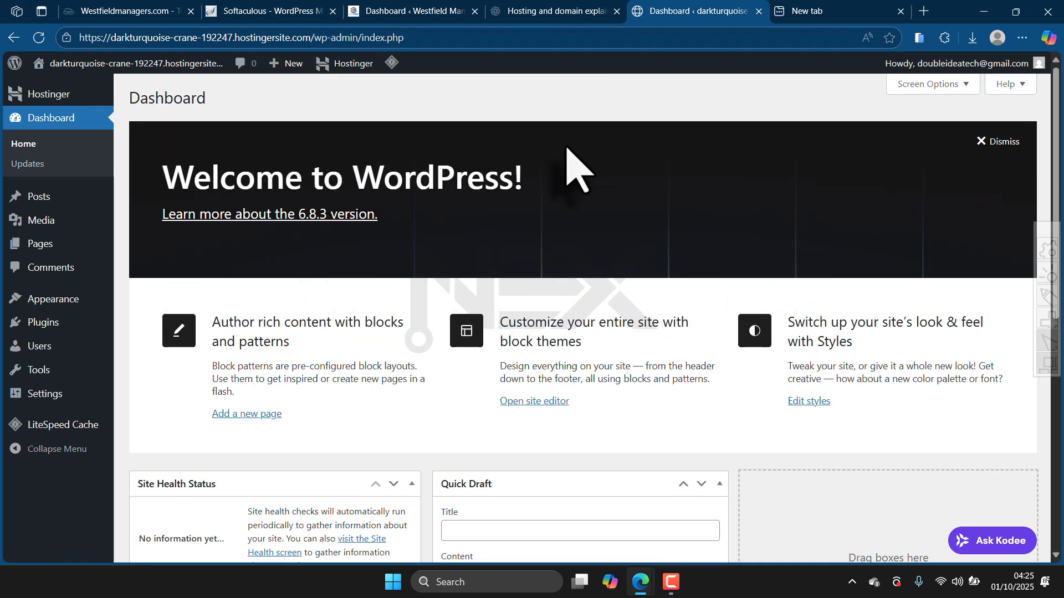
{"action": "scroll", "coordinate": [332, 388], "scroll_direction": "down", "scroll_amount": 8}
{"action": "scroll", "coordinate": [421, 293], "scroll_direction": "up", "scroll_amount": 8}
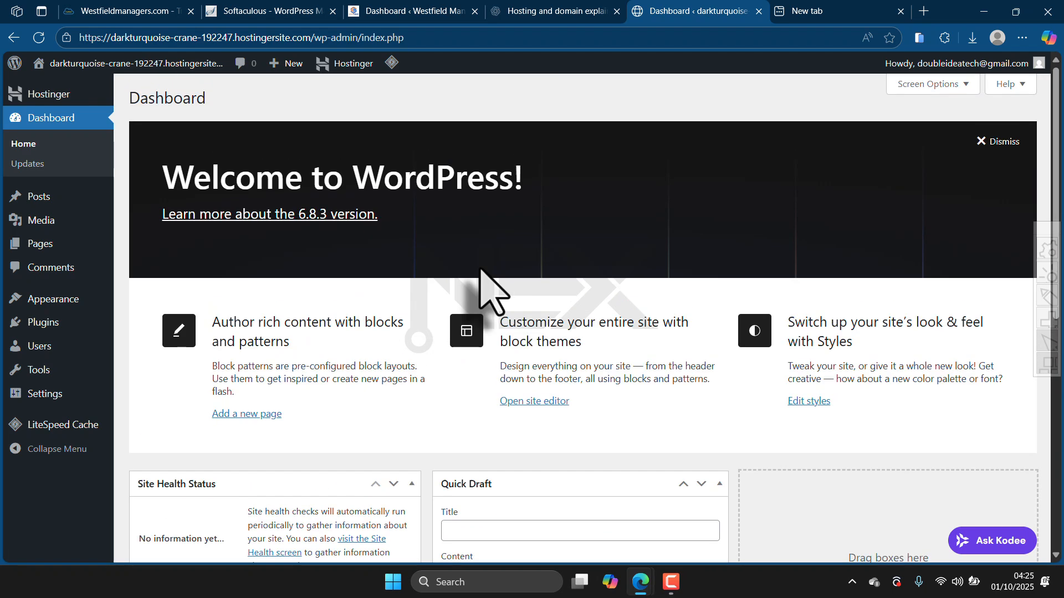
{"action": "left_click", "coordinate": [1004, 155]}
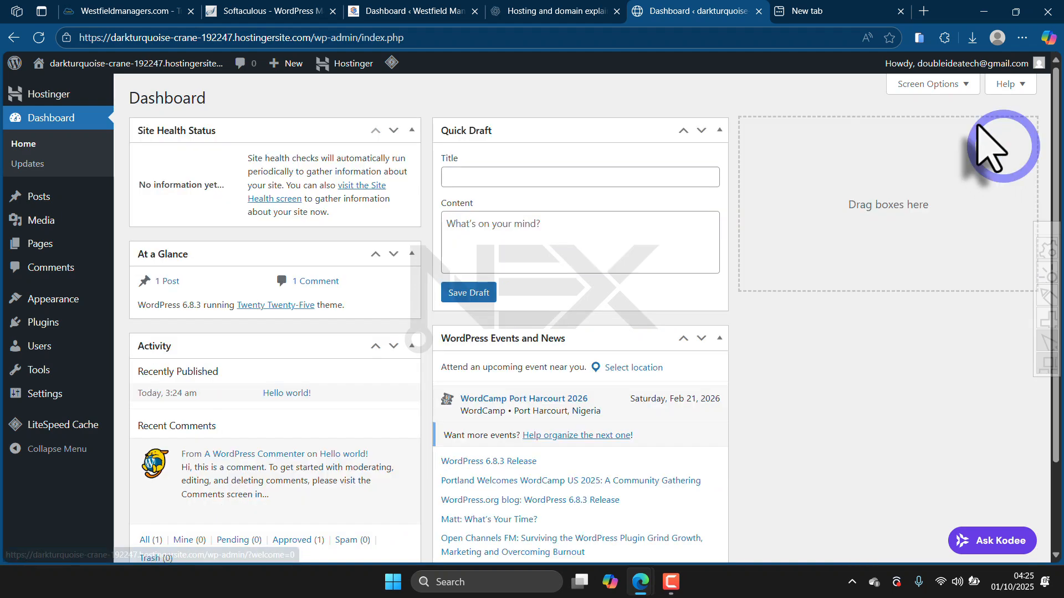
{"action": "left_click", "coordinate": [926, 84]}
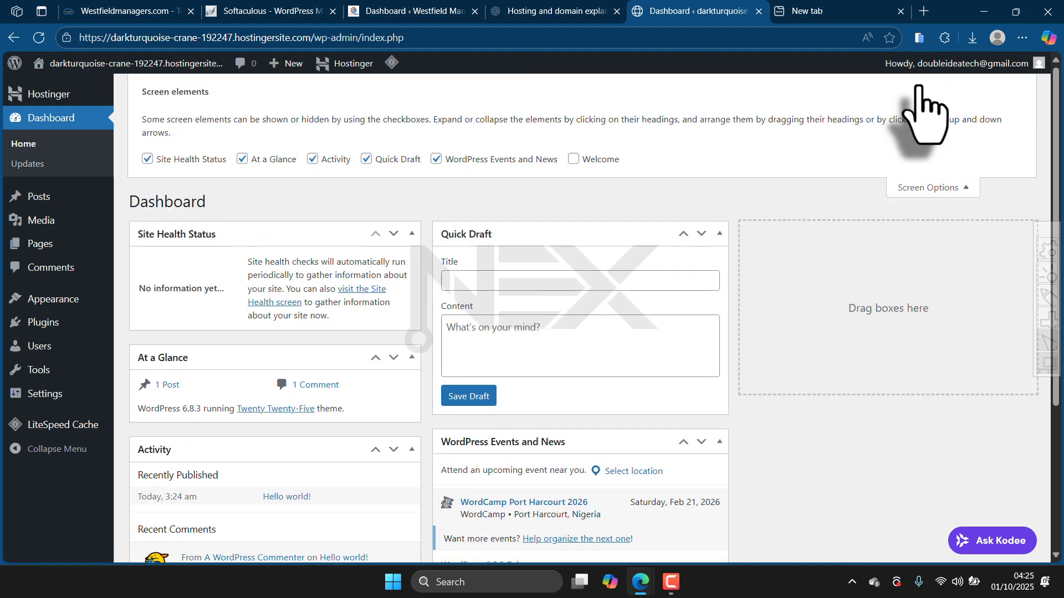
- Uncheck Site Health Status, At a Glance, Activity, Quick Draft and Events and News
{"action": "left_click", "coordinate": [148, 158]}
{"action": "left_click", "coordinate": [242, 159]}
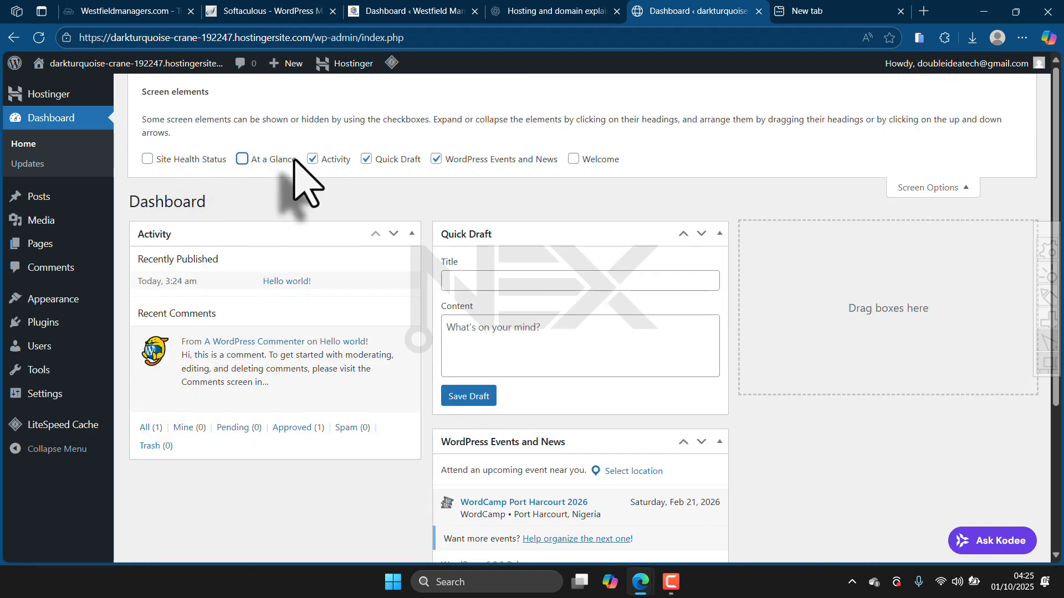
{"action": "left_click", "coordinate": [313, 159]}
{"action": "left_click", "coordinate": [366, 159]}
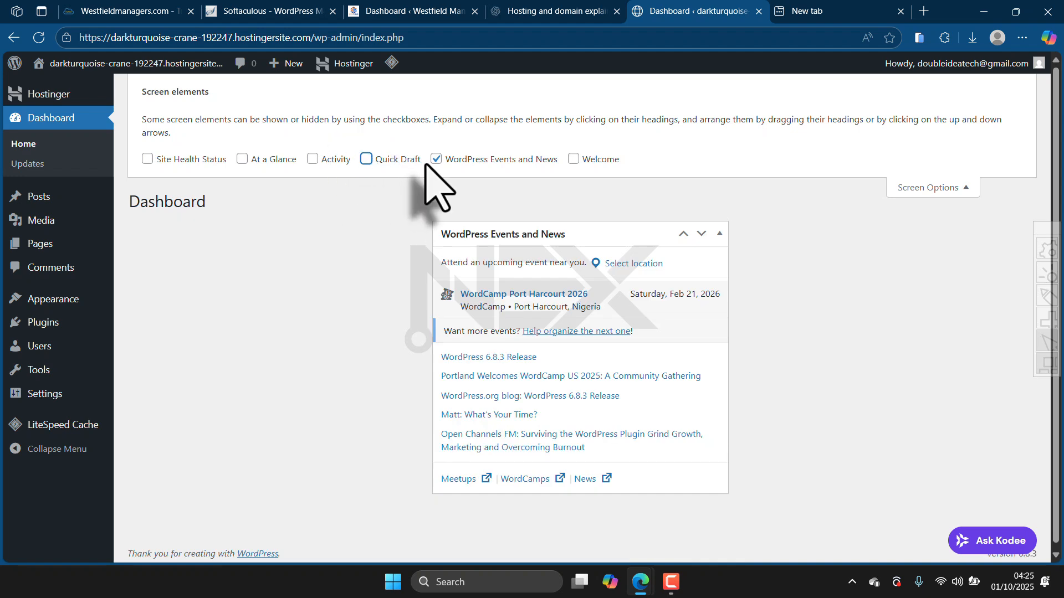
{"action": "left_click", "coordinate": [436, 159]}
{"action": "left_click", "coordinate": [933, 188]}
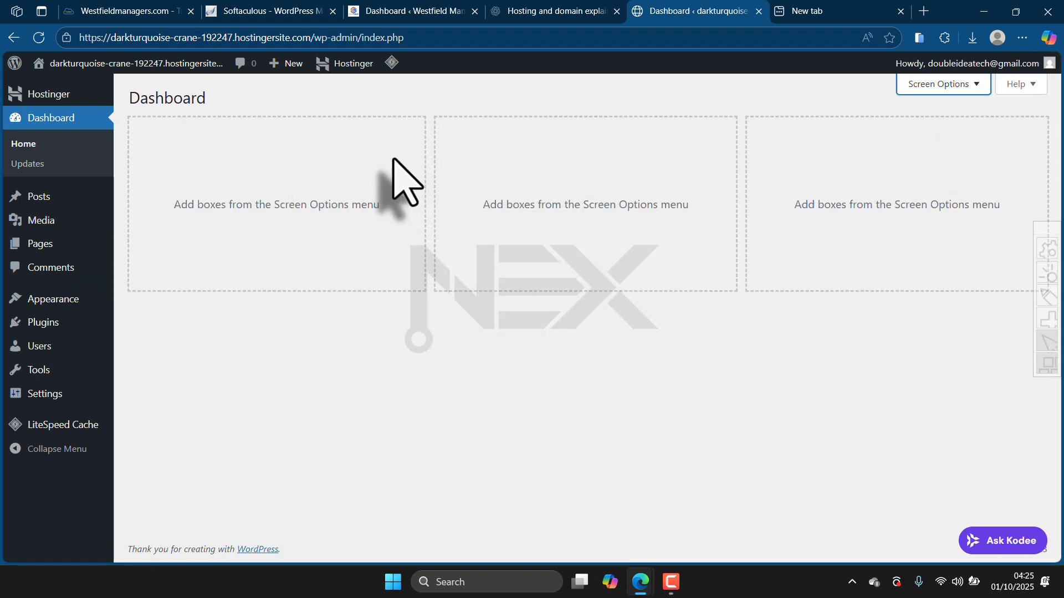
- Visit Dashboard > Updates, then return to Dashboard > Home
{"action": "left_click", "coordinate": [37, 165]}
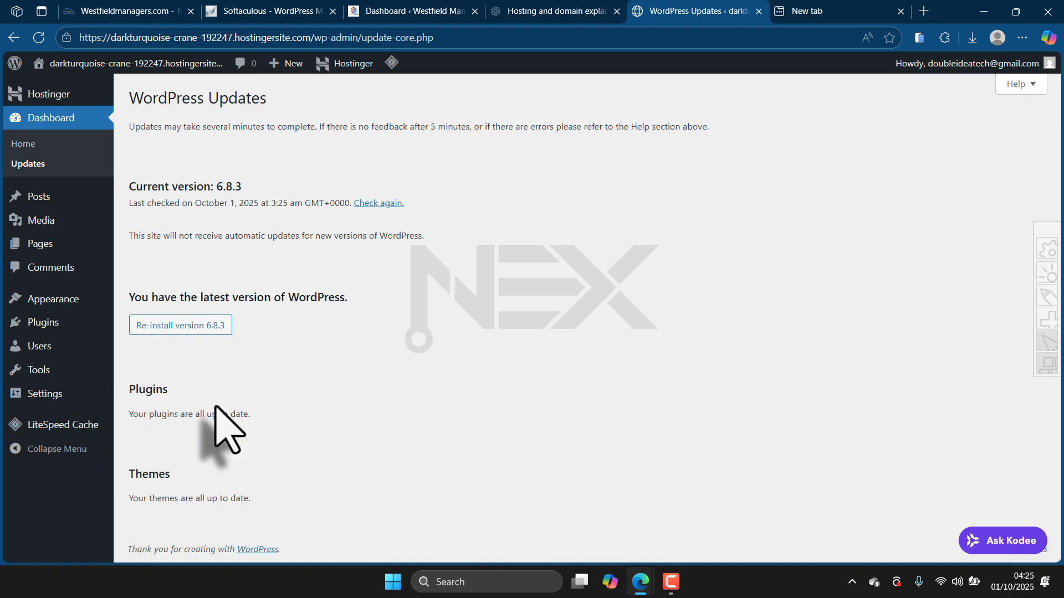
{"action": "left_click", "coordinate": [26, 143]}
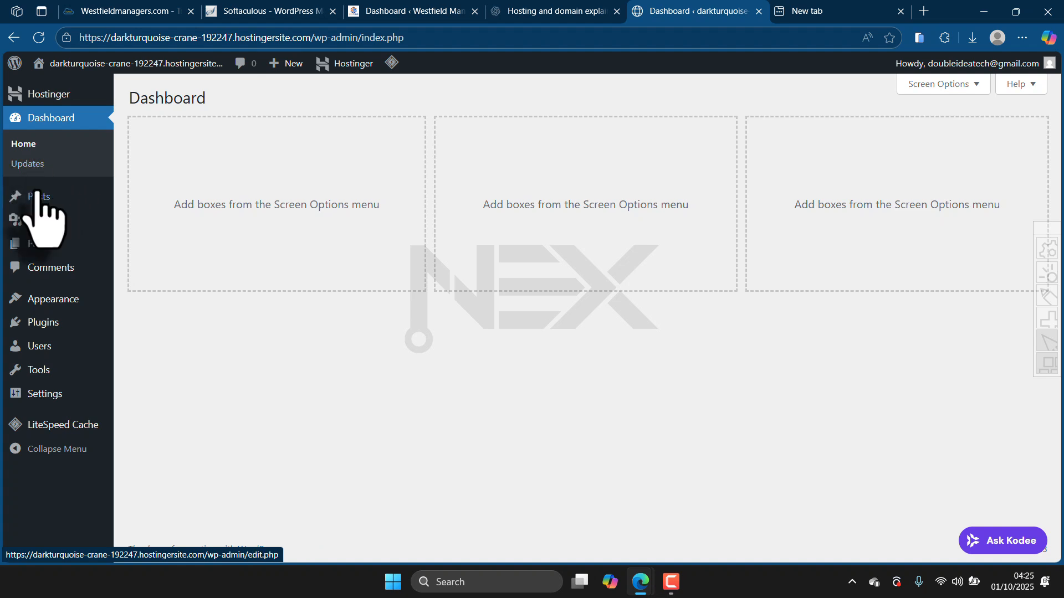
{"action": "mouse_move", "coordinate": [38, 207]}
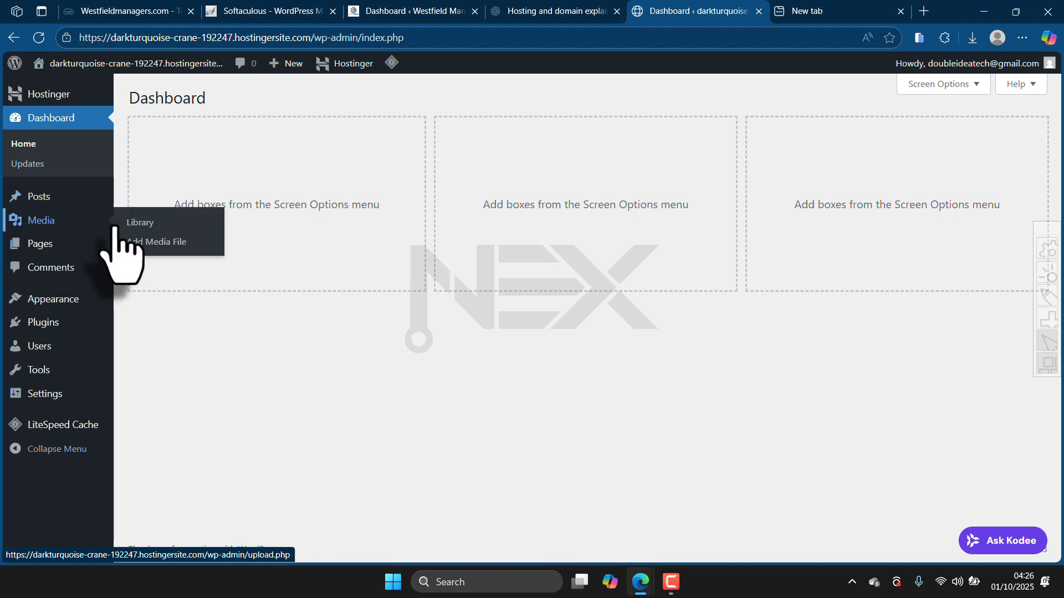
- Check the empty Media Library and its media-type filter, then view All Pages
{"action": "left_click", "coordinate": [137, 224]}
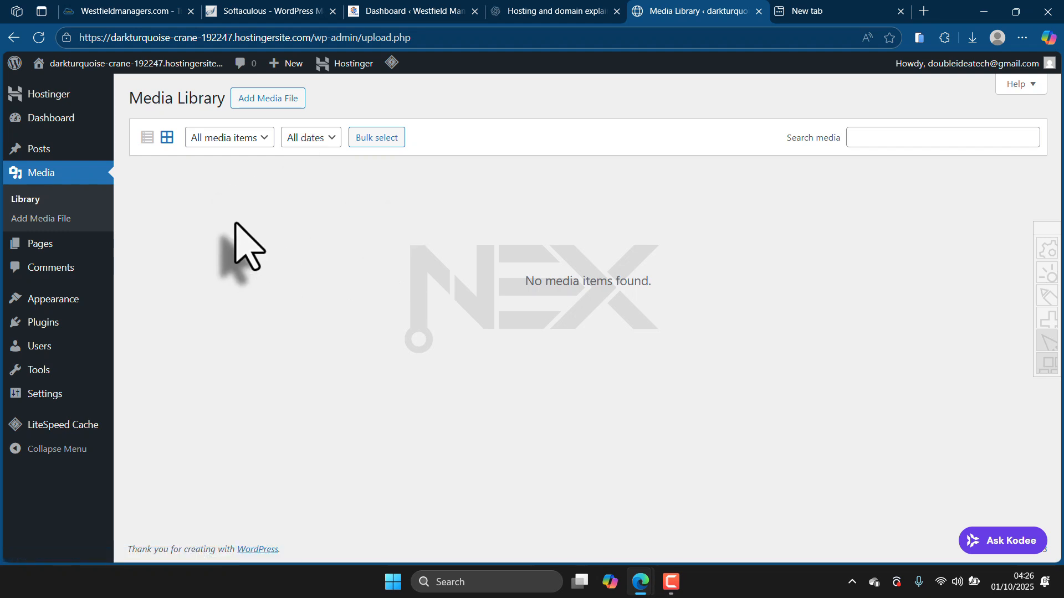
{"action": "left_click", "coordinate": [248, 140]}
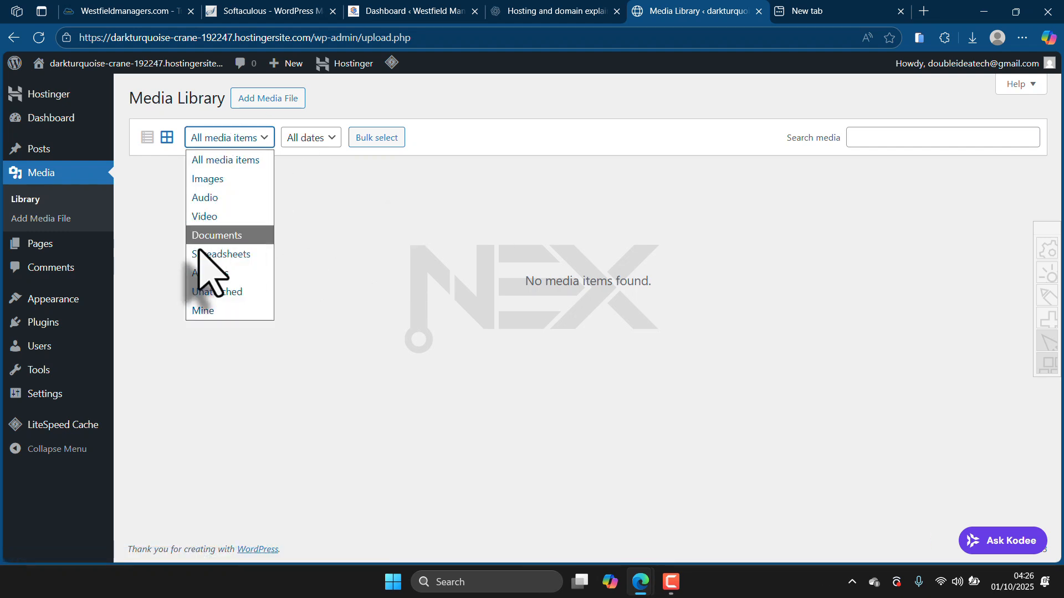
{"action": "left_click", "coordinate": [161, 308]}
{"action": "mouse_move", "coordinate": [41, 251]}
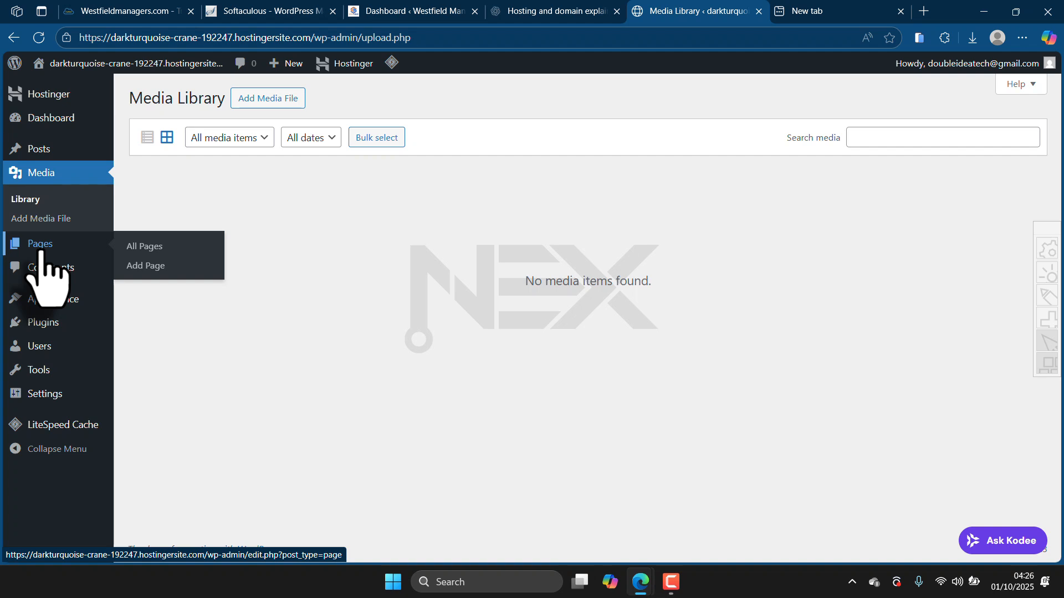
{"action": "left_click", "coordinate": [40, 246]}
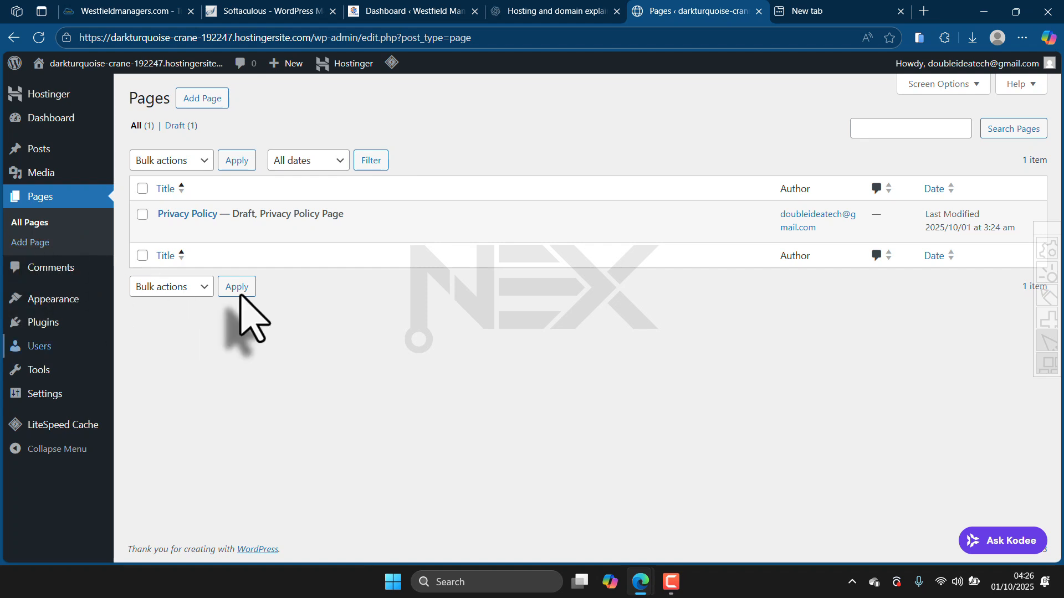
{"action": "mouse_move", "coordinate": [49, 300]}
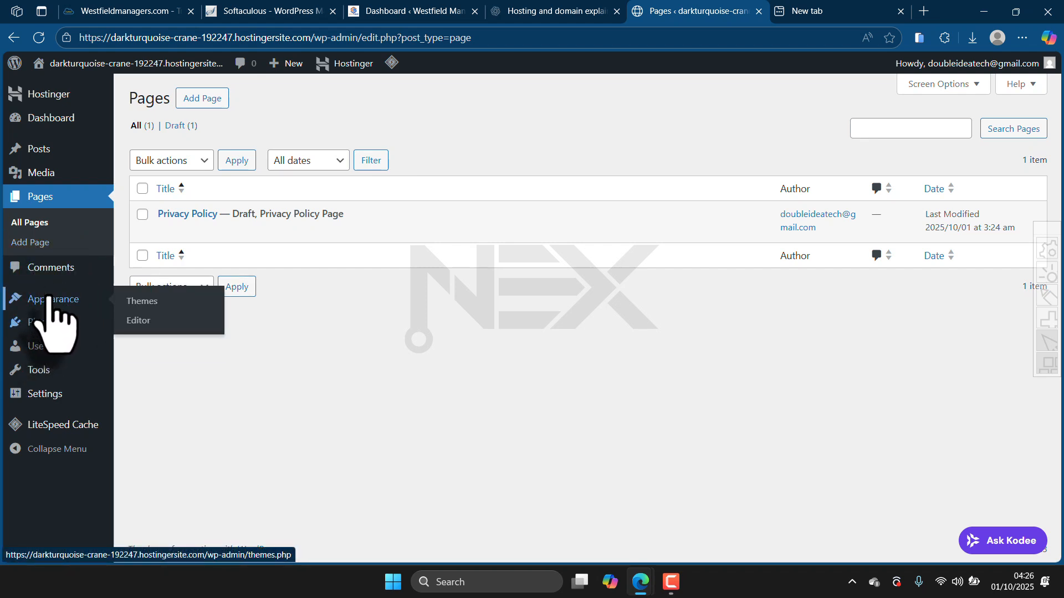
- In Appearance > Themes > Add Theme, scroll the Popular grid to the installed Astra card
{"action": "left_click", "coordinate": [140, 304]}
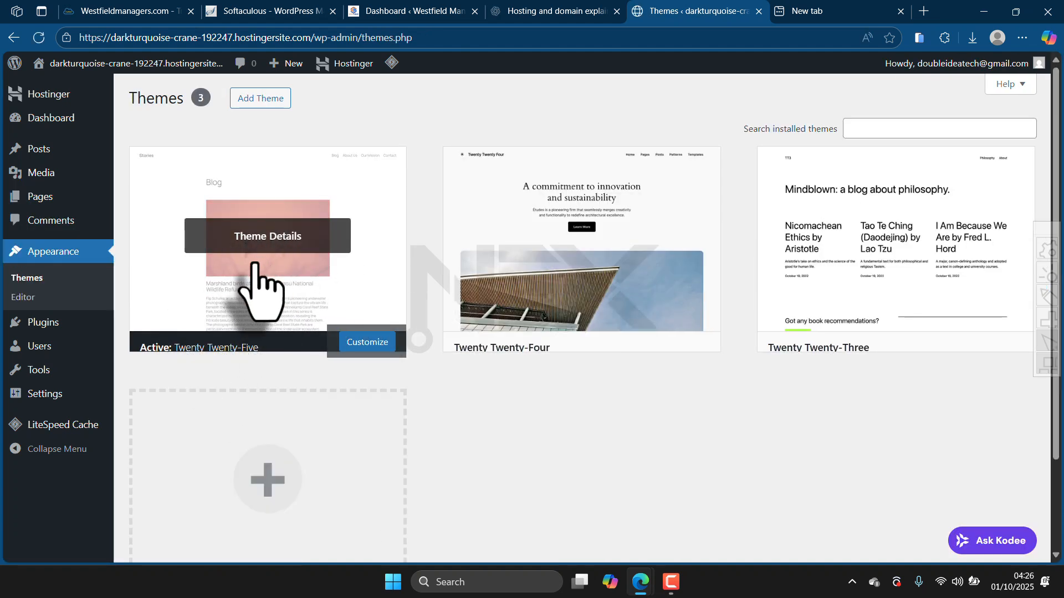
{"action": "left_click", "coordinate": [258, 102]}
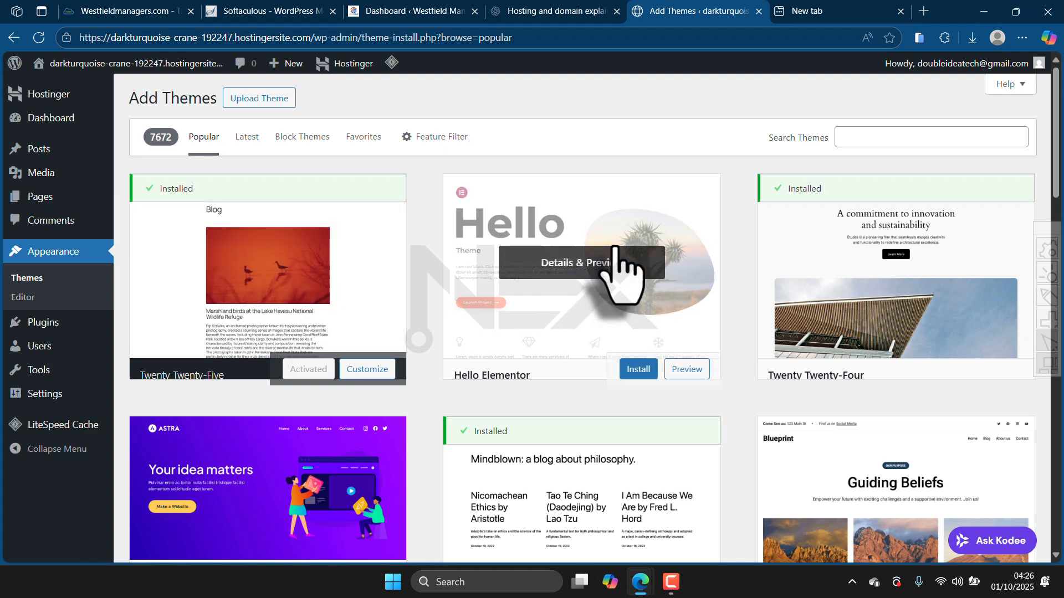
{"action": "scroll", "coordinate": [616, 248], "scroll_direction": "down", "scroll_amount": 4}
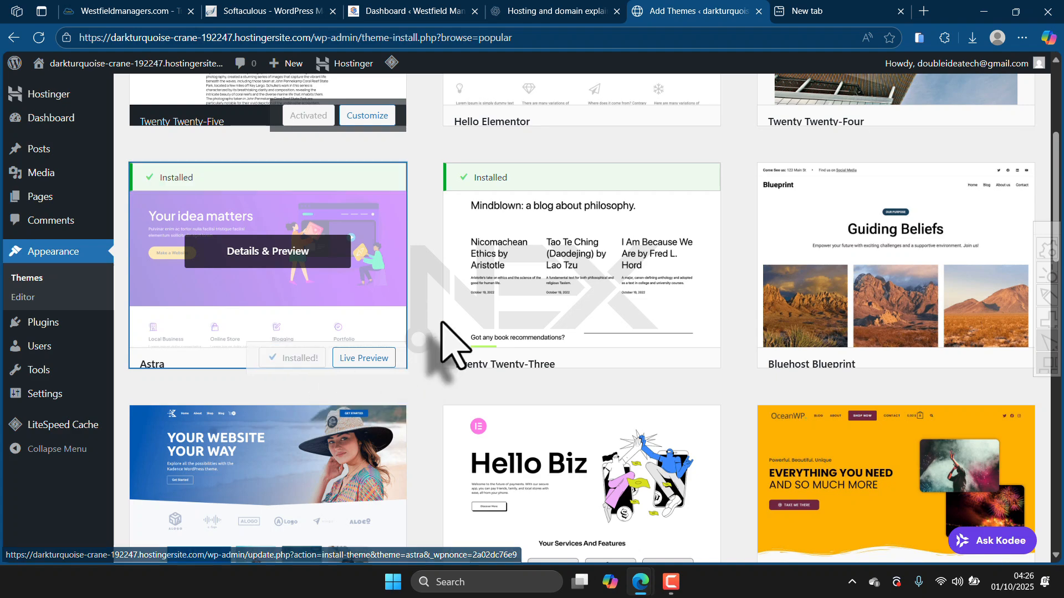
{"action": "scroll", "coordinate": [457, 358], "scroll_direction": "down", "scroll_amount": 5}
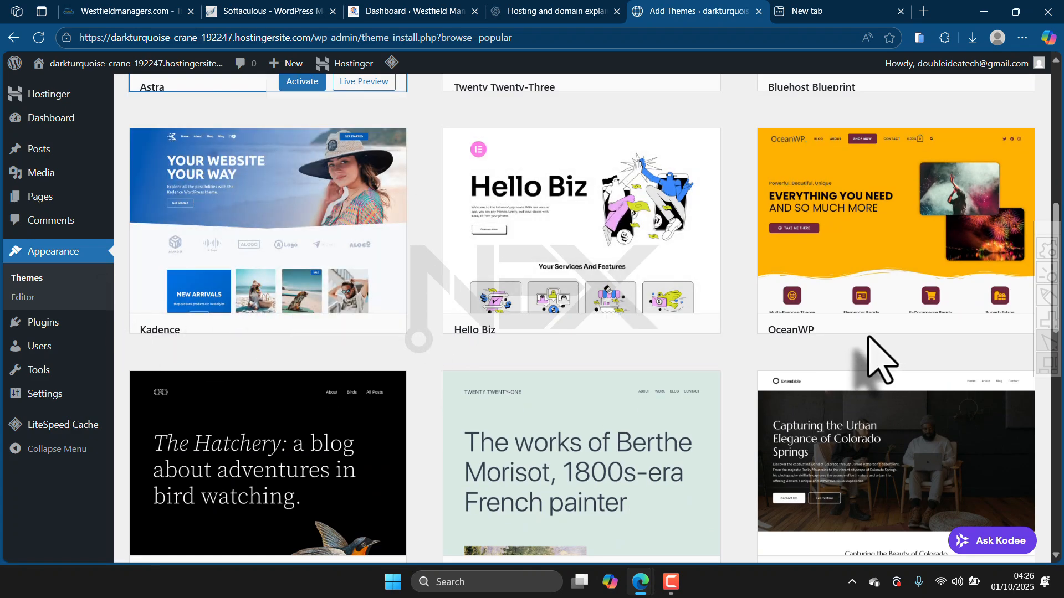
{"action": "scroll", "coordinate": [328, 391], "scroll_direction": "down", "scroll_amount": 10}
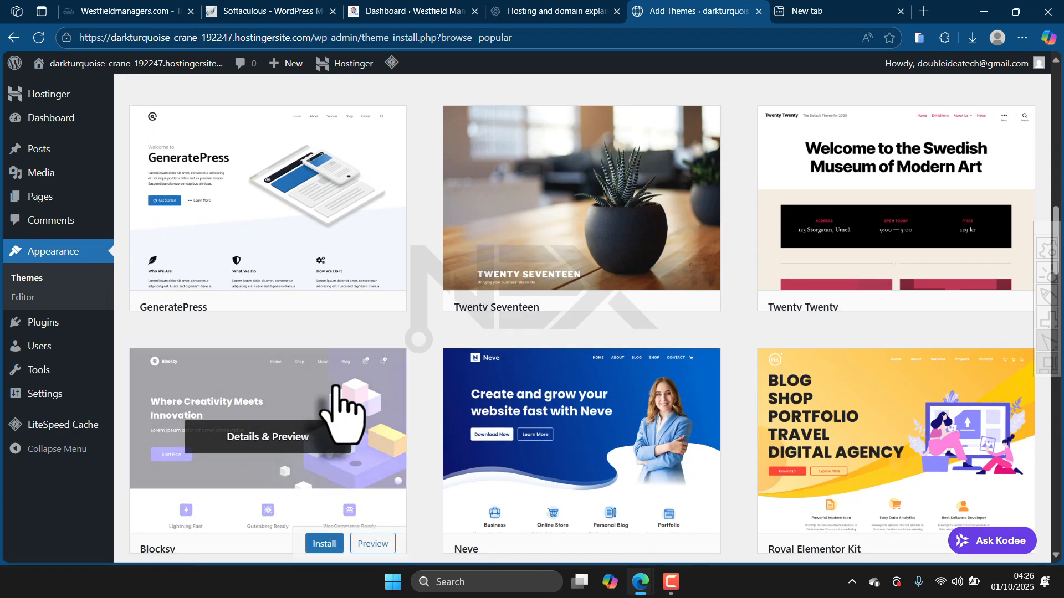
{"action": "scroll", "coordinate": [475, 366], "scroll_direction": "down", "scroll_amount": 3}
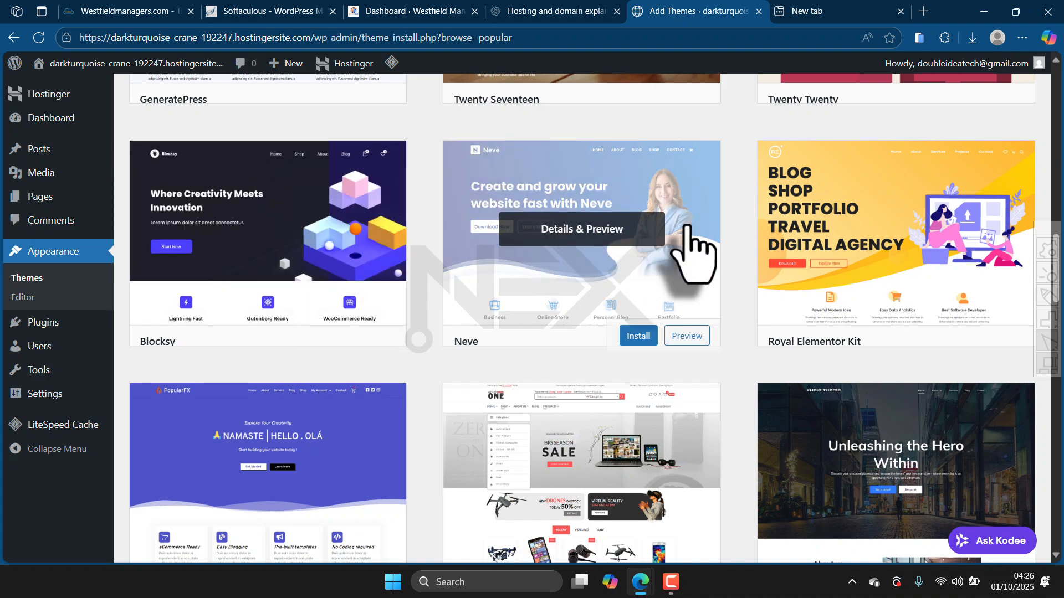
{"action": "scroll", "coordinate": [201, 380], "scroll_direction": "down", "scroll_amount": 13}
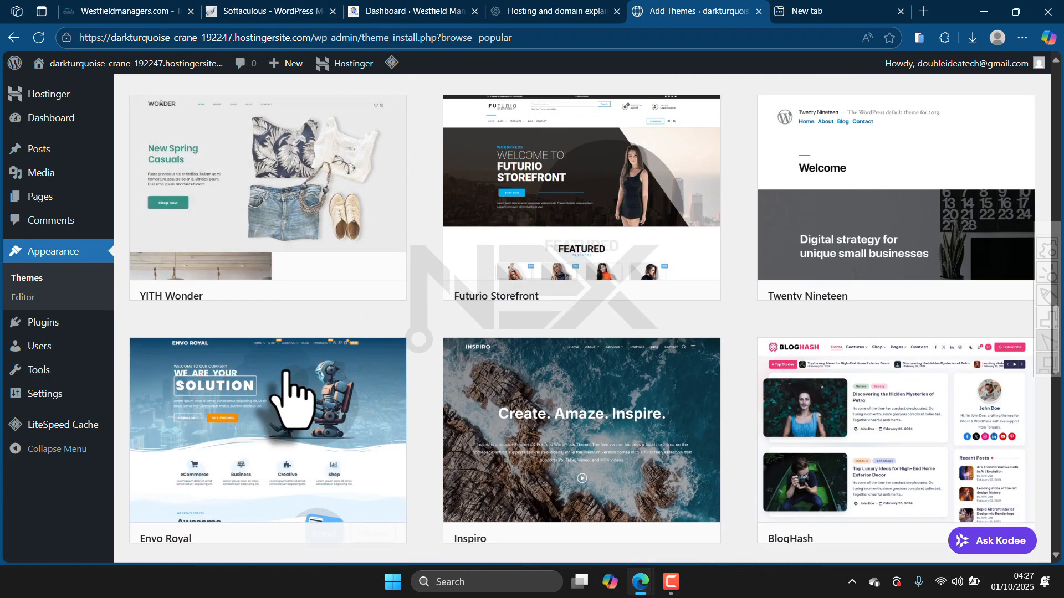
{"action": "scroll", "coordinate": [430, 330], "scroll_direction": "up", "scroll_amount": 17}
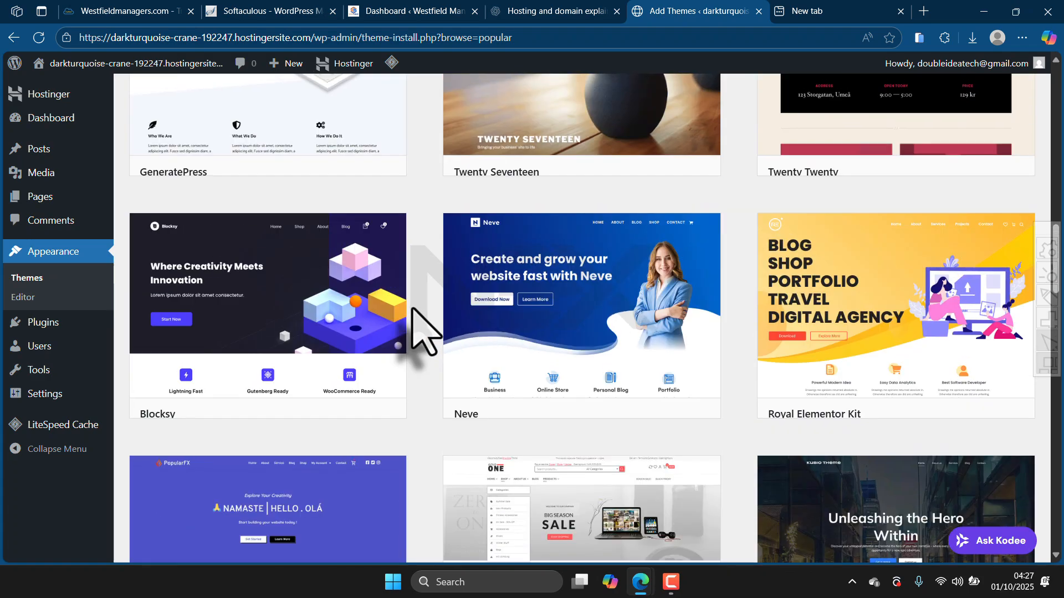
{"action": "scroll", "coordinate": [424, 329], "scroll_direction": "up", "scroll_amount": 7}
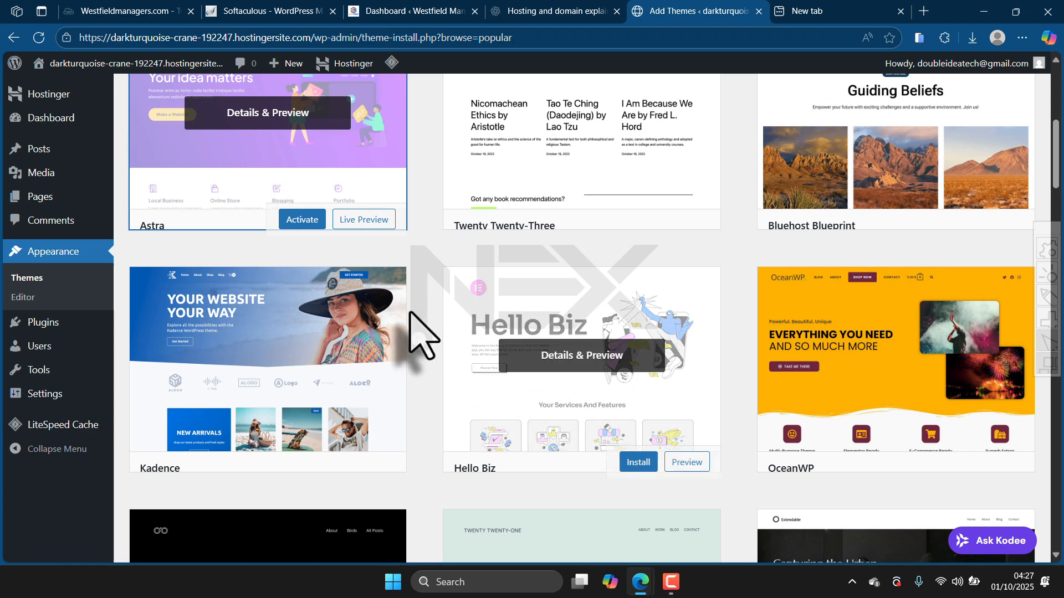
{"action": "scroll", "coordinate": [339, 216], "scroll_direction": "up", "scroll_amount": 4}
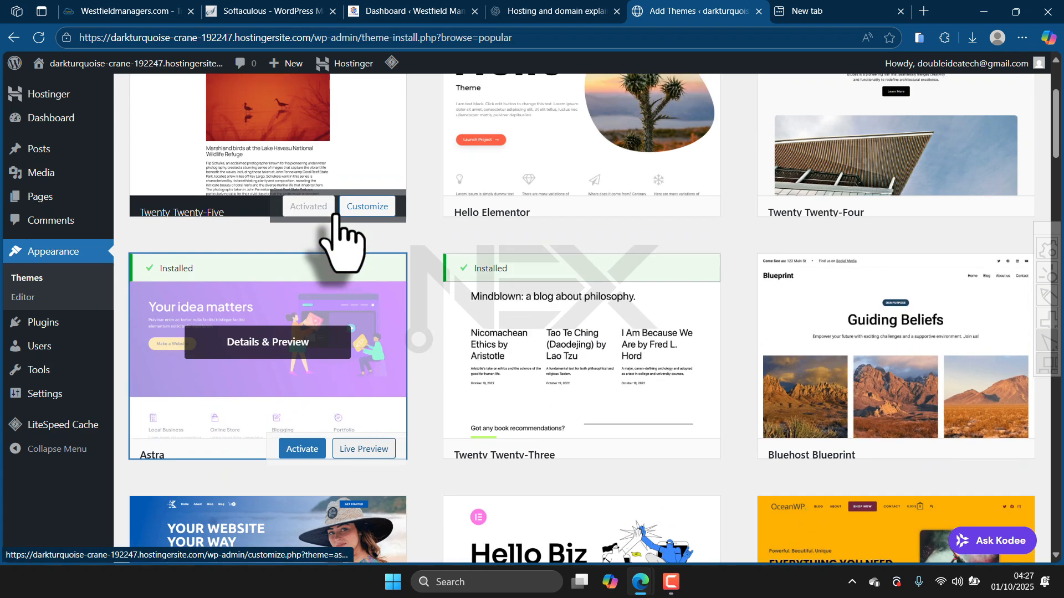
- Activate the Astra theme and confirm it shows as Active on the Themes page
{"action": "left_click", "coordinate": [301, 451]}
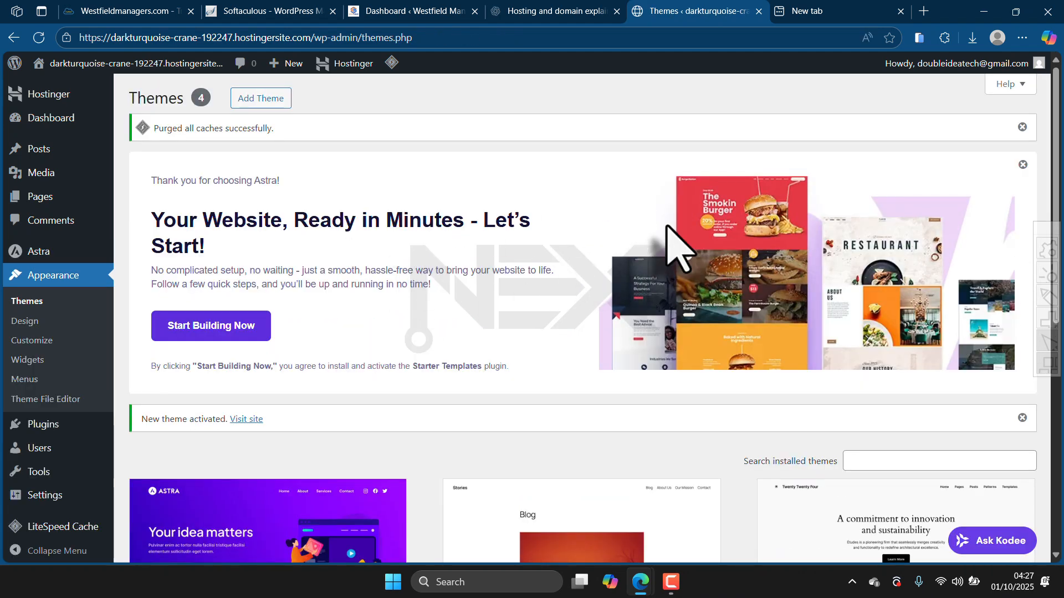
{"action": "scroll", "coordinate": [238, 288], "scroll_direction": "down", "scroll_amount": 4}
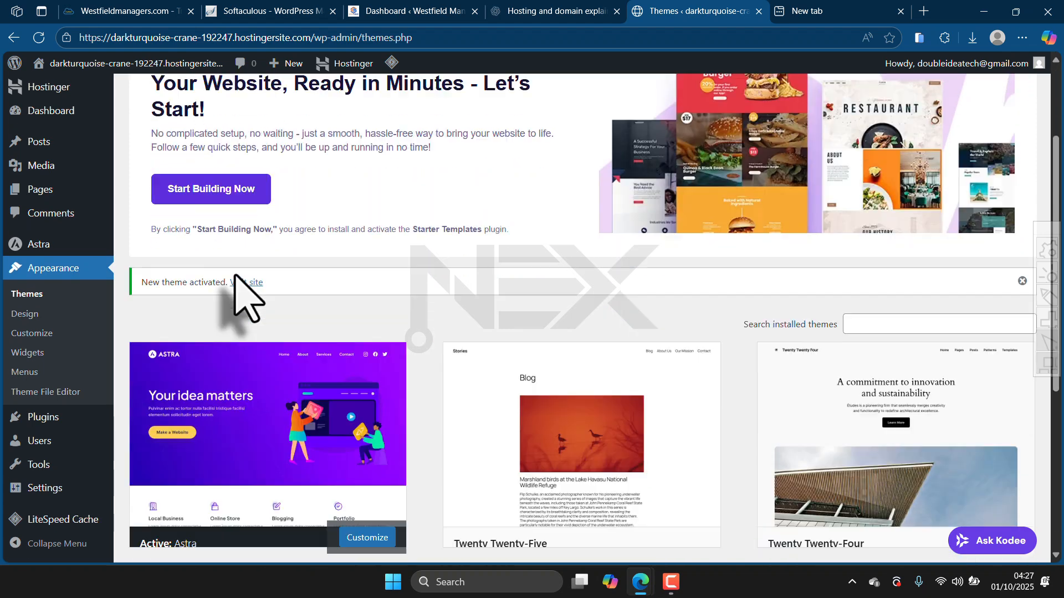
{"action": "scroll", "coordinate": [219, 308], "scroll_direction": "up", "scroll_amount": 2}
{"action": "scroll", "coordinate": [238, 304], "scroll_direction": "down", "scroll_amount": 3}
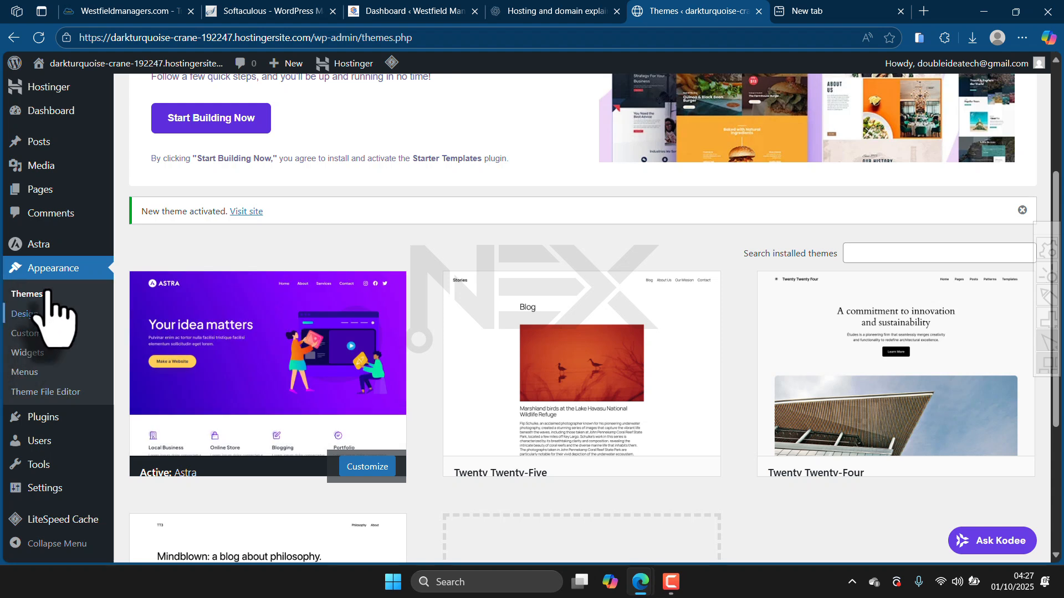
- Go to the installed Plugins page from the admin sidebar
{"action": "mouse_move", "coordinate": [37, 249]}
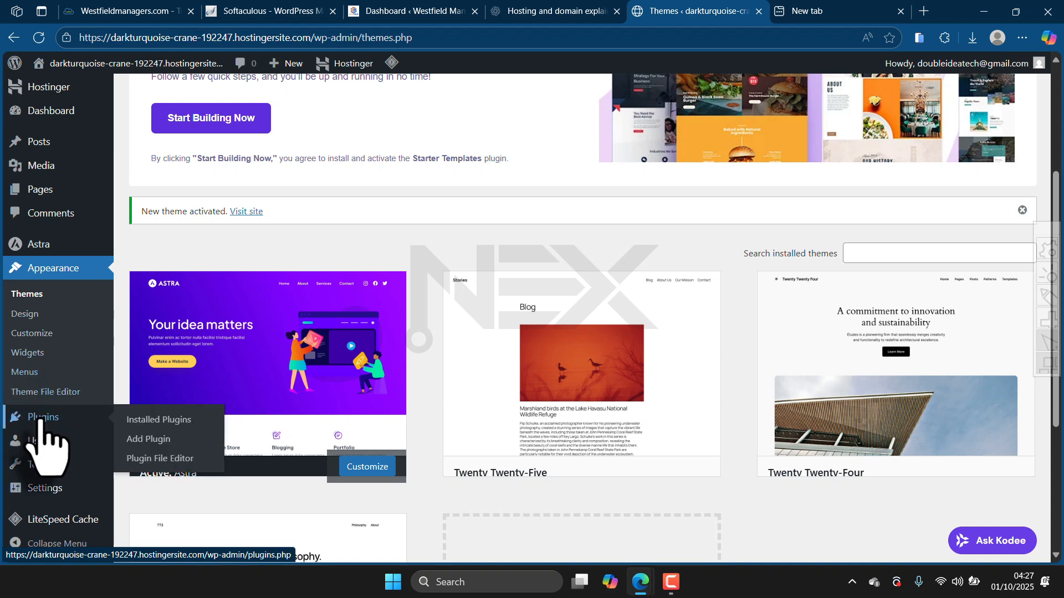
{"action": "left_click", "coordinate": [40, 419]}
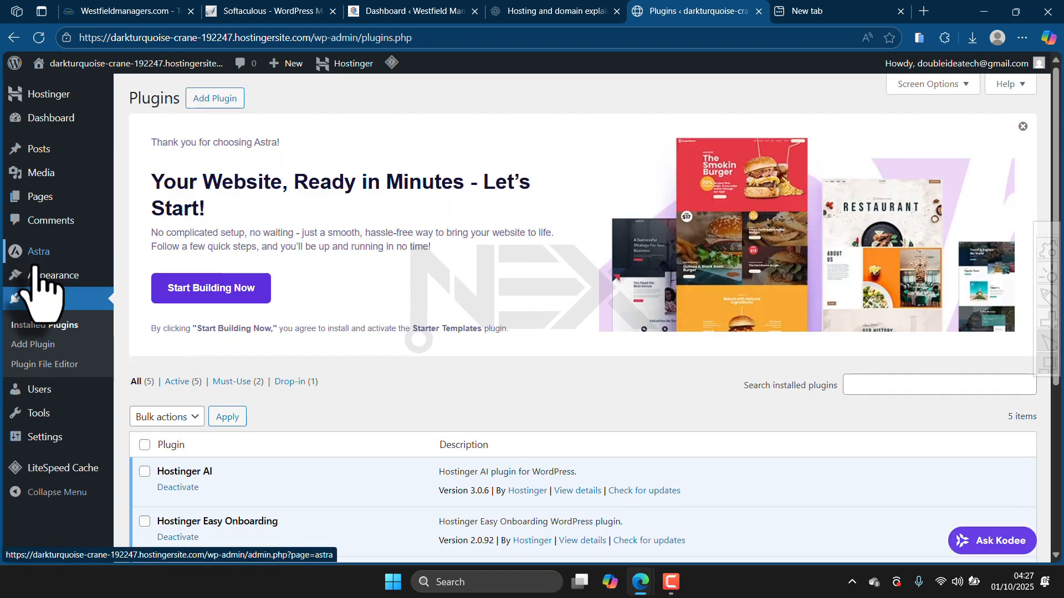
{"action": "mouse_move", "coordinate": [37, 272]}
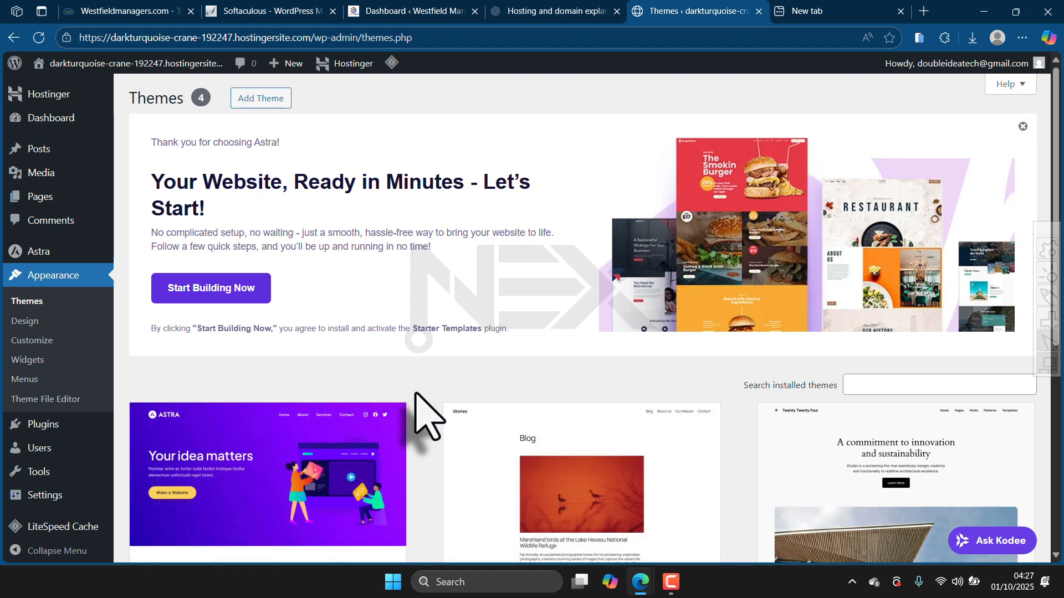
{"action": "mouse_move", "coordinate": [40, 252]}
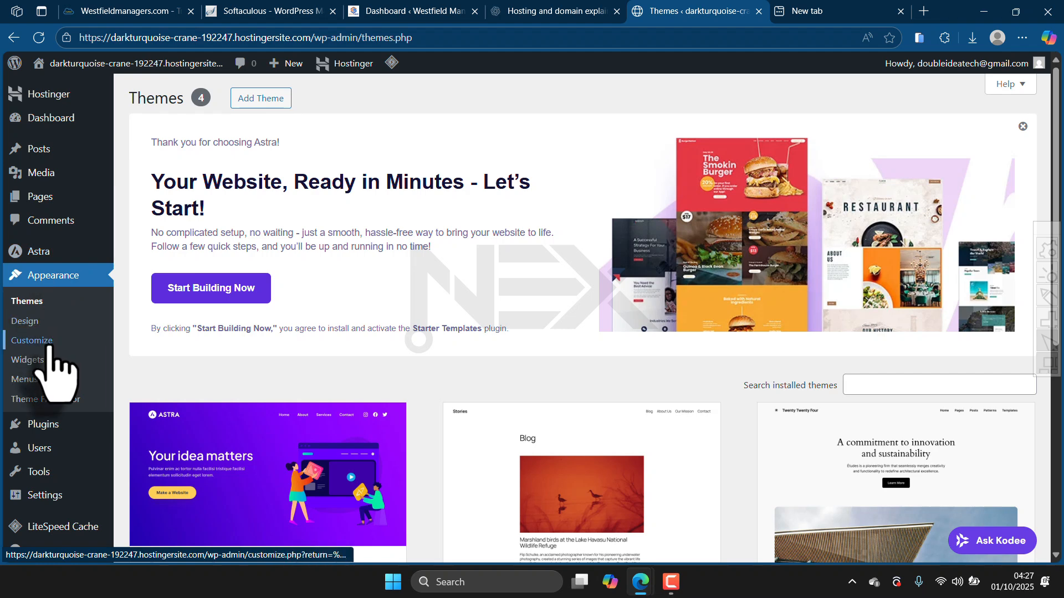
{"action": "scroll", "coordinate": [56, 394], "scroll_direction": "down", "scroll_amount": 6}
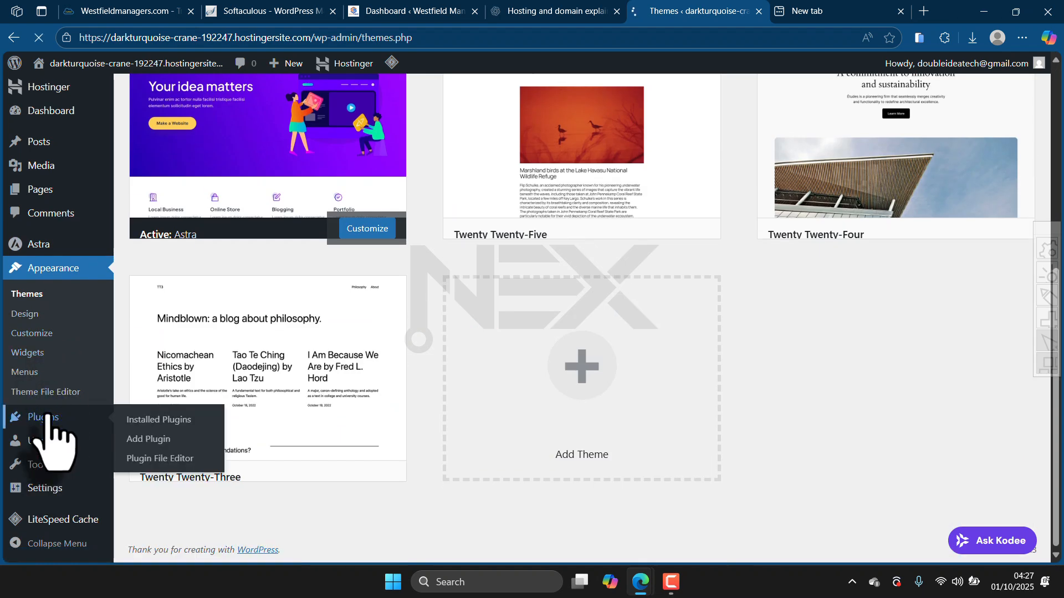
- Review the five active plugins: Hostinger AI, Easy Onboarding, Reach, Tools and LiteSpeed Cache
{"action": "left_click", "coordinate": [47, 418]}
{"action": "scroll", "coordinate": [219, 341], "scroll_direction": "down", "scroll_amount": 5}
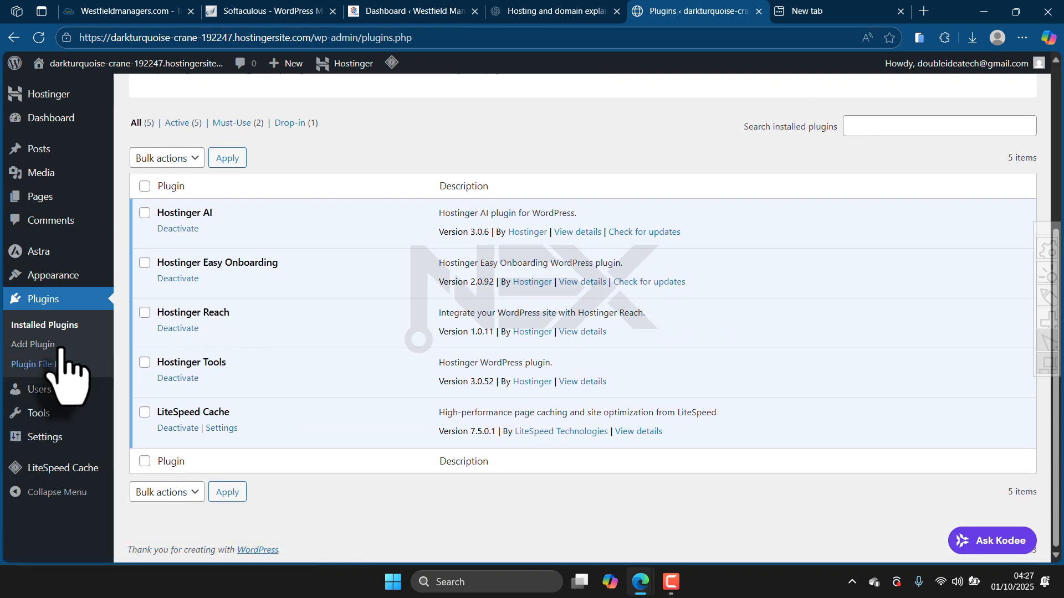
{"action": "scroll", "coordinate": [323, 317], "scroll_direction": "up", "scroll_amount": 5}
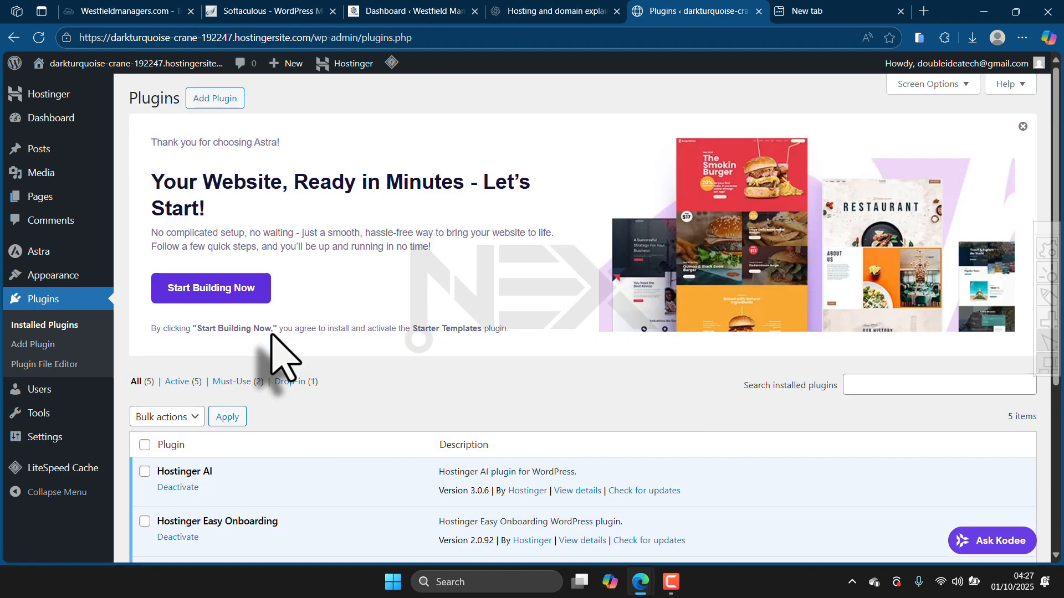
{"action": "scroll", "coordinate": [255, 308], "scroll_direction": "down", "scroll_amount": 5}
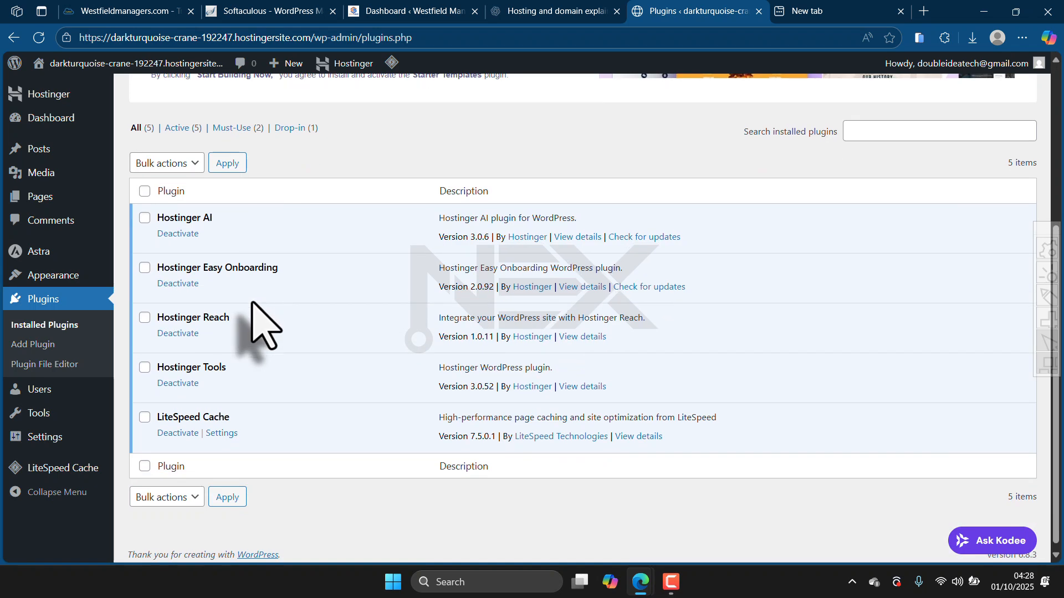
{"action": "scroll", "coordinate": [243, 404], "scroll_direction": "up", "scroll_amount": 5}
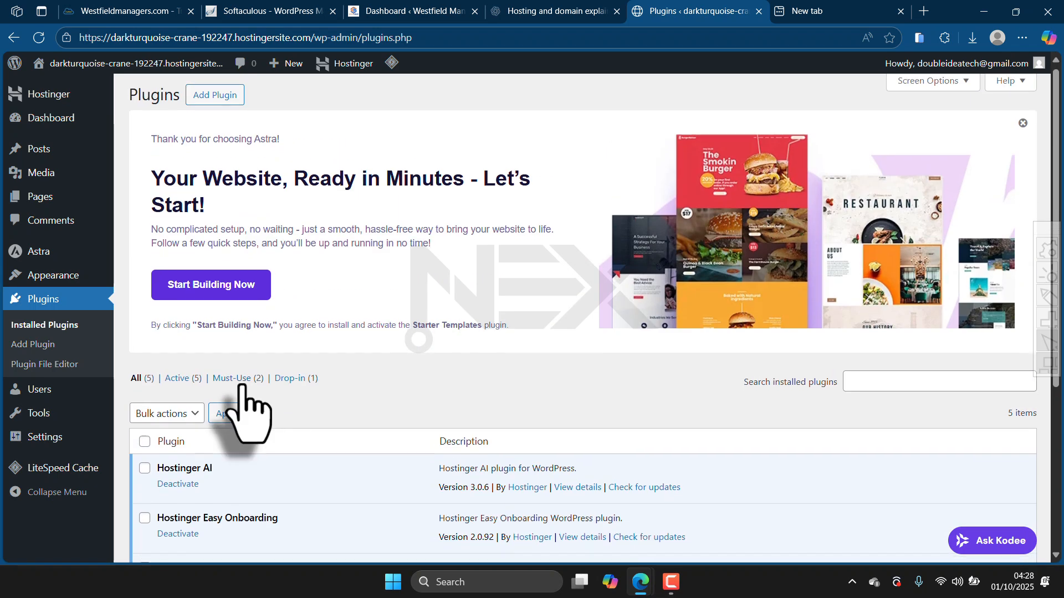
{"action": "scroll", "coordinate": [239, 404], "scroll_direction": "down", "scroll_amount": 3}
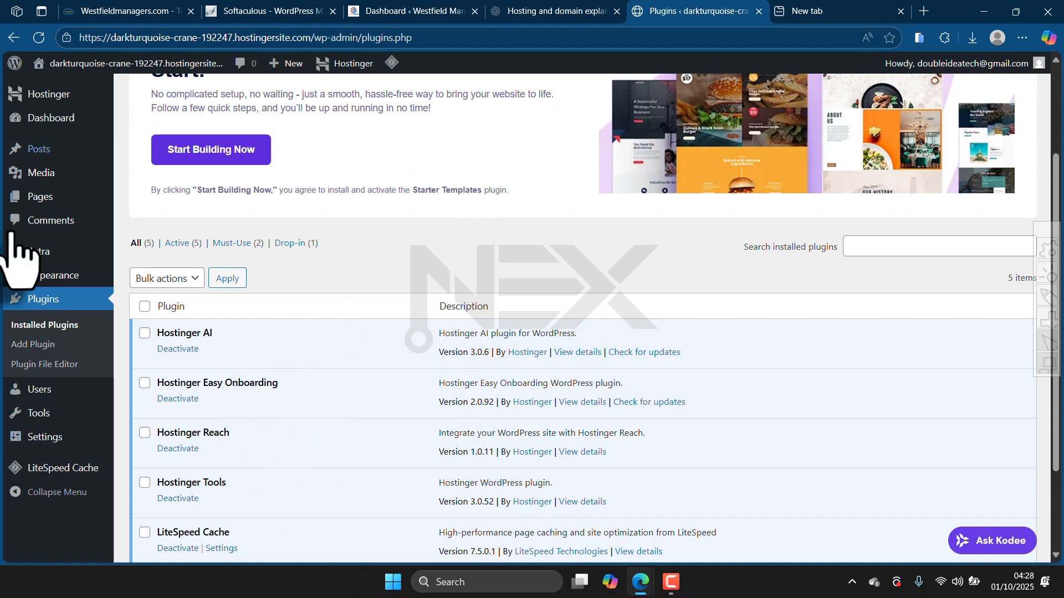
- Scroll through the plugin listings on the Add Plugins page
{"action": "scroll", "coordinate": [341, 407], "scroll_direction": "up", "scroll_amount": 3}
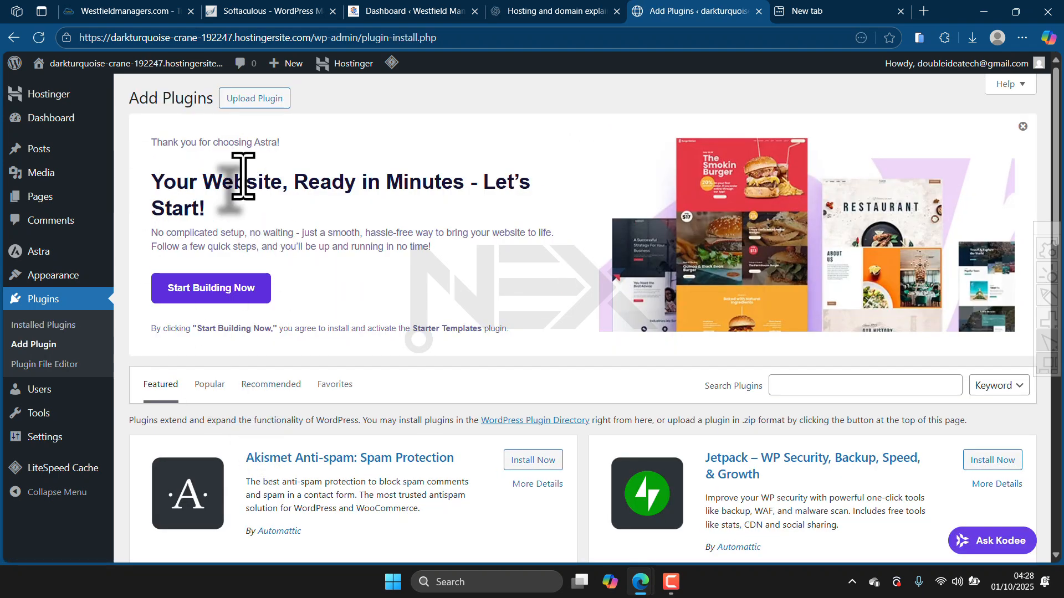
{"action": "scroll", "coordinate": [305, 354], "scroll_direction": "down", "scroll_amount": 4}
{"action": "scroll", "coordinate": [256, 218], "scroll_direction": "up", "scroll_amount": 4}
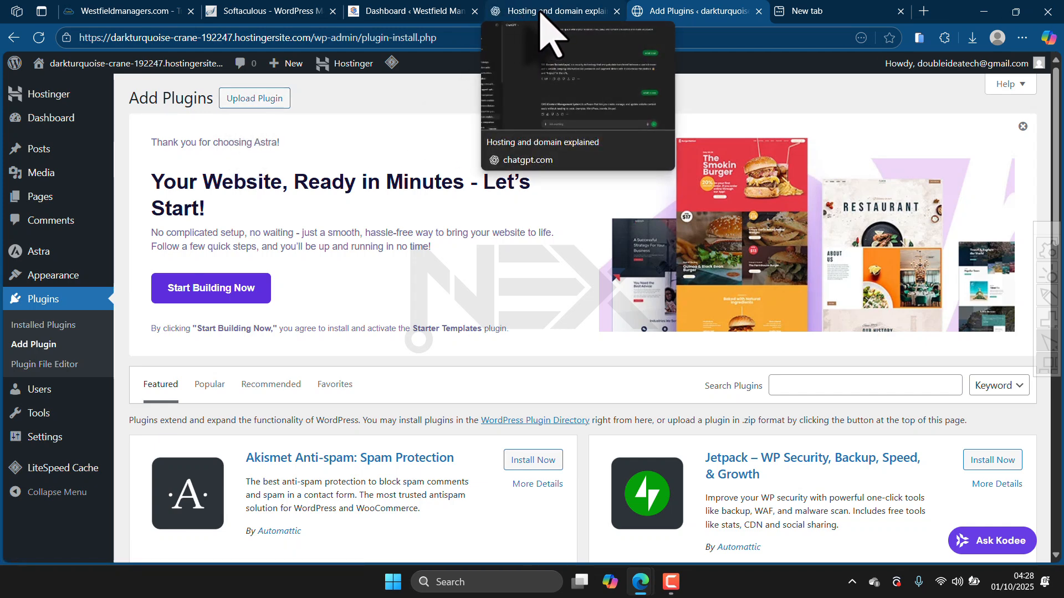
{"action": "scroll", "coordinate": [420, 323], "scroll_direction": "down", "scroll_amount": 5}
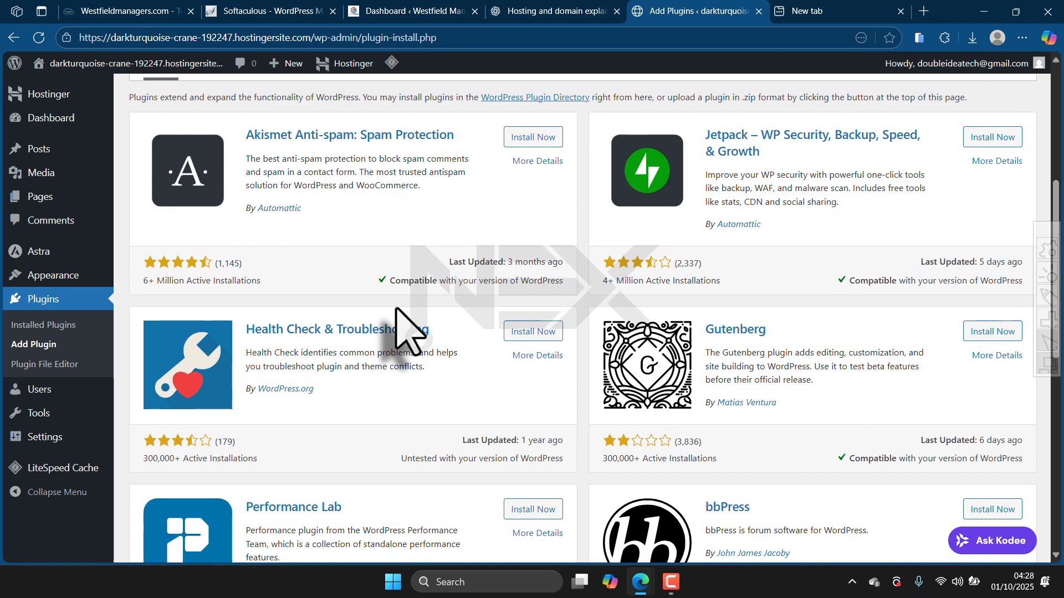
{"action": "scroll", "coordinate": [344, 357], "scroll_direction": "down", "scroll_amount": 8}
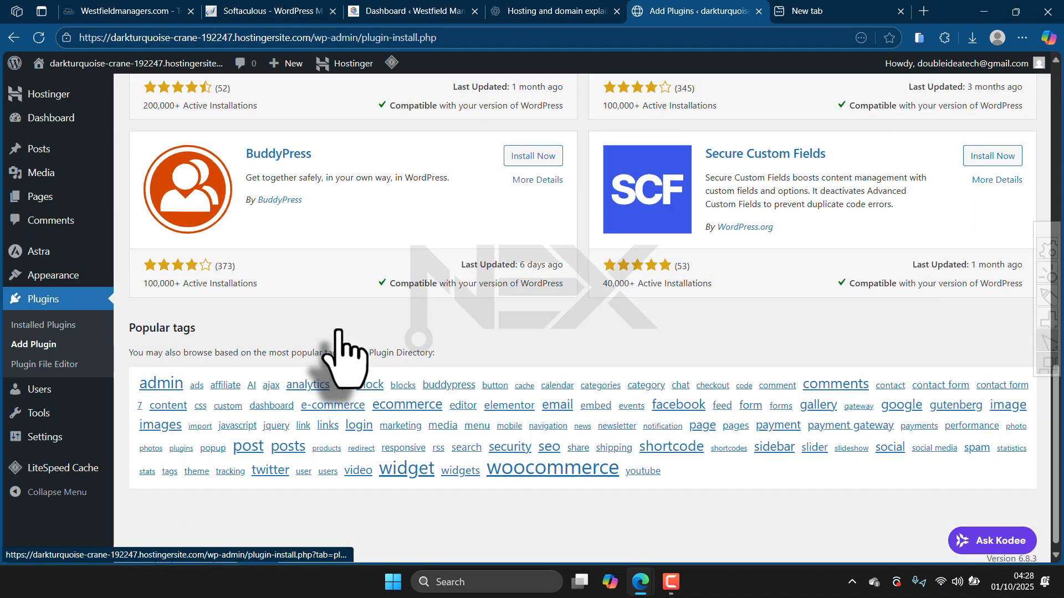
{"action": "scroll", "coordinate": [447, 299], "scroll_direction": "up", "scroll_amount": 13}
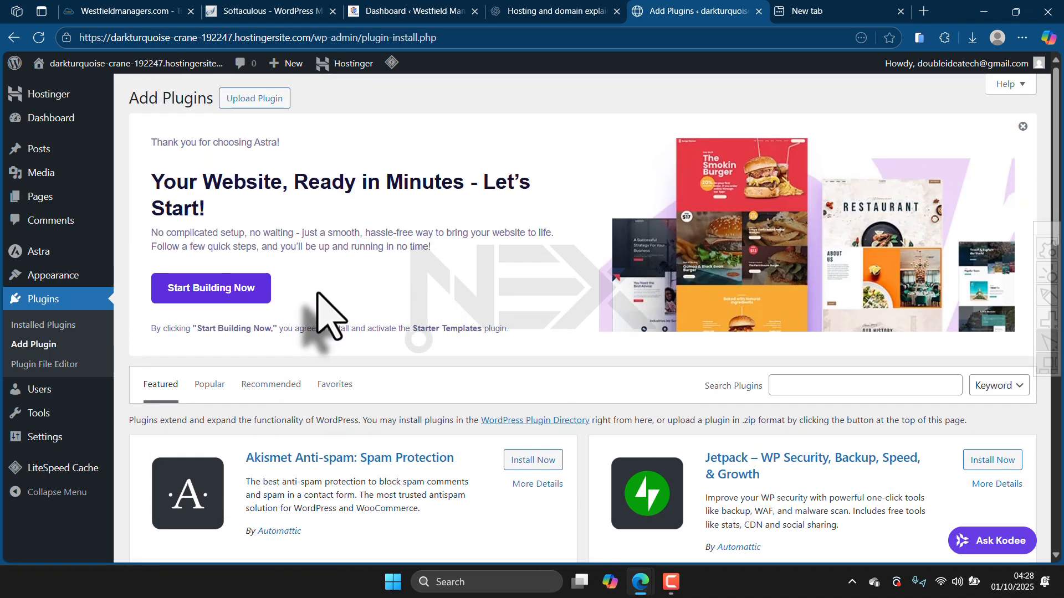
{"action": "scroll", "coordinate": [312, 388], "scroll_direction": "down", "scroll_amount": 2}
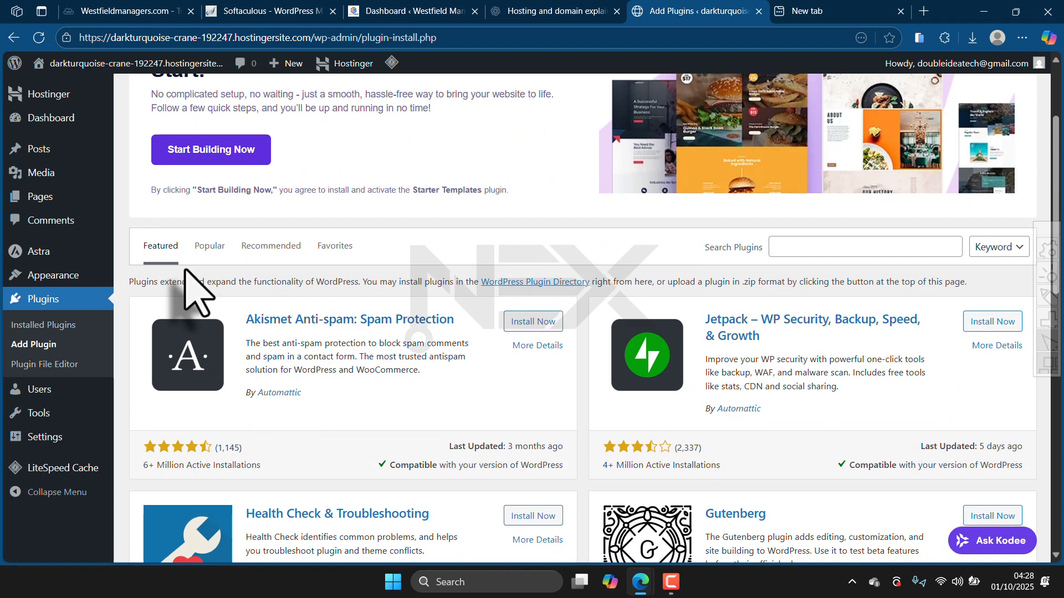
- In the Popular plugins tab, find WPForms – Easy Form Builder and install it
{"action": "left_click", "coordinate": [208, 247]}
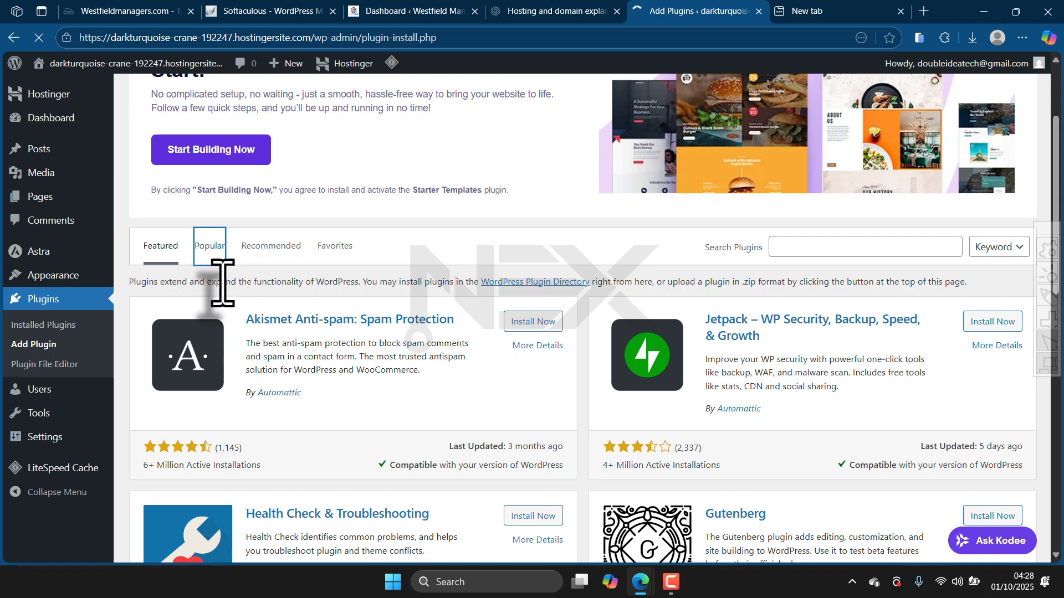
{"action": "scroll", "coordinate": [182, 300], "scroll_direction": "down", "scroll_amount": 6}
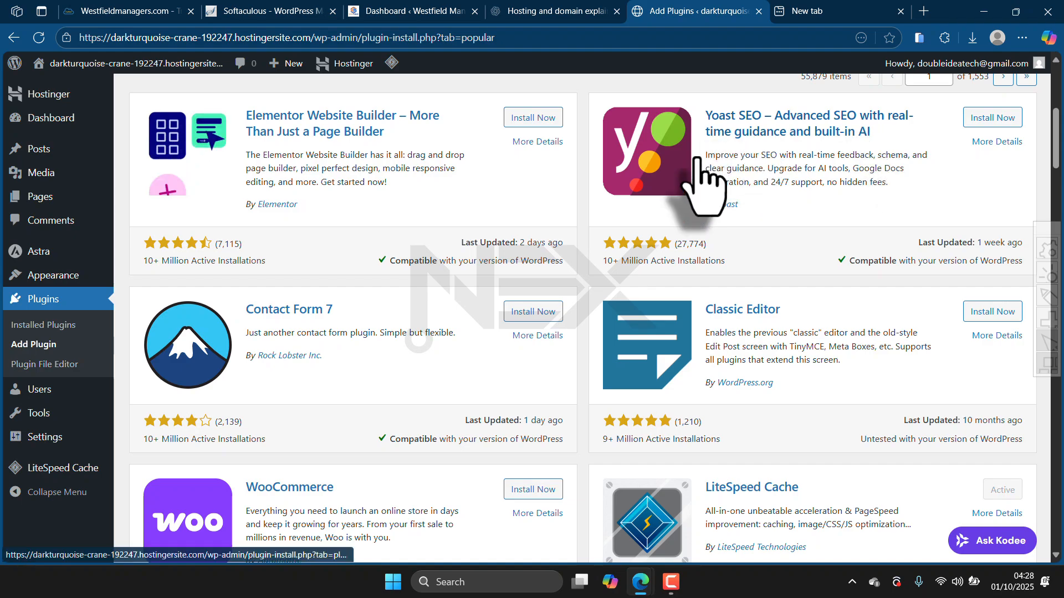
{"action": "scroll", "coordinate": [320, 324], "scroll_direction": "down", "scroll_amount": 5}
{"action": "scroll", "coordinate": [310, 336], "scroll_direction": "up", "scroll_amount": 4}
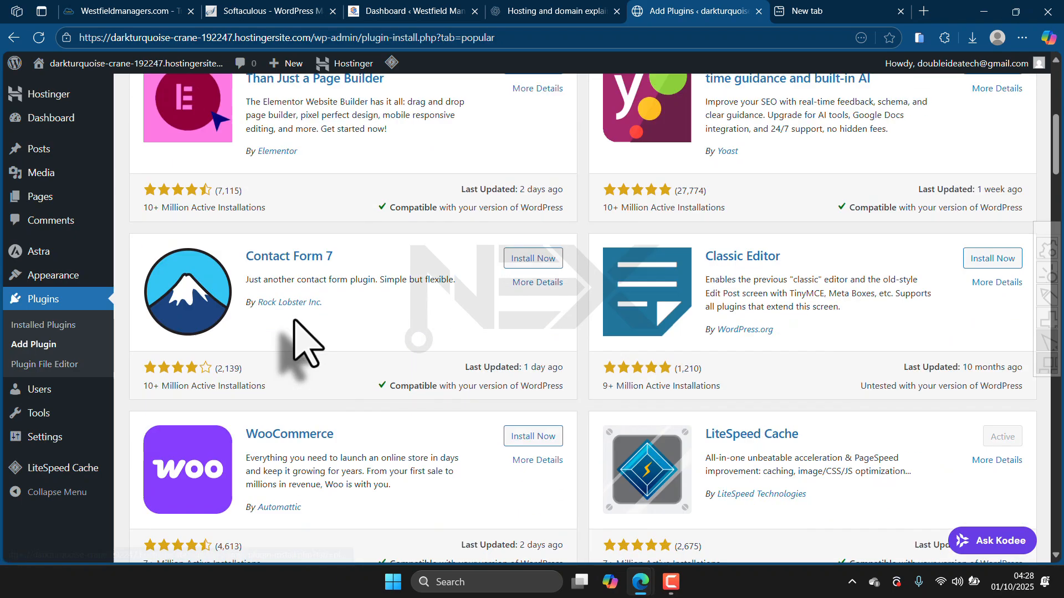
{"action": "scroll", "coordinate": [491, 357], "scroll_direction": "down", "scroll_amount": 4}
{"action": "scroll", "coordinate": [493, 360], "scroll_direction": "up", "scroll_amount": 2}
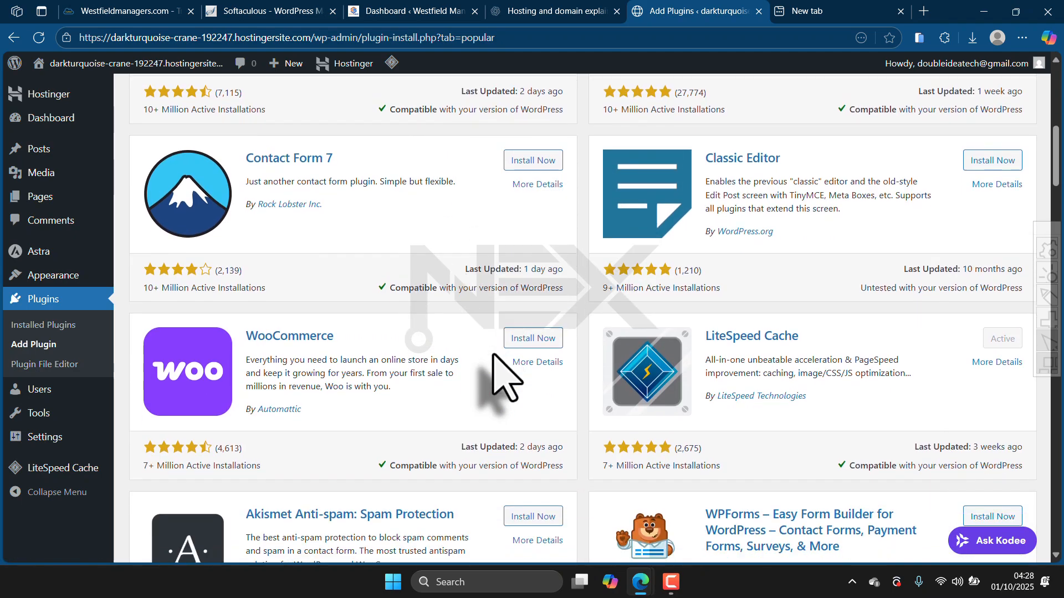
{"action": "scroll", "coordinate": [493, 359], "scroll_direction": "down", "scroll_amount": 5}
{"action": "scroll", "coordinate": [499, 368], "scroll_direction": "up", "scroll_amount": 5}
{"action": "scroll", "coordinate": [499, 375], "scroll_direction": "down", "scroll_amount": 1}
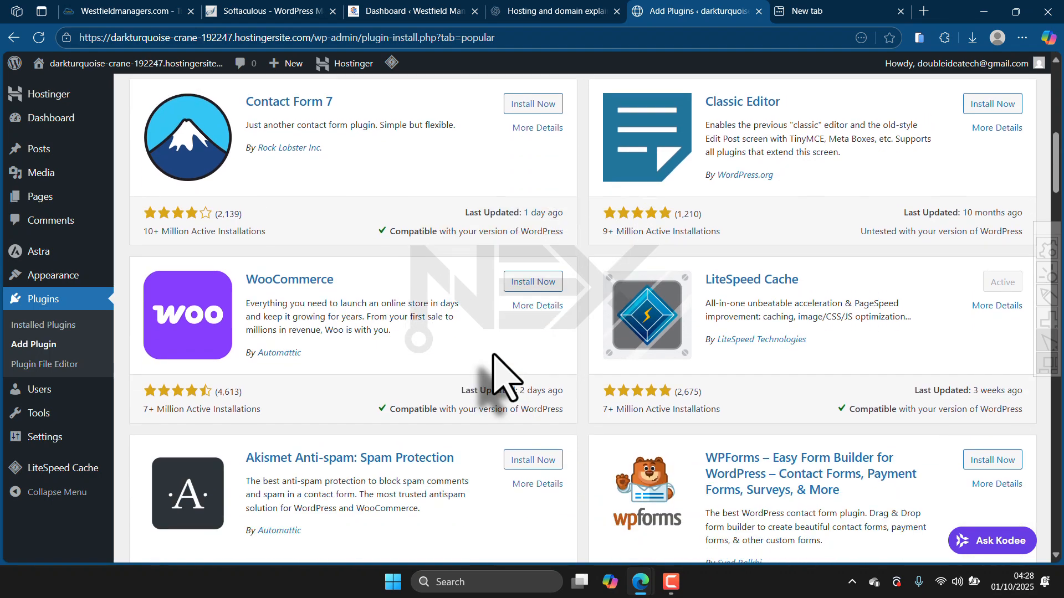
{"action": "scroll", "coordinate": [499, 373], "scroll_direction": "up", "scroll_amount": 10}
{"action": "scroll", "coordinate": [366, 330], "scroll_direction": "down", "scroll_amount": 5}
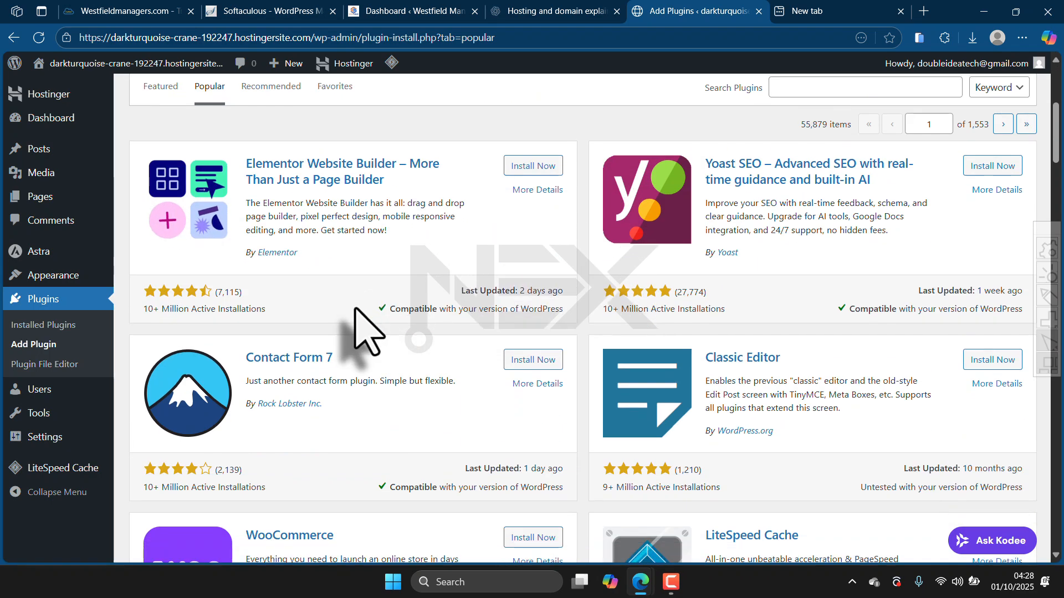
{"action": "scroll", "coordinate": [222, 294], "scroll_direction": "down", "scroll_amount": 2}
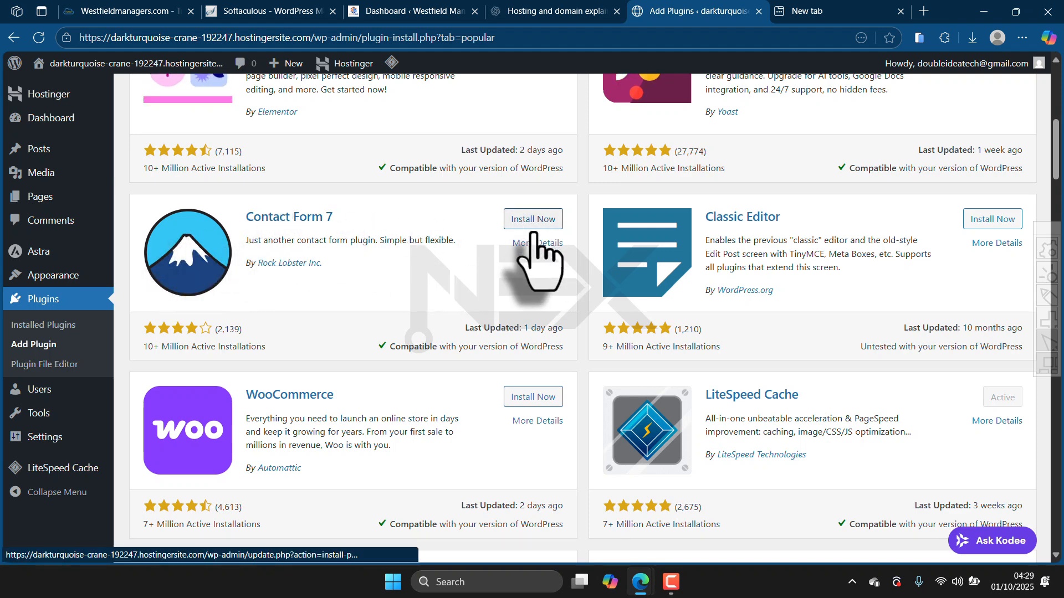
{"action": "scroll", "coordinate": [498, 313], "scroll_direction": "down", "scroll_amount": 5}
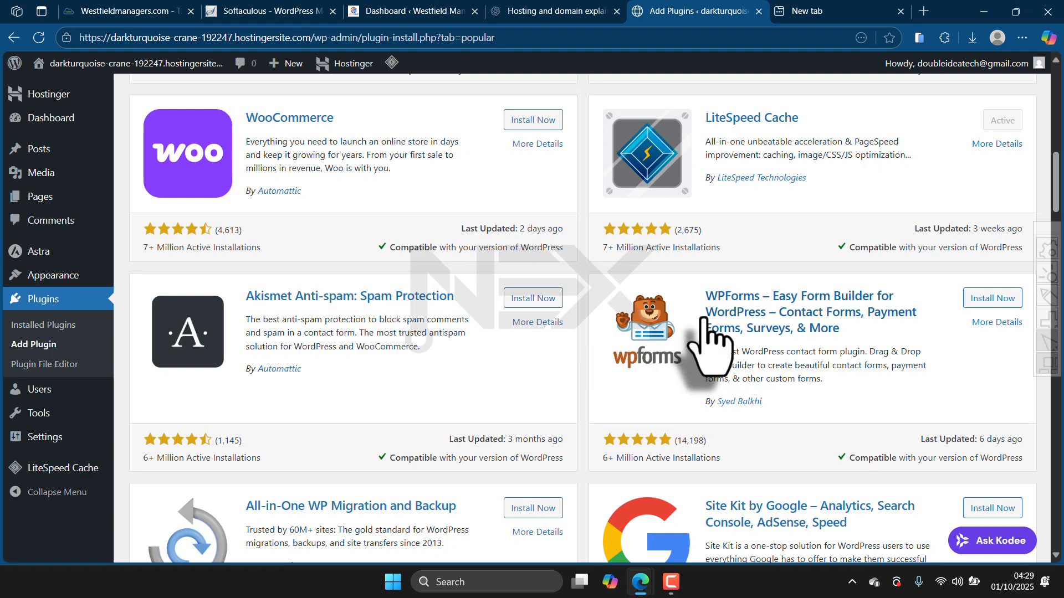
{"action": "scroll", "coordinate": [332, 216], "scroll_direction": "up", "scroll_amount": 2}
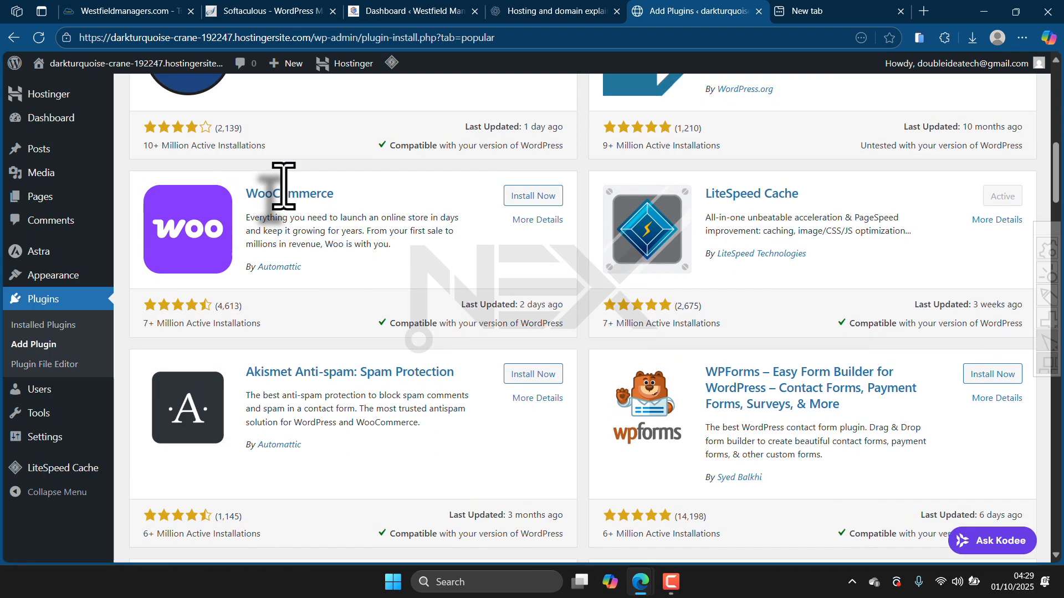
{"action": "scroll", "coordinate": [333, 139], "scroll_direction": "up", "scroll_amount": 1}
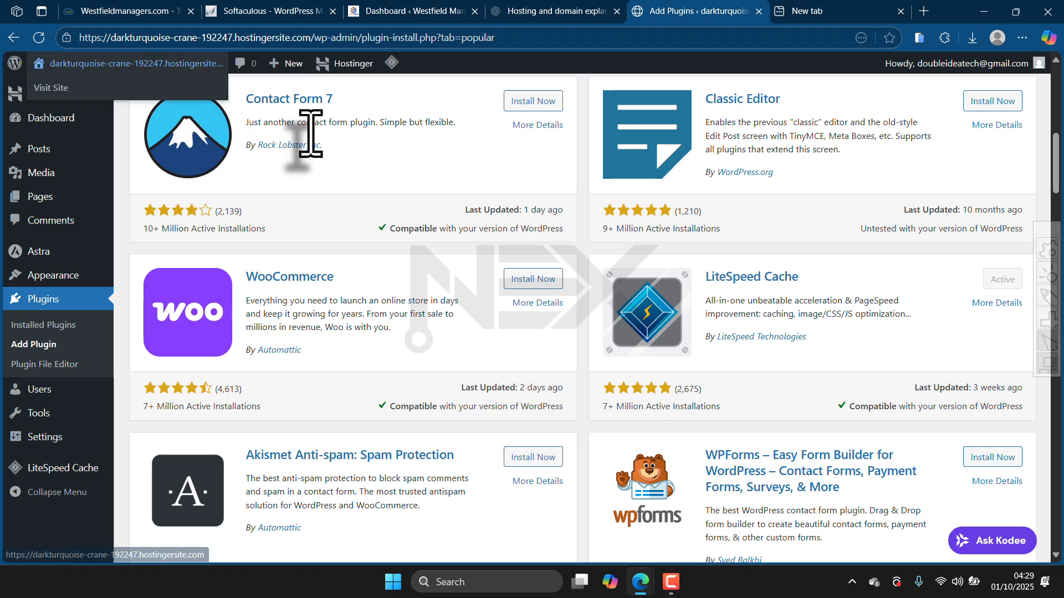
{"action": "scroll", "coordinate": [776, 451], "scroll_direction": "down", "scroll_amount": 3}
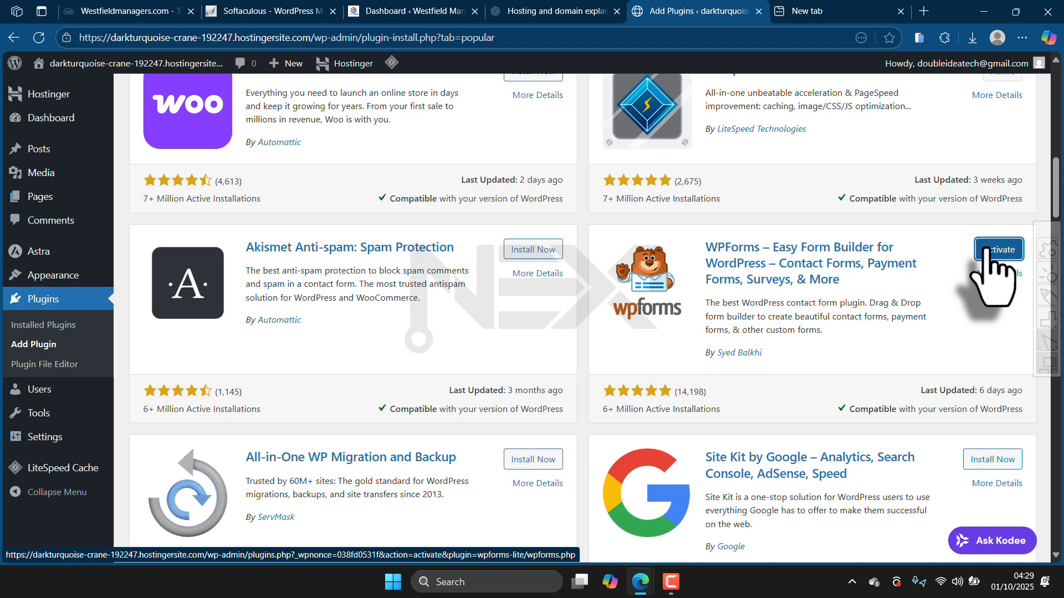
- Activate WPForms and confirm WPForms Lite shows as active among the six installed plugins
{"action": "left_click", "coordinate": [988, 250]}
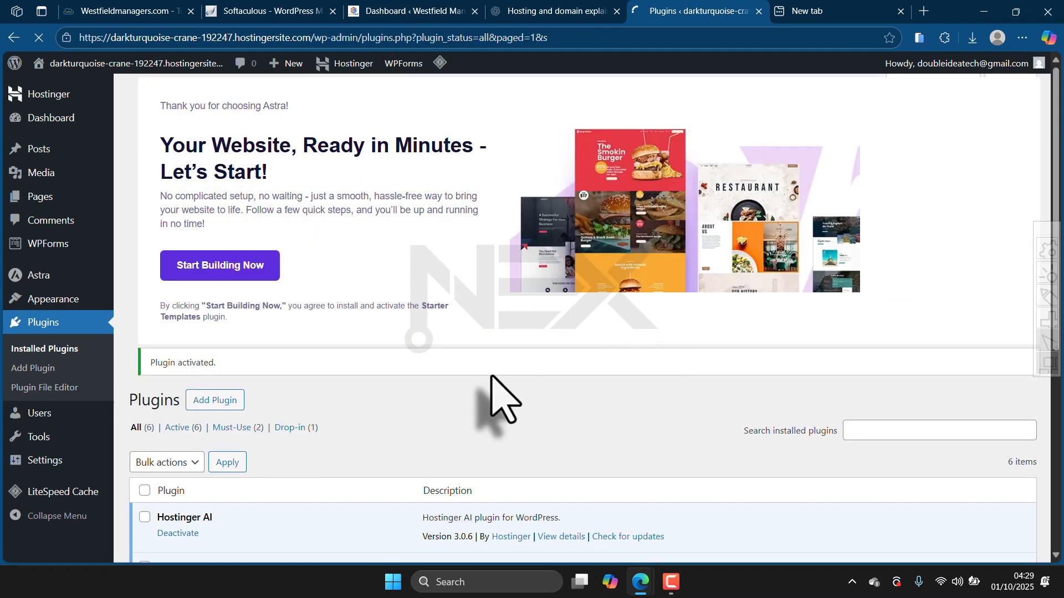
{"action": "scroll", "coordinate": [269, 356], "scroll_direction": "down", "scroll_amount": 3}
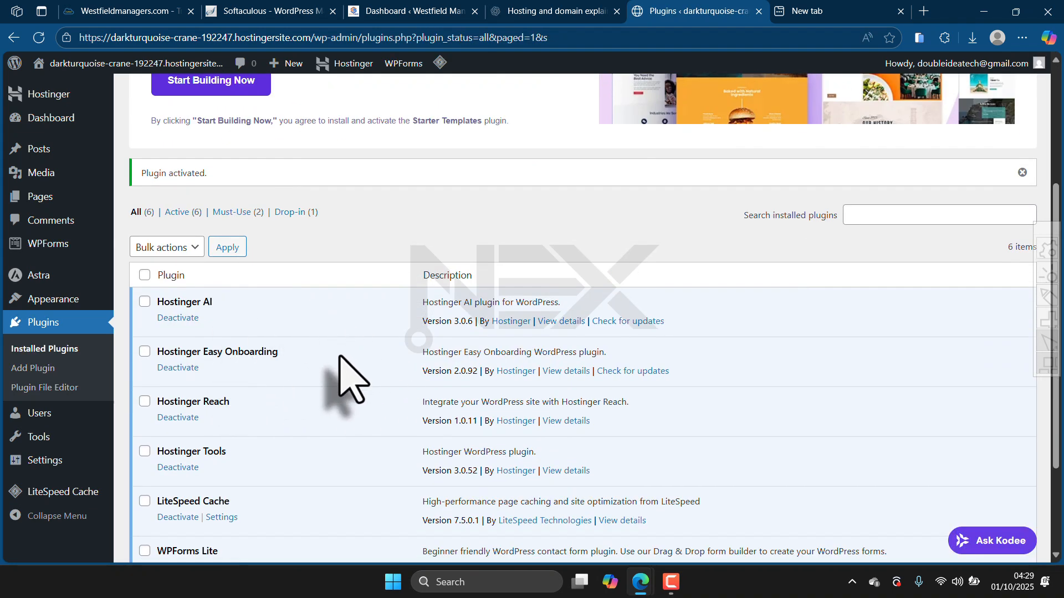
{"action": "scroll", "coordinate": [340, 357], "scroll_direction": "down", "scroll_amount": 3}
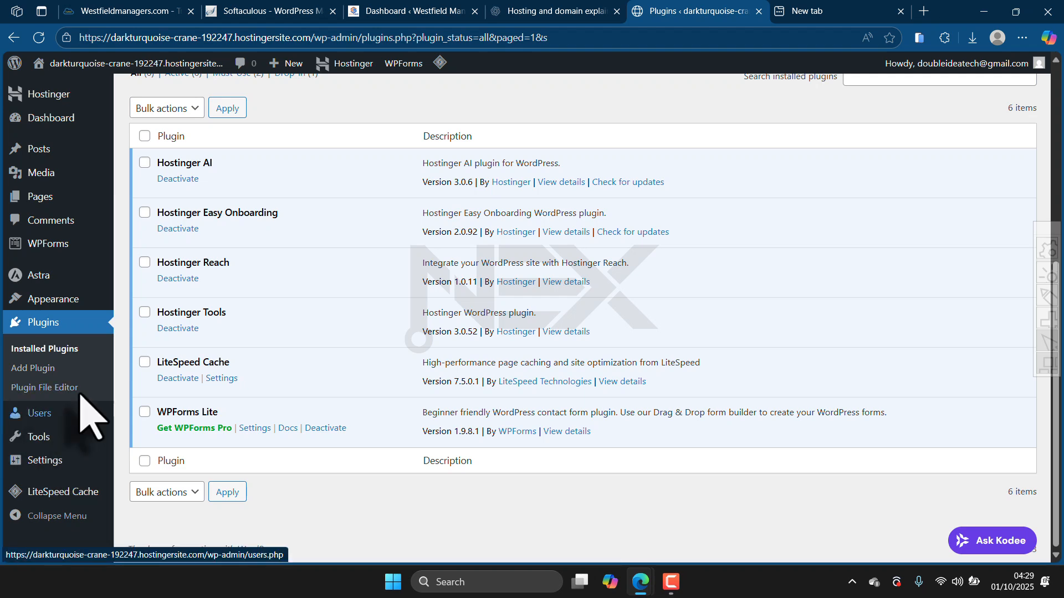
{"action": "mouse_move", "coordinate": [32, 413]}
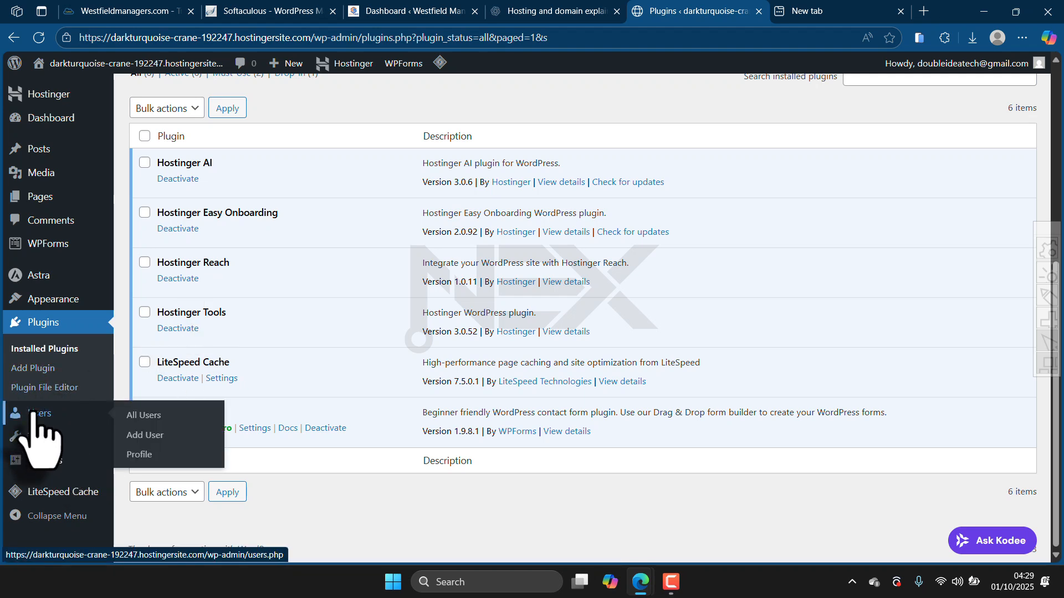
- Open the Users list and view the Change role options, keeping the Administrator account's role unchanged
{"action": "left_click", "coordinate": [32, 412]}
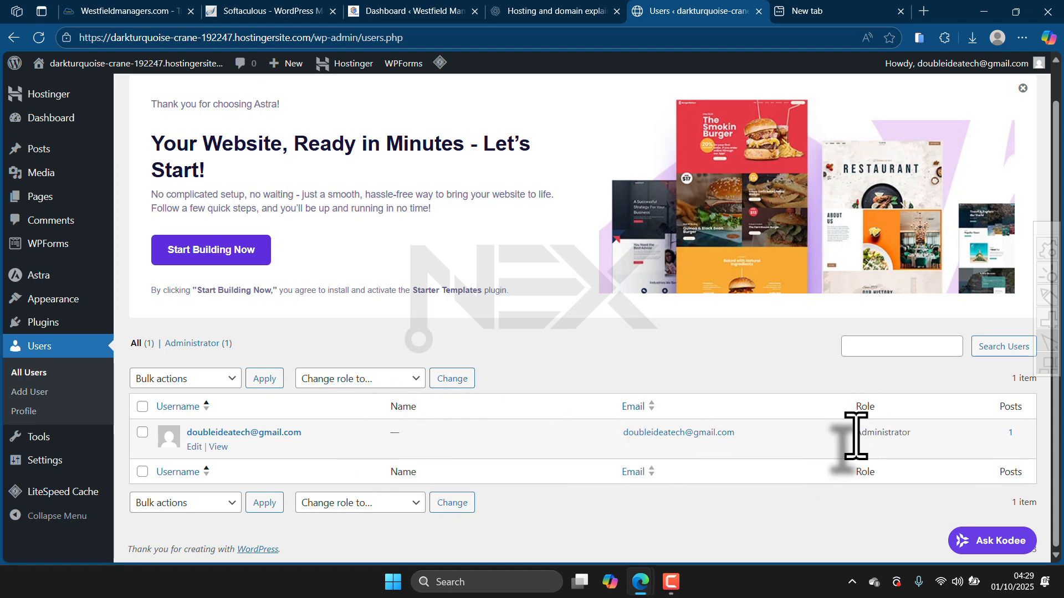
{"action": "left_click_drag", "start_coordinate": [867, 435], "coordinate": [915, 439]}
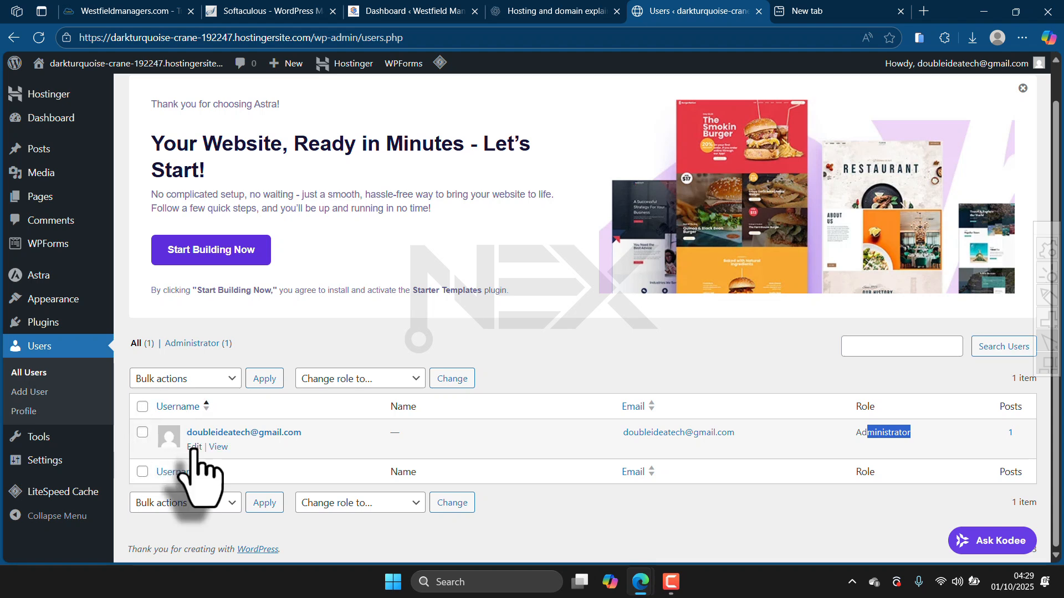
{"action": "left_click", "coordinate": [338, 377]}
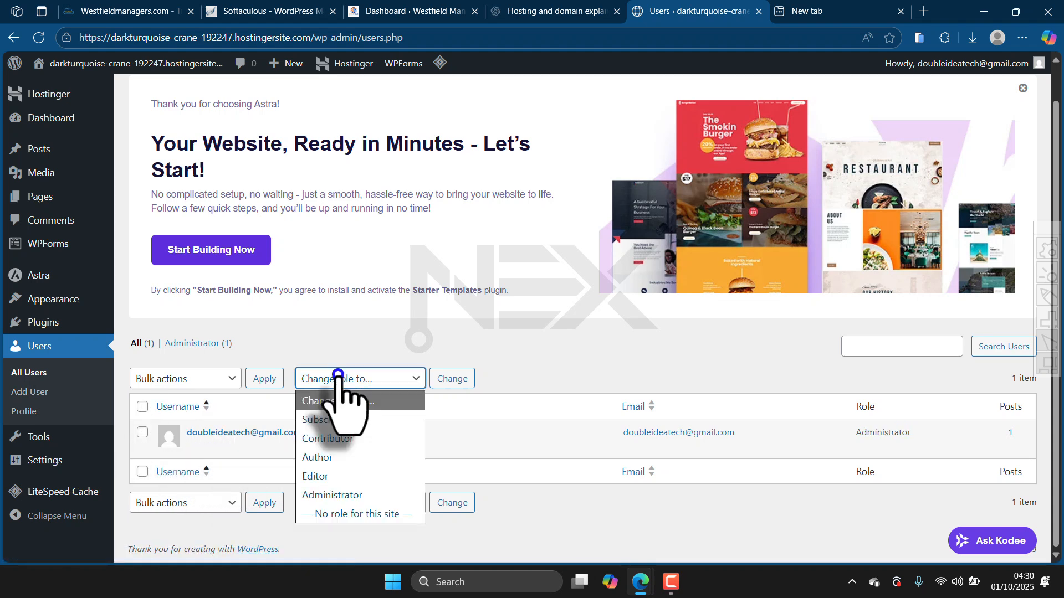
{"action": "left_click", "coordinate": [339, 379]}
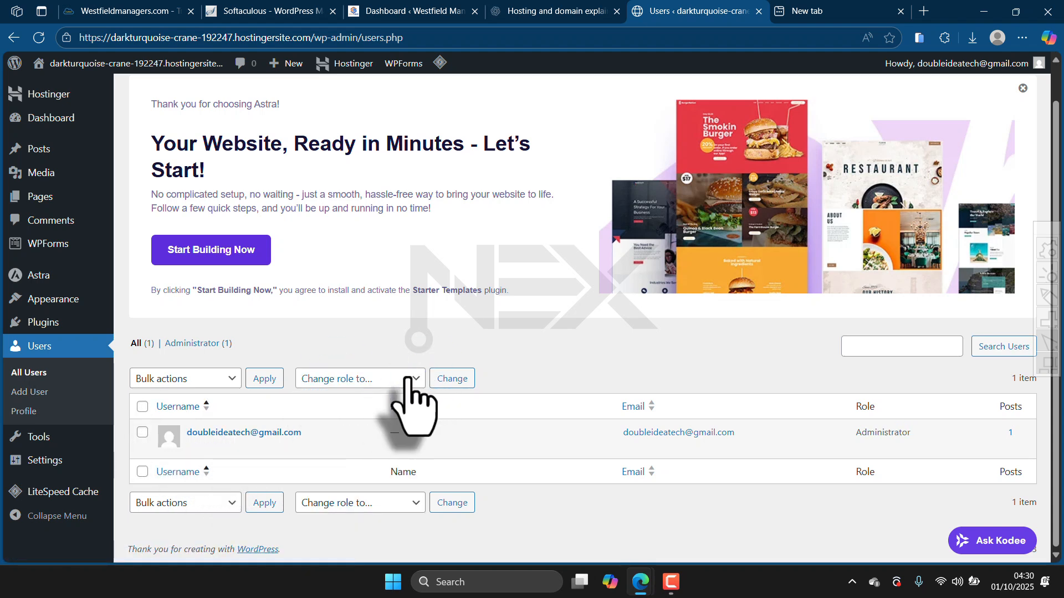
{"action": "left_click", "coordinate": [386, 381]}
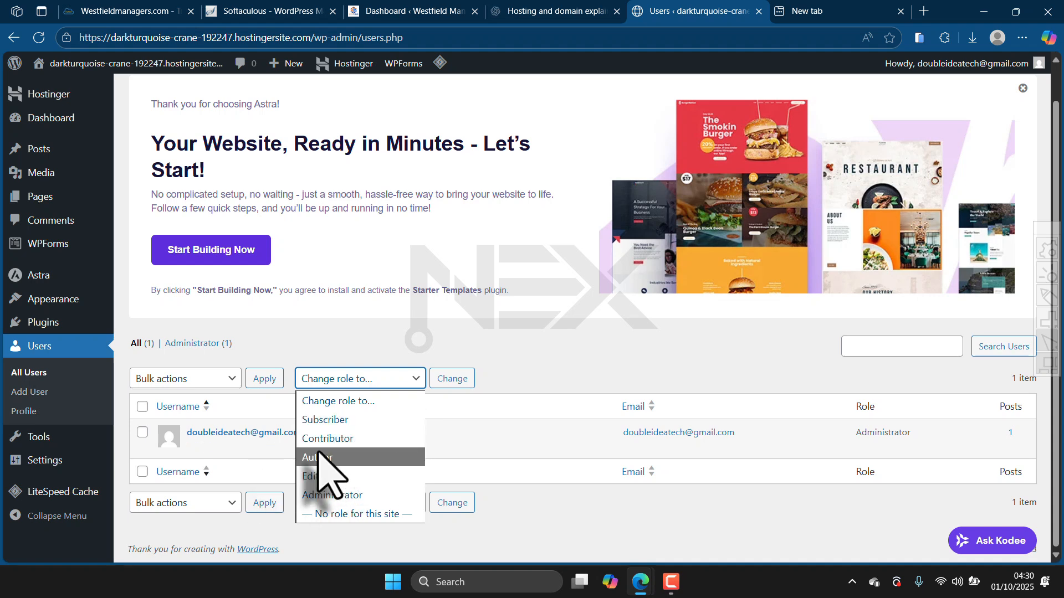
{"action": "left_click", "coordinate": [509, 446]}
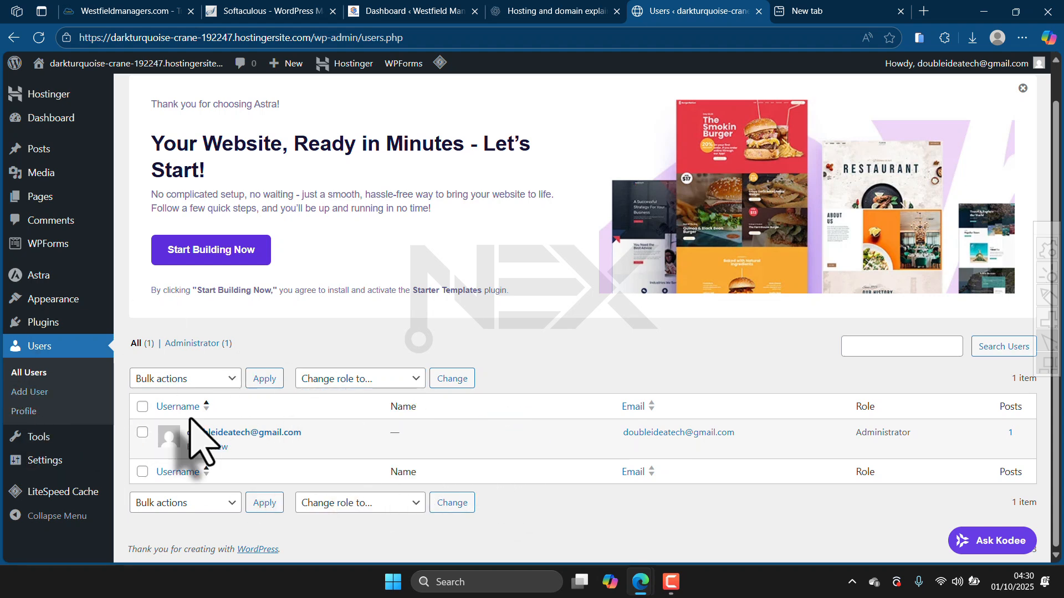
{"action": "mouse_move", "coordinate": [31, 439]}
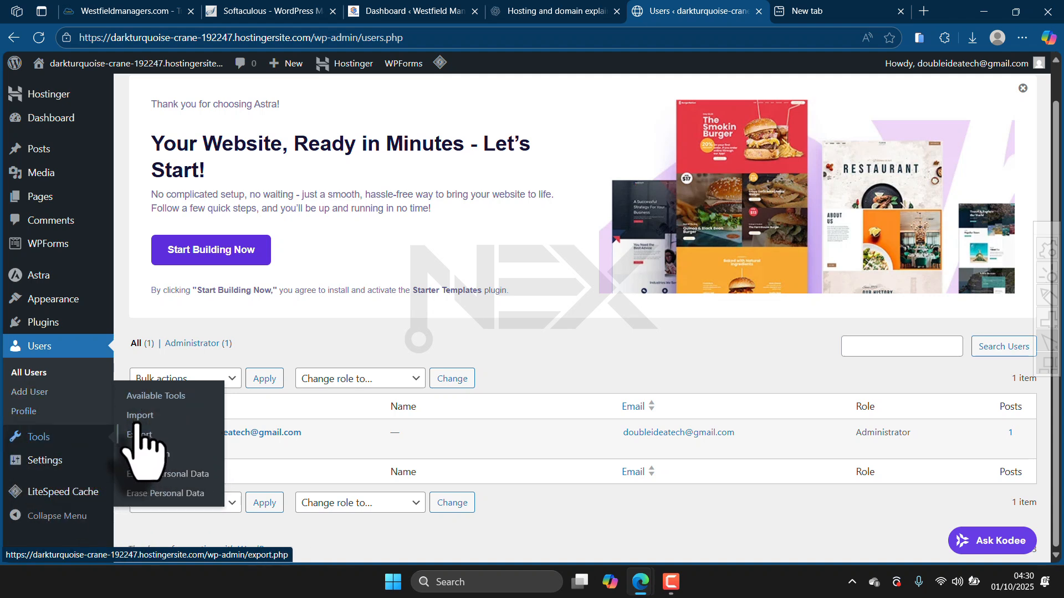
{"action": "mouse_move", "coordinate": [37, 464]}
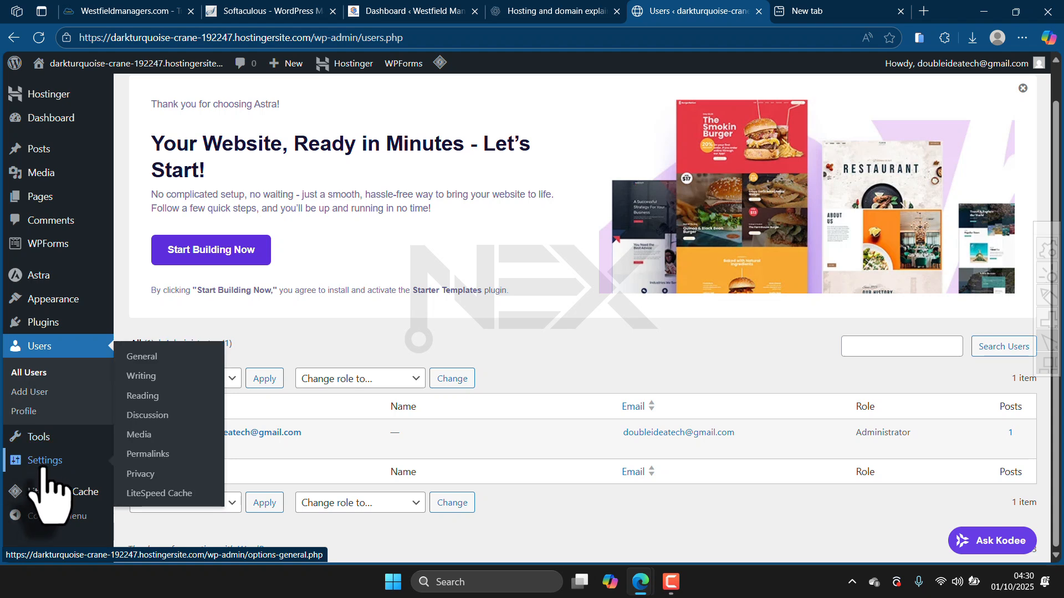
- Open Settings > Permalinks and confirm the Post name (/%postname%/) structure is selected
{"action": "left_click", "coordinate": [148, 454]}
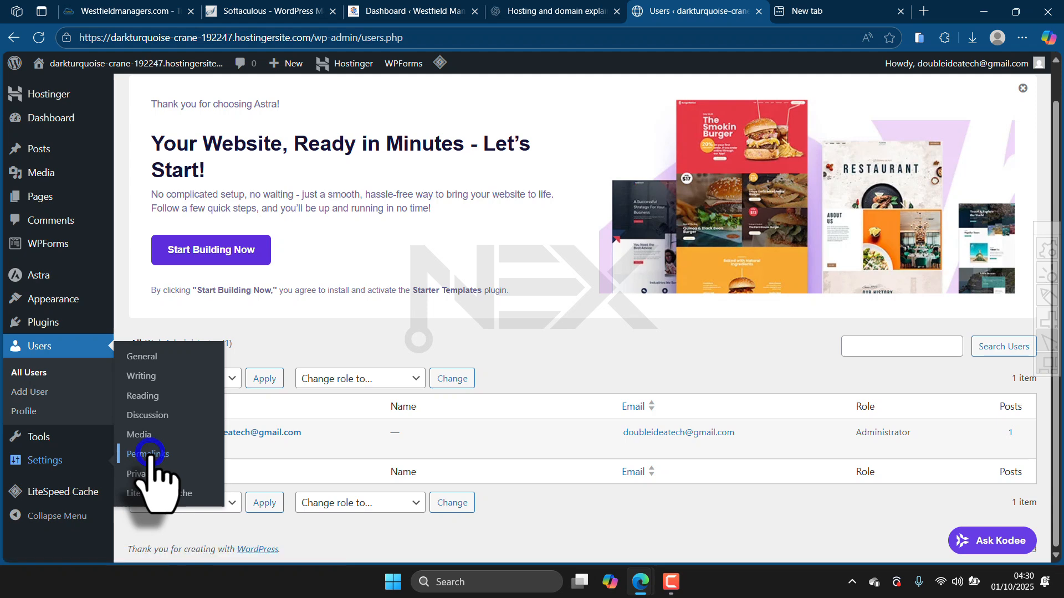
{"action": "scroll", "coordinate": [493, 438], "scroll_direction": "down", "scroll_amount": 8}
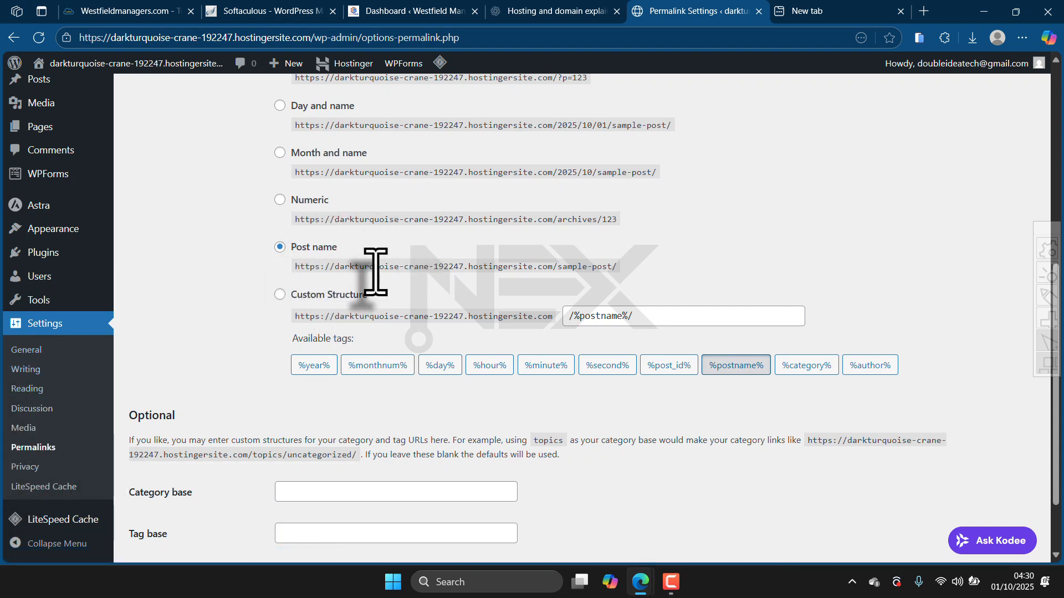
{"action": "scroll", "coordinate": [306, 253], "scroll_direction": "up", "scroll_amount": 3}
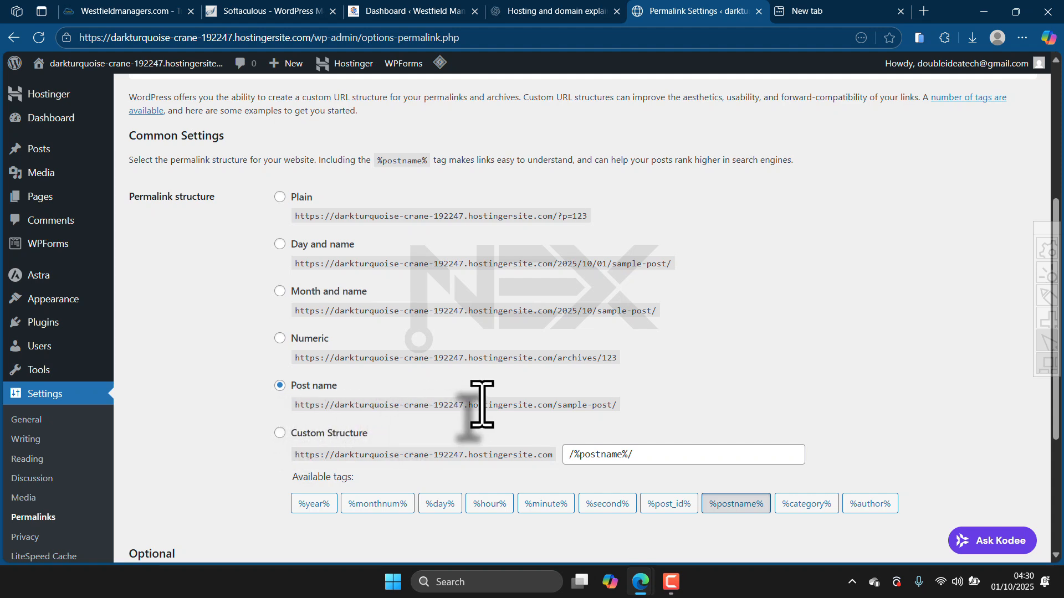
{"action": "left_click_drag", "start_coordinate": [575, 405], "coordinate": [616, 410]}
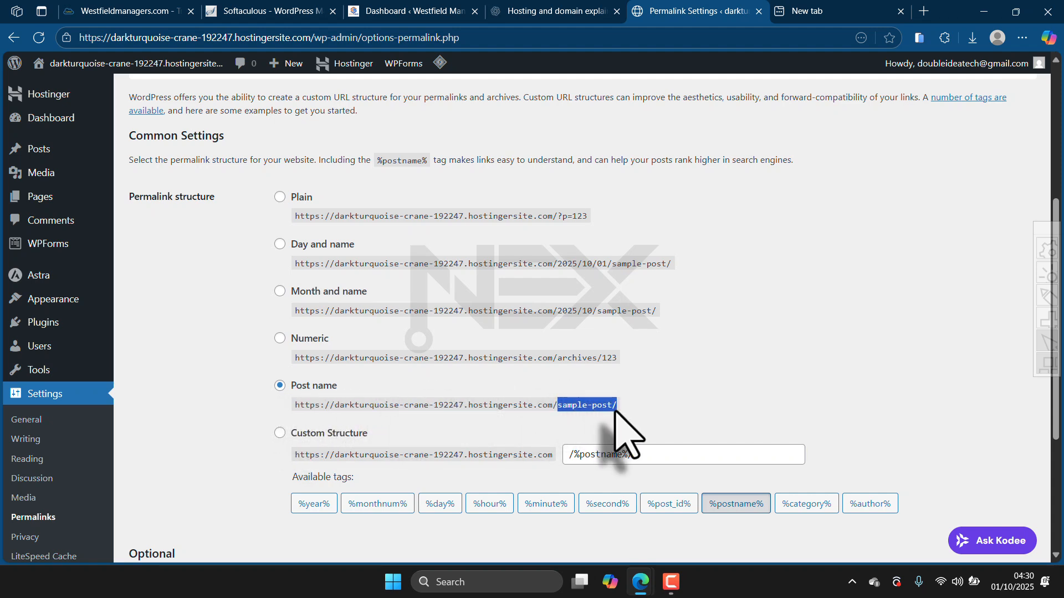
{"action": "mouse_move", "coordinate": [38, 203]}
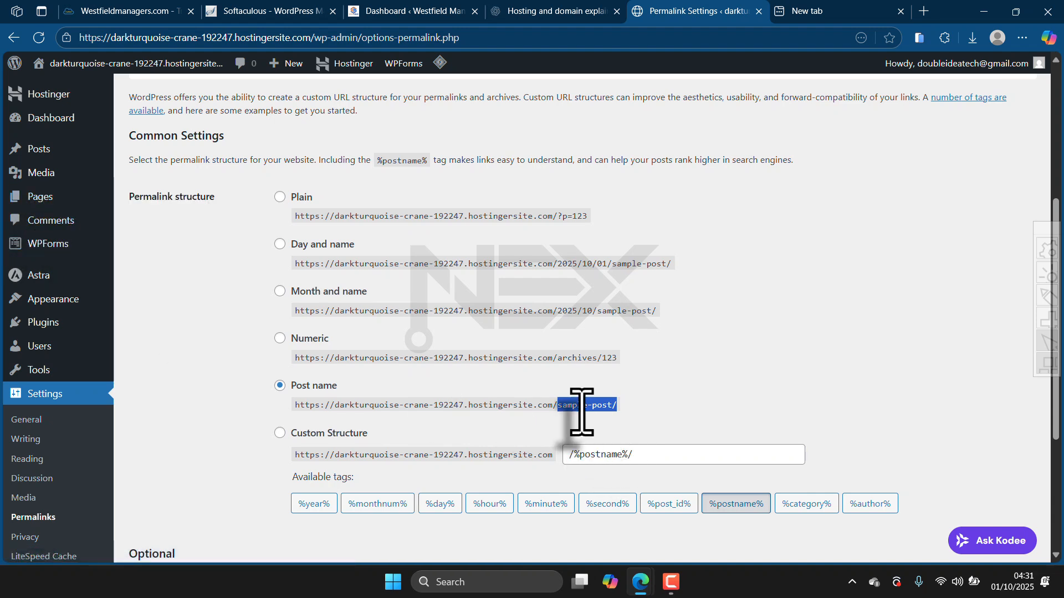
- Scroll through the live Westfield About Us page, then return to the Softaculous WordPress installations list
{"action": "left_click", "coordinate": [414, 10]}
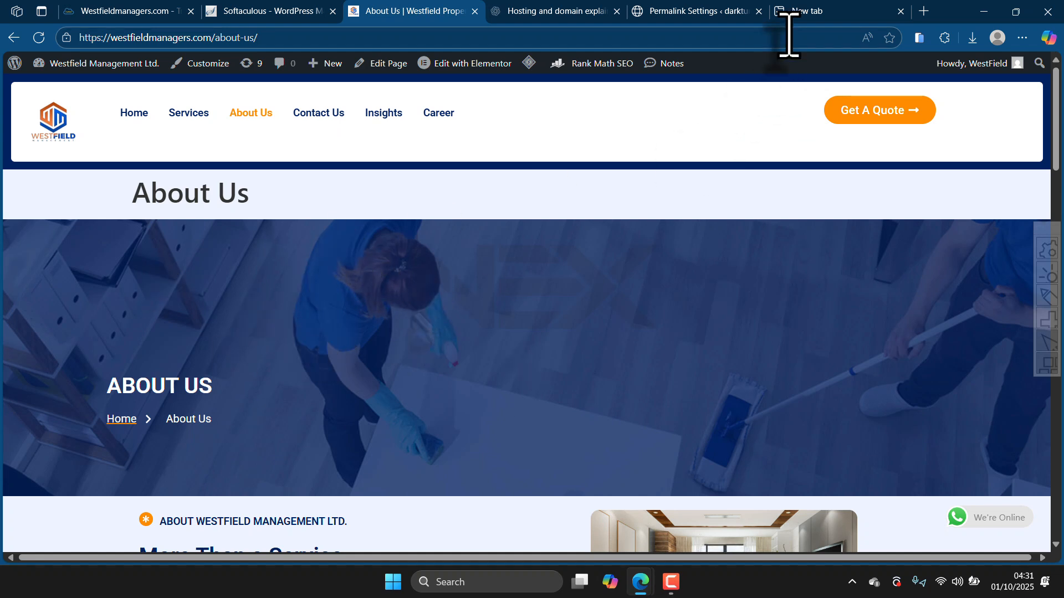
{"action": "left_click", "coordinate": [805, 17]}
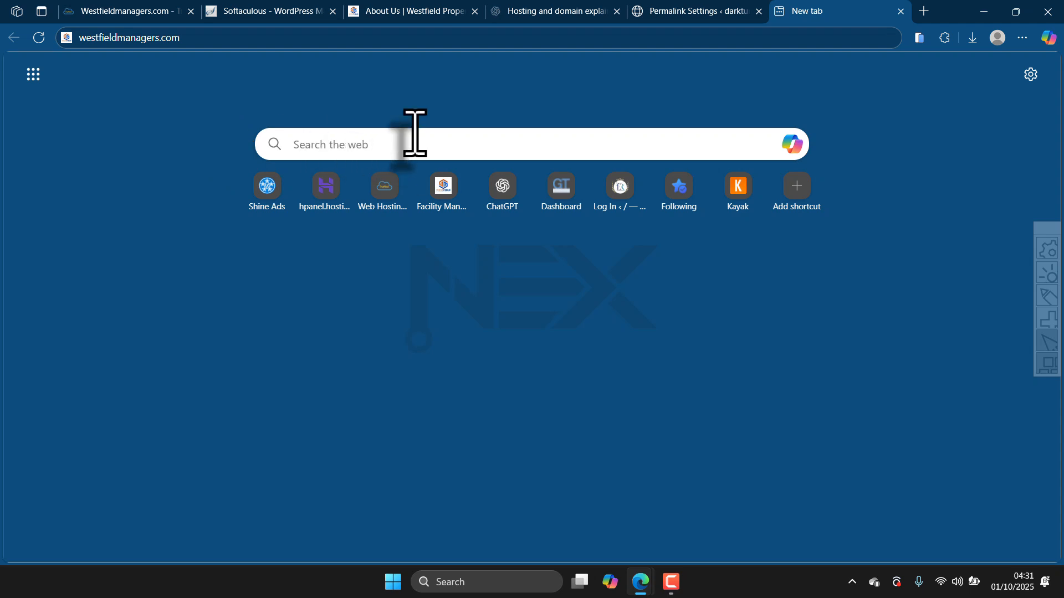
{"action": "left_click", "coordinate": [428, 12]}
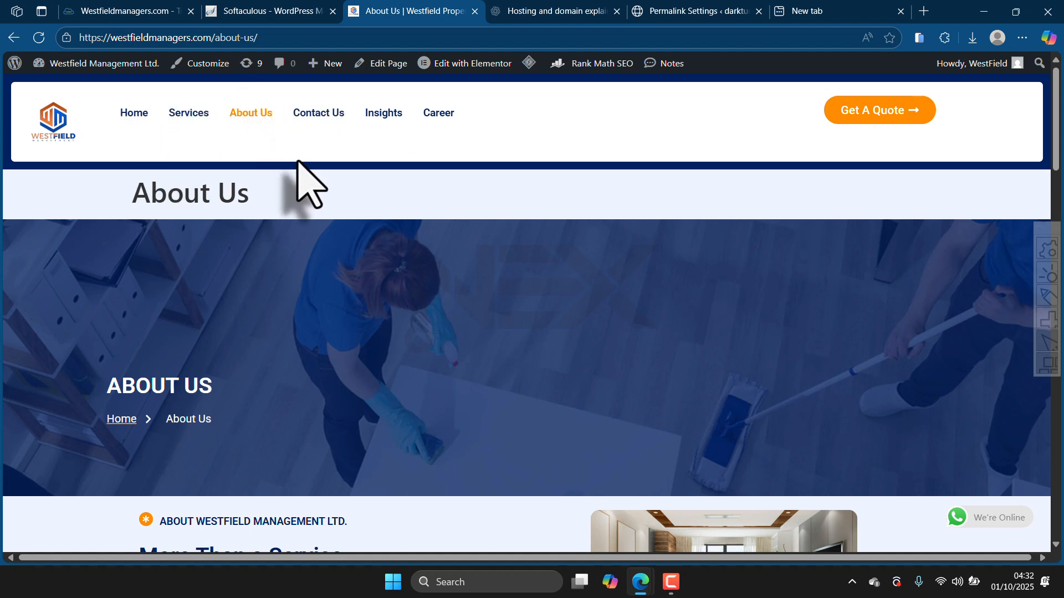
{"action": "scroll", "coordinate": [313, 249], "scroll_direction": "down", "scroll_amount": 15}
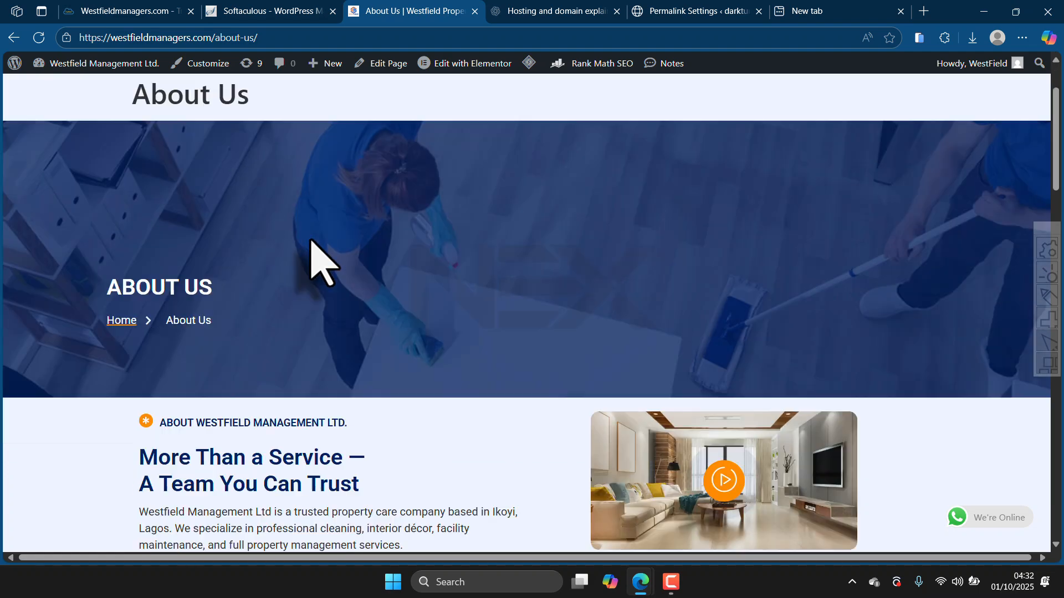
{"action": "scroll", "coordinate": [349, 261], "scroll_direction": "up", "scroll_amount": 9}
{"action": "scroll", "coordinate": [337, 203], "scroll_direction": "up", "scroll_amount": 5}
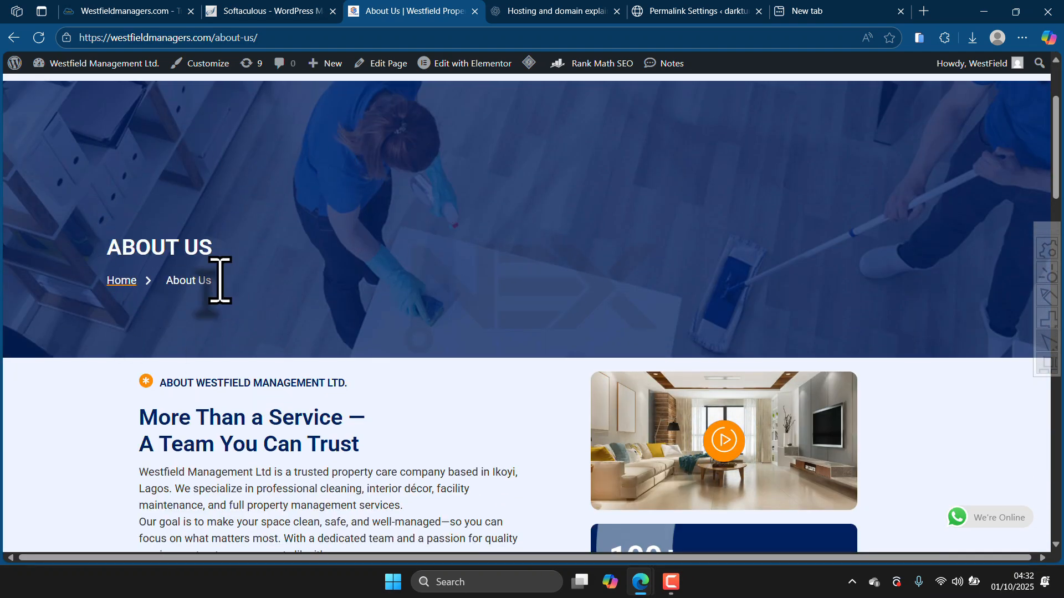
{"action": "scroll", "coordinate": [237, 380], "scroll_direction": "down", "scroll_amount": 10}
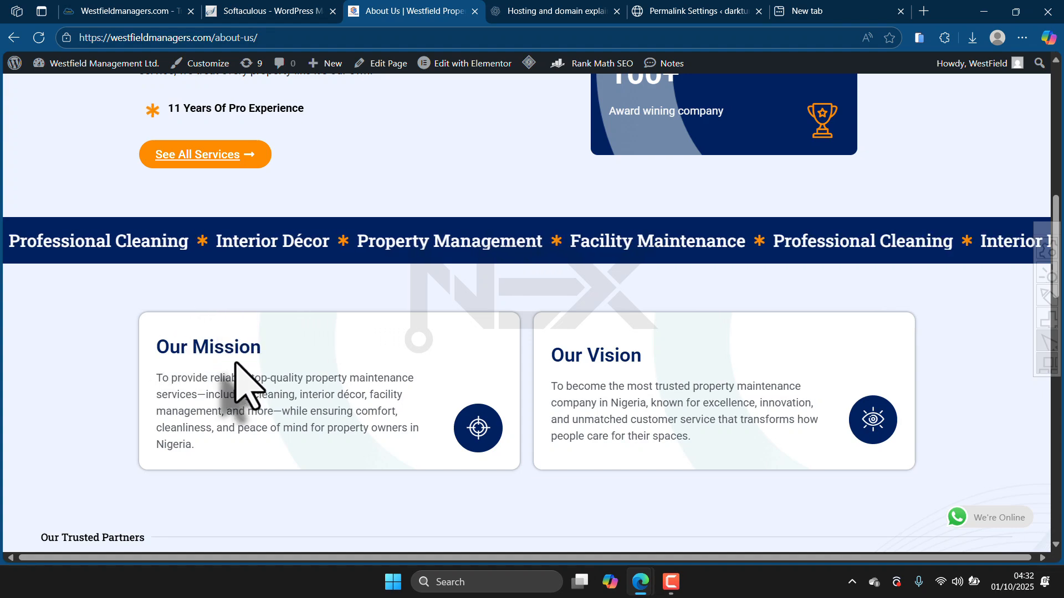
{"action": "scroll", "coordinate": [364, 397], "scroll_direction": "down", "scroll_amount": 4}
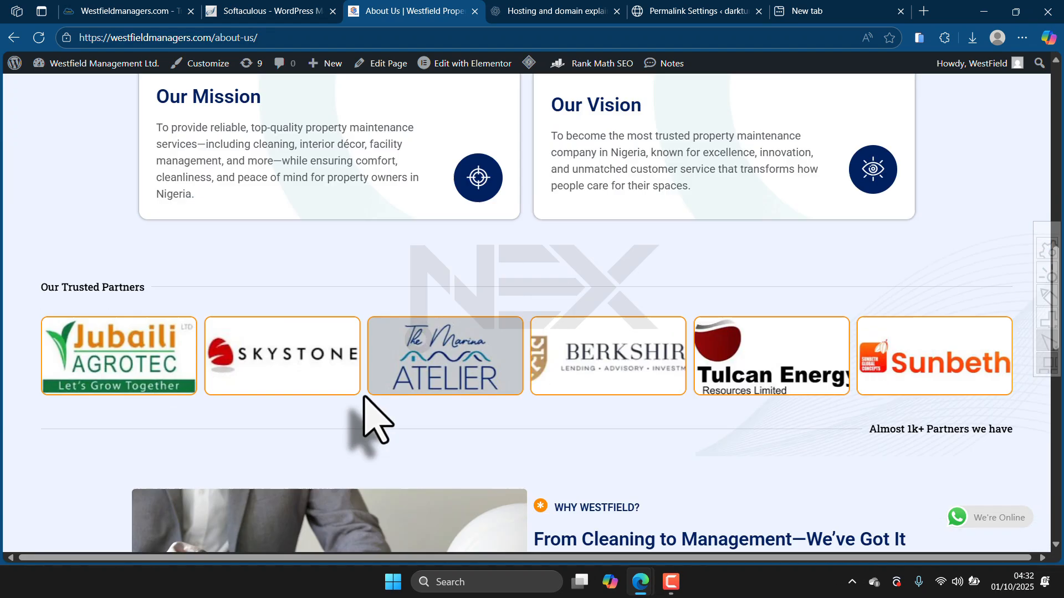
{"action": "scroll", "coordinate": [364, 397], "scroll_direction": "down", "scroll_amount": 8}
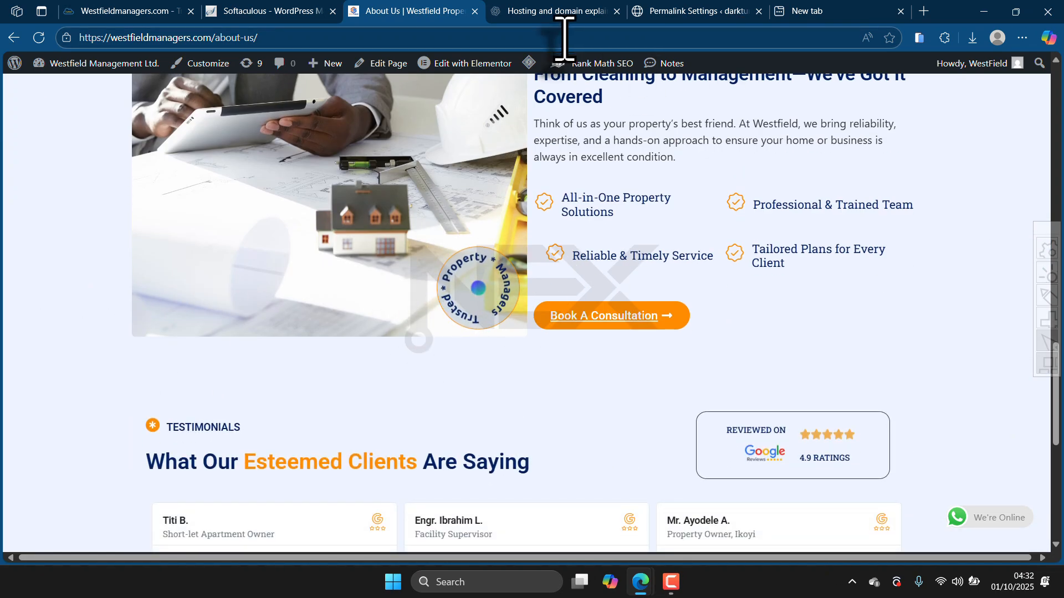
{"action": "scroll", "coordinate": [380, 266], "scroll_direction": "up", "scroll_amount": 20}
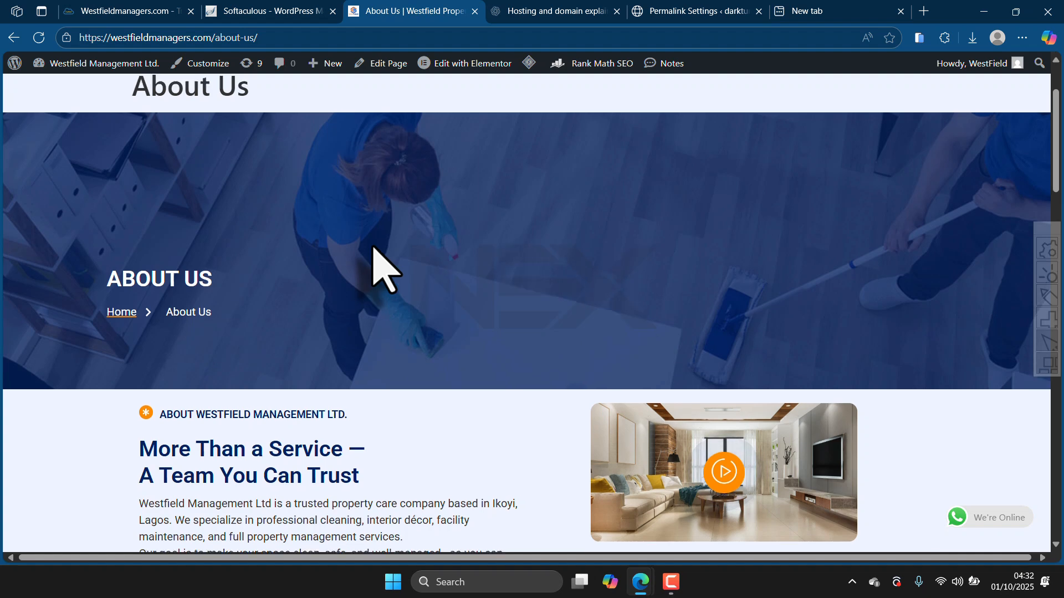
{"action": "scroll", "coordinate": [380, 266], "scroll_direction": "up", "scroll_amount": 2}
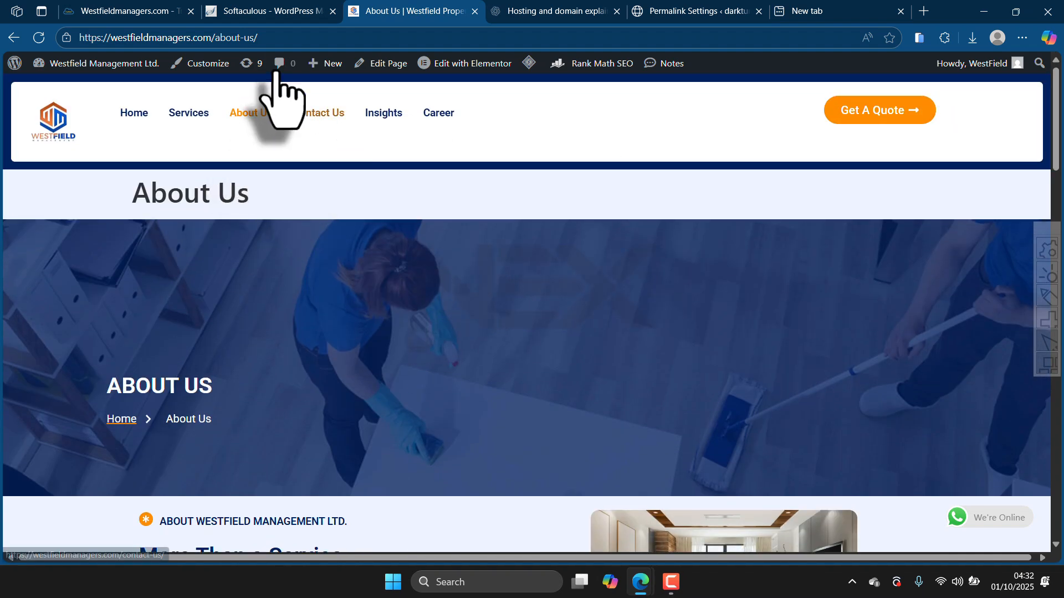
{"action": "left_click", "coordinate": [266, 12]}
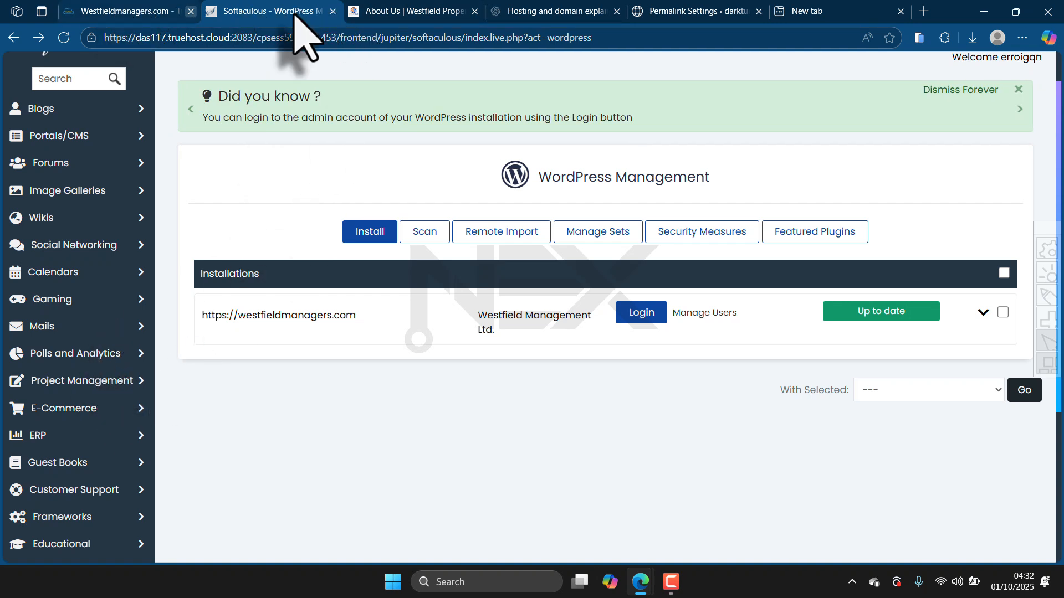
- Go to the Hostinger site's WordPress Permalink Settings page
{"action": "left_click", "coordinate": [663, 8]}
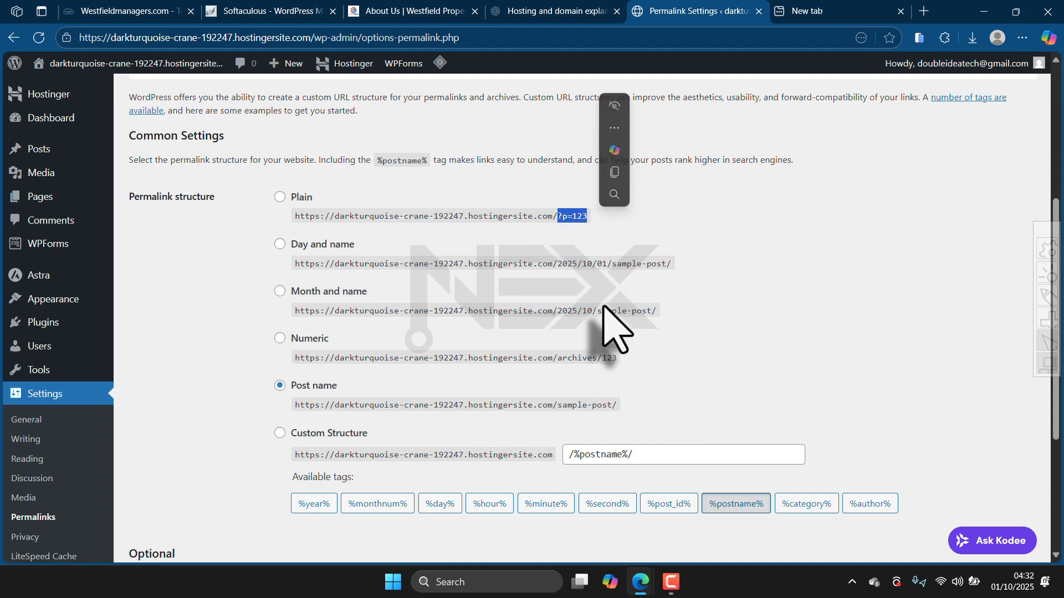
- Select the Month and name permalink structure (/2025/10/sample-post/) and compare the example URLs
{"action": "left_click", "coordinate": [551, 306]}
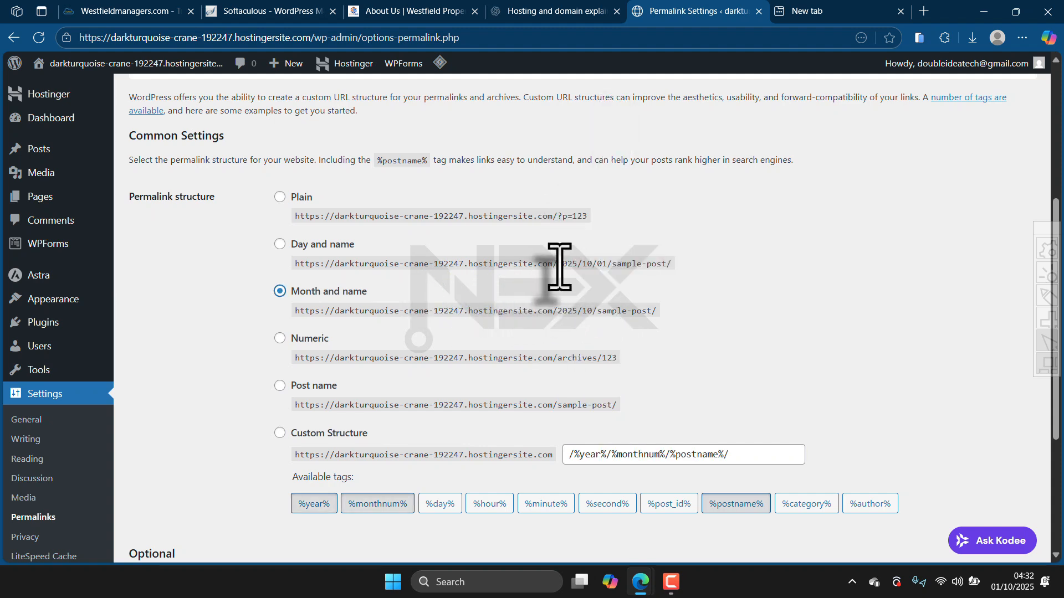
{"action": "left_click_drag", "start_coordinate": [612, 266], "coordinate": [658, 264]}
{"action": "left_click", "coordinate": [576, 300]}
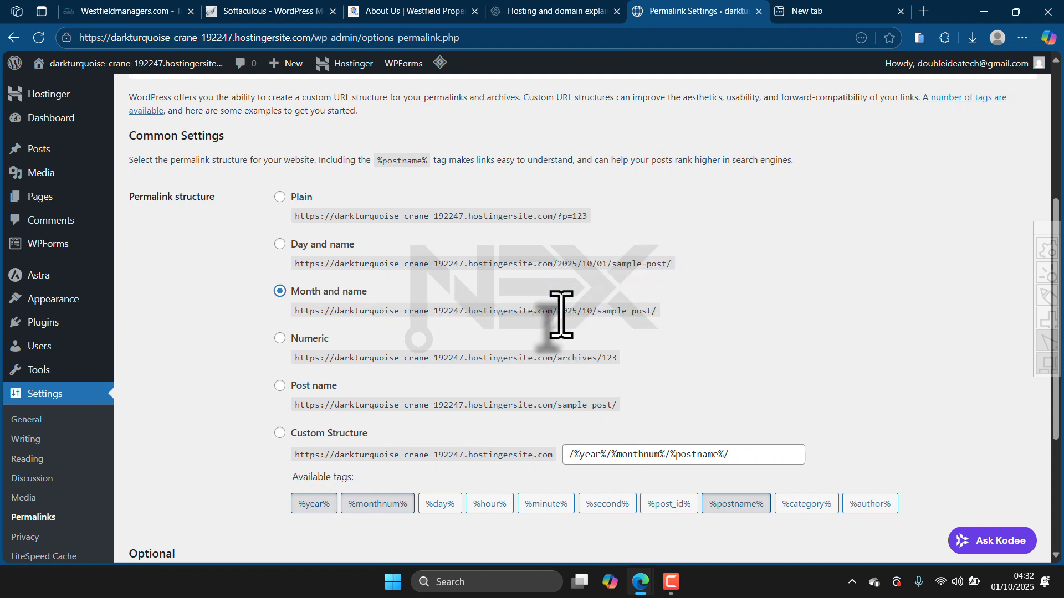
{"action": "left_click_drag", "start_coordinate": [558, 361], "coordinate": [634, 380]}
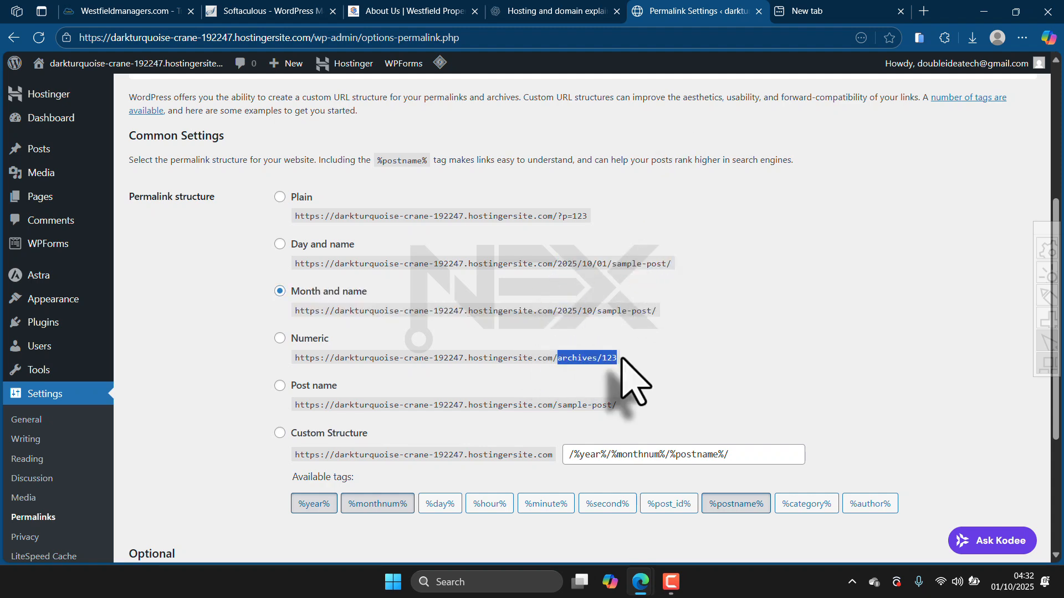
{"action": "left_click", "coordinate": [579, 413]}
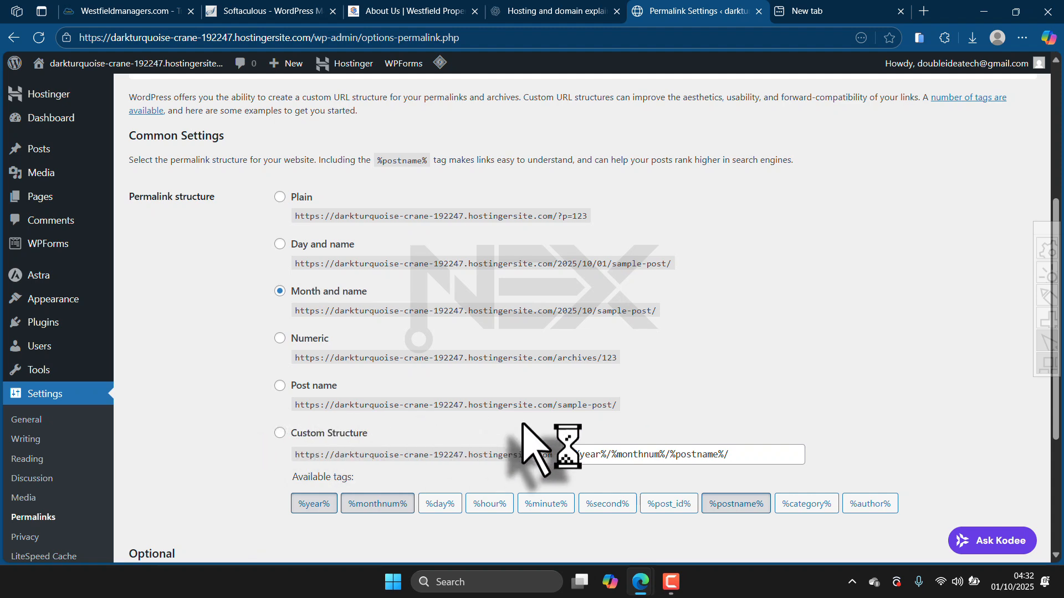
{"action": "left_click_drag", "start_coordinate": [553, 405], "coordinate": [612, 411]}
{"action": "left_click", "coordinate": [579, 405]}
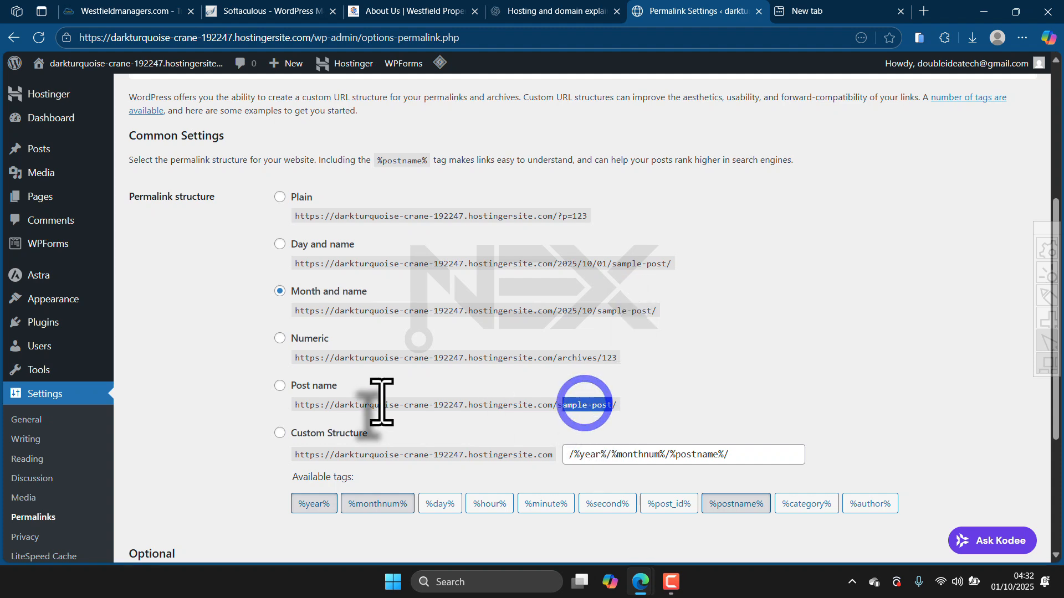
{"action": "left_click", "coordinate": [260, 430]}
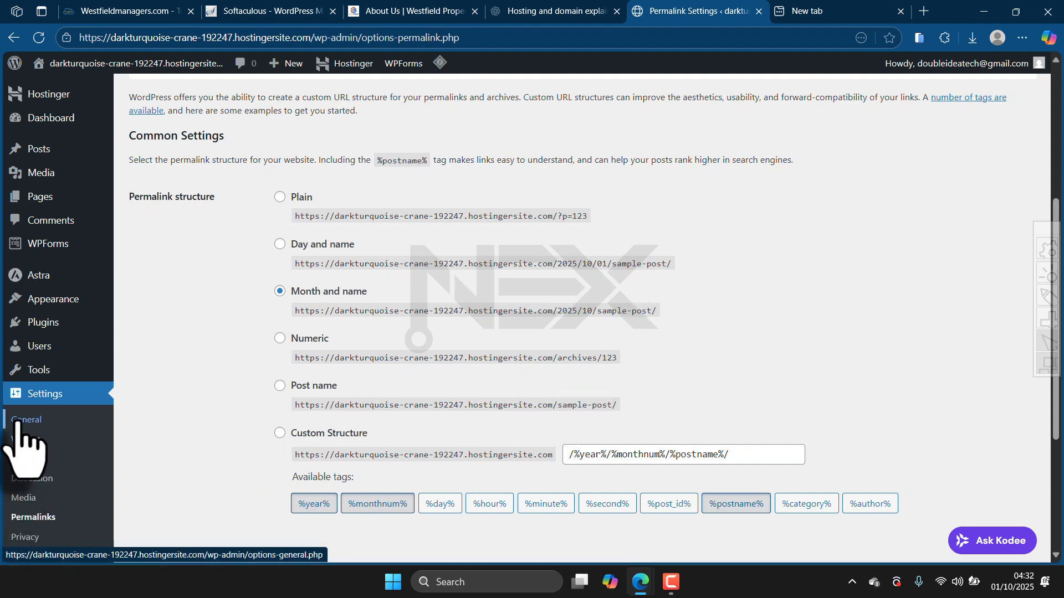
- On Settings > Reading, toggle 'Discourage search engines' on and back off so indexing stays allowed
{"action": "left_click", "coordinate": [25, 459]}
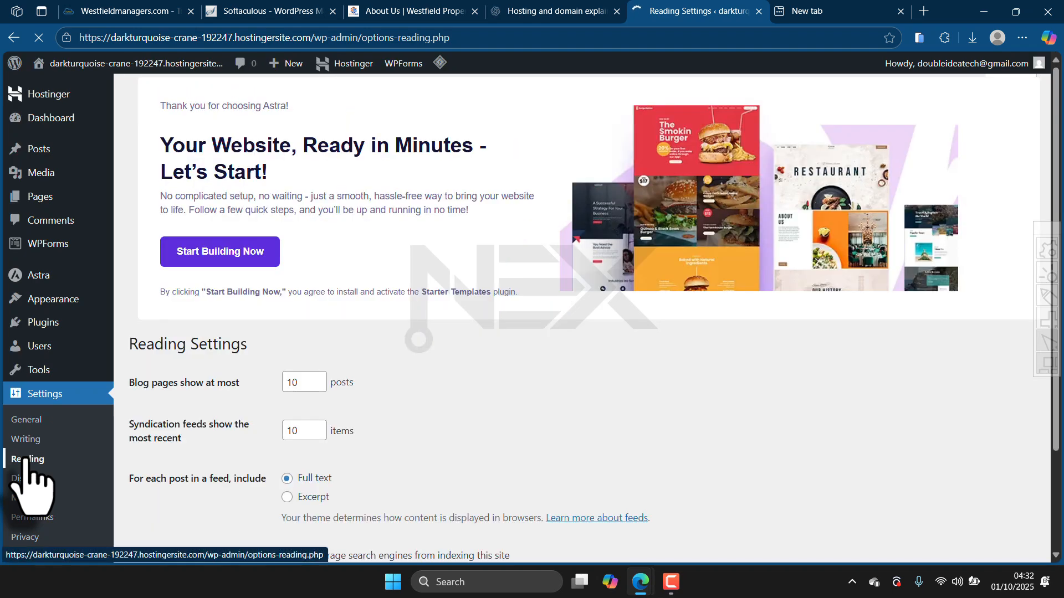
{"action": "left_click", "coordinate": [22, 516]}
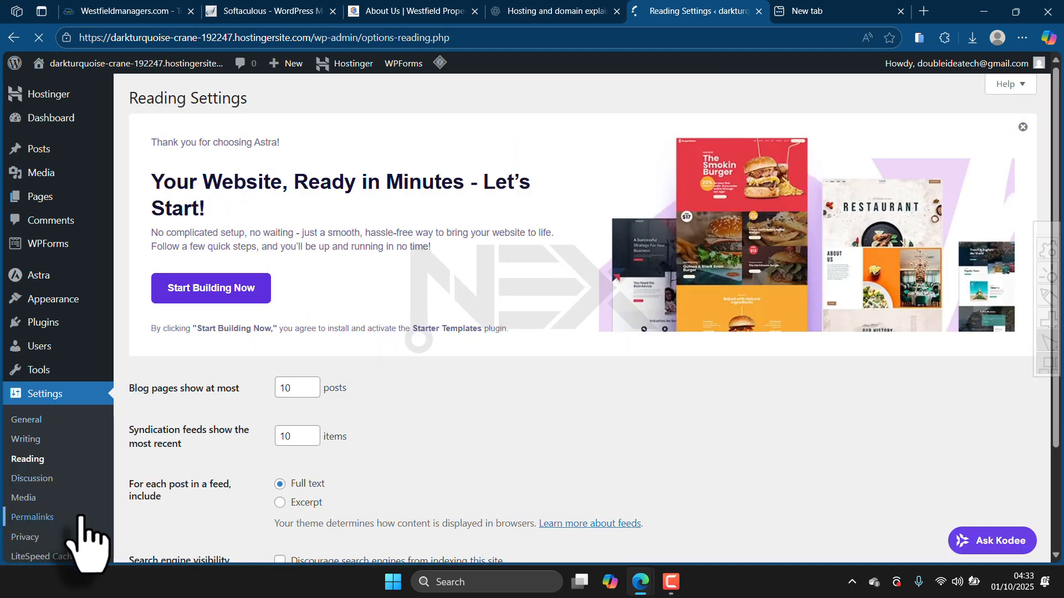
{"action": "scroll", "coordinate": [416, 440], "scroll_direction": "down", "scroll_amount": 8}
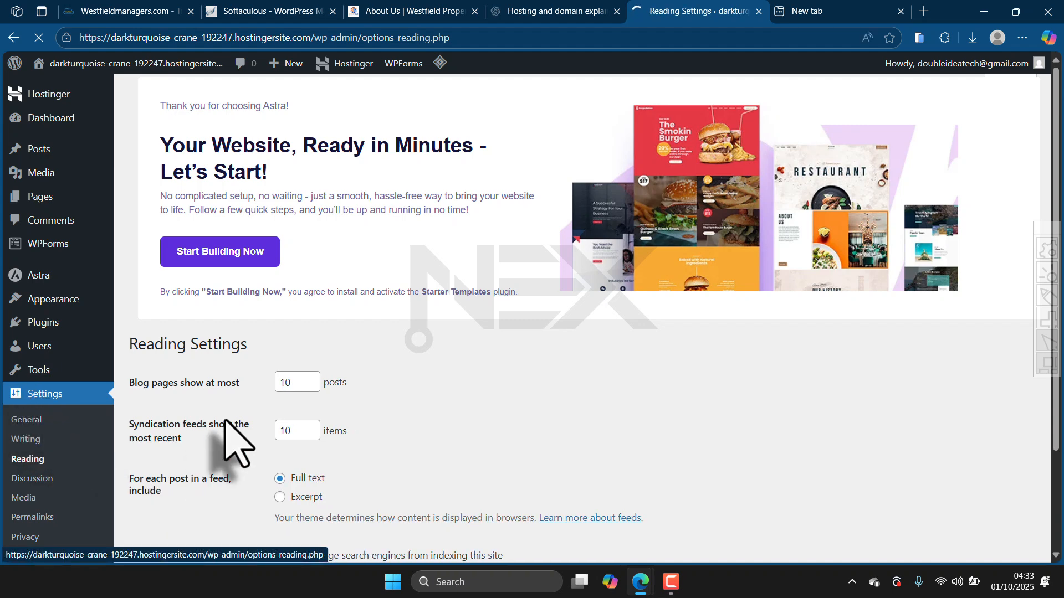
{"action": "scroll", "coordinate": [332, 355], "scroll_direction": "down", "scroll_amount": 3}
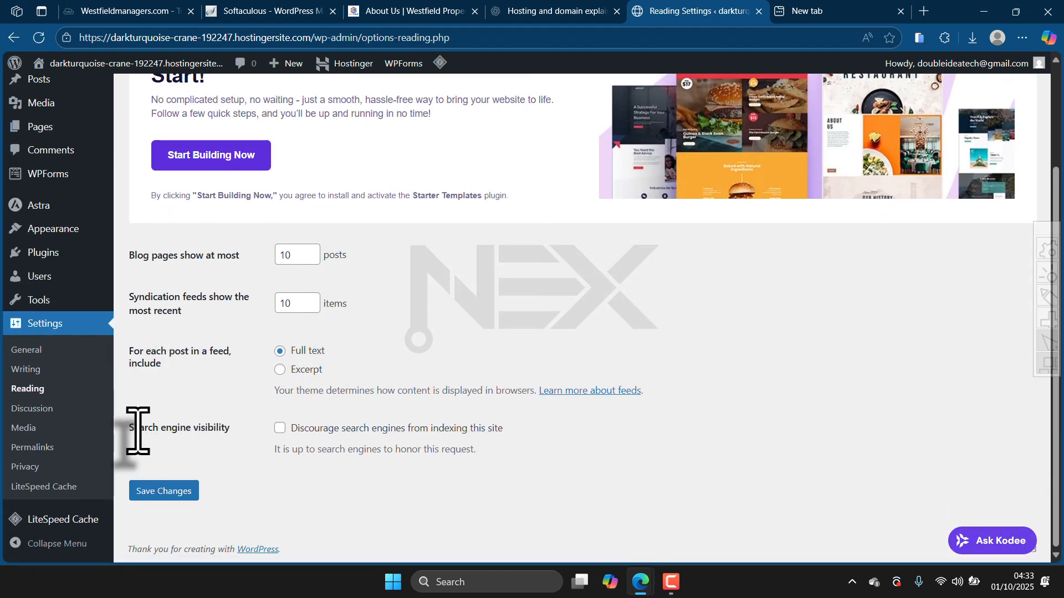
{"action": "left_click_drag", "start_coordinate": [143, 429], "coordinate": [183, 429]}
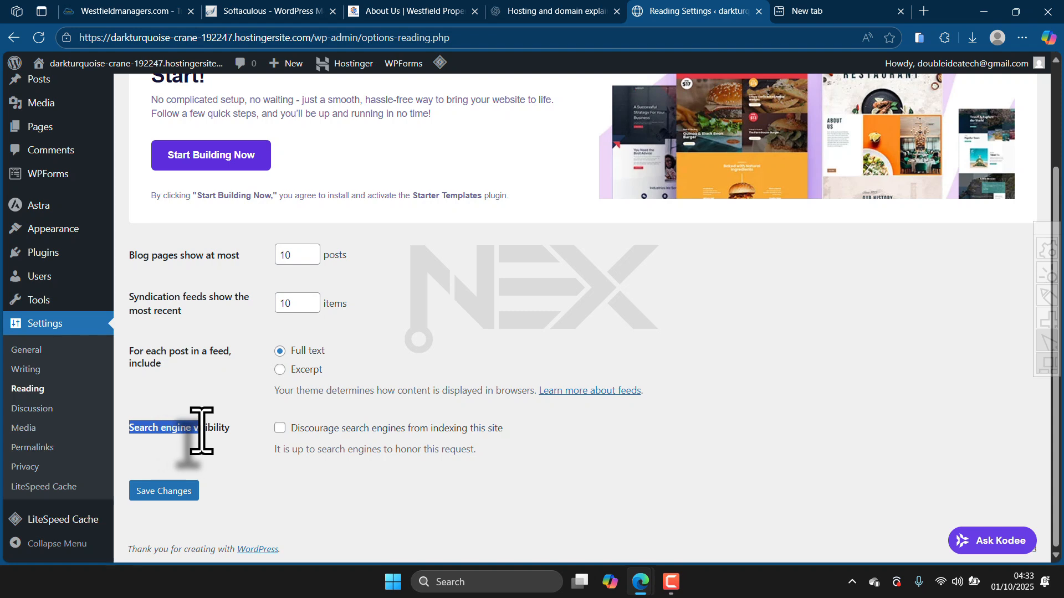
{"action": "left_click", "coordinate": [346, 431]}
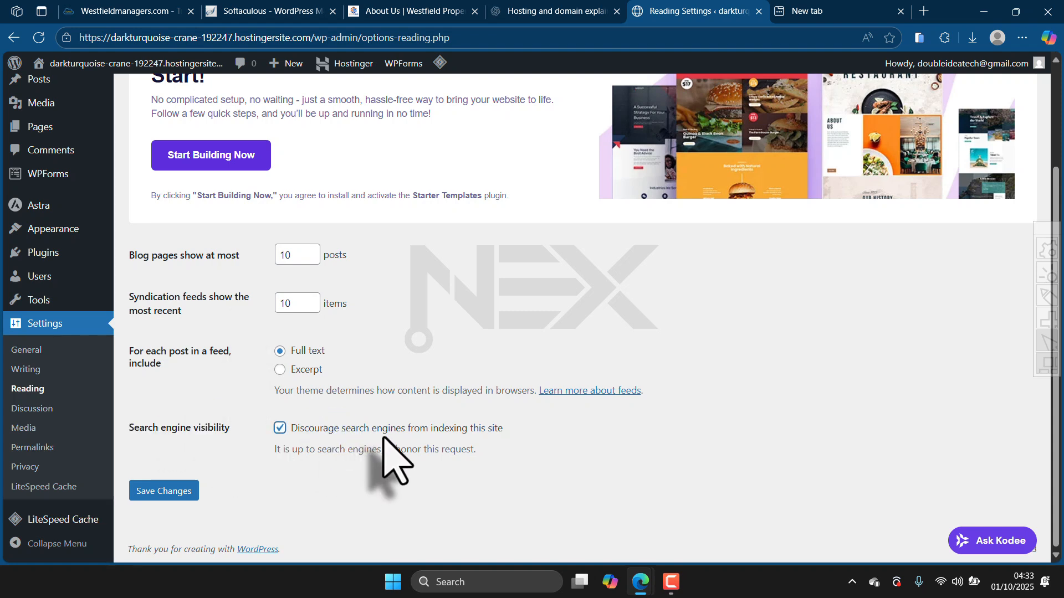
{"action": "left_click", "coordinate": [279, 428]}
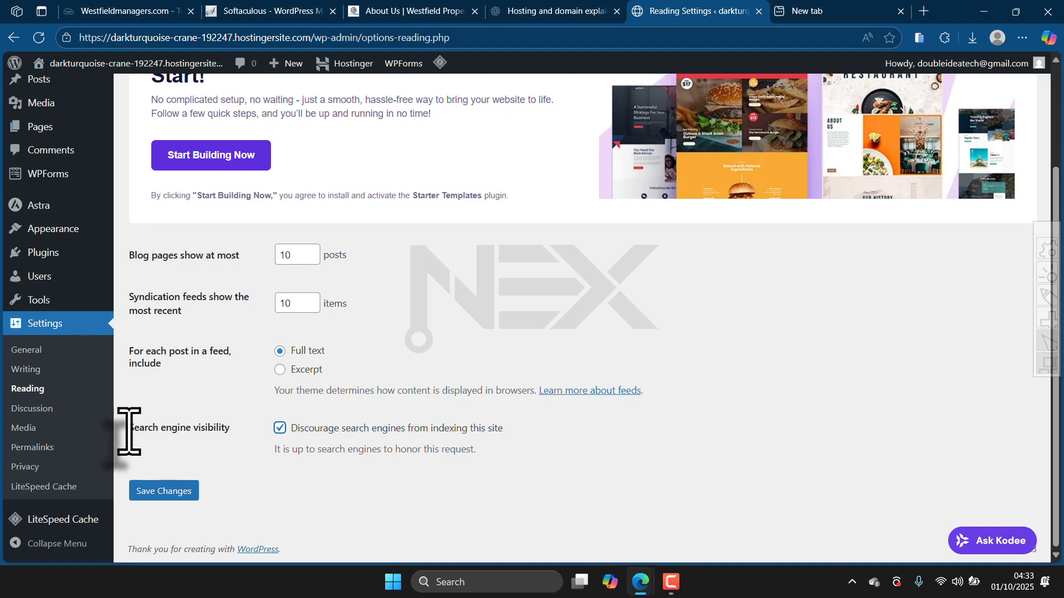
- Review the remaining reading options, then move to the empty new browser tab
{"action": "left_click_drag", "start_coordinate": [128, 430], "coordinate": [225, 430]}
{"action": "left_click", "coordinate": [216, 443]}
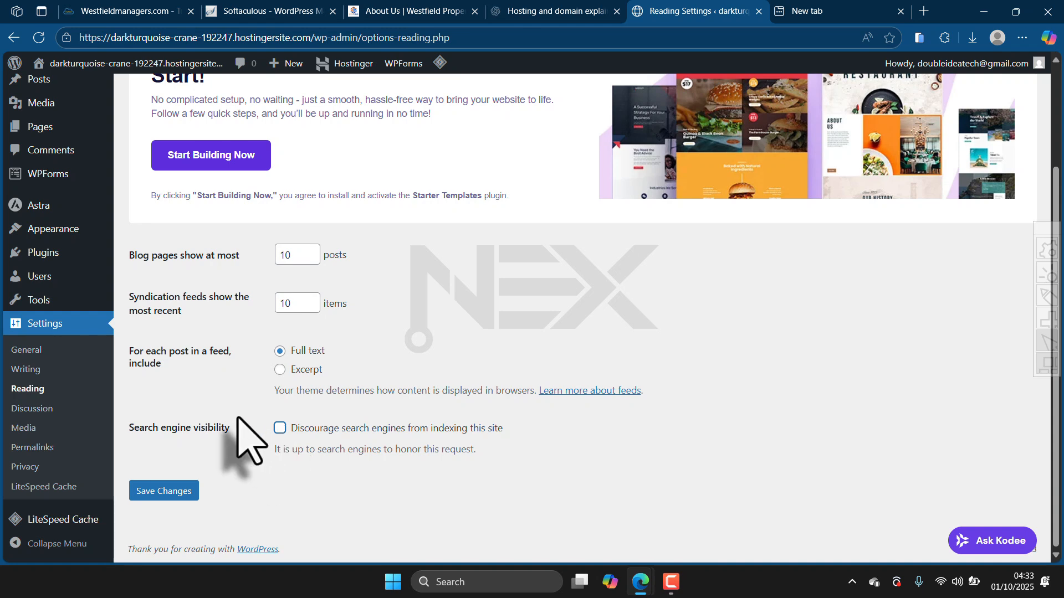
{"action": "left_click", "coordinate": [798, 12]}
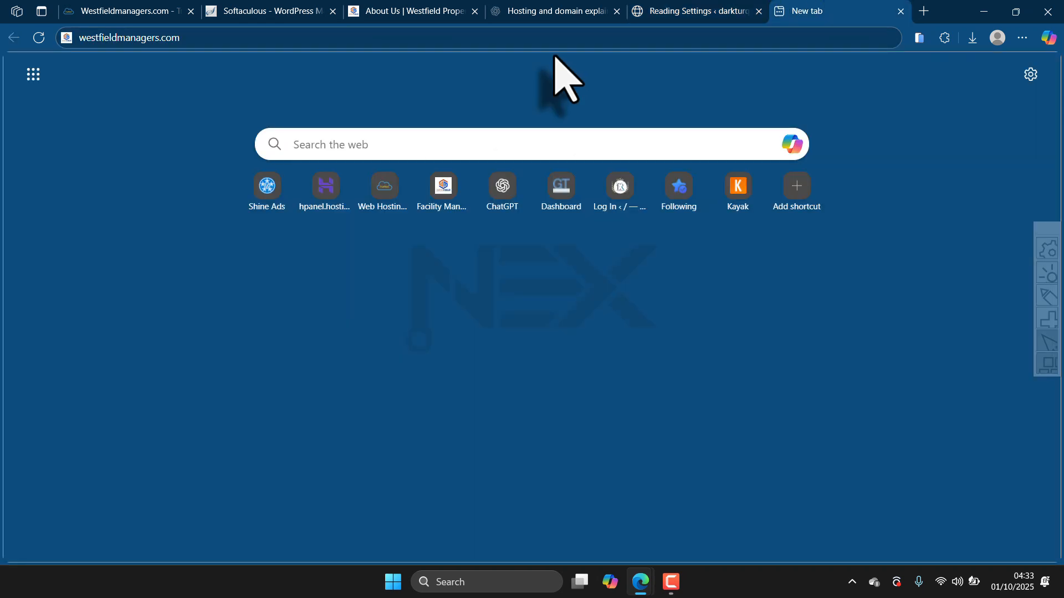
- Open the Westfield site's Dashboard from its site-name menu, then return to the Hostinger Reading Settings
{"action": "left_click", "coordinate": [190, 36]}
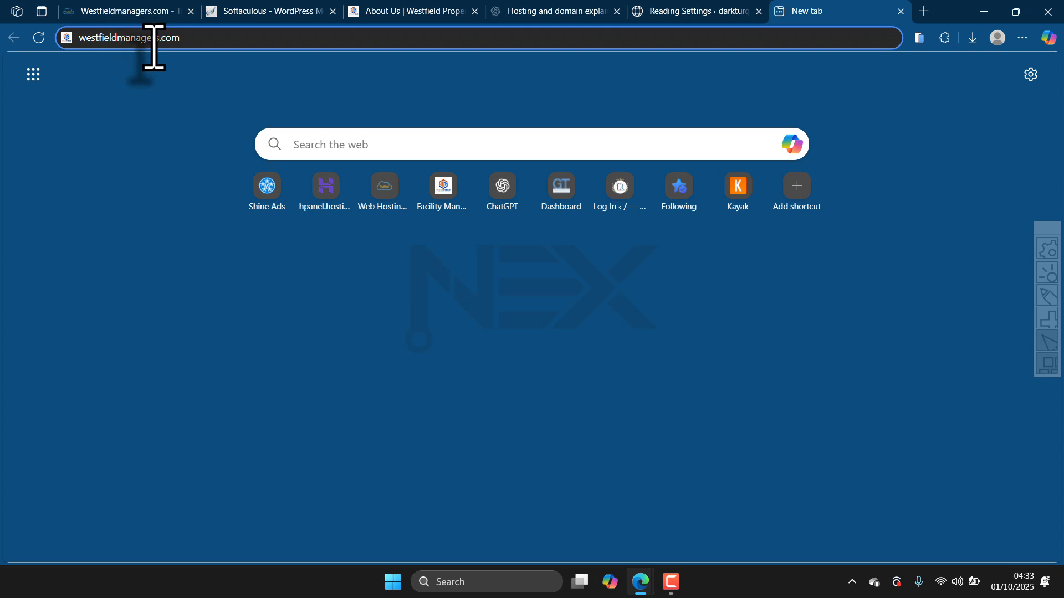
{"action": "left_click", "coordinate": [669, 8]}
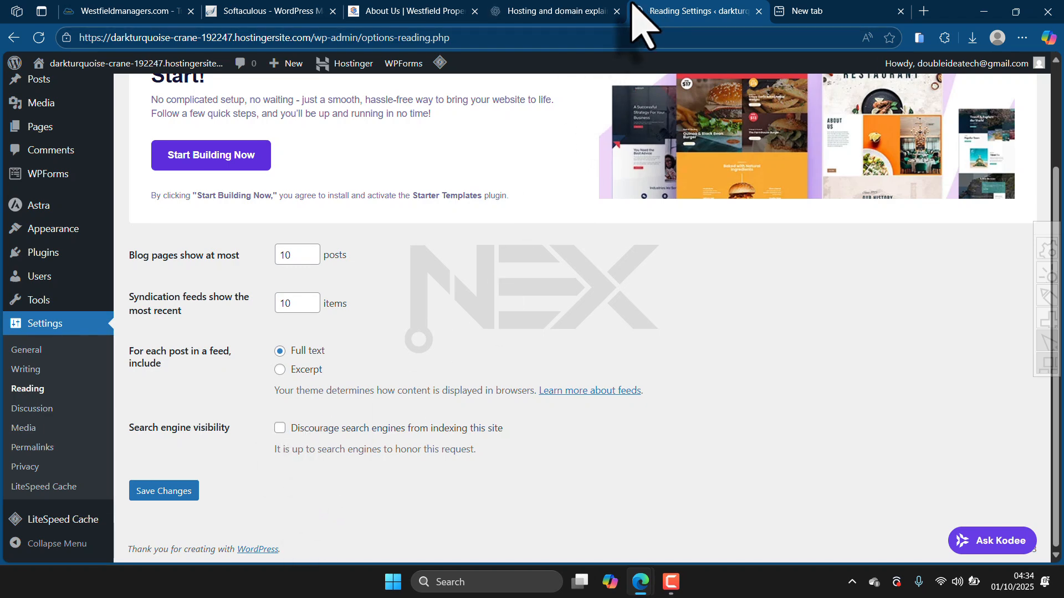
{"action": "left_click", "coordinate": [435, 11]}
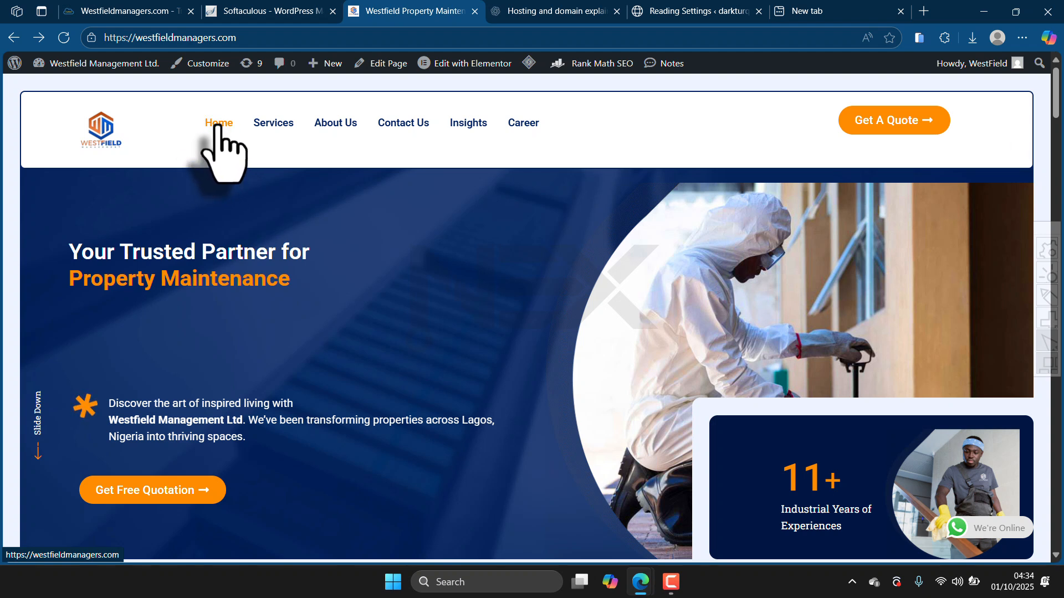
{"action": "left_click", "coordinate": [240, 37]}
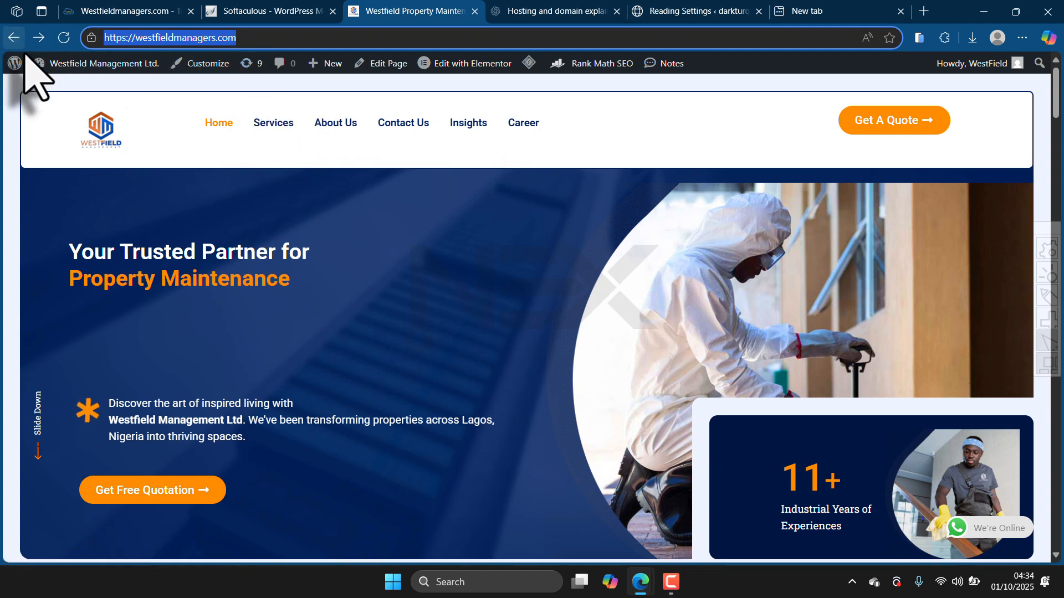
{"action": "mouse_move", "coordinate": [39, 63]}
{"action": "left_click", "coordinate": [54, 84]}
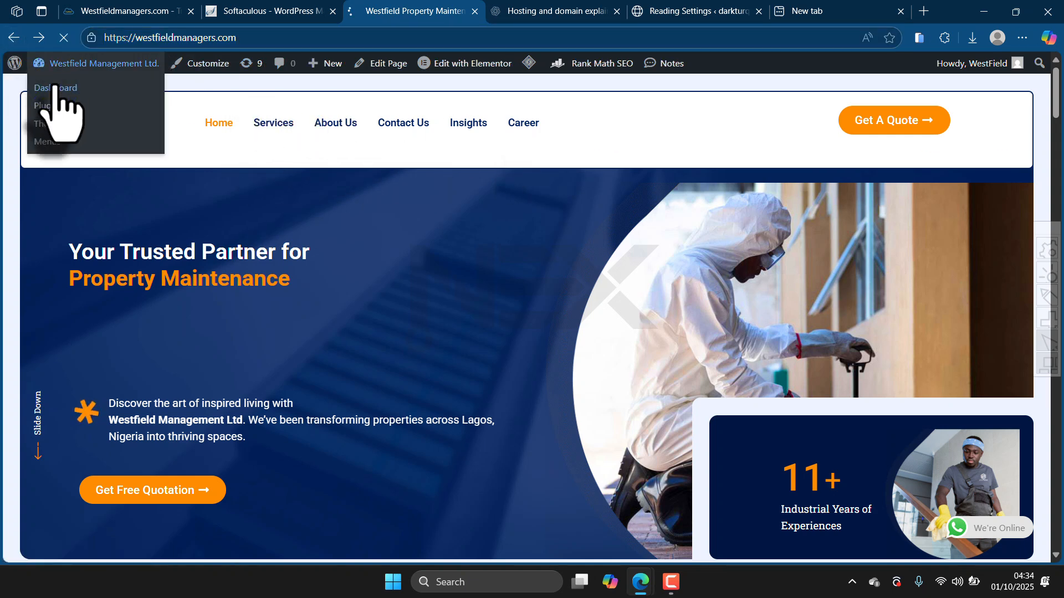
{"action": "left_click", "coordinate": [543, 11]}
{"action": "left_click", "coordinate": [643, 11]}
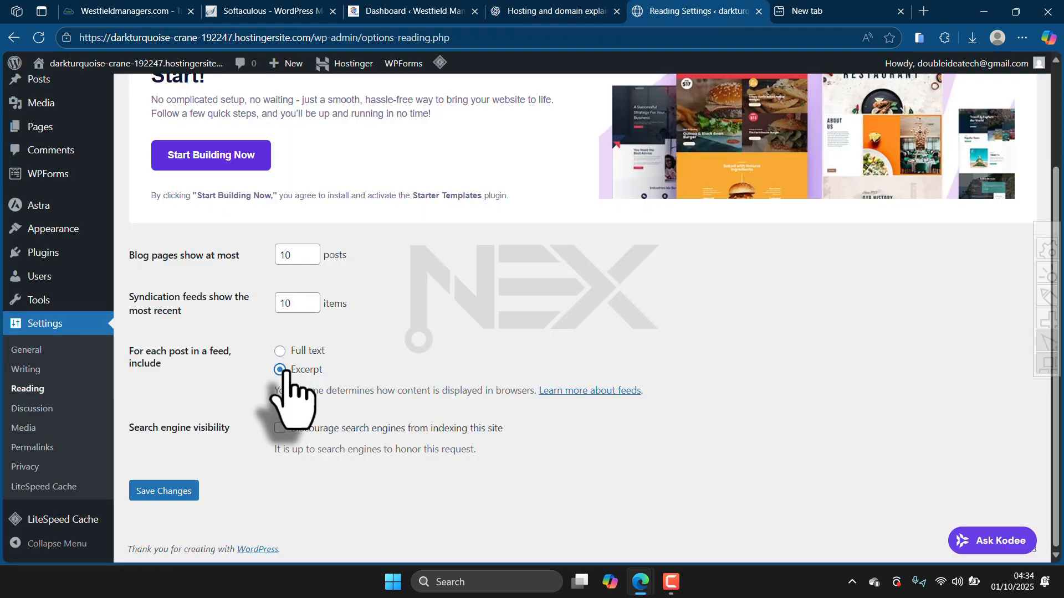
- Browse the Westfield site's wp-admin dashboard and its sidebar settings menu
{"action": "scroll", "coordinate": [298, 379], "scroll_direction": "up", "scroll_amount": 1}
{"action": "scroll", "coordinate": [299, 378], "scroll_direction": "down", "scroll_amount": 1}
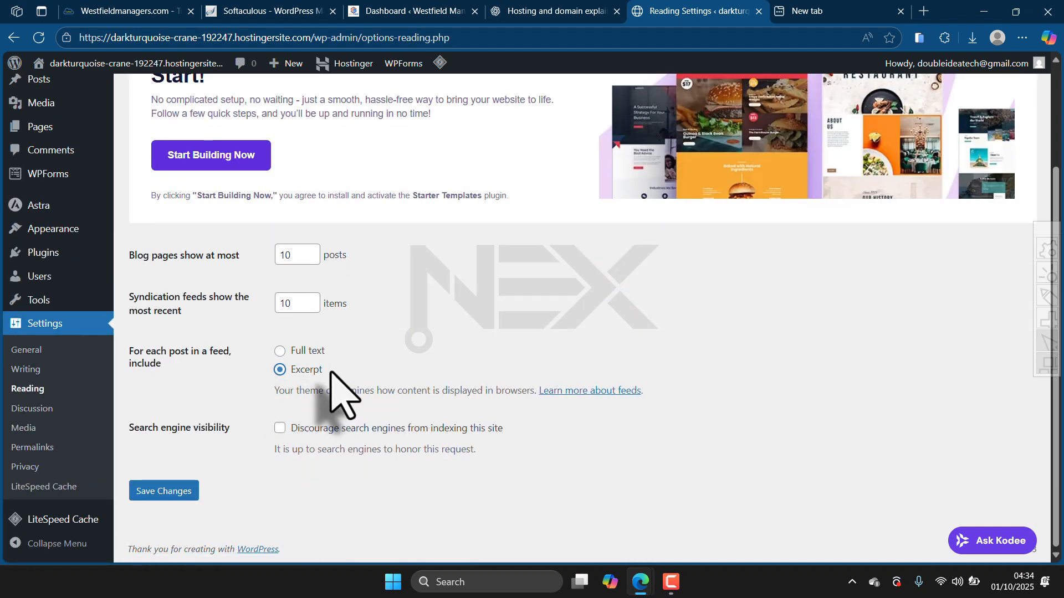
{"action": "scroll", "coordinate": [328, 352], "scroll_direction": "up", "scroll_amount": 3}
{"action": "scroll", "coordinate": [315, 332], "scroll_direction": "down", "scroll_amount": 1}
{"action": "scroll", "coordinate": [166, 443], "scroll_direction": "up", "scroll_amount": 1}
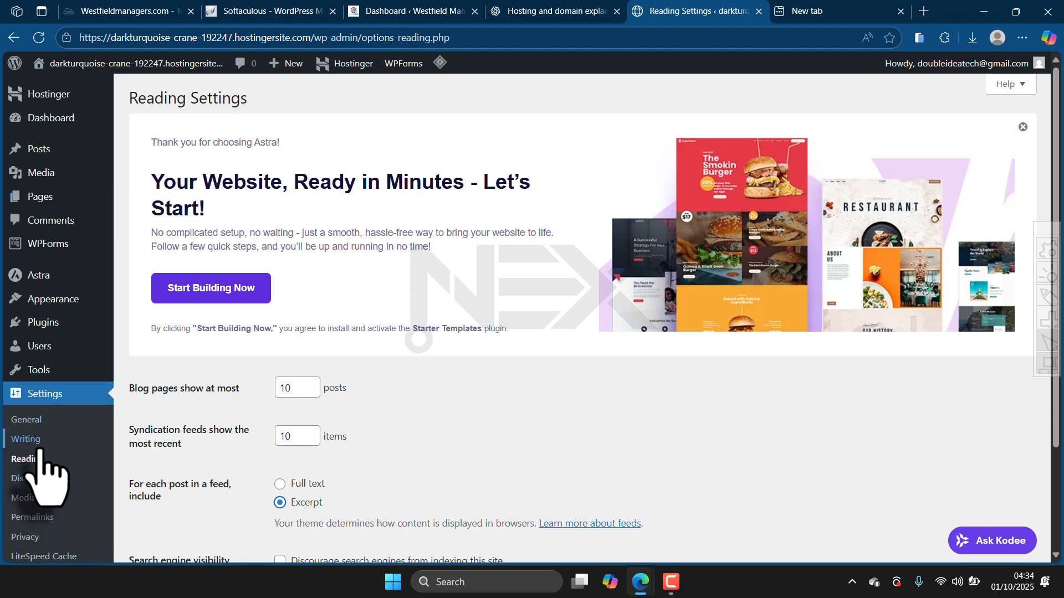
{"action": "left_click", "coordinate": [421, 11]}
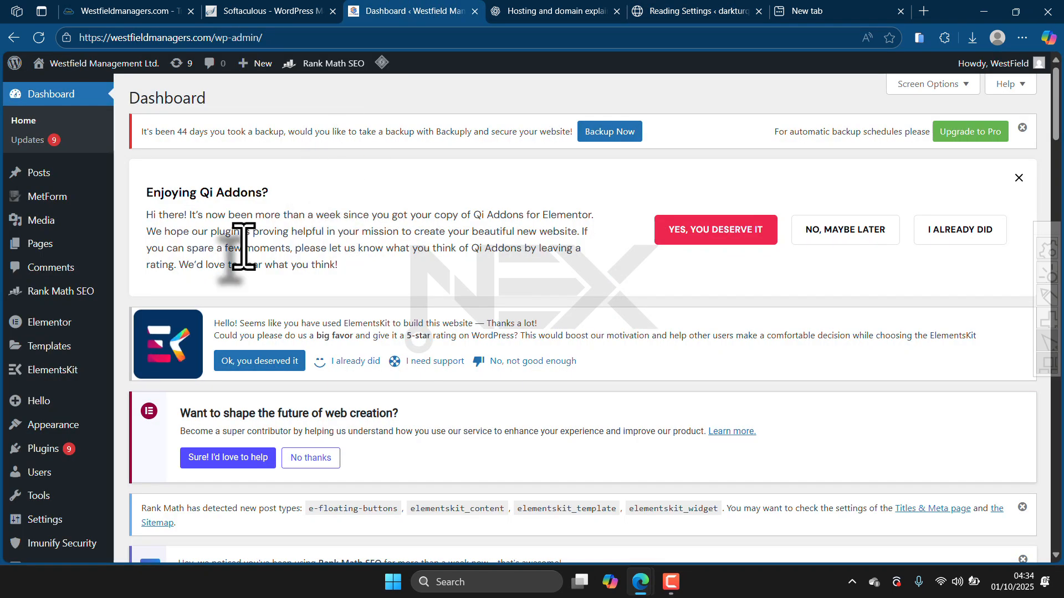
{"action": "scroll", "coordinate": [58, 383], "scroll_direction": "down", "scroll_amount": 2}
{"action": "mouse_move", "coordinate": [43, 414]}
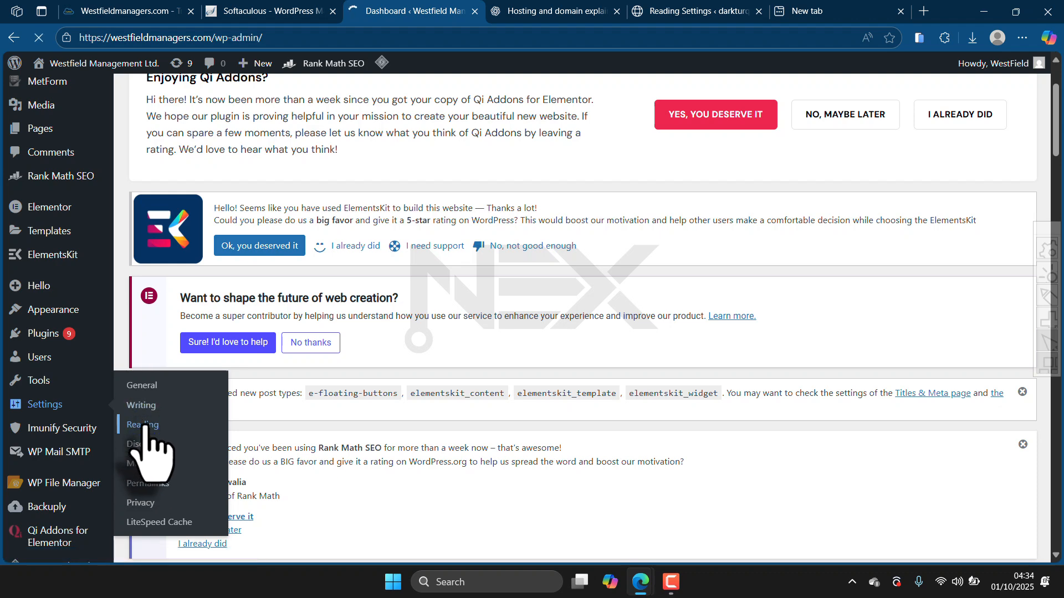
{"action": "scroll", "coordinate": [296, 432], "scroll_direction": "down", "scroll_amount": 4}
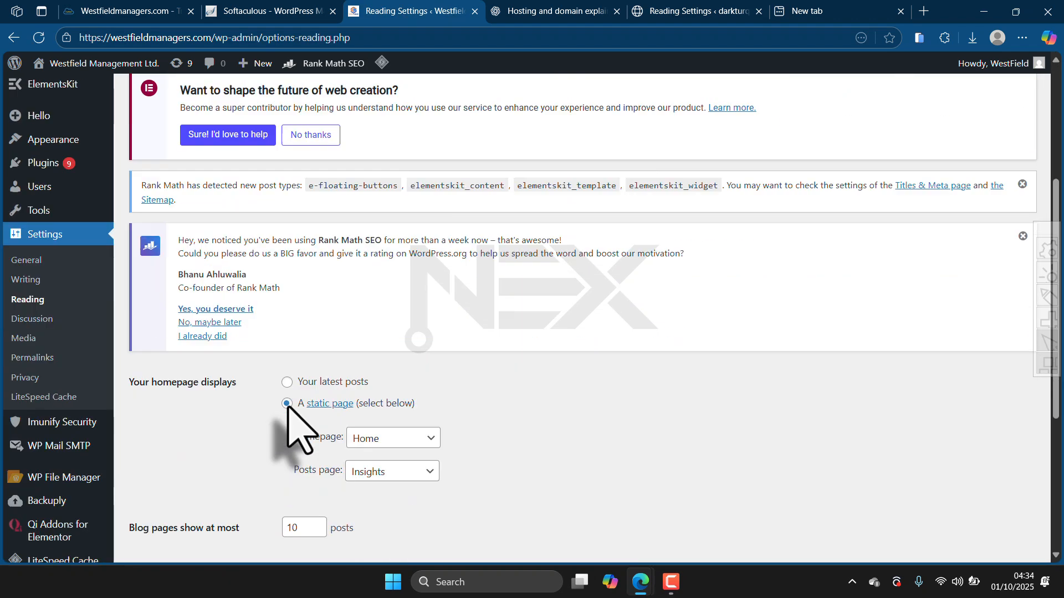
{"action": "scroll", "coordinate": [296, 429], "scroll_direction": "down", "scroll_amount": 1}
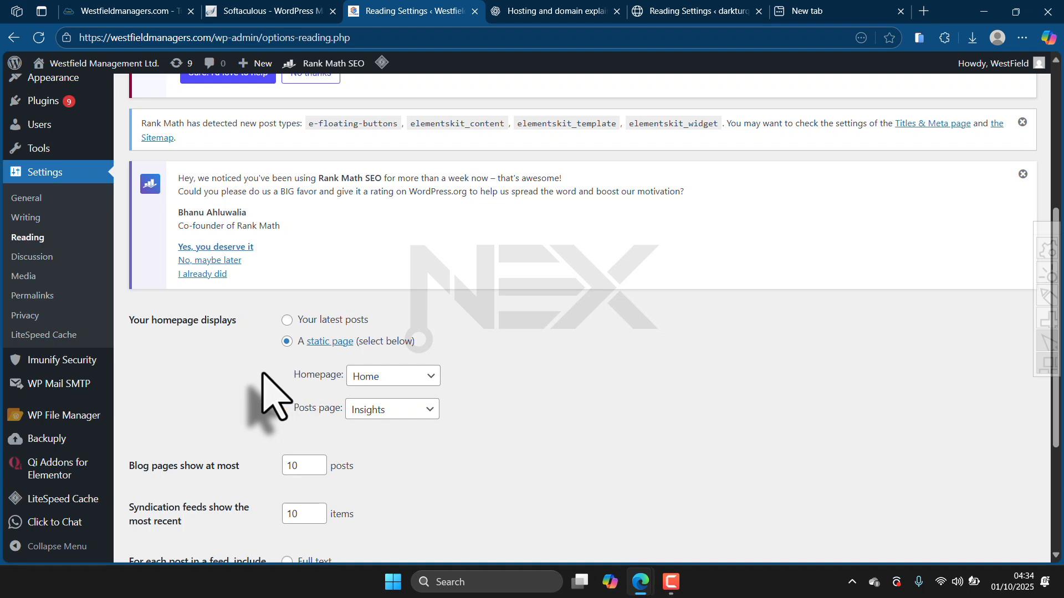
- Compare with Hostinger's Reading settings, then view Westfield's static homepage: Home with Insights as posts page
{"action": "left_click", "coordinate": [654, 11]}
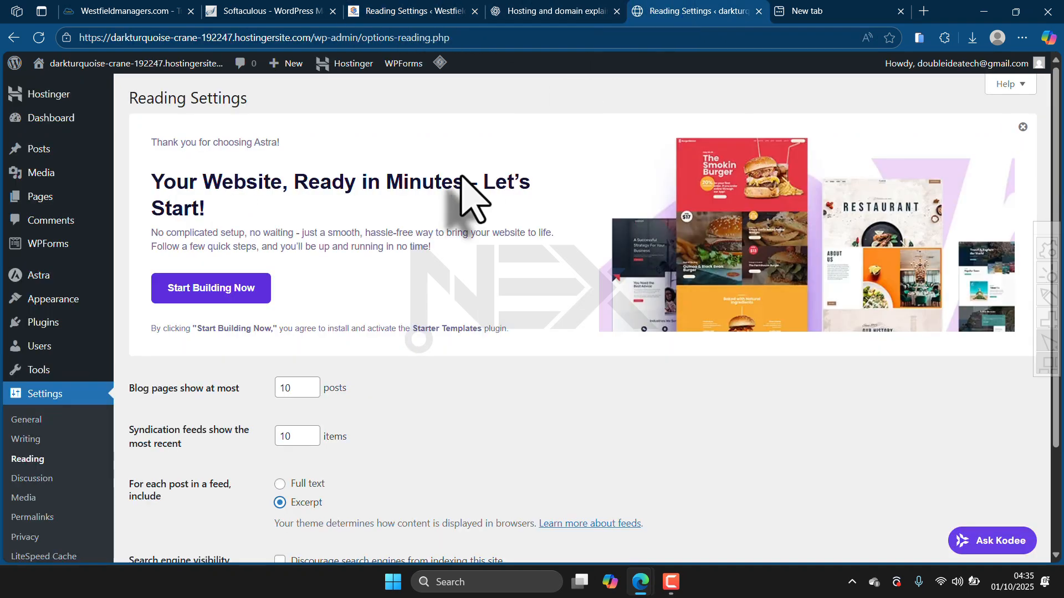
{"action": "scroll", "coordinate": [258, 418], "scroll_direction": "down", "scroll_amount": 2}
{"action": "scroll", "coordinate": [258, 415], "scroll_direction": "up", "scroll_amount": 2}
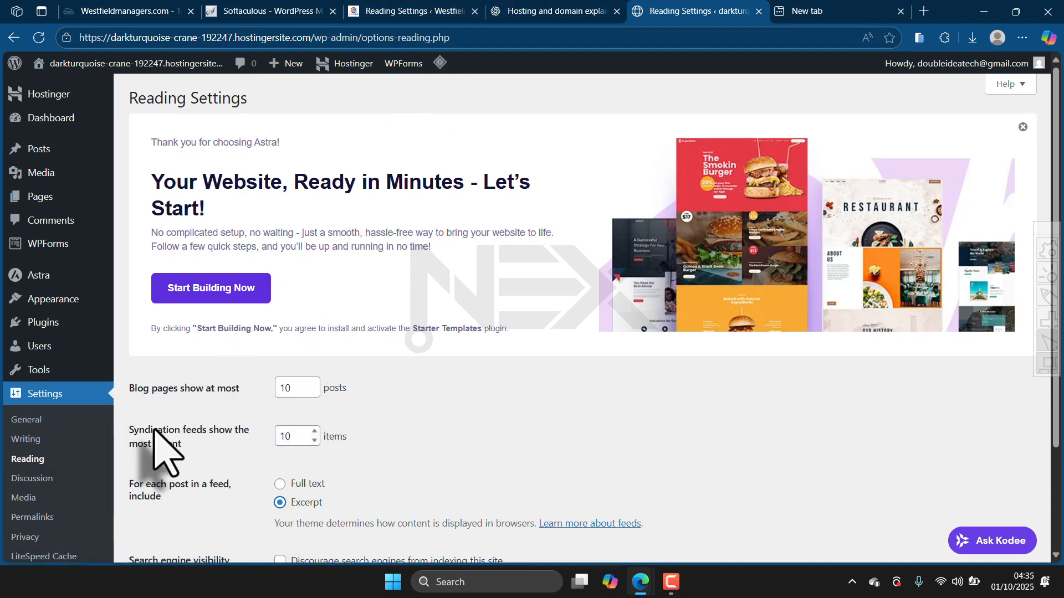
{"action": "left_click", "coordinate": [407, 10]}
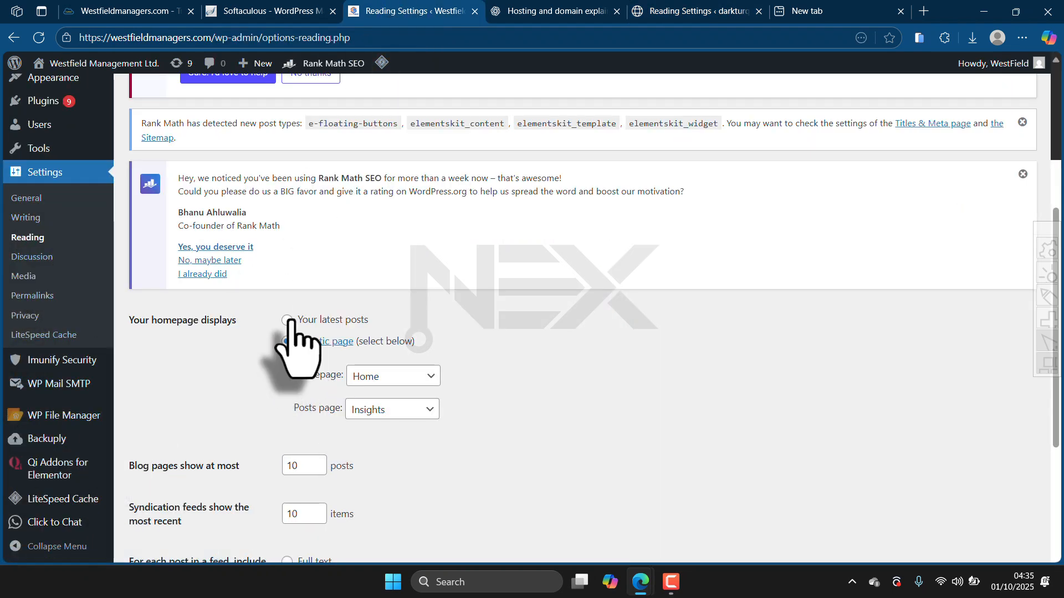
{"action": "scroll", "coordinate": [355, 338], "scroll_direction": "up", "scroll_amount": 1}
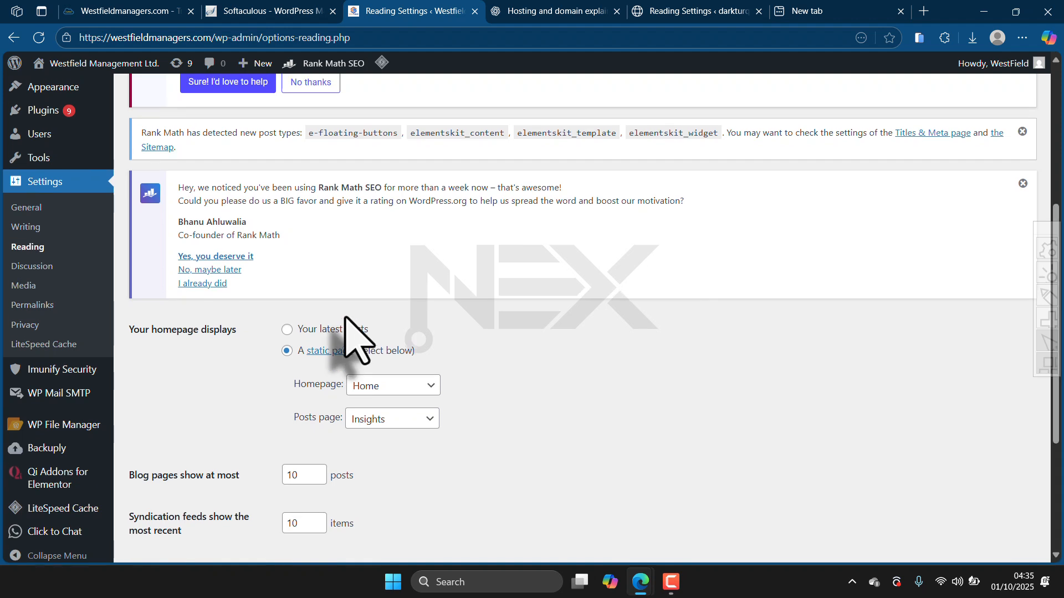
- Preview the Hostinger site's public front page, then go to Westfield's Reading settings
{"action": "left_click", "coordinate": [685, 12]}
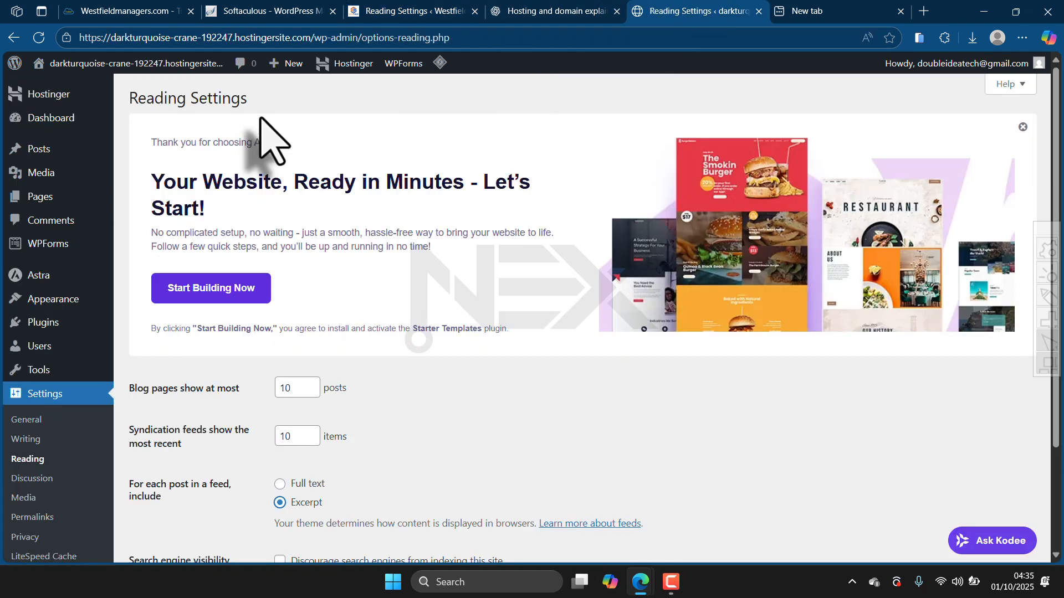
{"action": "left_click", "coordinate": [90, 65]}
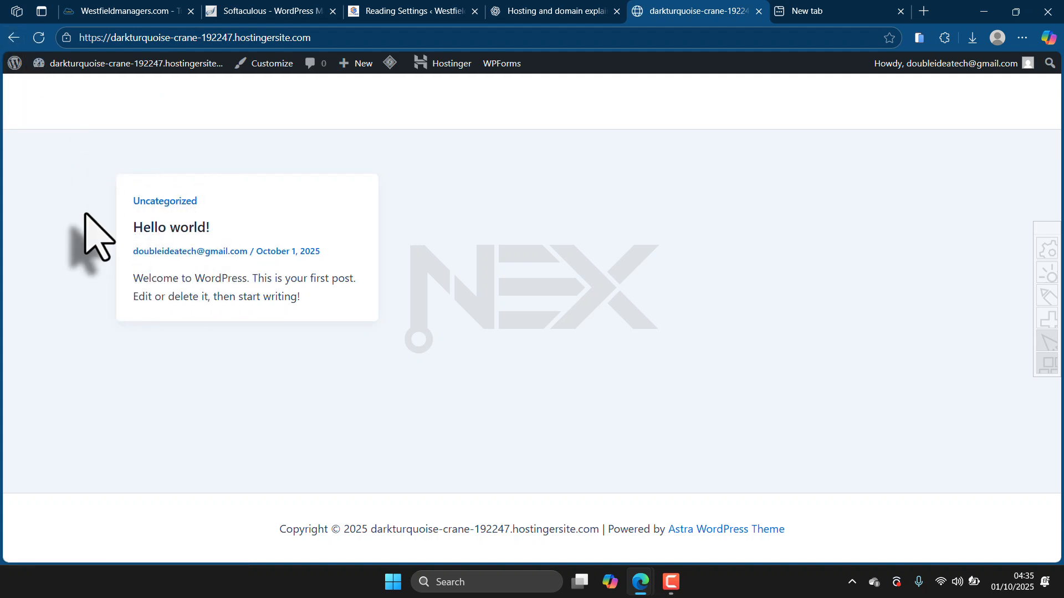
{"action": "left_click", "coordinate": [14, 37]}
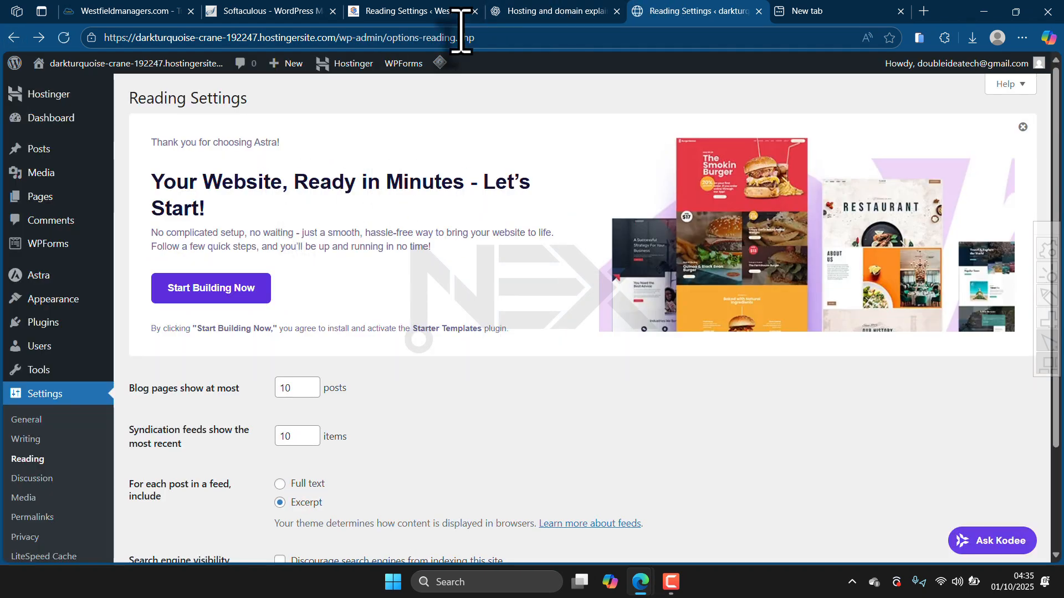
{"action": "left_click", "coordinate": [532, 12]}
{"action": "left_click", "coordinate": [429, 11]}
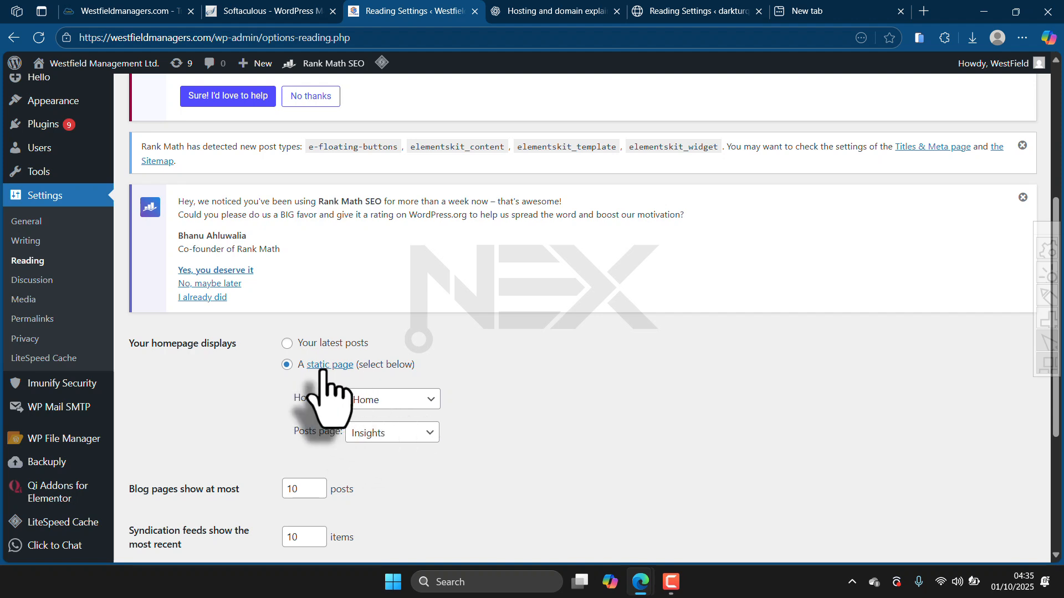
- Check Westfield's homepage and posts page lists, keeping Home and Insights selected
{"action": "left_click", "coordinate": [422, 400]}
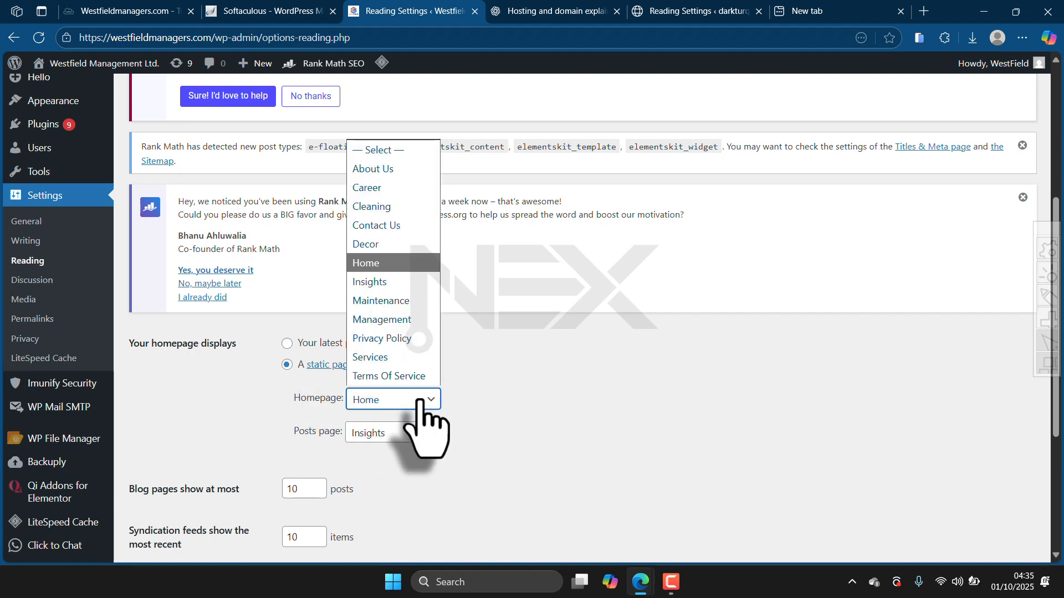
{"action": "left_click", "coordinate": [504, 464]}
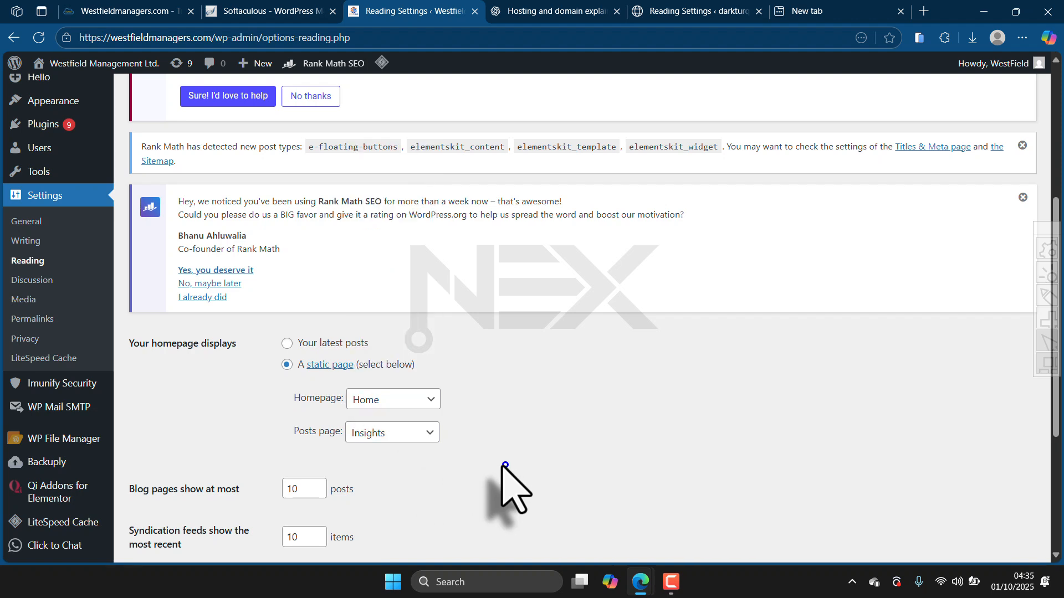
{"action": "left_click", "coordinate": [389, 438]}
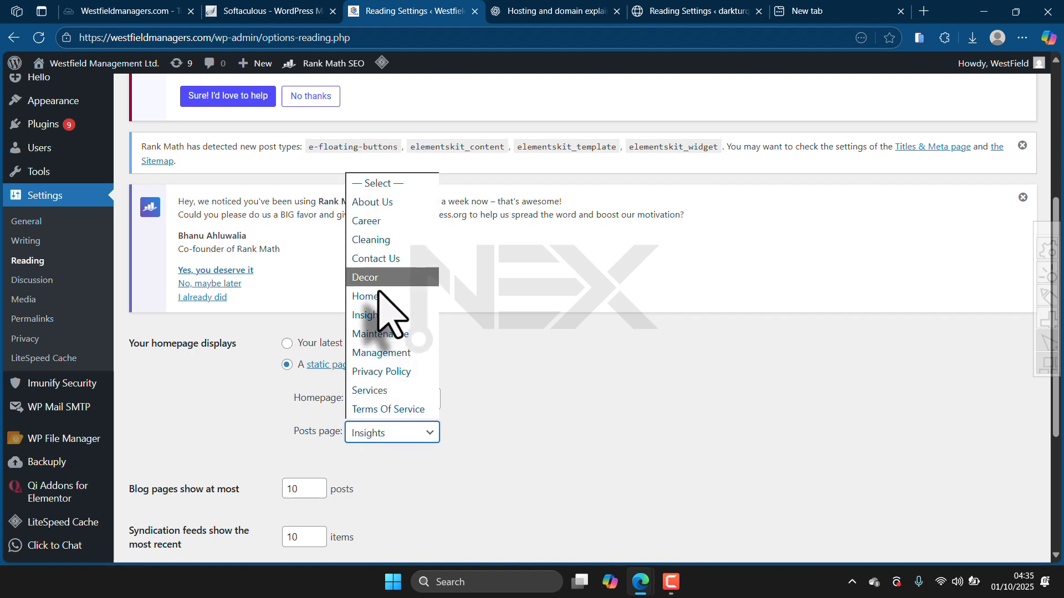
{"action": "left_click", "coordinate": [452, 382]}
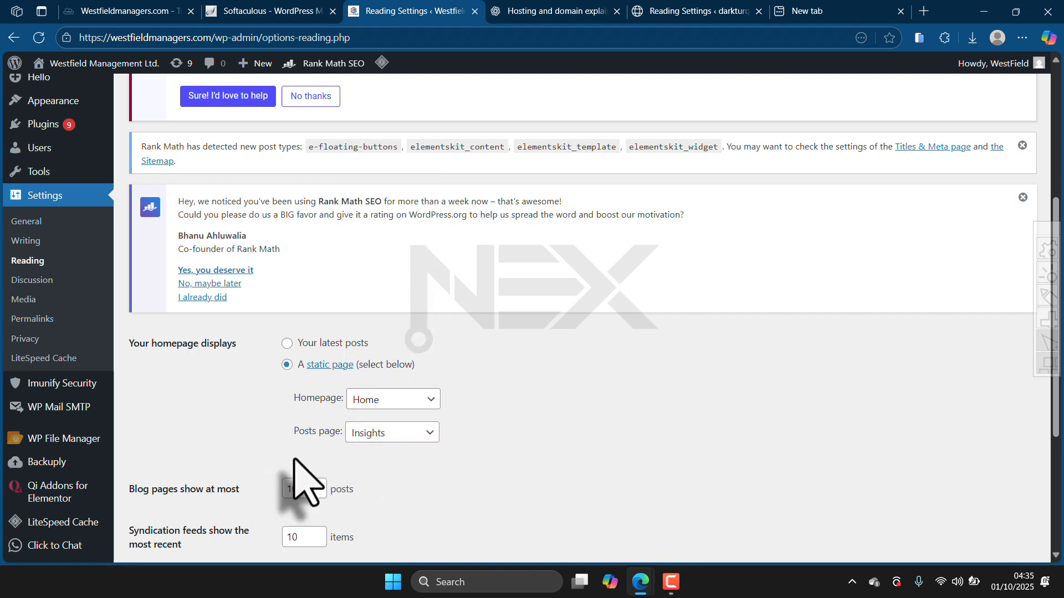
{"action": "scroll", "coordinate": [278, 395], "scroll_direction": "down", "scroll_amount": 2}
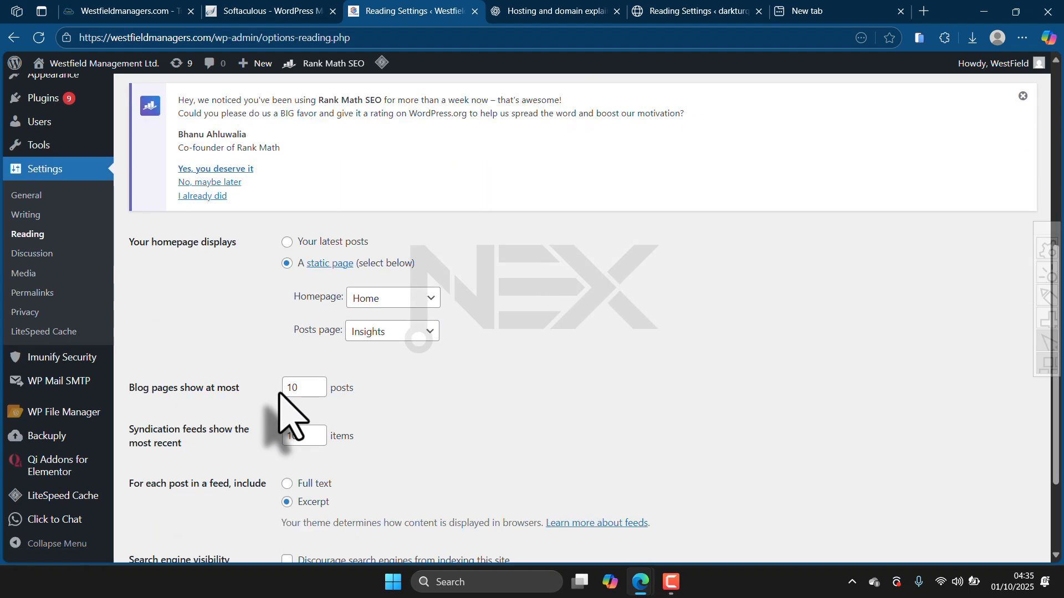
{"action": "scroll", "coordinate": [279, 394], "scroll_direction": "up", "scroll_amount": 1}
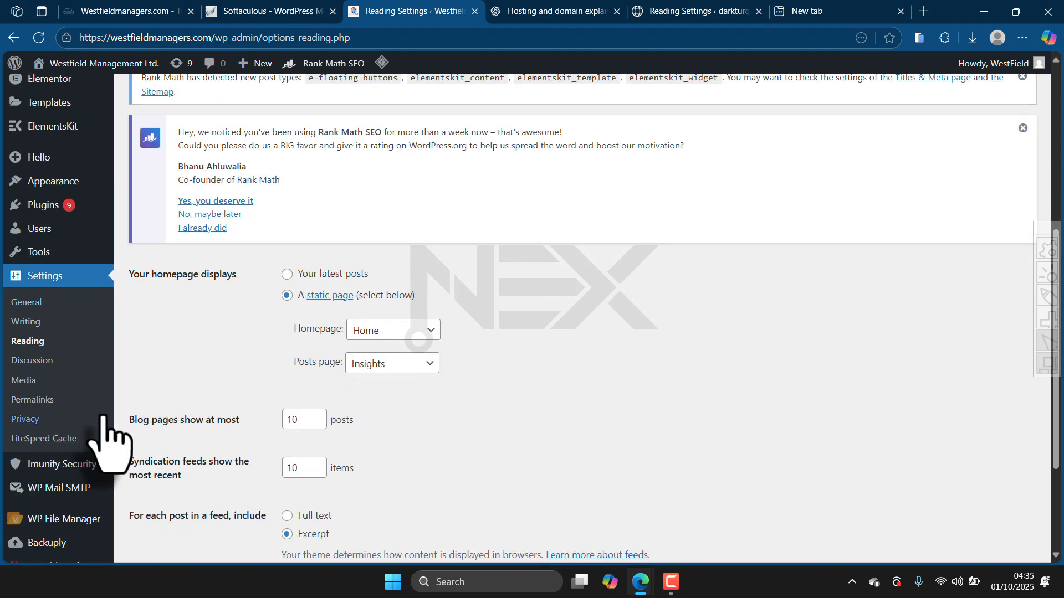
- On the Hostinger site's Reading settings, set feeds to include only an Excerpt of each post
{"action": "left_click", "coordinate": [673, 11]}
{"action": "scroll", "coordinate": [194, 391], "scroll_direction": "down", "scroll_amount": 3}
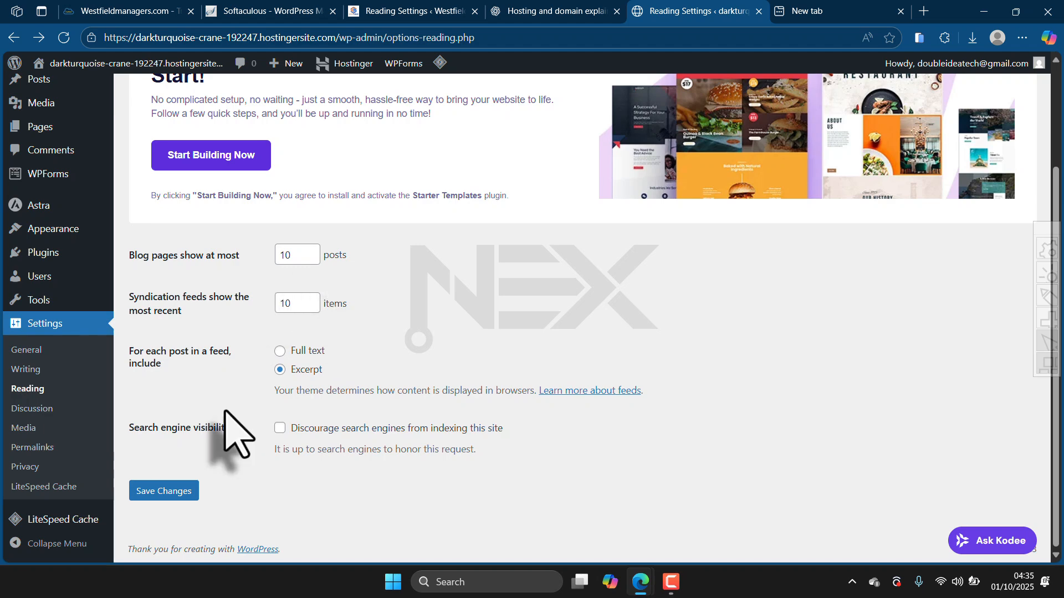
{"action": "left_click", "coordinate": [280, 369]}
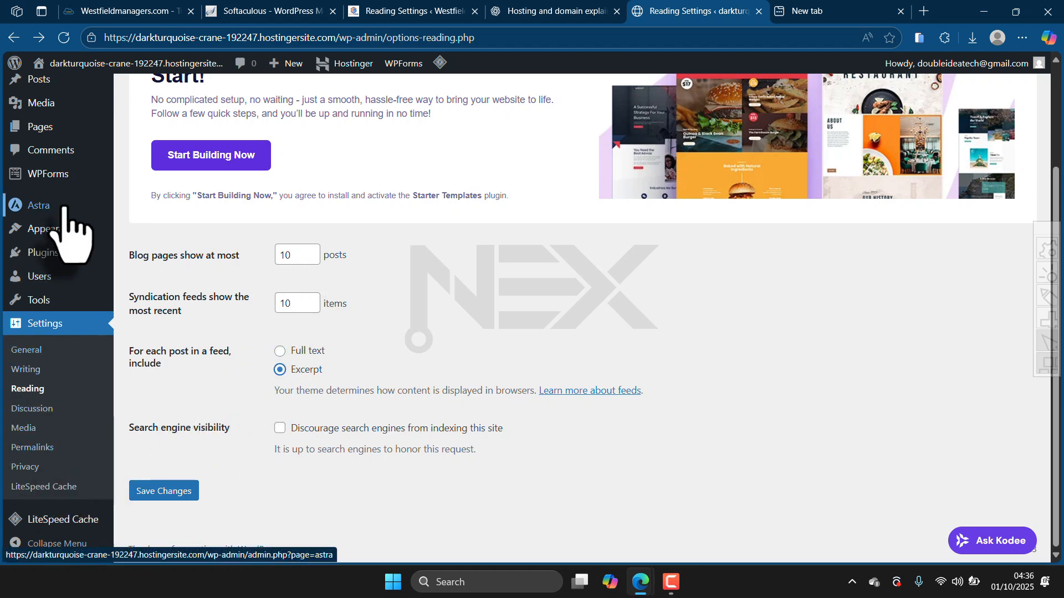
{"action": "scroll", "coordinate": [63, 208], "scroll_direction": "up", "scroll_amount": 3}
{"action": "scroll", "coordinate": [66, 211], "scroll_direction": "down", "scroll_amount": 3}
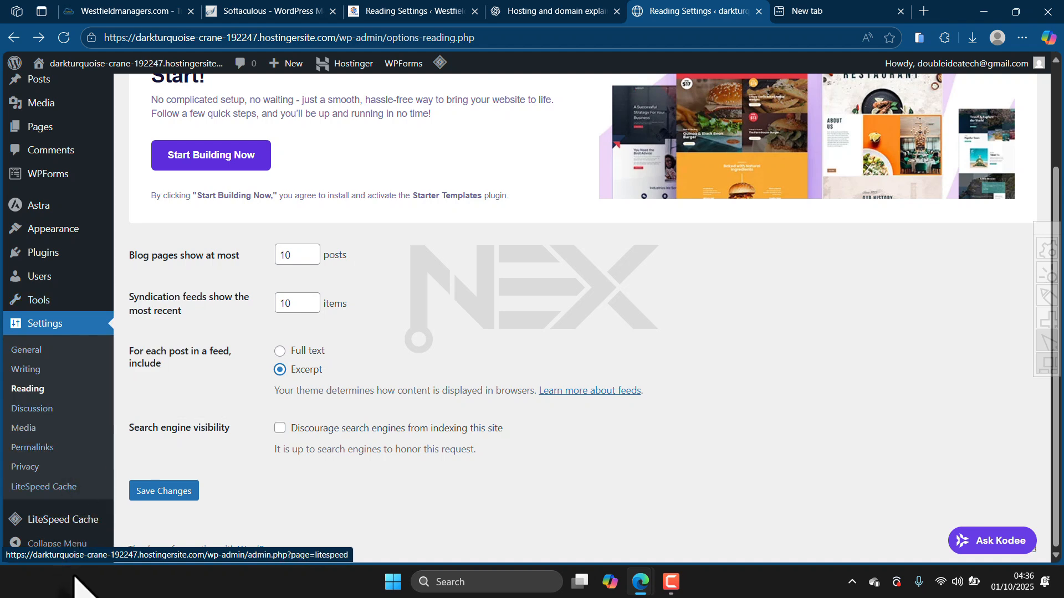
{"action": "mouse_move", "coordinate": [45, 524]}
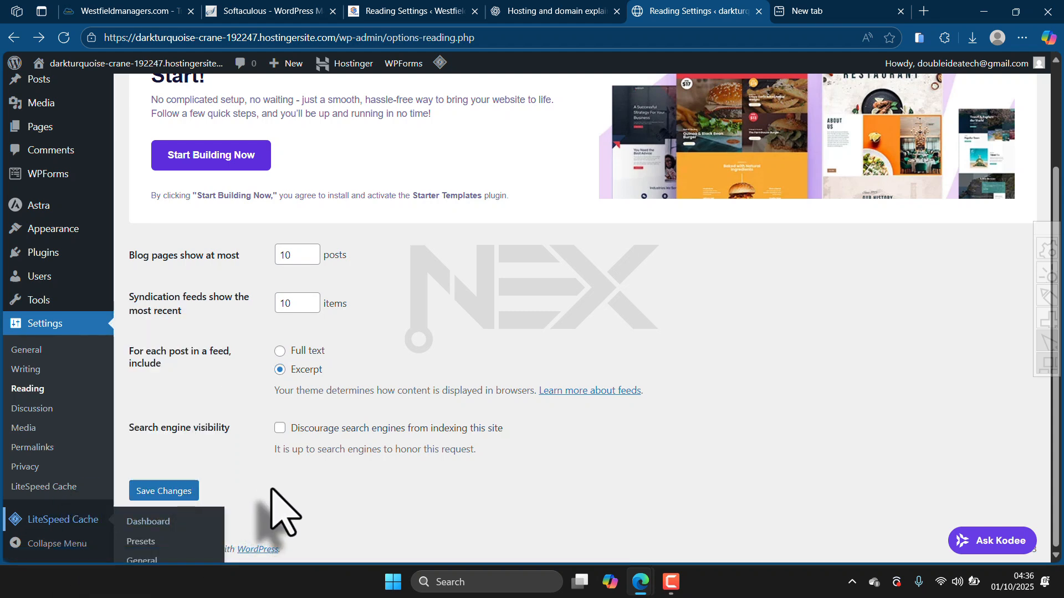
- Ask ChatGPT 'what is cache', then return to the temporary-domain WordPress Reading Settings
{"action": "left_click", "coordinate": [587, 5]}
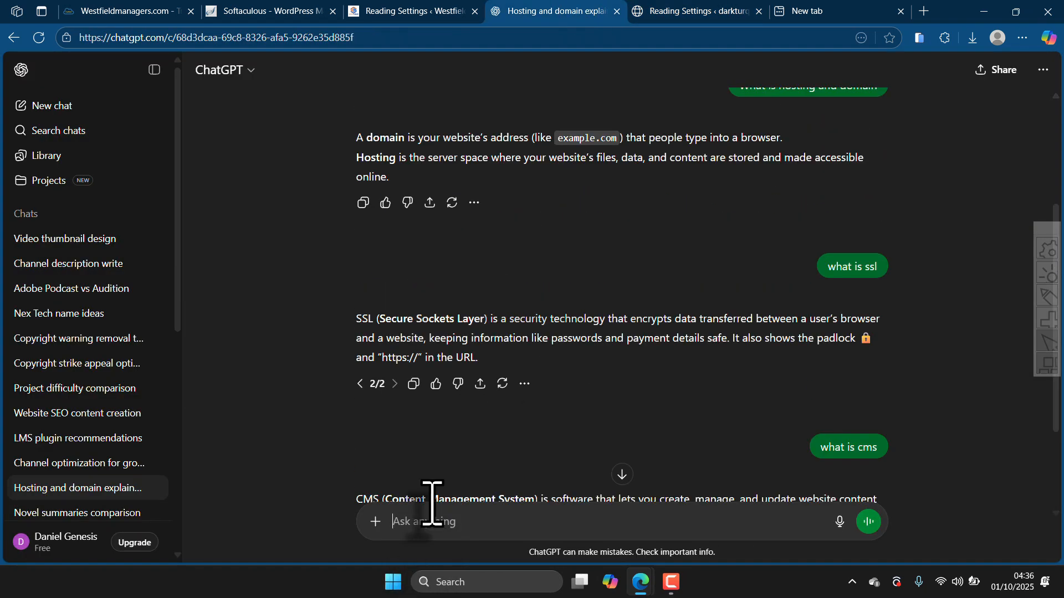
{"action": "scroll", "coordinate": [476, 465], "scroll_direction": "down", "scroll_amount": 2}
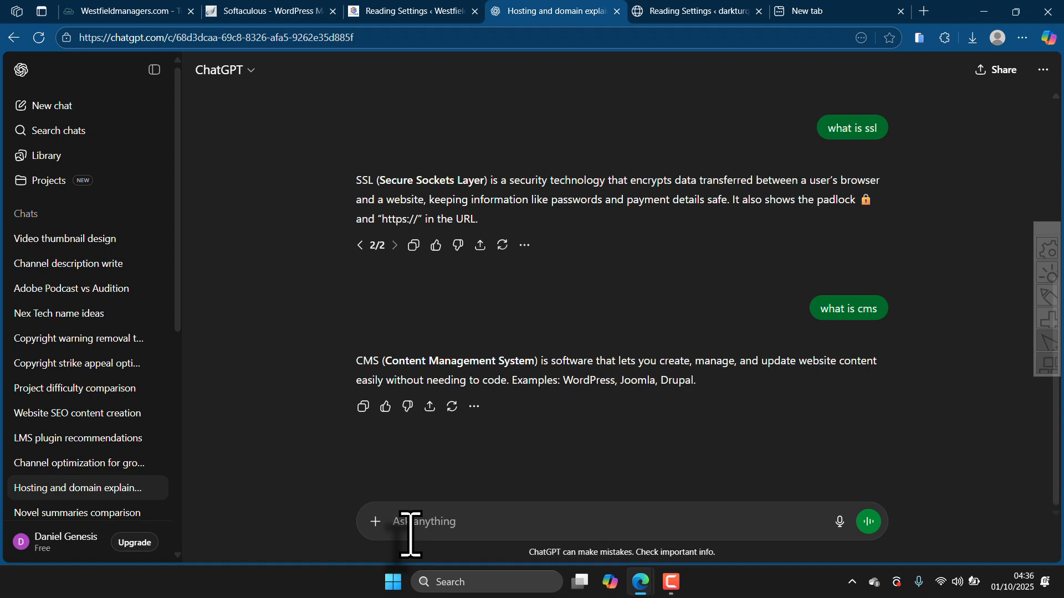
{"action": "type", "text": "wg"}
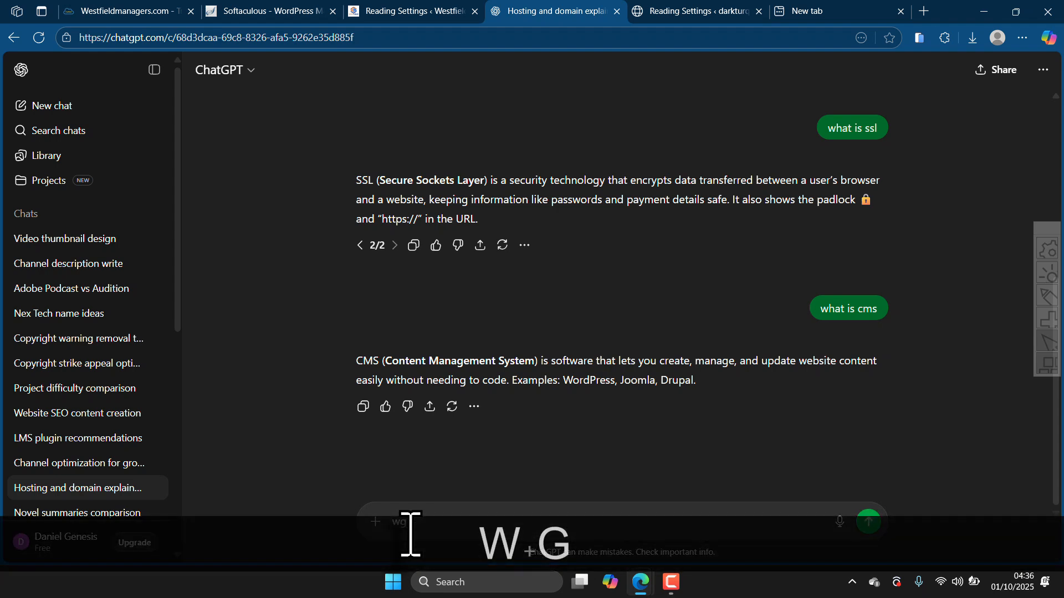
{"action": "key", "text": "BackSpace"}
{"action": "type", "text": "hat "}
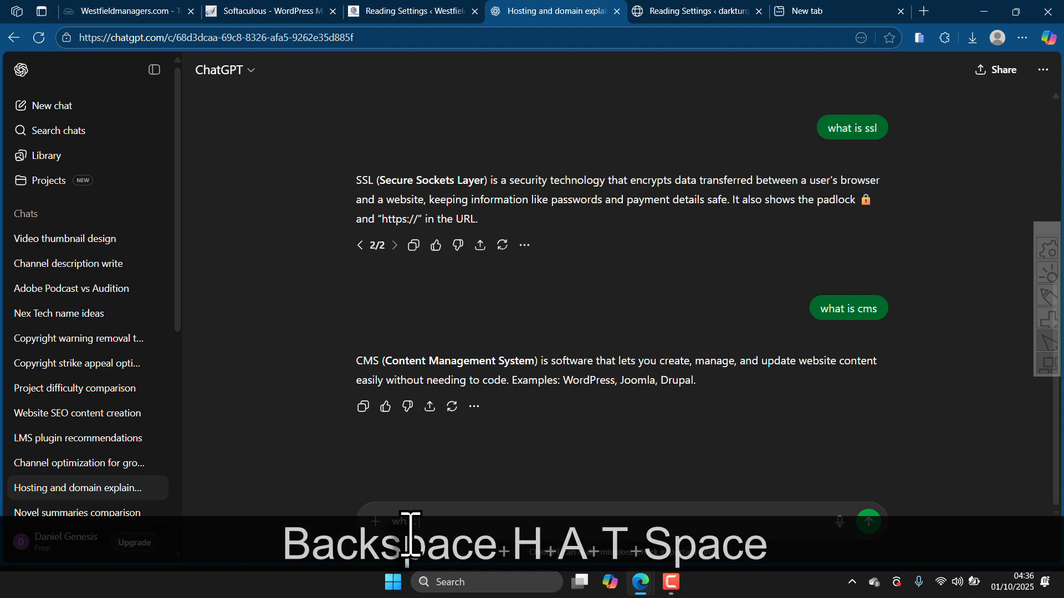
{"action": "type", "text": "is c"}
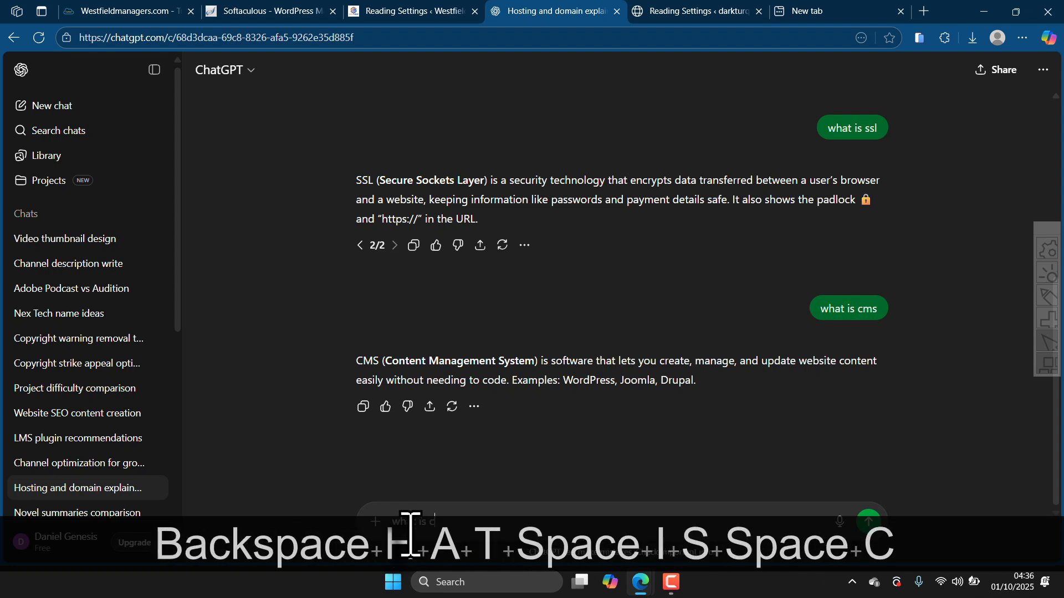
{"action": "type", "text": "ac"}
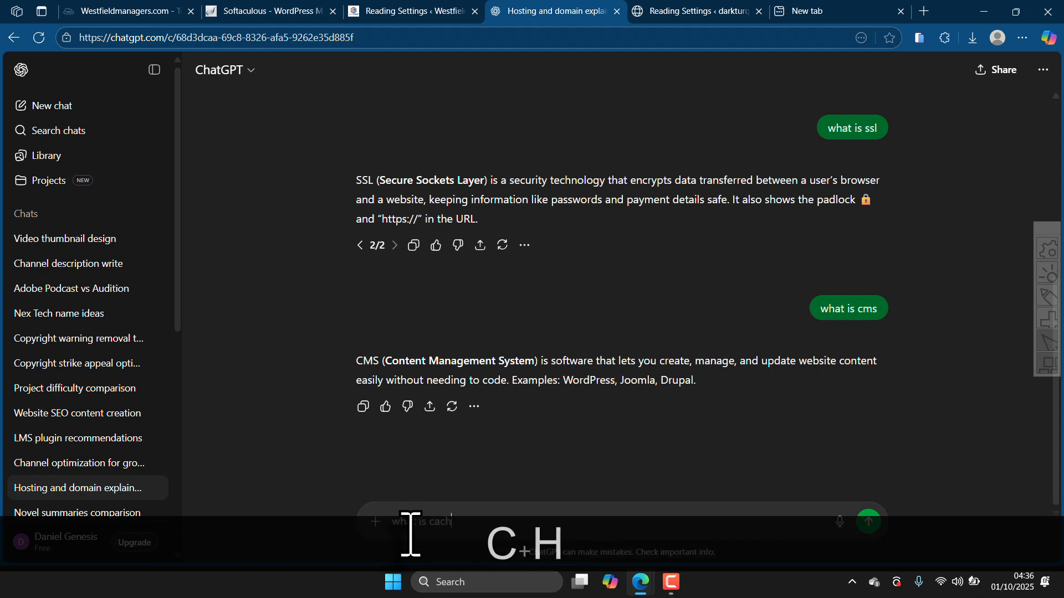
{"action": "type", "text": "he"}
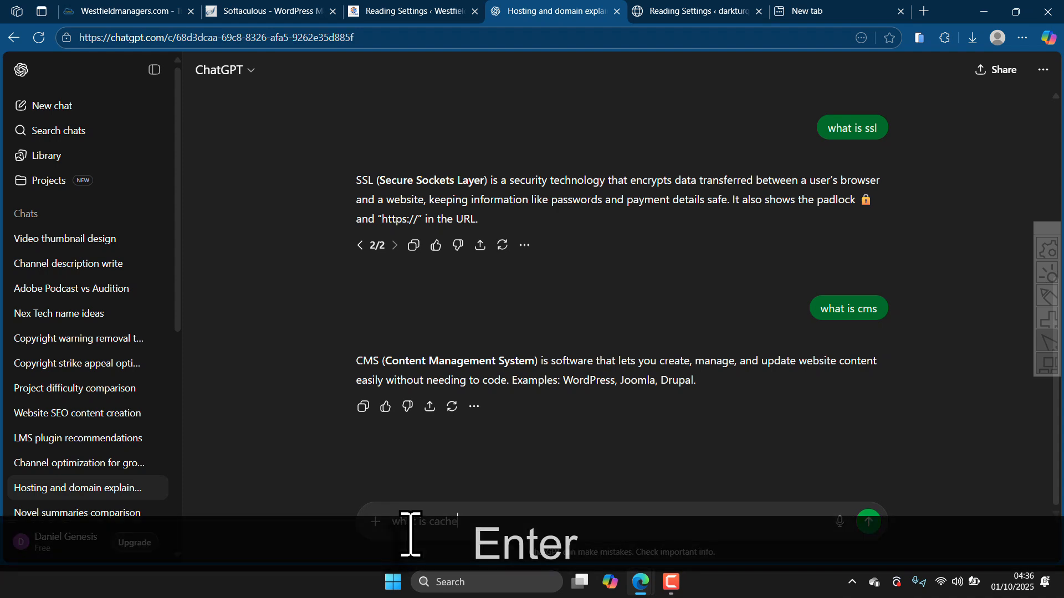
{"action": "key", "text": "Return"}
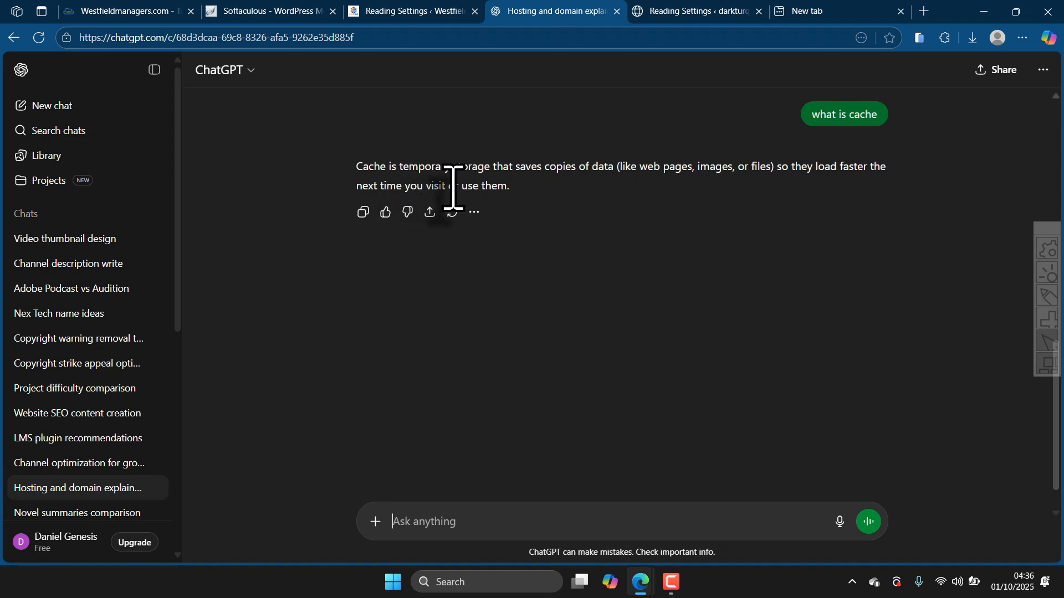
{"action": "left_click", "coordinate": [694, 10]}
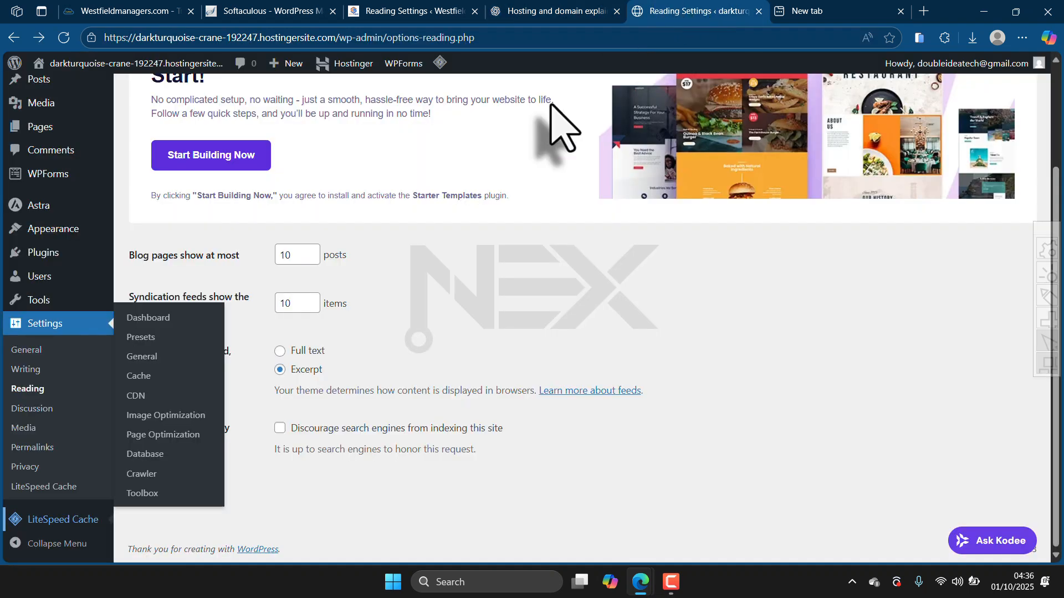
{"action": "left_click", "coordinate": [227, 512]}
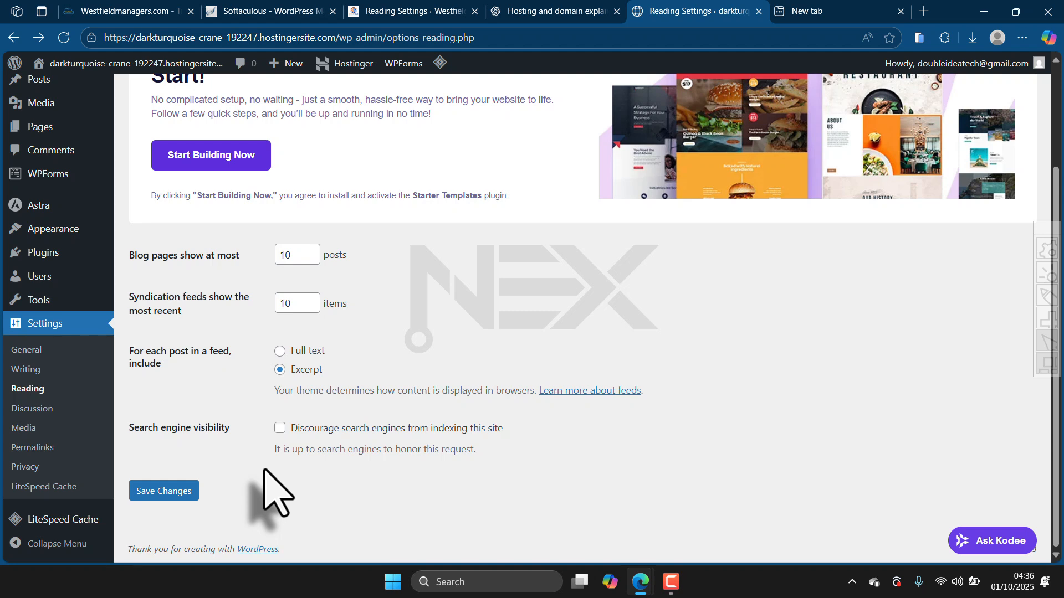
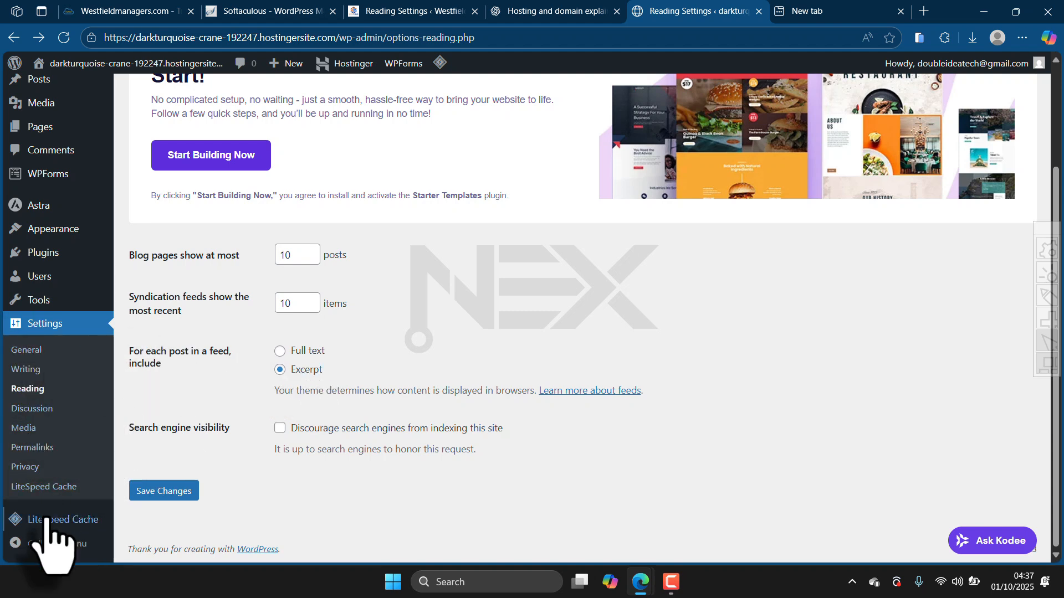
- Glance at the Westfield site's reading settings, then return to the Hostinger site's
{"action": "mouse_move", "coordinate": [53, 520]}
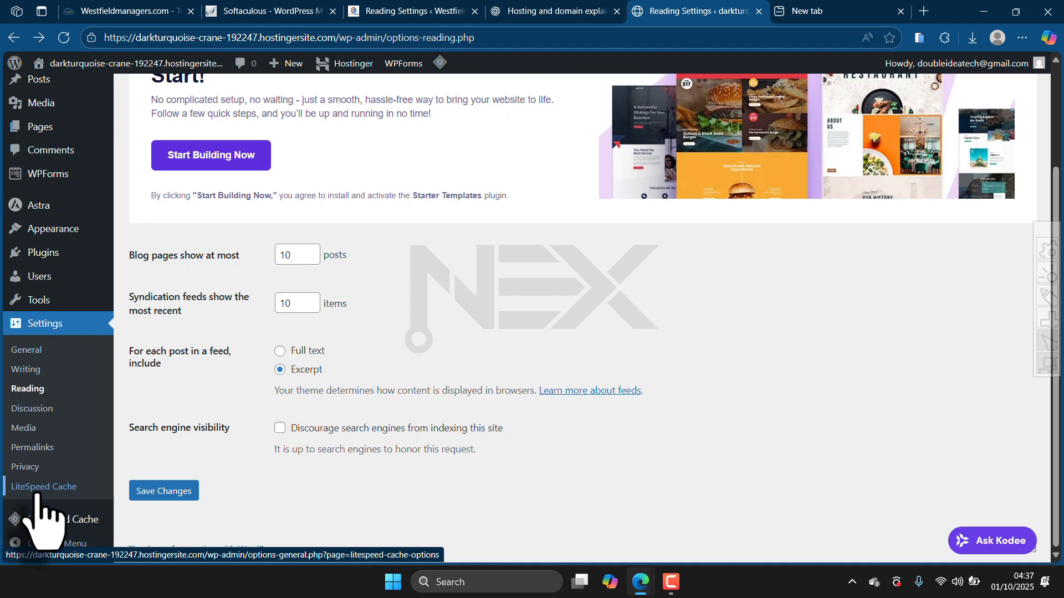
{"action": "left_click", "coordinate": [395, 11]}
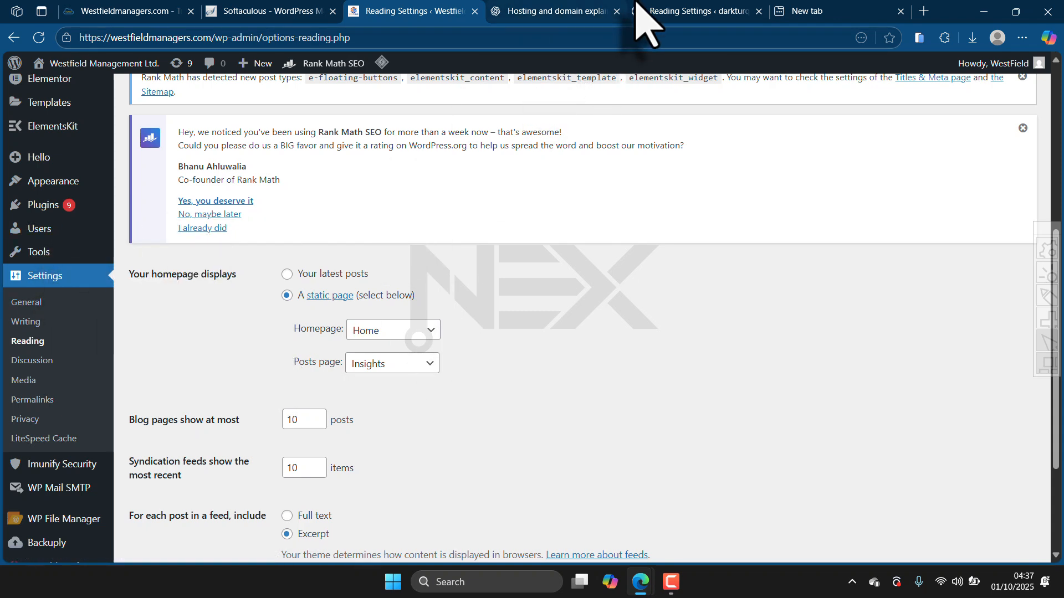
{"action": "left_click", "coordinate": [683, 12]}
- Go to Add Plugins and search the plugin directory for 'elementor'
{"action": "mouse_move", "coordinate": [45, 254]}
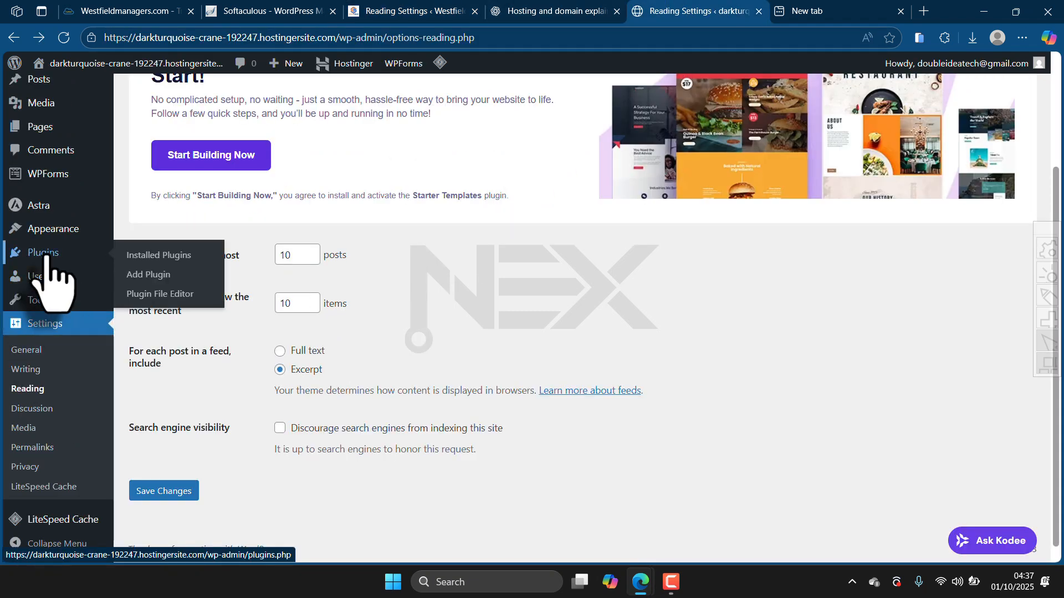
{"action": "left_click", "coordinate": [138, 275]}
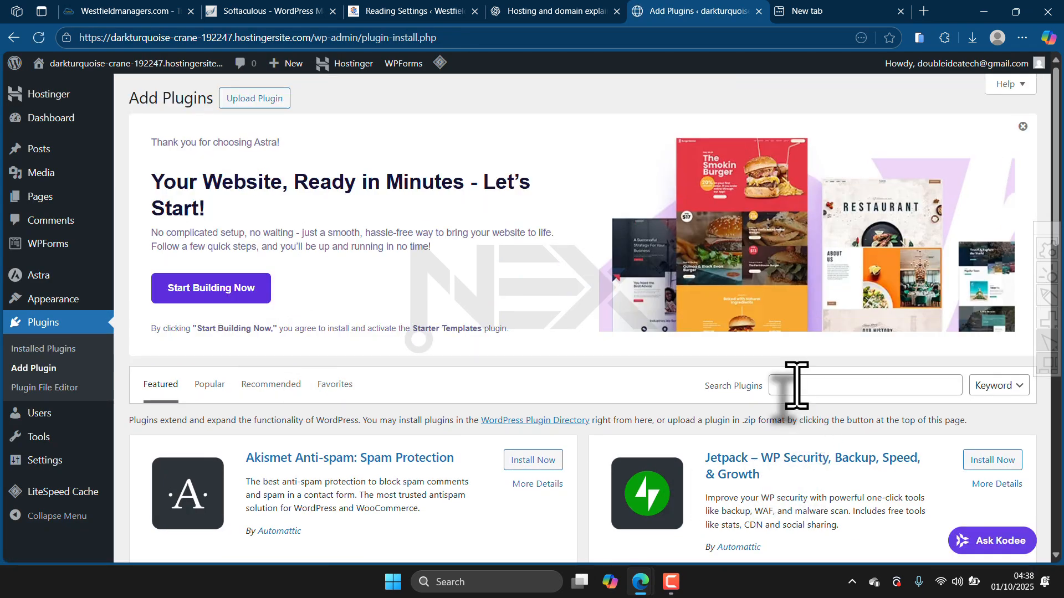
{"action": "left_click", "coordinate": [795, 384]}
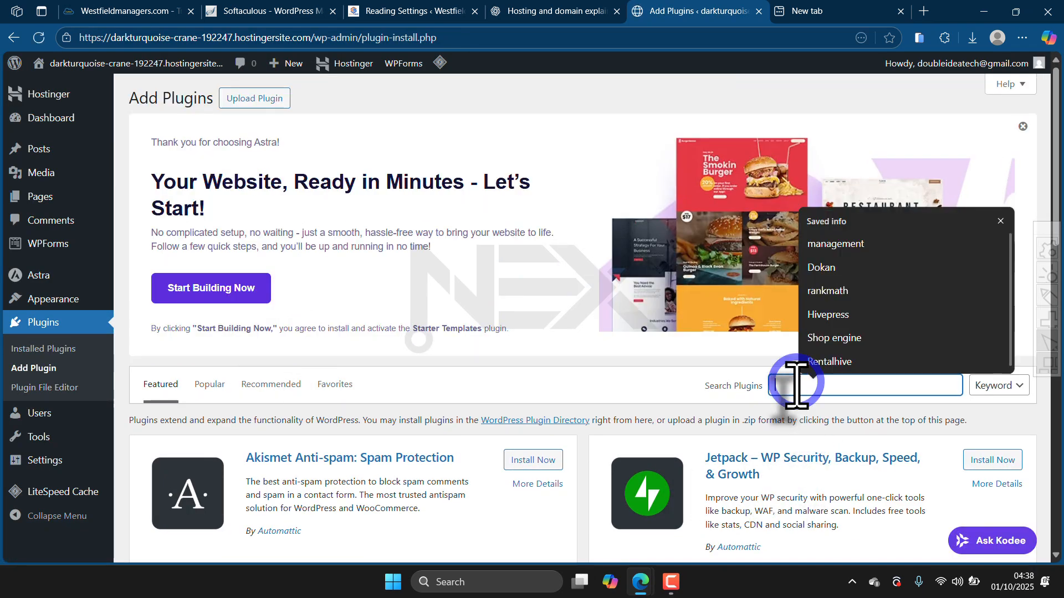
{"action": "left_click", "coordinate": [674, 377]}
{"action": "scroll", "coordinate": [328, 466], "scroll_direction": "down", "scroll_amount": 7}
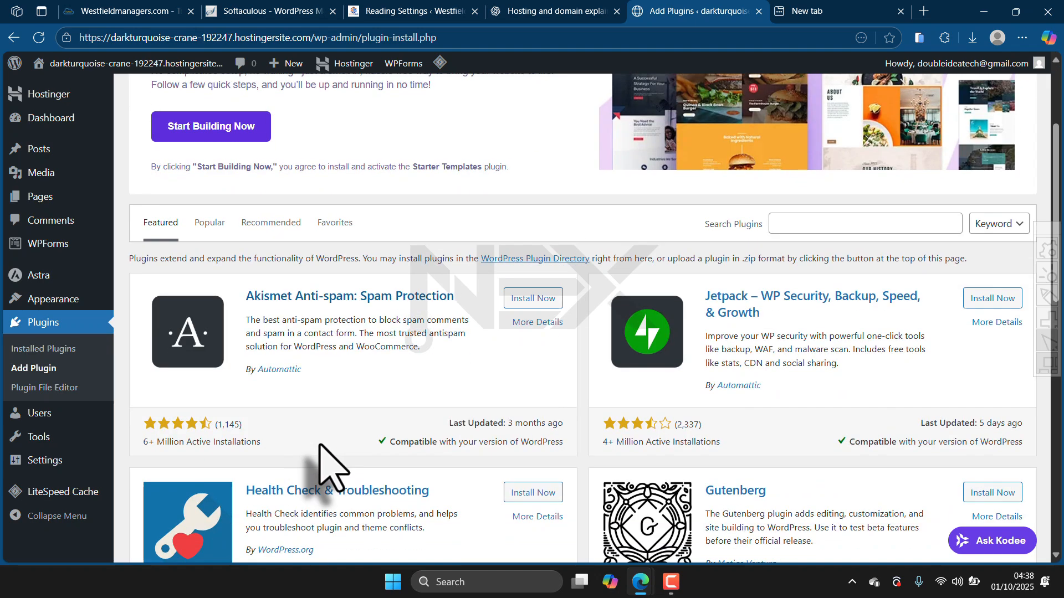
{"action": "scroll", "coordinate": [404, 326], "scroll_direction": "up", "scroll_amount": 7}
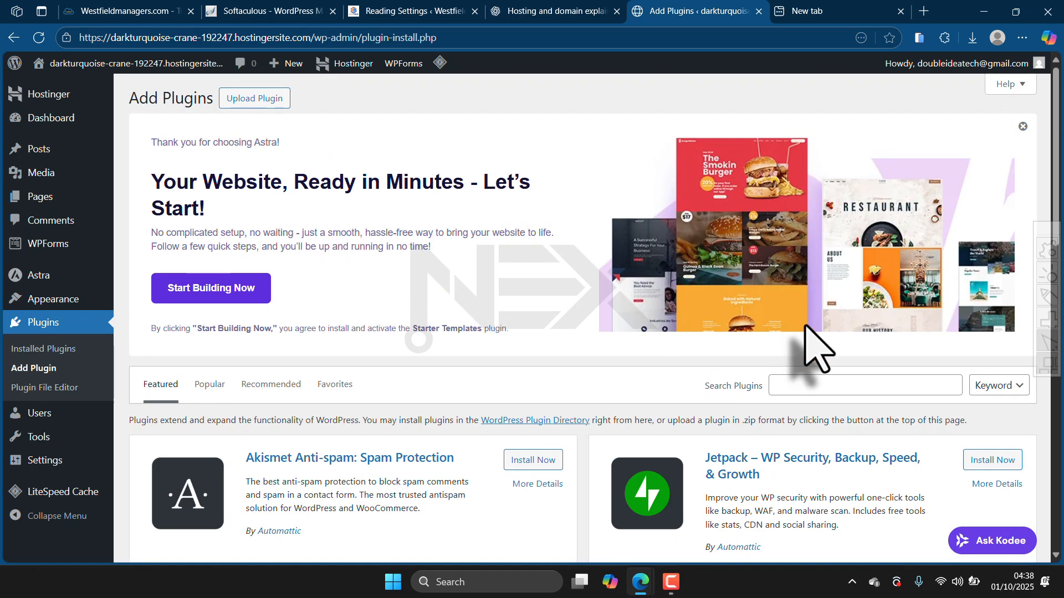
{"action": "left_click", "coordinate": [785, 384]}
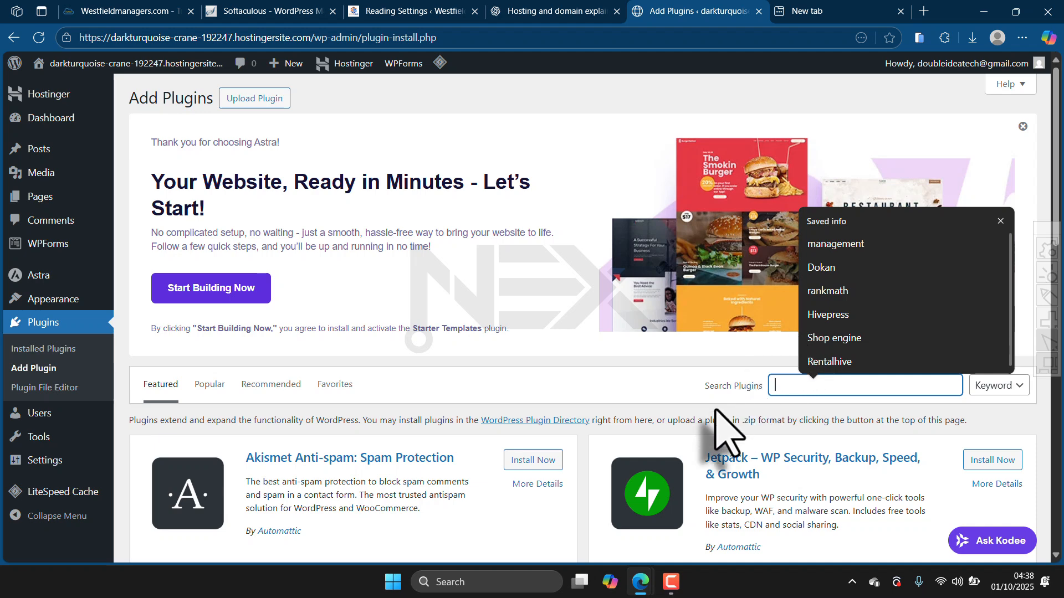
{"action": "type", "text": "elementor"}
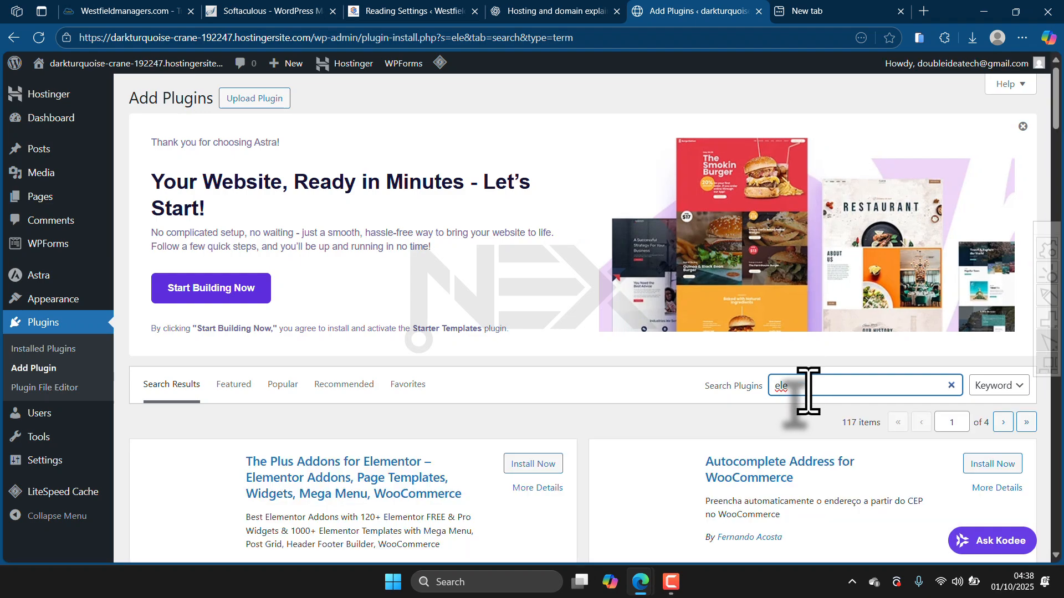
{"action": "scroll", "coordinate": [398, 468], "scroll_direction": "down", "scroll_amount": 8}
{"action": "scroll", "coordinate": [422, 447], "scroll_direction": "up", "scroll_amount": 1}
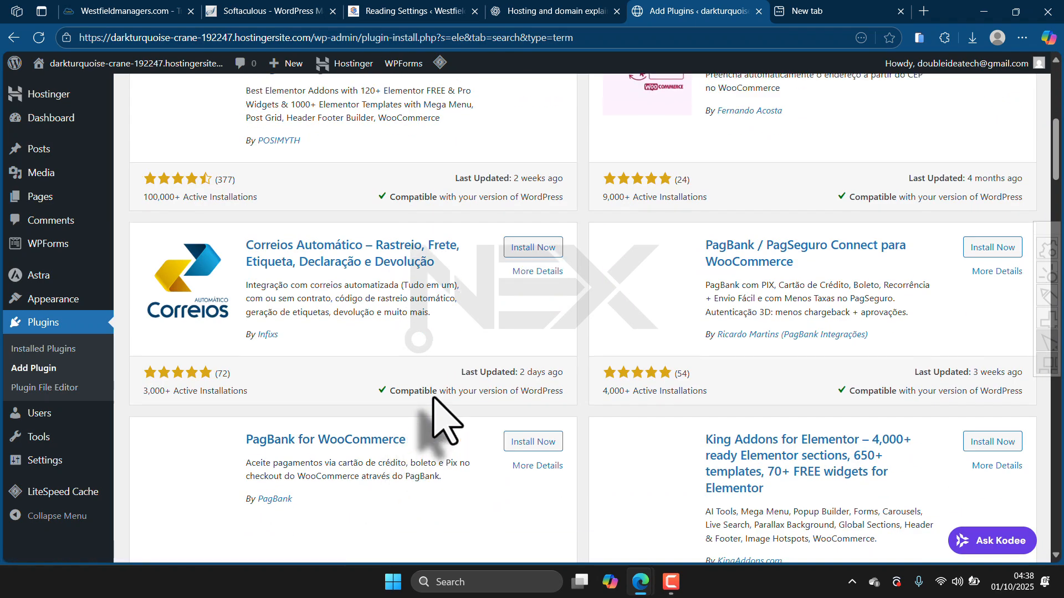
{"action": "scroll", "coordinate": [443, 421], "scroll_direction": "up", "scroll_amount": 6}
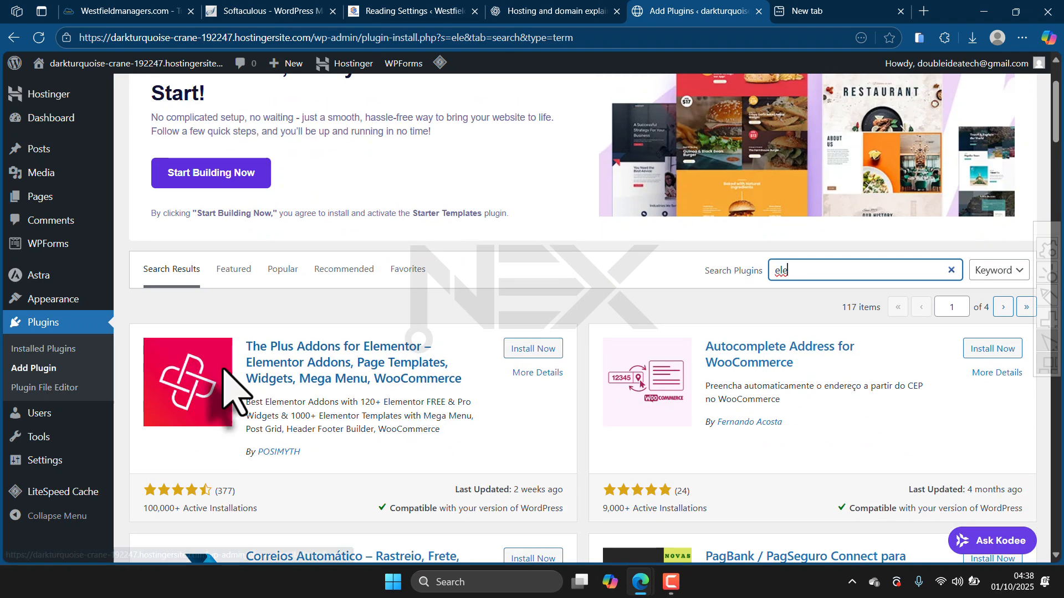
- Clear the search and switch from Featured to the Popular plugins list
{"action": "left_click", "coordinate": [235, 270]}
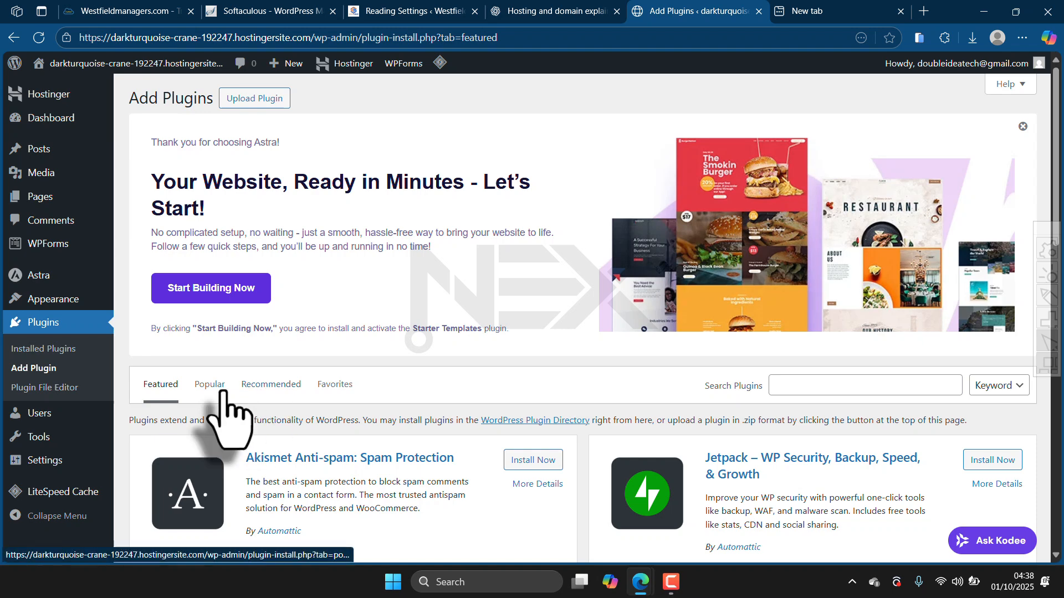
{"action": "scroll", "coordinate": [212, 387], "scroll_direction": "down", "scroll_amount": 4}
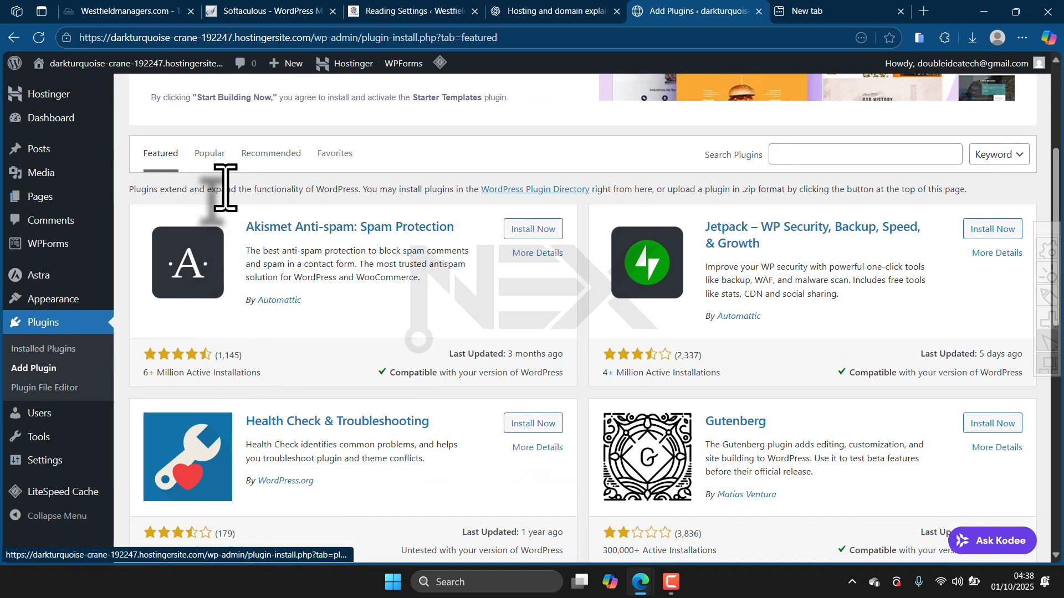
{"action": "left_click", "coordinate": [201, 159]}
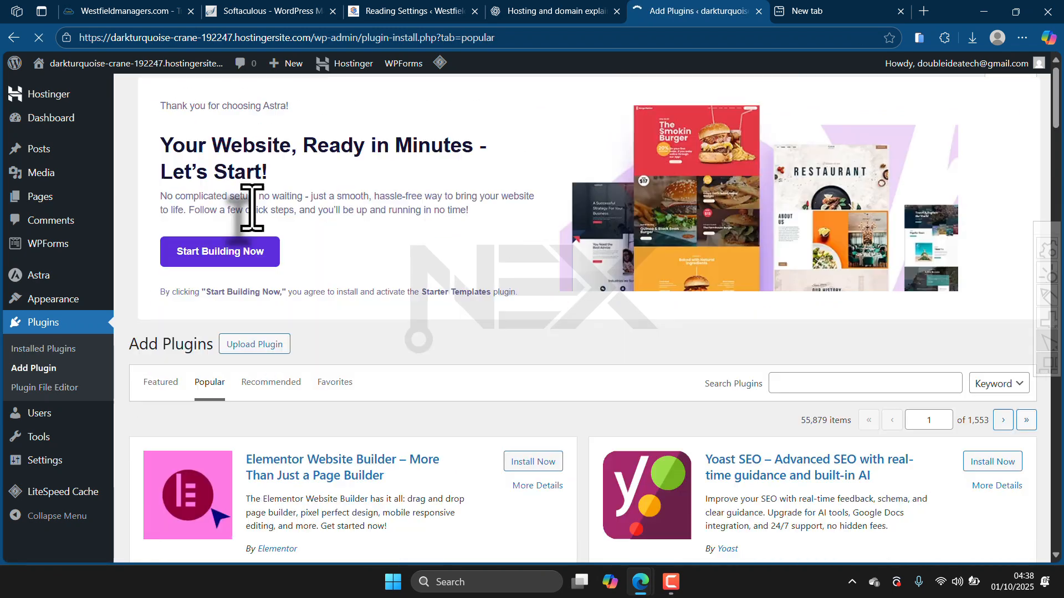
- Install Elementor Website Builder from the Popular list and activate it
{"action": "scroll", "coordinate": [387, 377], "scroll_direction": "down", "scroll_amount": 2}
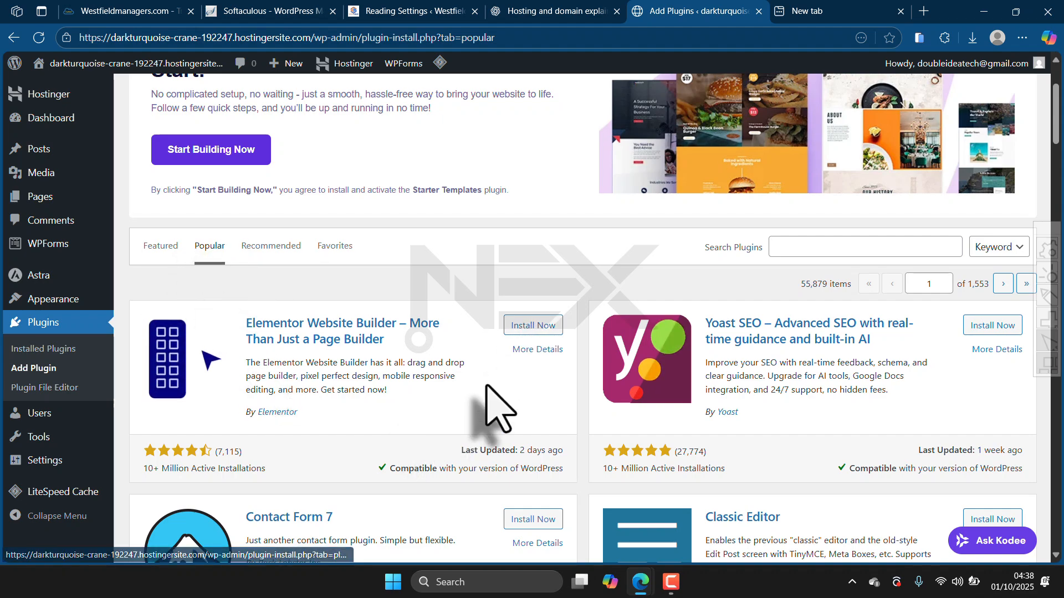
{"action": "scroll", "coordinate": [493, 410], "scroll_direction": "down", "scroll_amount": 8}
{"action": "scroll", "coordinate": [476, 382], "scroll_direction": "up", "scroll_amount": 2}
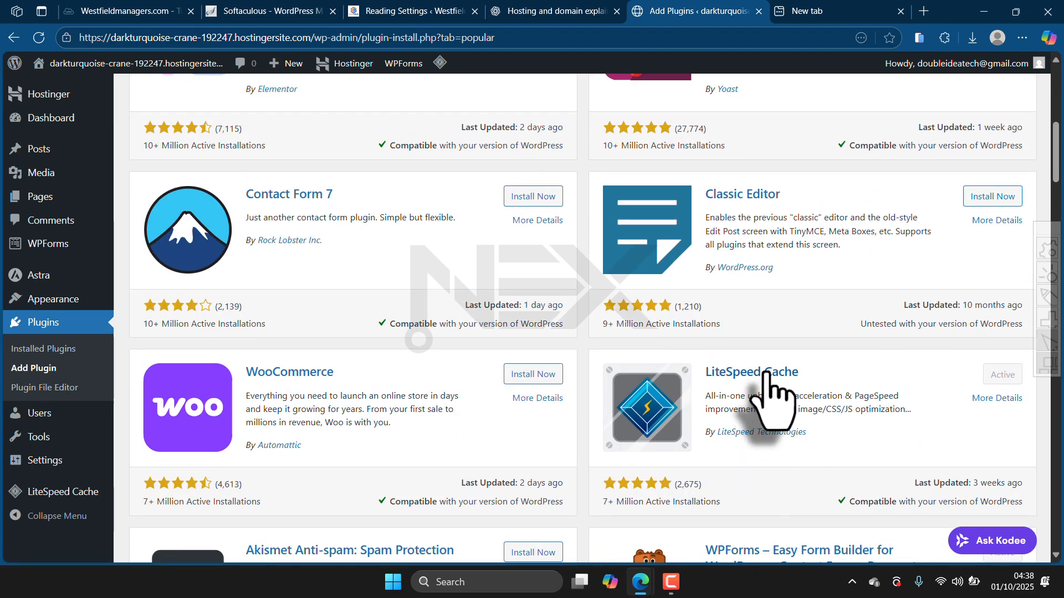
{"action": "scroll", "coordinate": [454, 382], "scroll_direction": "up", "scroll_amount": 5}
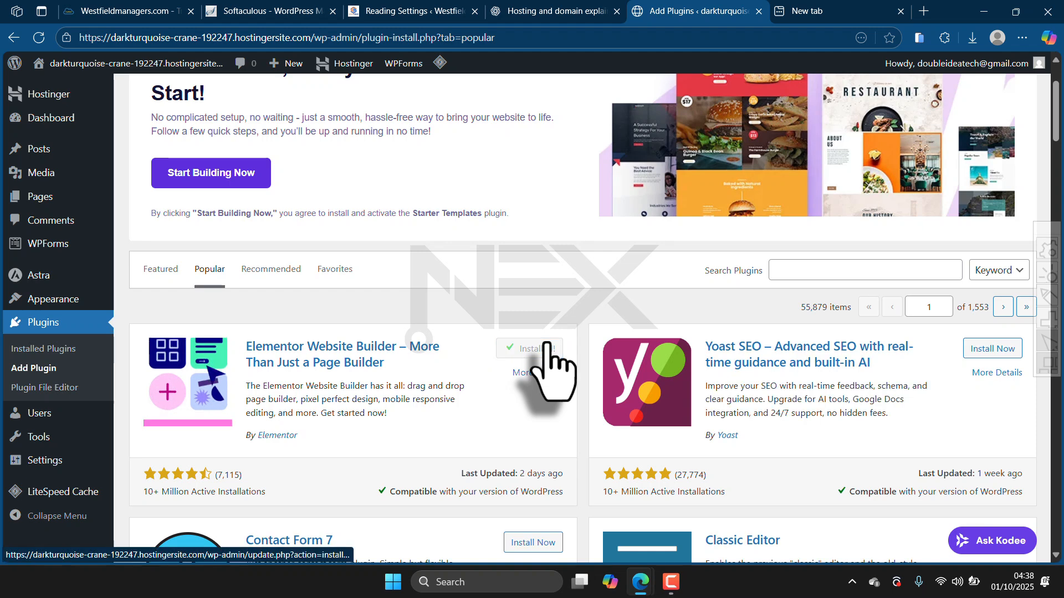
{"action": "left_click", "coordinate": [532, 350]}
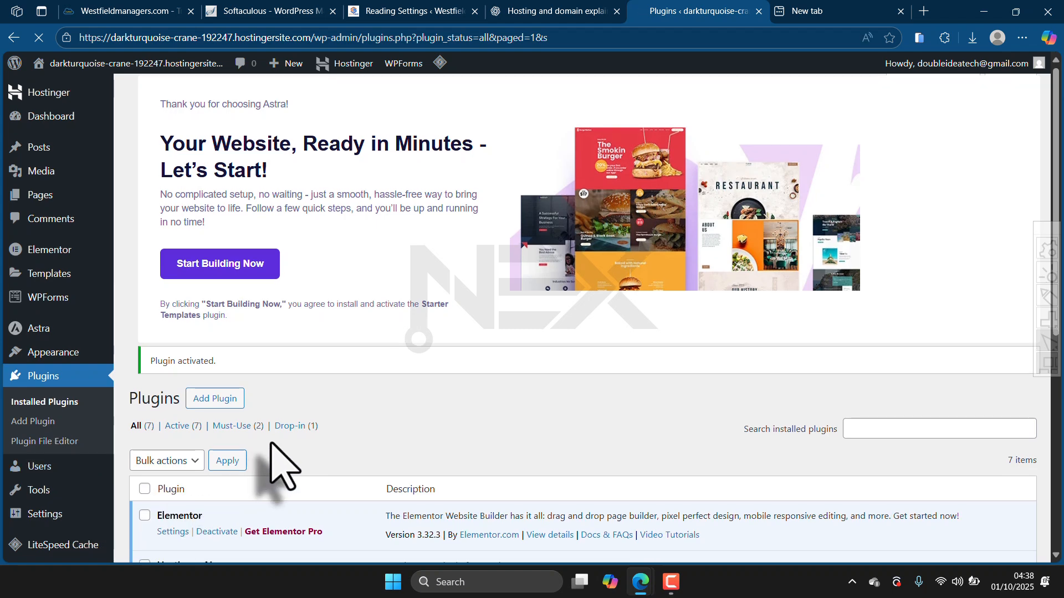
- Scroll through the Installed Plugins list, then switch to the site's Pages list
{"action": "scroll", "coordinate": [280, 463], "scroll_direction": "down", "scroll_amount": 5}
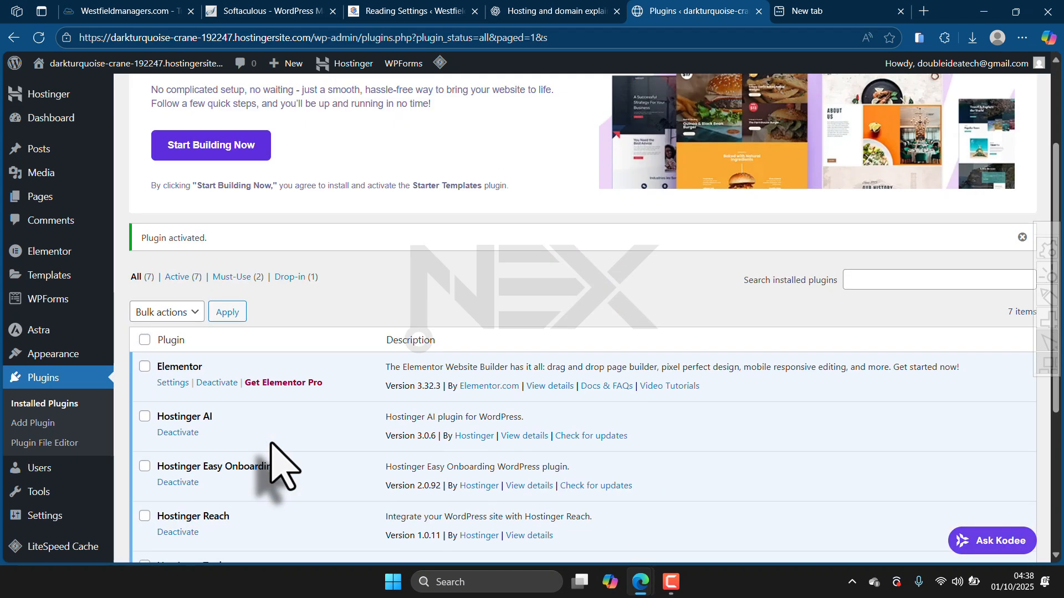
{"action": "scroll", "coordinate": [280, 463], "scroll_direction": "down", "scroll_amount": 3}
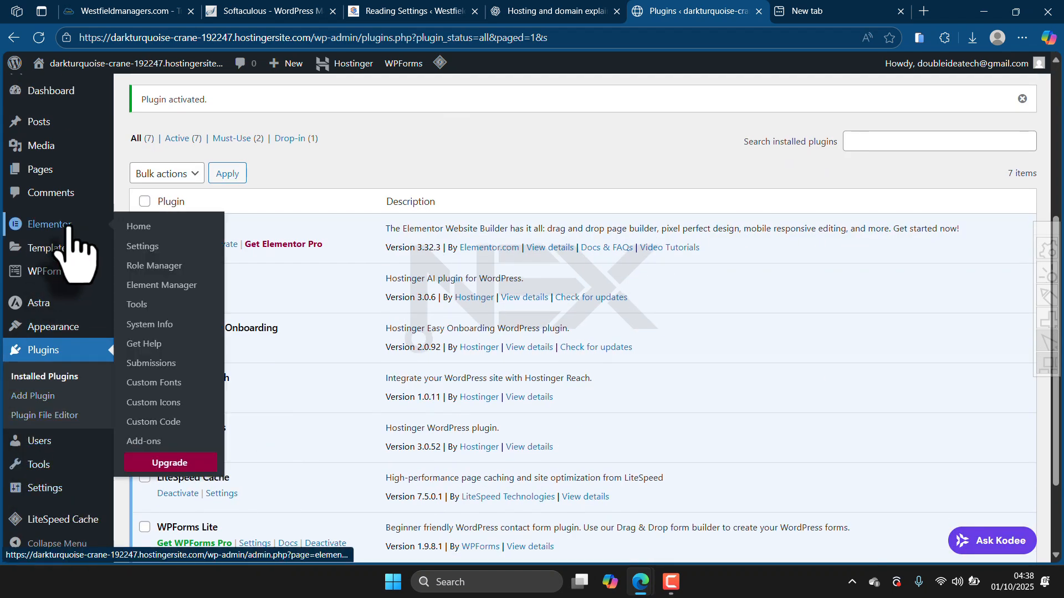
{"action": "mouse_move", "coordinate": [45, 133]}
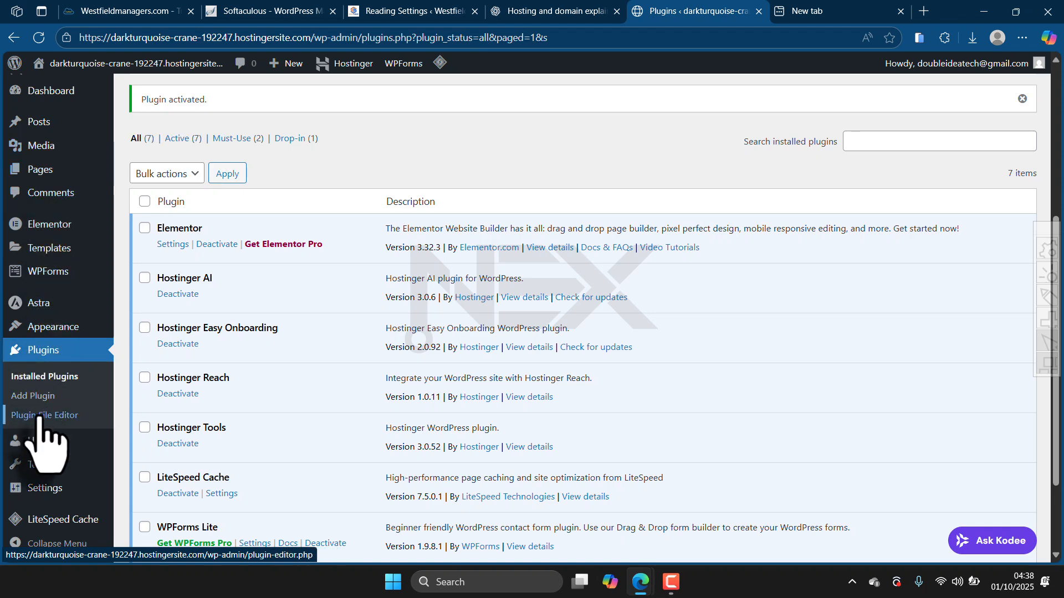
{"action": "left_click", "coordinate": [43, 168]}
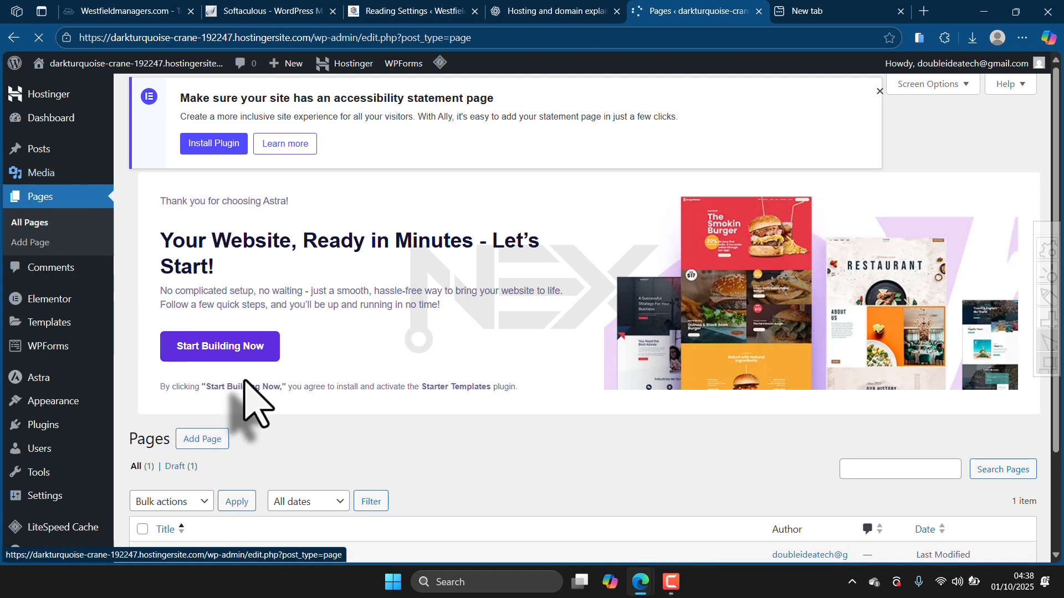
- Create a new untitled page from the Pages list with Add Page
{"action": "scroll", "coordinate": [255, 399], "scroll_direction": "down", "scroll_amount": 2}
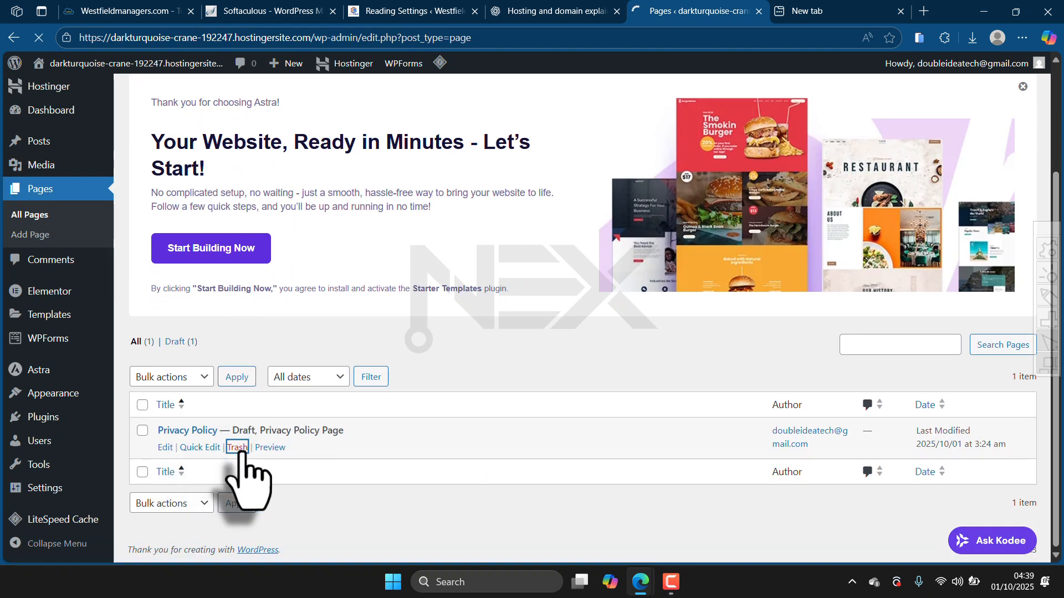
{"action": "scroll", "coordinate": [216, 482], "scroll_direction": "down", "scroll_amount": 2}
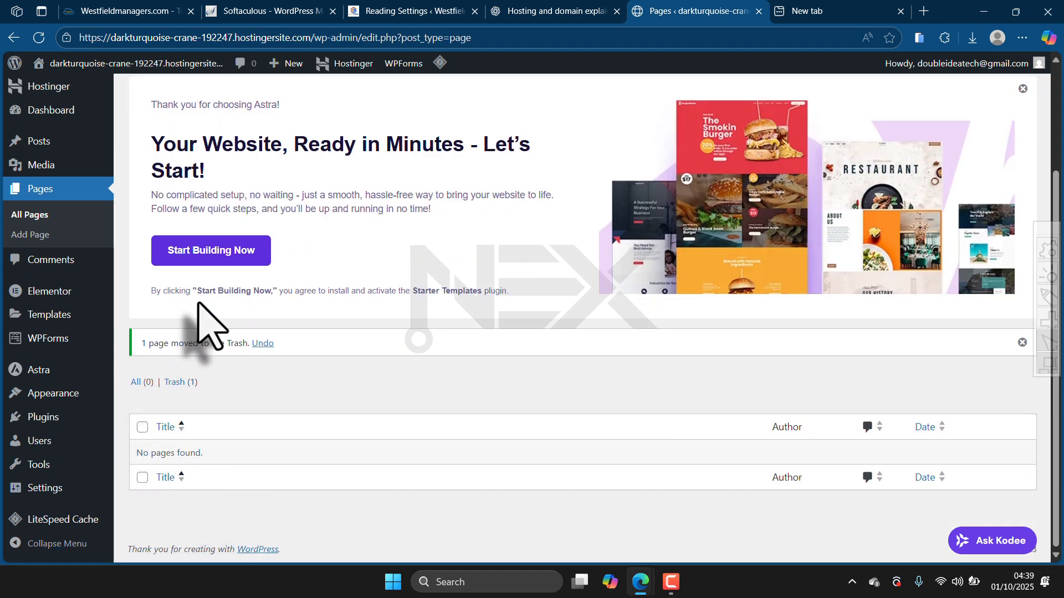
{"action": "scroll", "coordinate": [238, 148], "scroll_direction": "up", "scroll_amount": 3}
{"action": "left_click", "coordinate": [194, 103]}
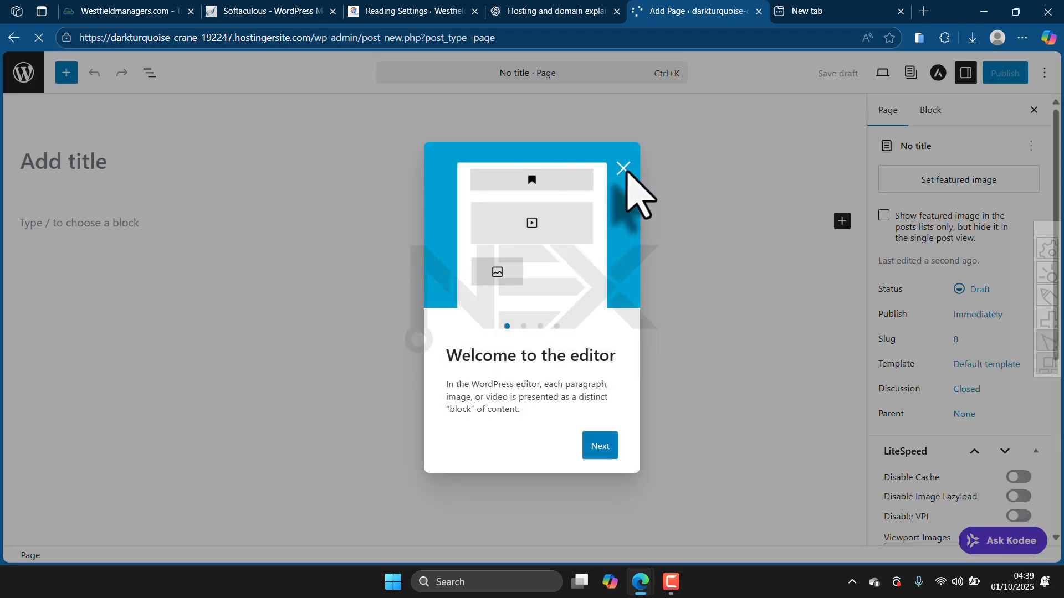
- Dismiss the welcome guide and title the new page 'demo'
{"action": "left_click", "coordinate": [623, 169]}
{"action": "left_click", "coordinate": [91, 150]}
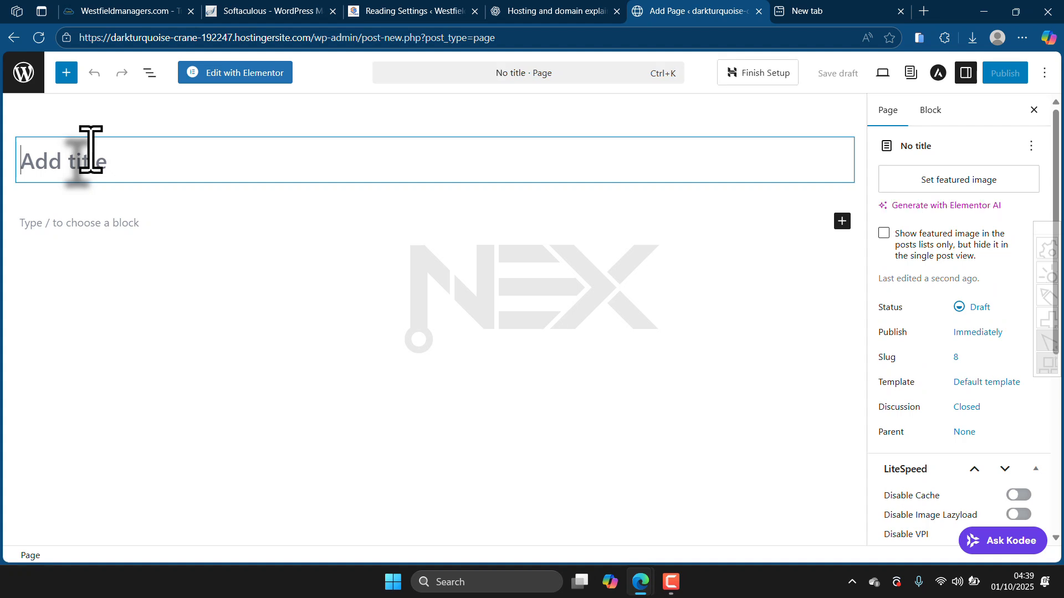
{"action": "type", "text": "H"}
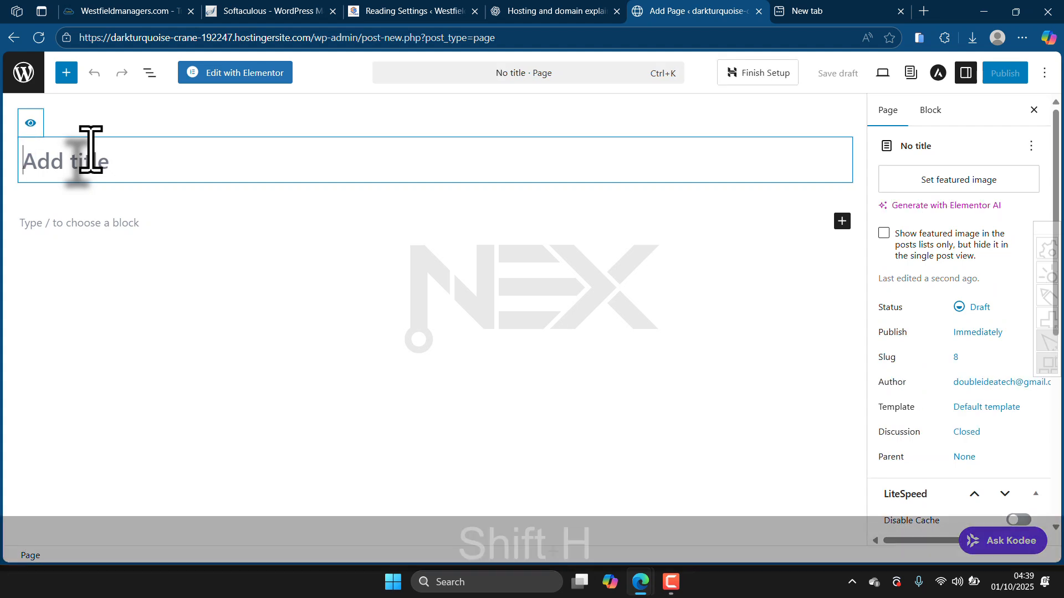
{"action": "key", "text": "BackSpace"}
{"action": "type", "text": "demo"}
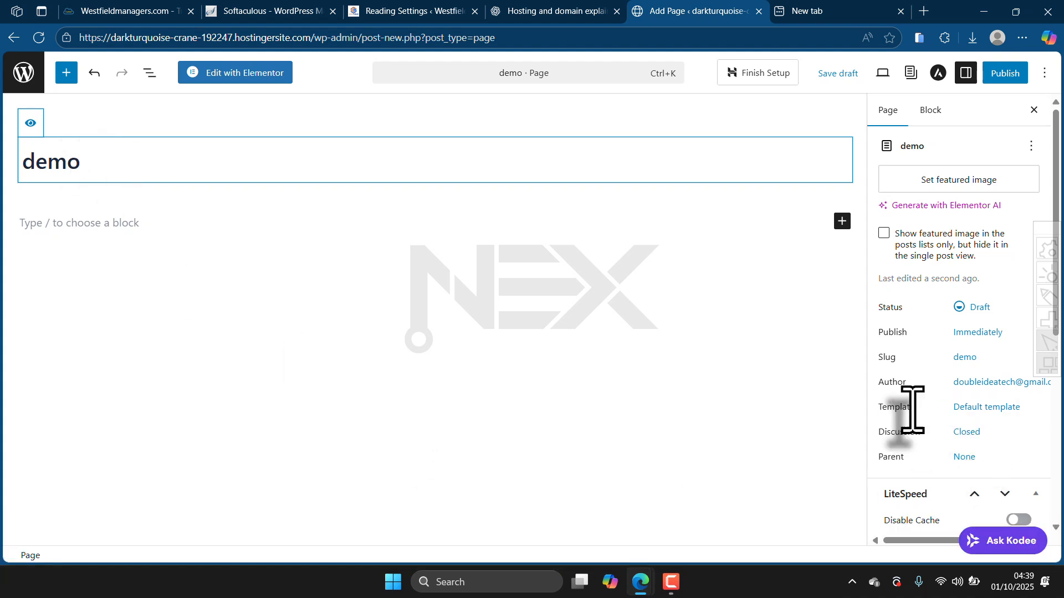
- Set the page template to Elementor Full Width
{"action": "left_click", "coordinate": [967, 408]}
{"action": "left_click", "coordinate": [770, 486]}
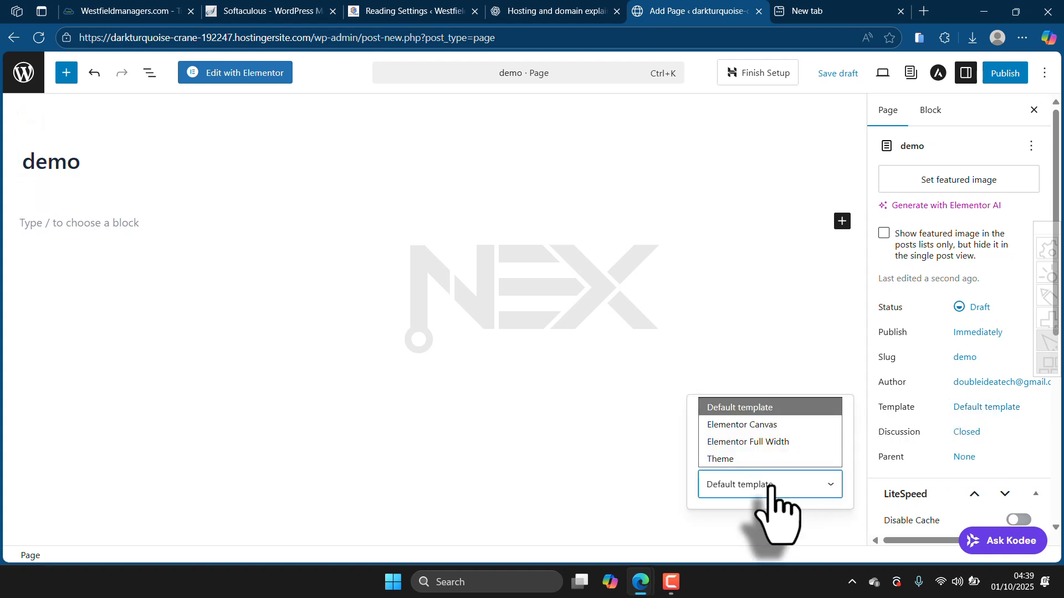
{"action": "left_click", "coordinate": [756, 441]}
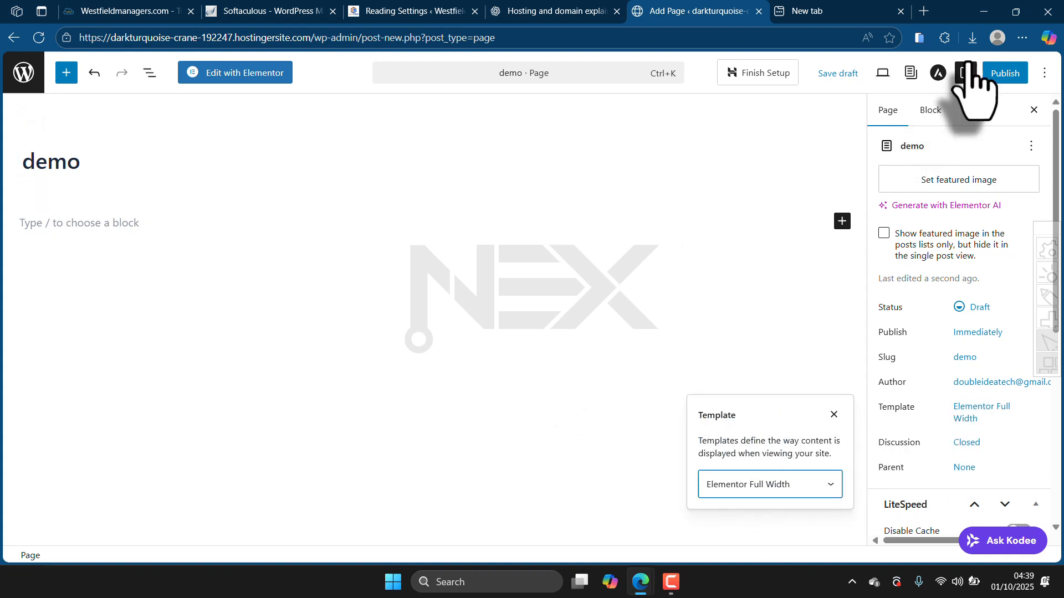
- Publish the demo page and view it from the confirmation panel
{"action": "left_click", "coordinate": [1005, 72]}
{"action": "left_click", "coordinate": [1006, 73]}
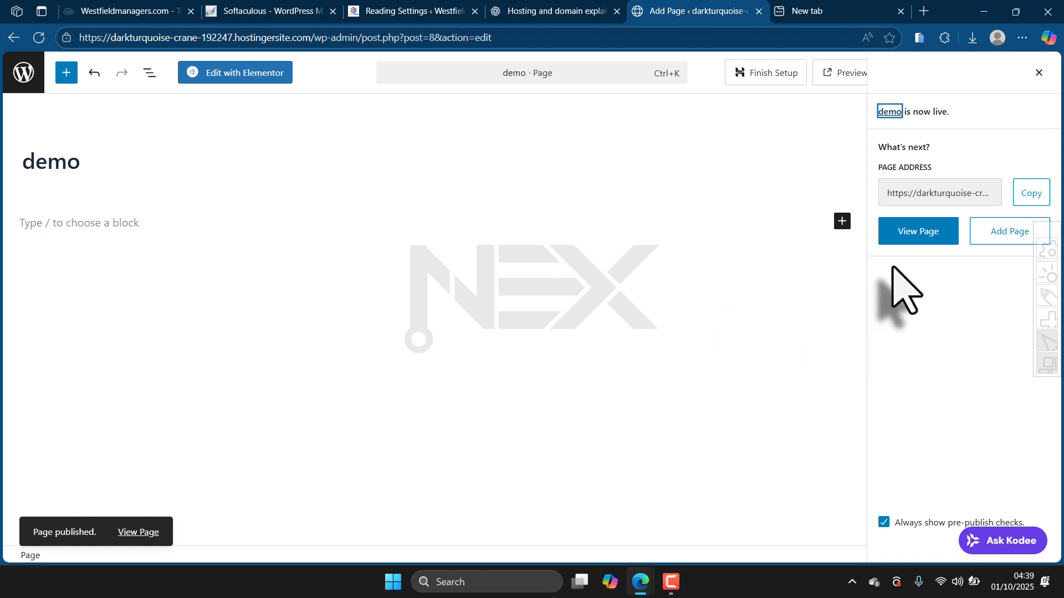
{"action": "left_click", "coordinate": [904, 235]}
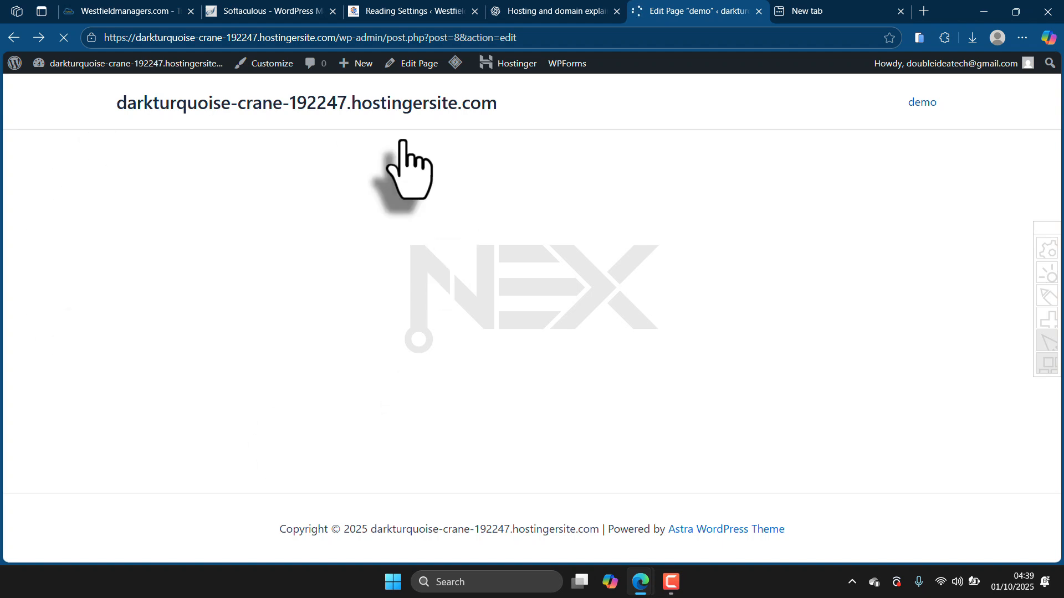
- Return to the Pages list showing the published demo page, and look over the Elementor and Astra menus
{"action": "left_click", "coordinate": [11, 34]}
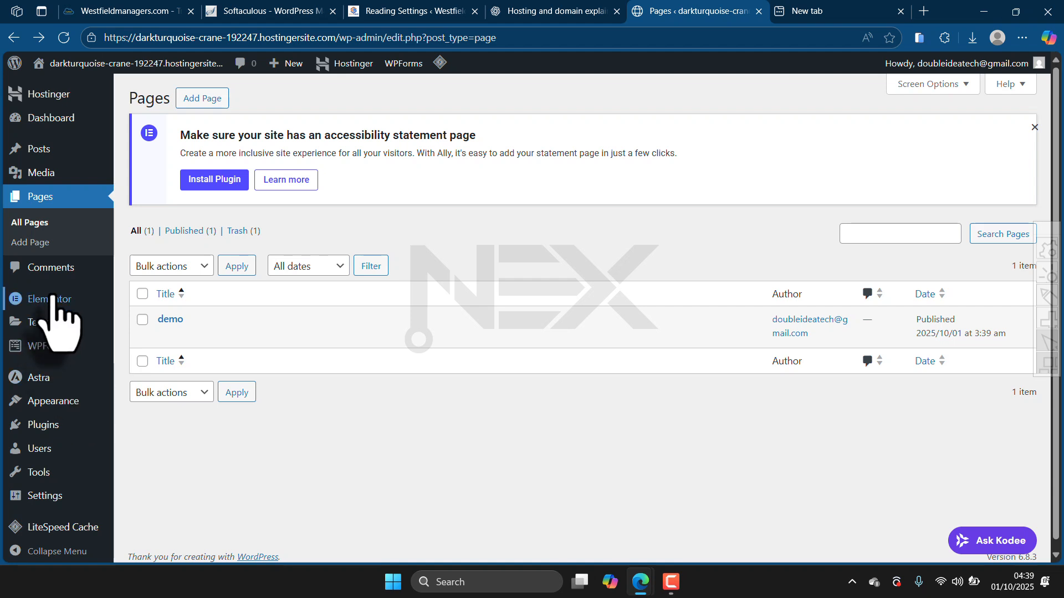
{"action": "mouse_move", "coordinate": [52, 299]}
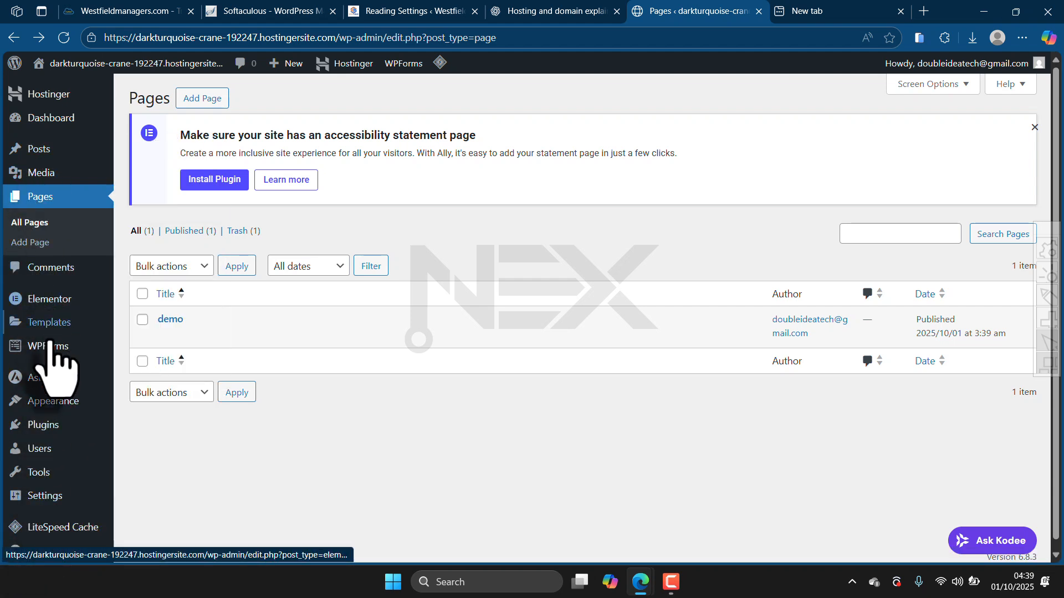
{"action": "mouse_move", "coordinate": [39, 377]}
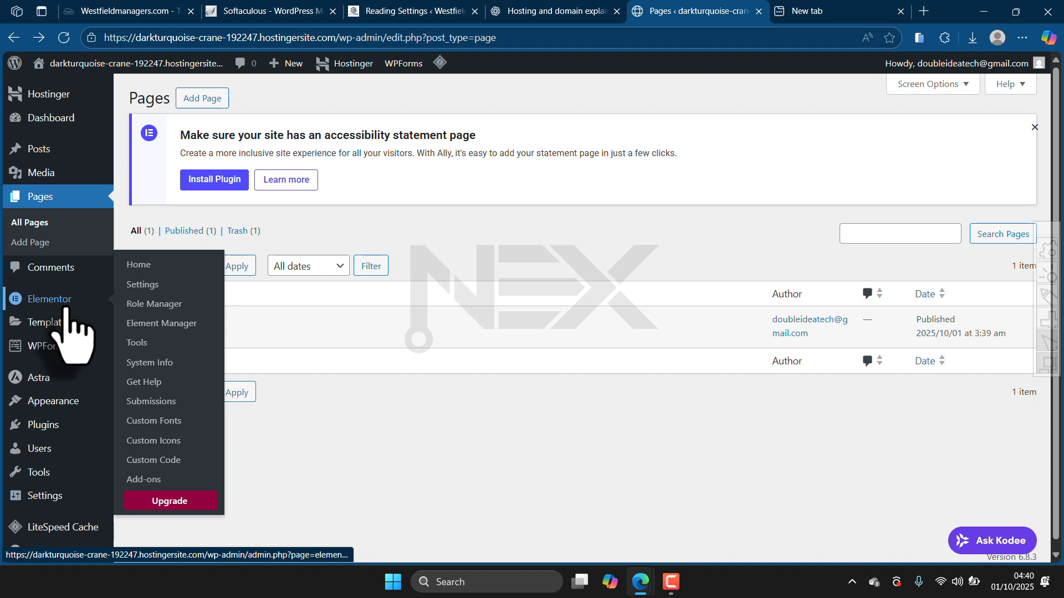
{"action": "mouse_move", "coordinate": [78, 315]}
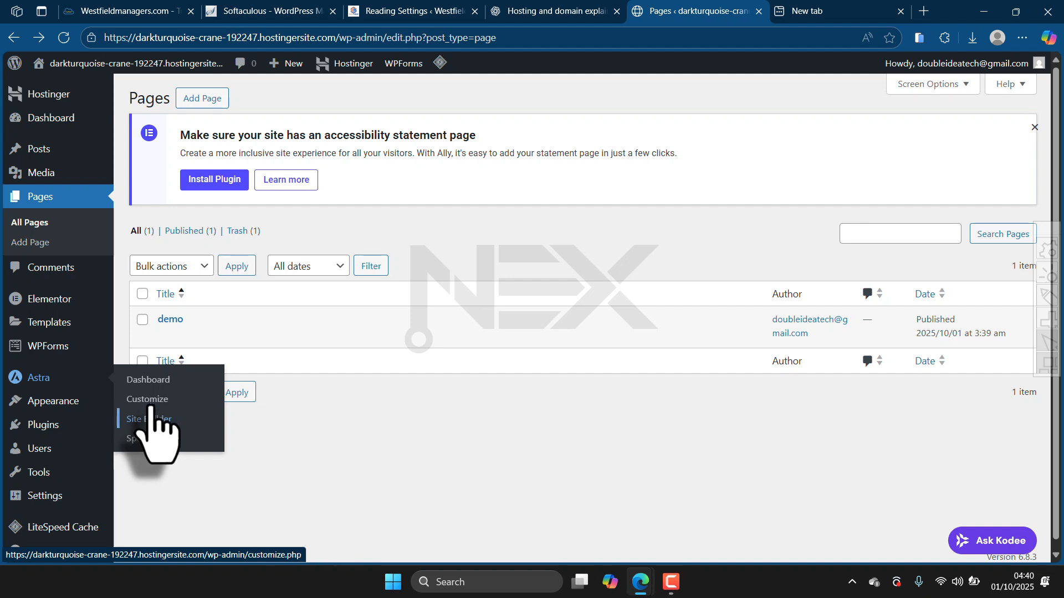
- Open Astra's Spectra page and scroll through it
{"action": "left_click", "coordinate": [143, 438]}
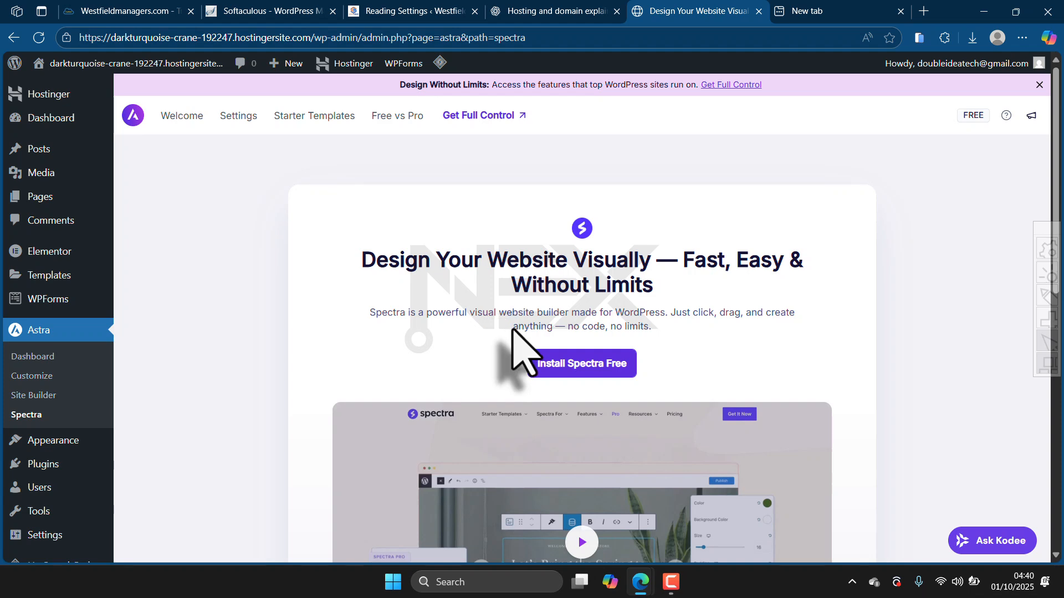
{"action": "scroll", "coordinate": [512, 329], "scroll_direction": "down", "scroll_amount": 10}
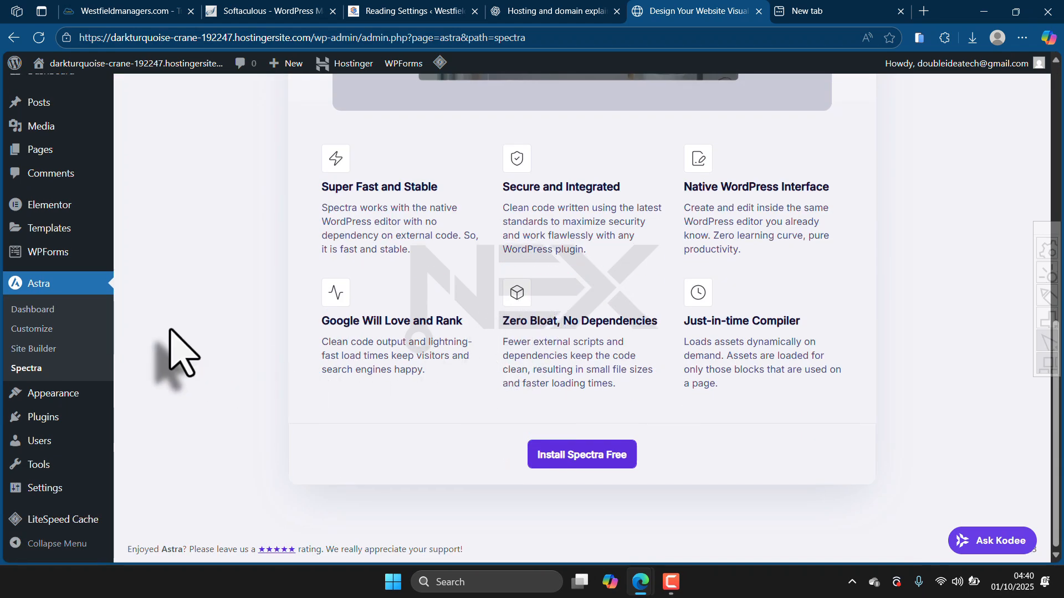
{"action": "scroll", "coordinate": [487, 344], "scroll_direction": "up", "scroll_amount": 10}
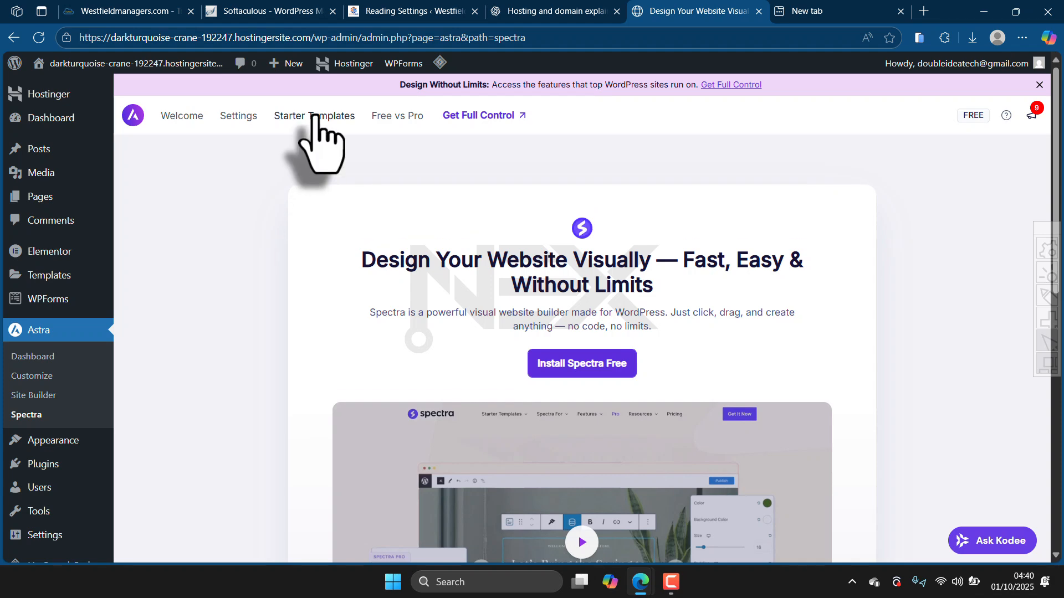
- Browse Astra's Starter Templates section, then view the Free vs Pro comparison
{"action": "left_click", "coordinate": [316, 116]}
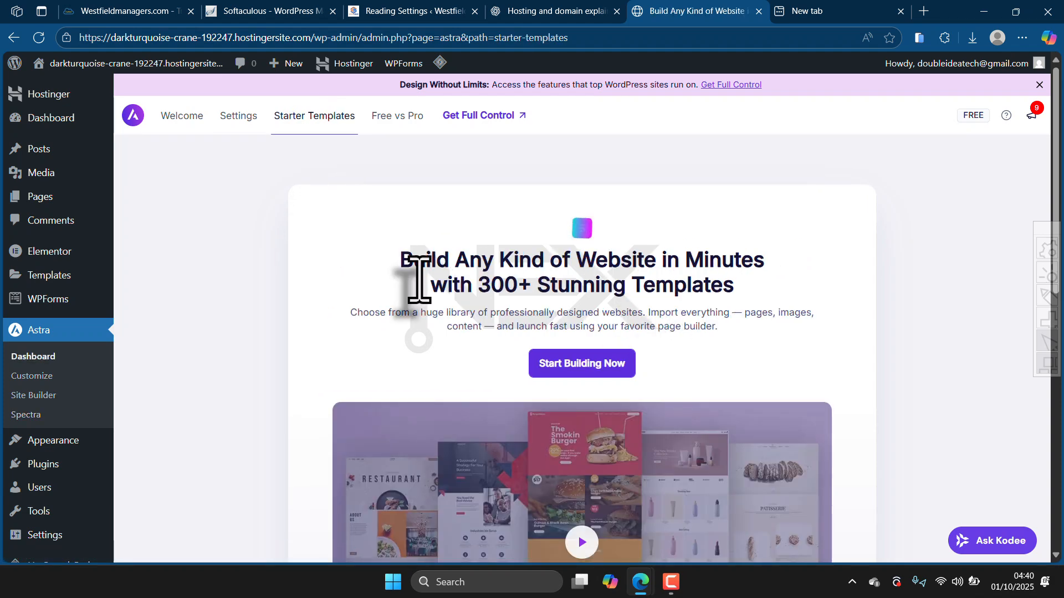
{"action": "scroll", "coordinate": [419, 280], "scroll_direction": "down", "scroll_amount": 4}
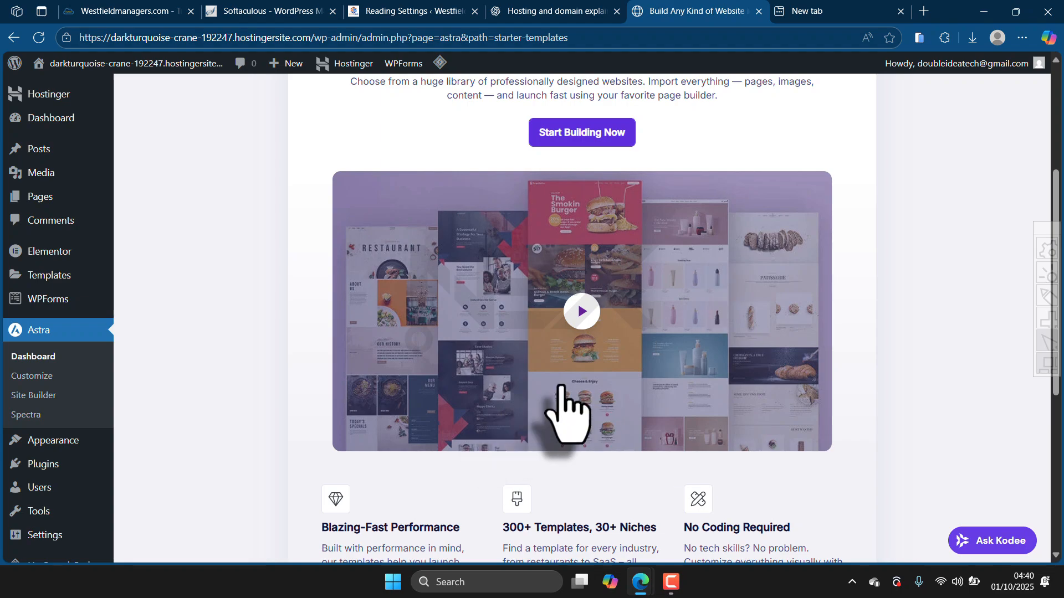
{"action": "scroll", "coordinate": [601, 404], "scroll_direction": "down", "scroll_amount": 3}
{"action": "scroll", "coordinate": [534, 373], "scroll_direction": "up", "scroll_amount": 2}
{"action": "scroll", "coordinate": [502, 346], "scroll_direction": "down", "scroll_amount": 5}
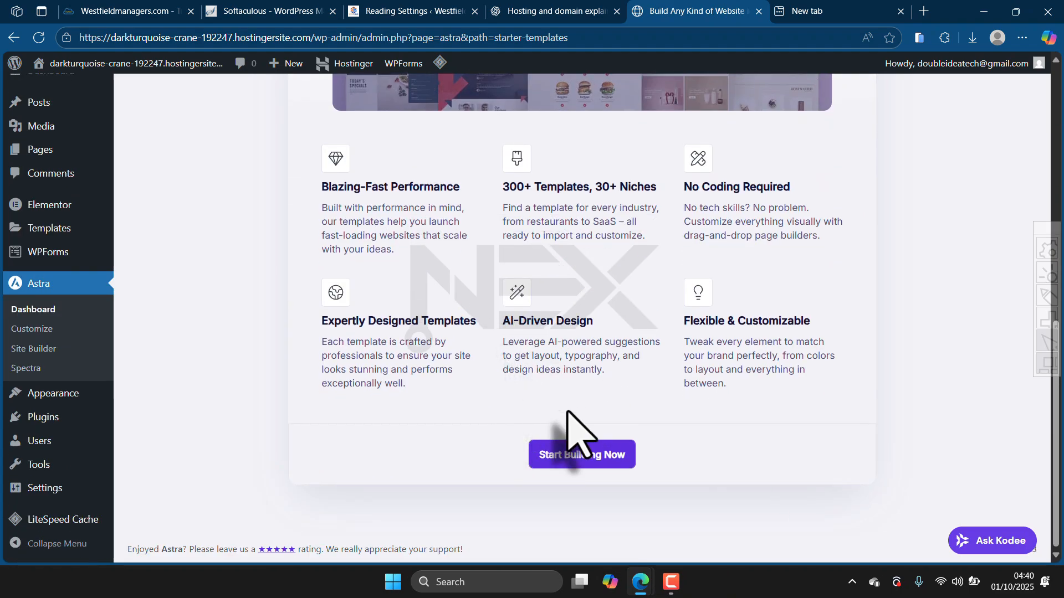
{"action": "scroll", "coordinate": [508, 368], "scroll_direction": "up", "scroll_amount": 5}
{"action": "scroll", "coordinate": [580, 206], "scroll_direction": "down", "scroll_amount": 3}
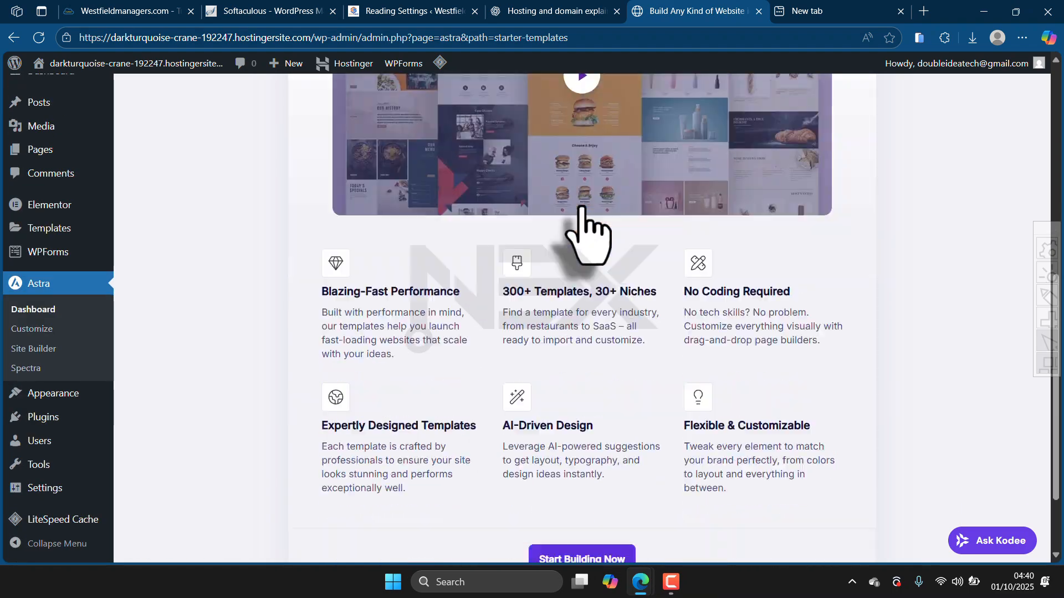
{"action": "scroll", "coordinate": [581, 206], "scroll_direction": "up", "scroll_amount": 8}
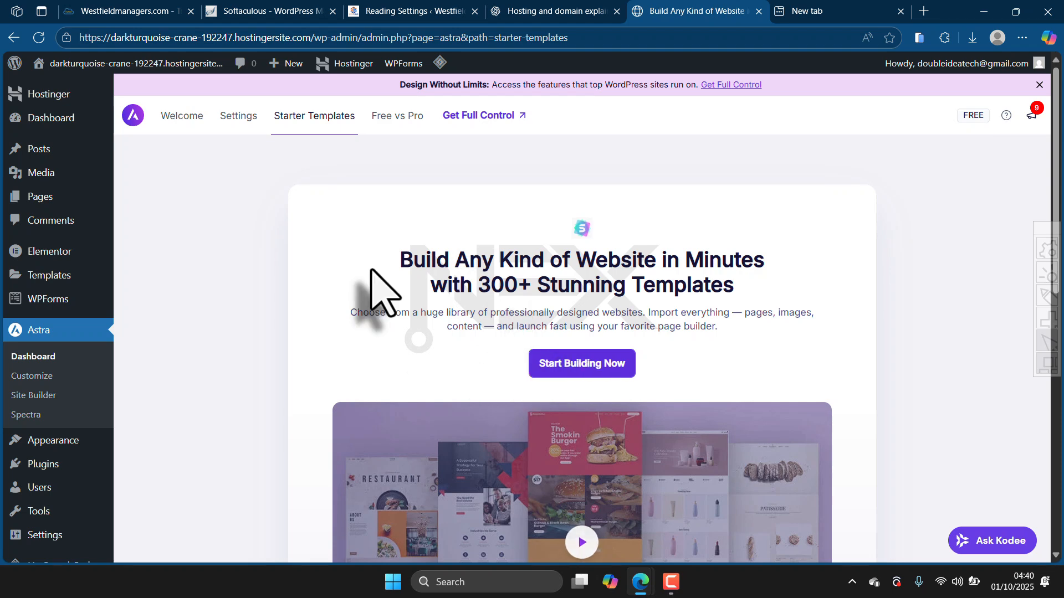
{"action": "left_click", "coordinate": [408, 115]}
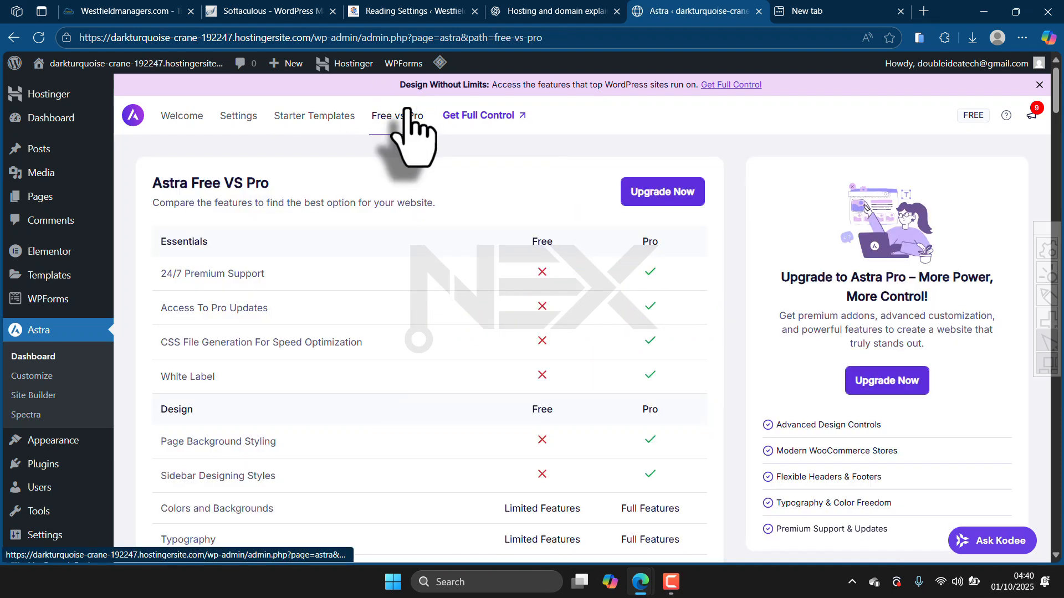
- Go back to Starter Templates to activate the plugin and launch its template library
{"action": "left_click", "coordinate": [314, 117]}
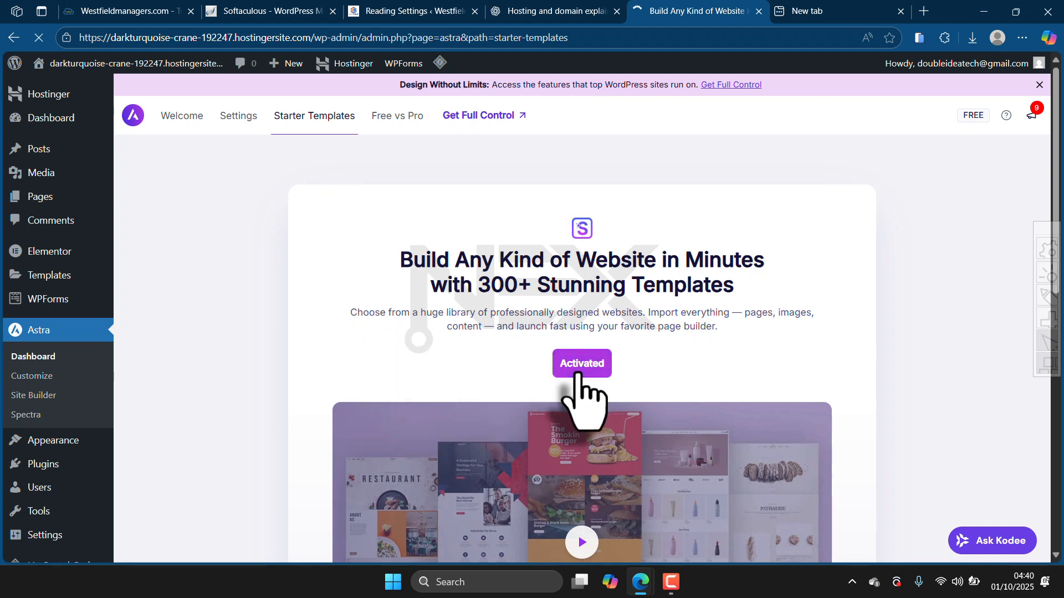
{"action": "scroll", "coordinate": [580, 372], "scroll_direction": "down", "scroll_amount": 10}
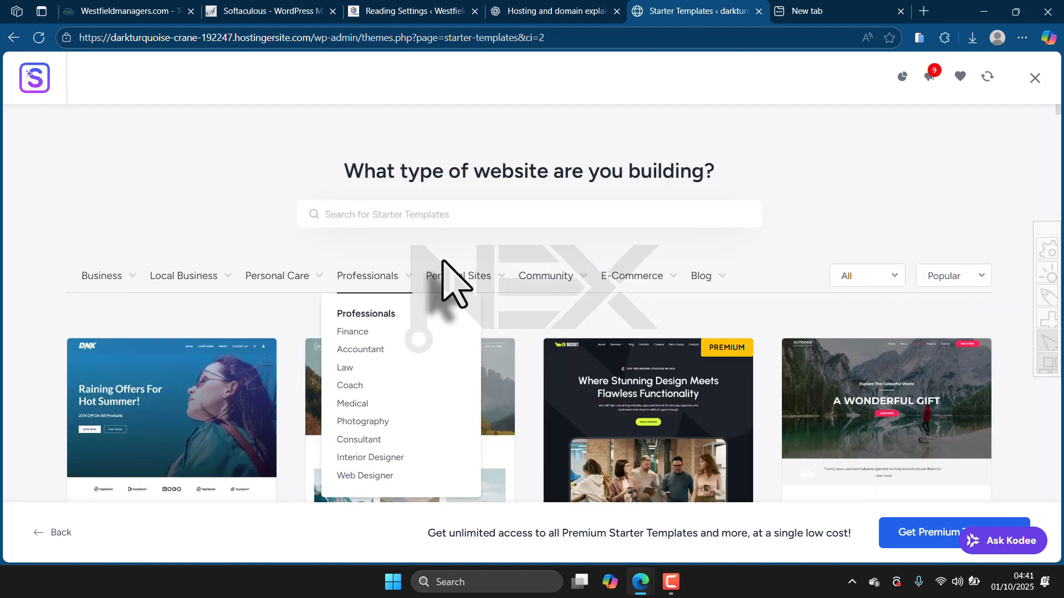
- Browse electrician templates such as Electrician Company, Electrician, Local Business and AC Technician
{"action": "scroll", "coordinate": [222, 316], "scroll_direction": "down", "scroll_amount": 3}
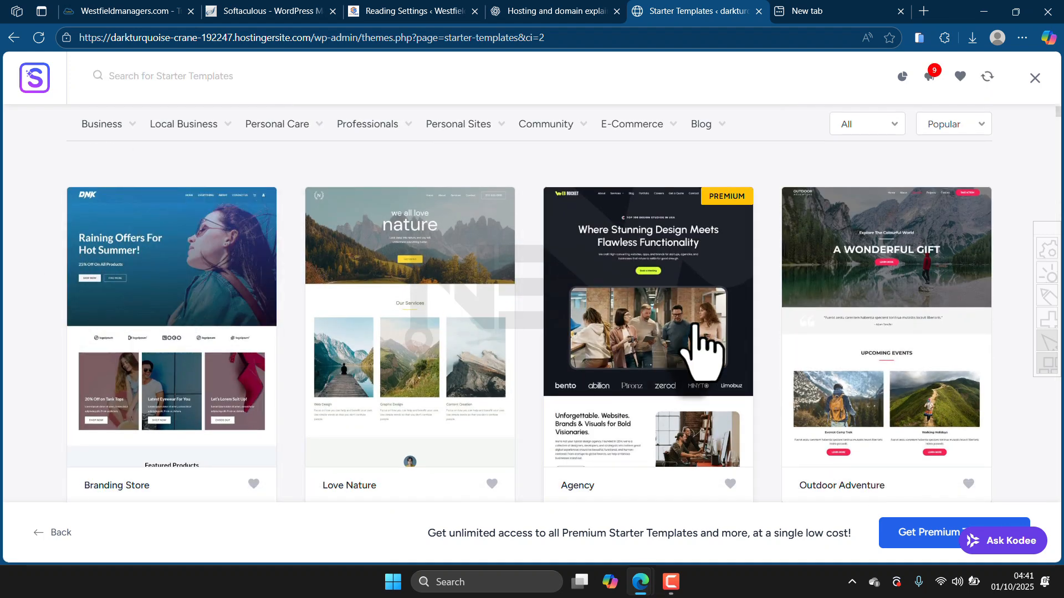
{"action": "mouse_move", "coordinate": [527, 134]}
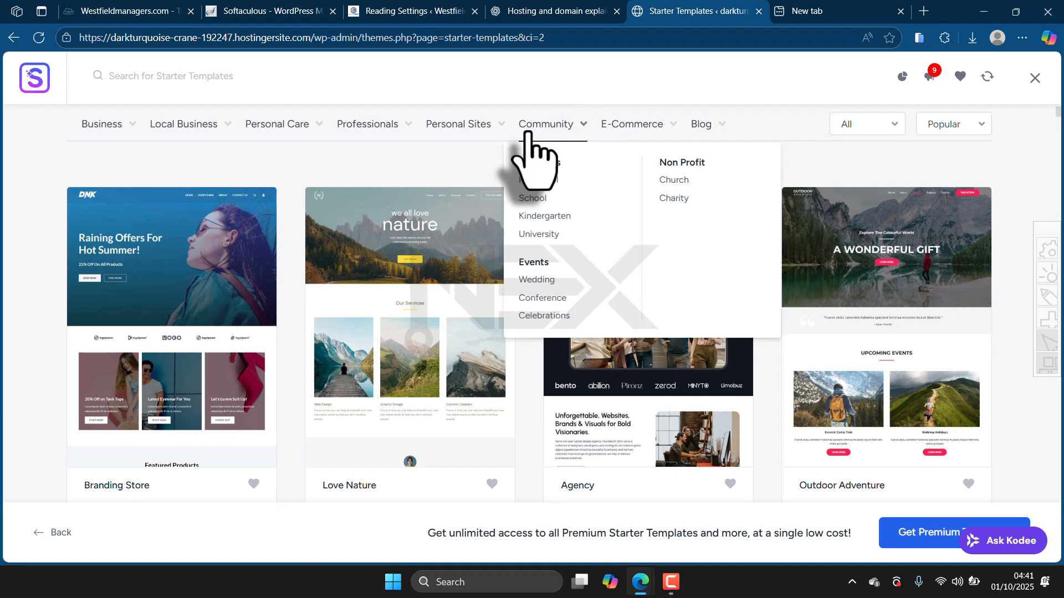
{"action": "mouse_move", "coordinate": [282, 129]}
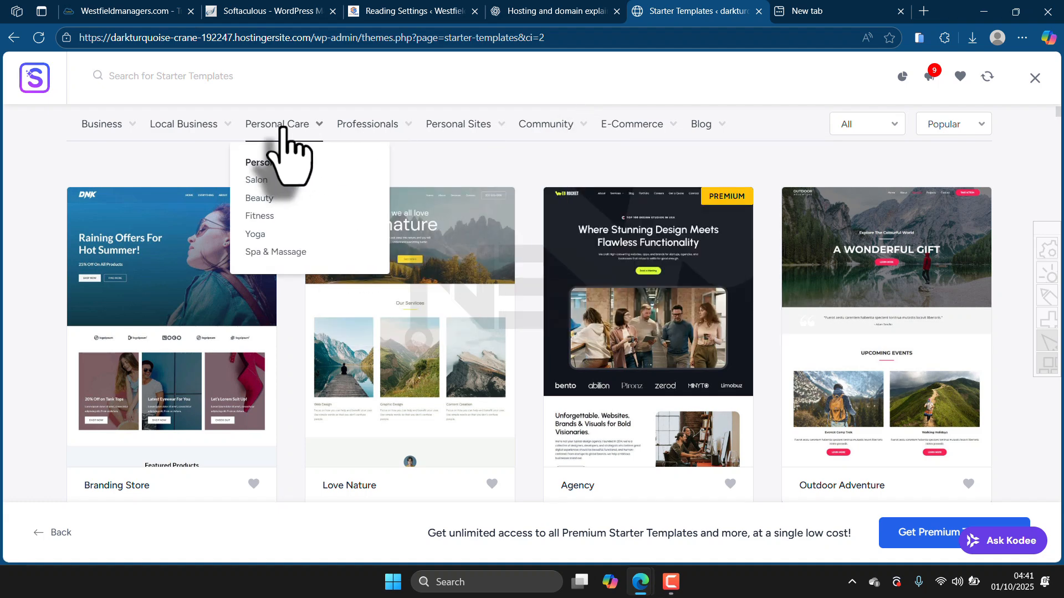
{"action": "mouse_move", "coordinate": [228, 126]}
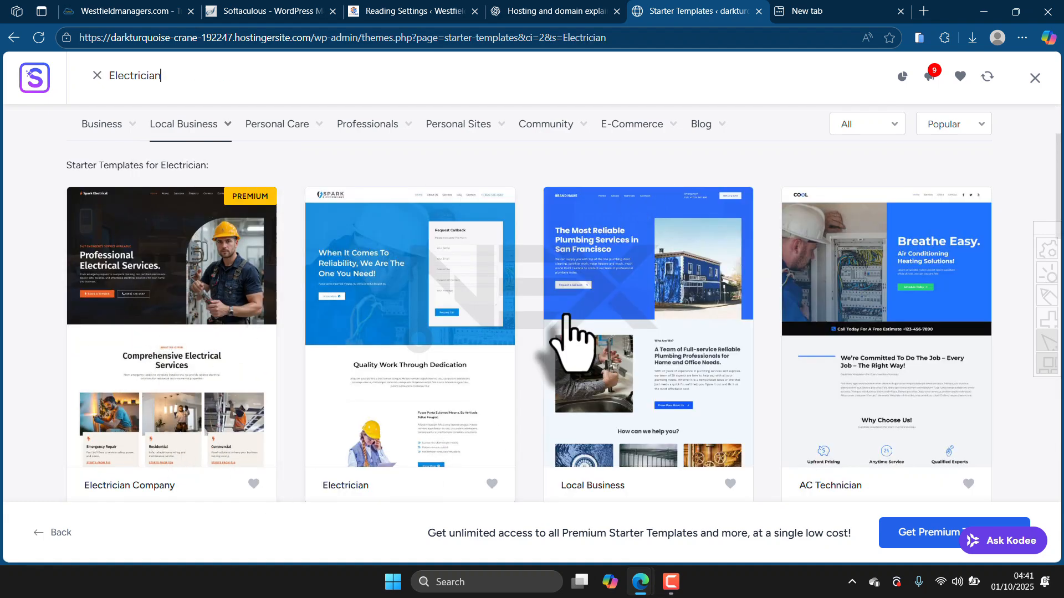
{"action": "scroll", "coordinate": [720, 388], "scroll_direction": "down", "scroll_amount": 1}
{"action": "scroll", "coordinate": [714, 363], "scroll_direction": "up", "scroll_amount": 3}
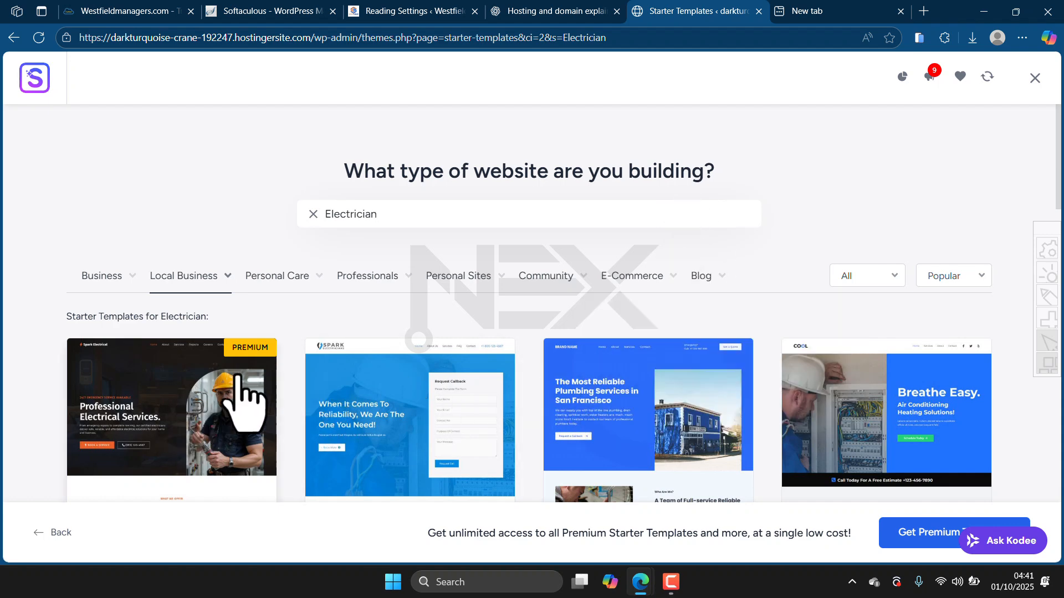
{"action": "scroll", "coordinate": [443, 388], "scroll_direction": "down", "scroll_amount": 5}
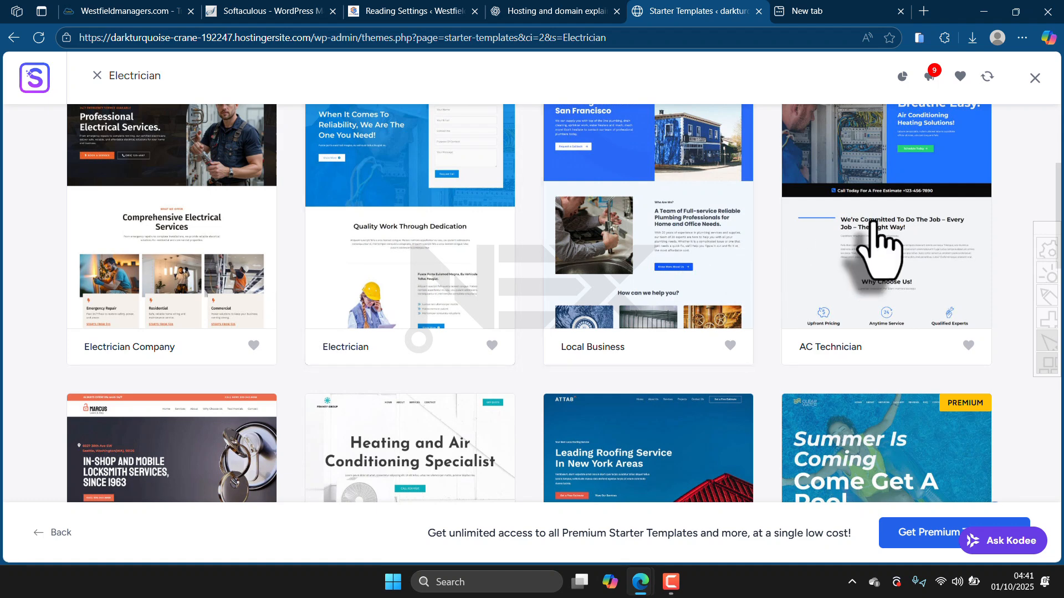
{"action": "scroll", "coordinate": [511, 280], "scroll_direction": "up", "scroll_amount": 5}
{"action": "mouse_move", "coordinate": [363, 285]}
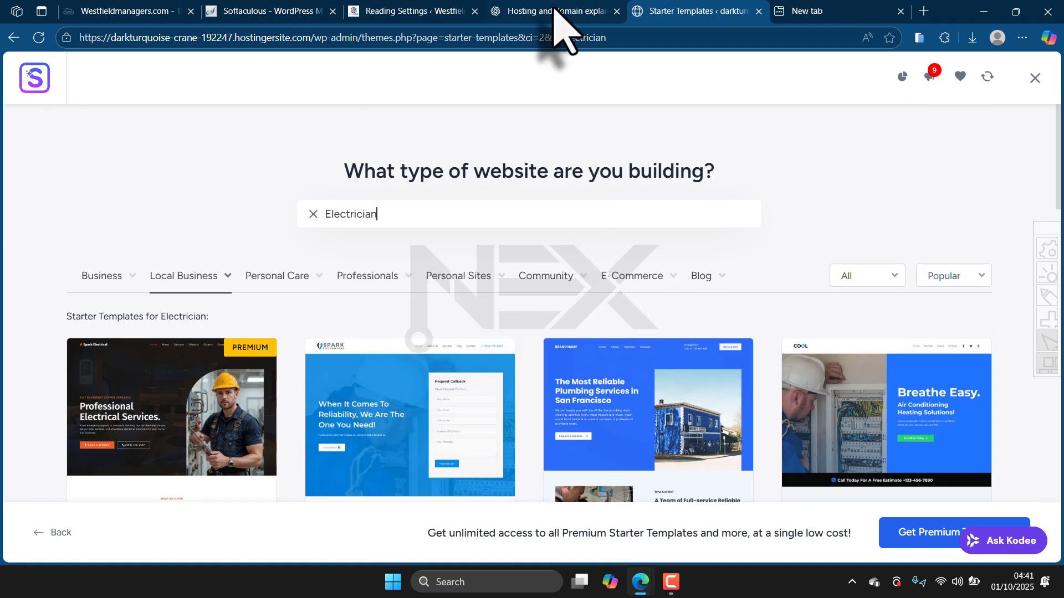
{"action": "scroll", "coordinate": [396, 387], "scroll_direction": "down", "scroll_amount": 1}
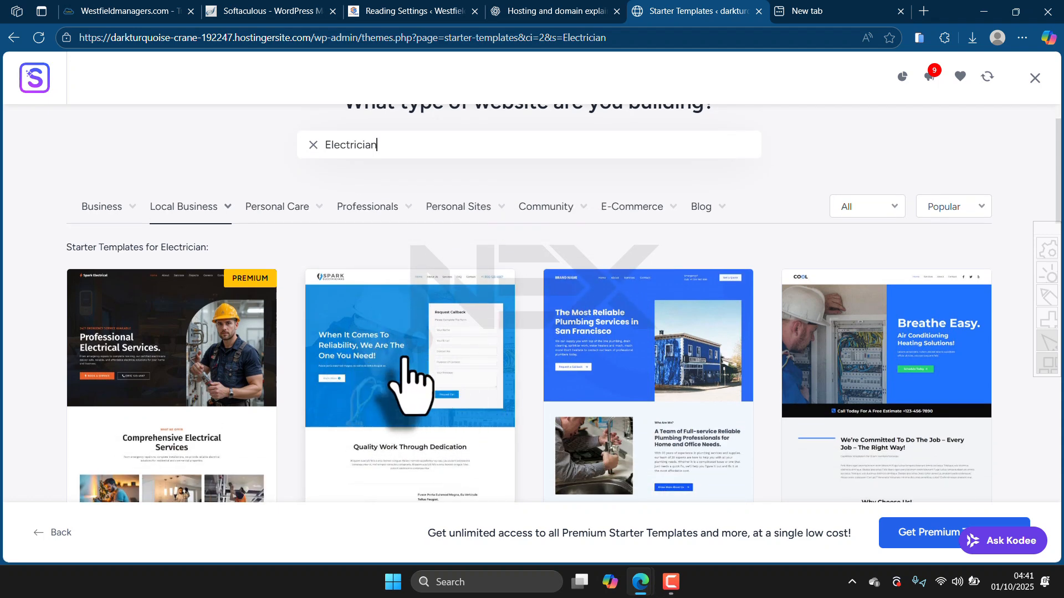
{"action": "scroll", "coordinate": [411, 348], "scroll_direction": "down", "scroll_amount": 4}
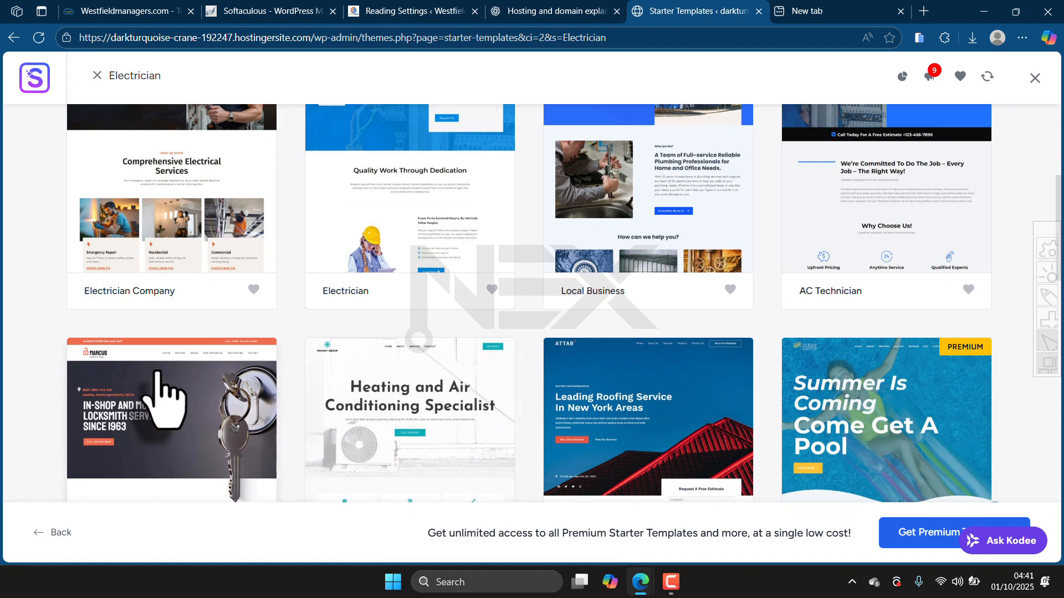
{"action": "scroll", "coordinate": [161, 399], "scroll_direction": "down", "scroll_amount": 2}
{"action": "scroll", "coordinate": [161, 367], "scroll_direction": "down", "scroll_amount": 6}
{"action": "scroll", "coordinate": [158, 368], "scroll_direction": "up", "scroll_amount": 8}
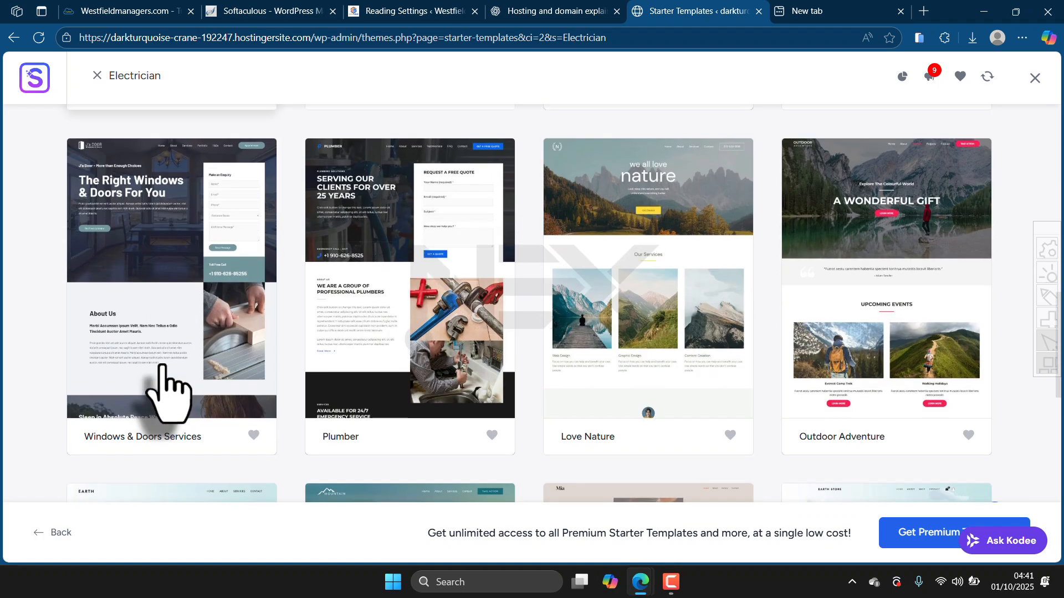
{"action": "scroll", "coordinate": [166, 360], "scroll_direction": "up", "scroll_amount": 8}
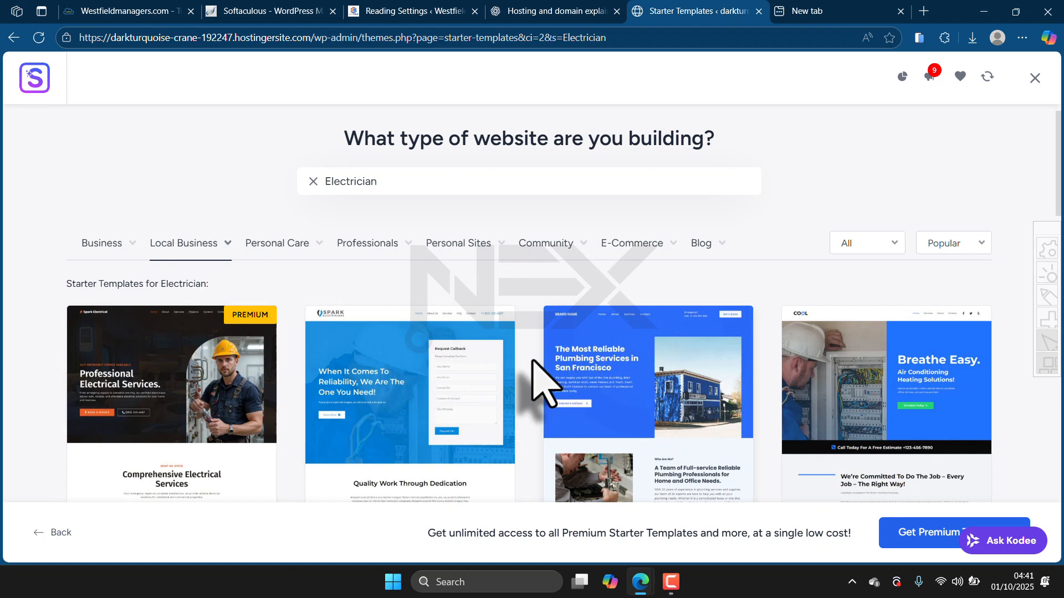
{"action": "scroll", "coordinate": [609, 382], "scroll_direction": "down", "scroll_amount": 3}
{"action": "scroll", "coordinate": [532, 352], "scroll_direction": "down", "scroll_amount": 1}
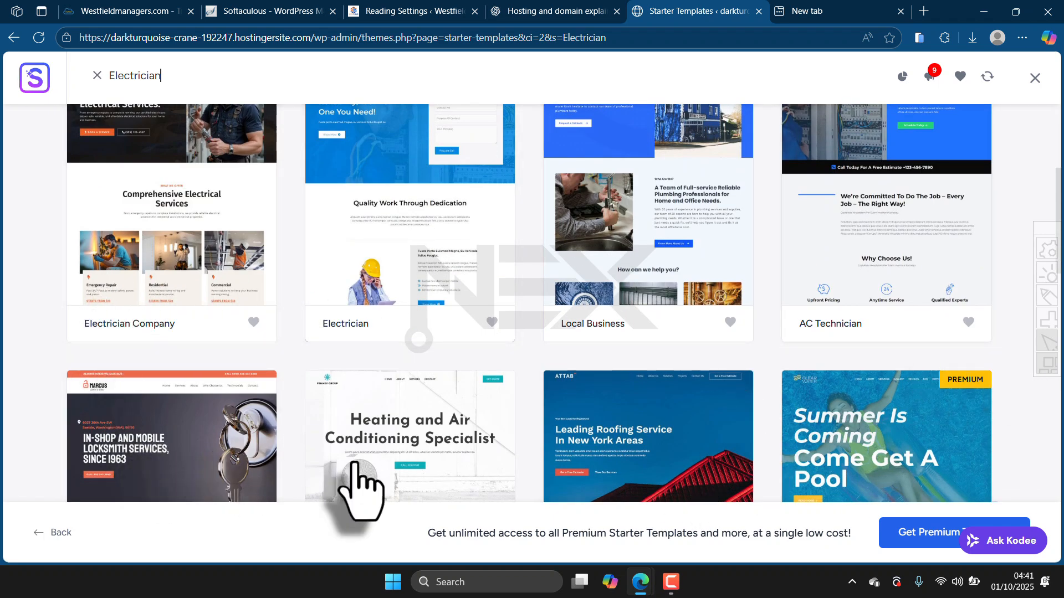
{"action": "scroll", "coordinate": [214, 399], "scroll_direction": "down", "scroll_amount": 4}
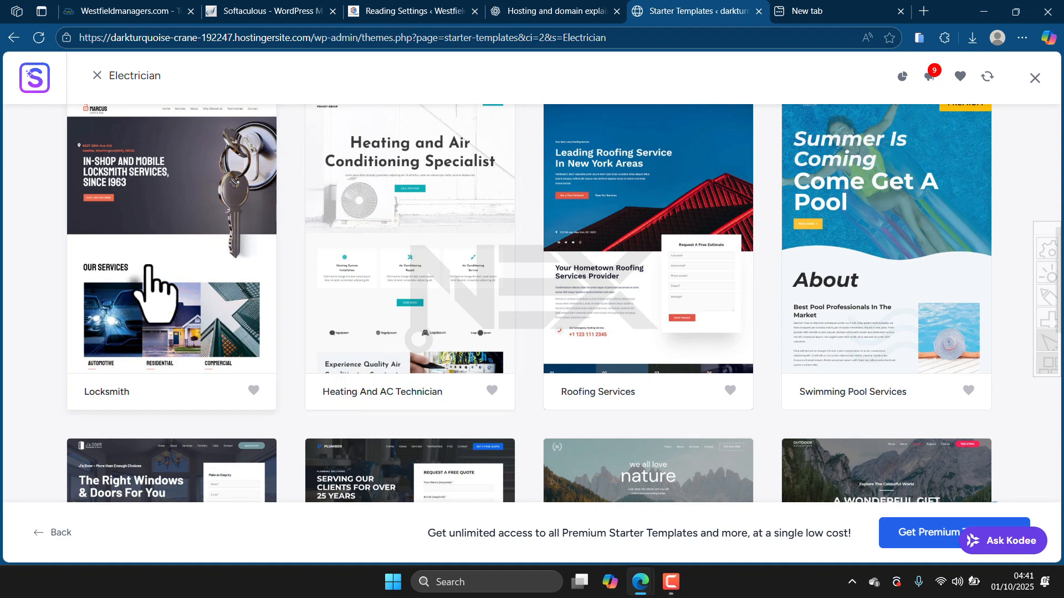
{"action": "scroll", "coordinate": [344, 291], "scroll_direction": "up", "scroll_amount": 10}
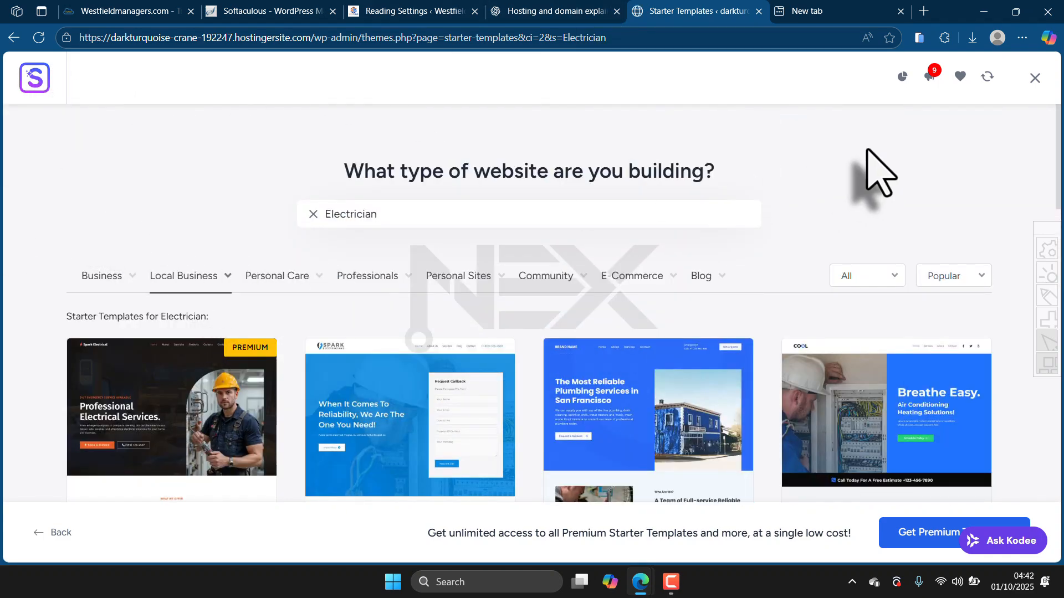
- Exit the Starter Templates library to the Dashboard and review its cache-purged notice and AI banner
{"action": "left_click", "coordinate": [1035, 78]}
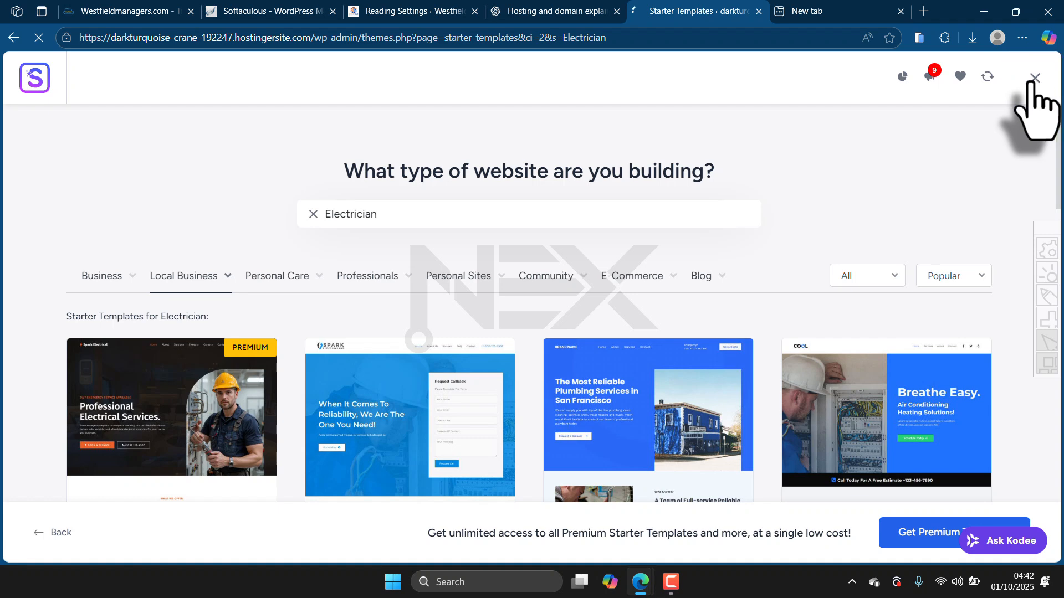
{"action": "scroll", "coordinate": [61, 399], "scroll_direction": "down", "scroll_amount": 3}
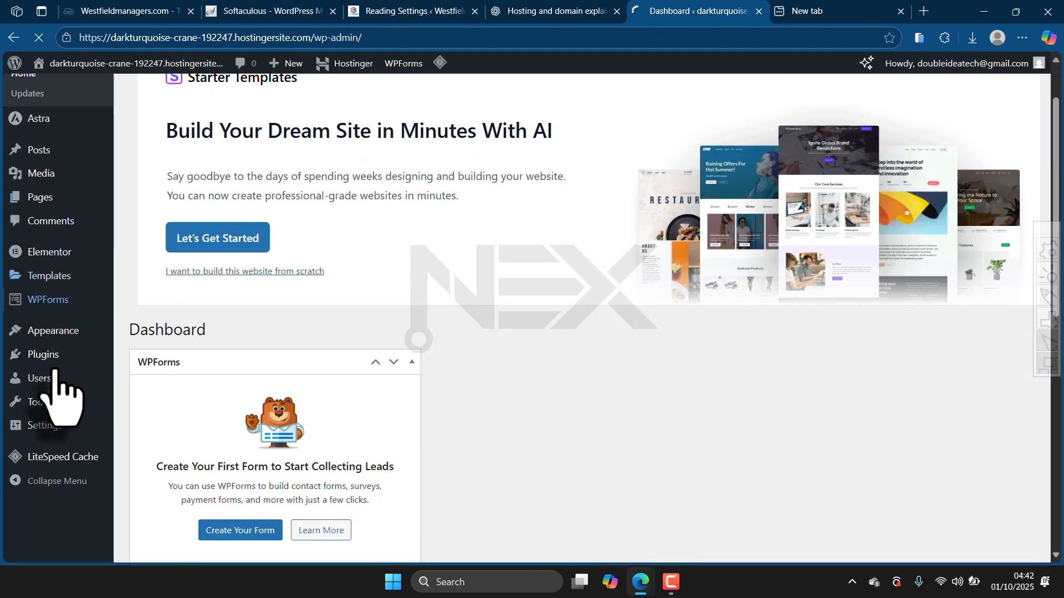
{"action": "scroll", "coordinate": [57, 360], "scroll_direction": "down", "scroll_amount": 3}
{"action": "scroll", "coordinate": [63, 297], "scroll_direction": "up", "scroll_amount": 4}
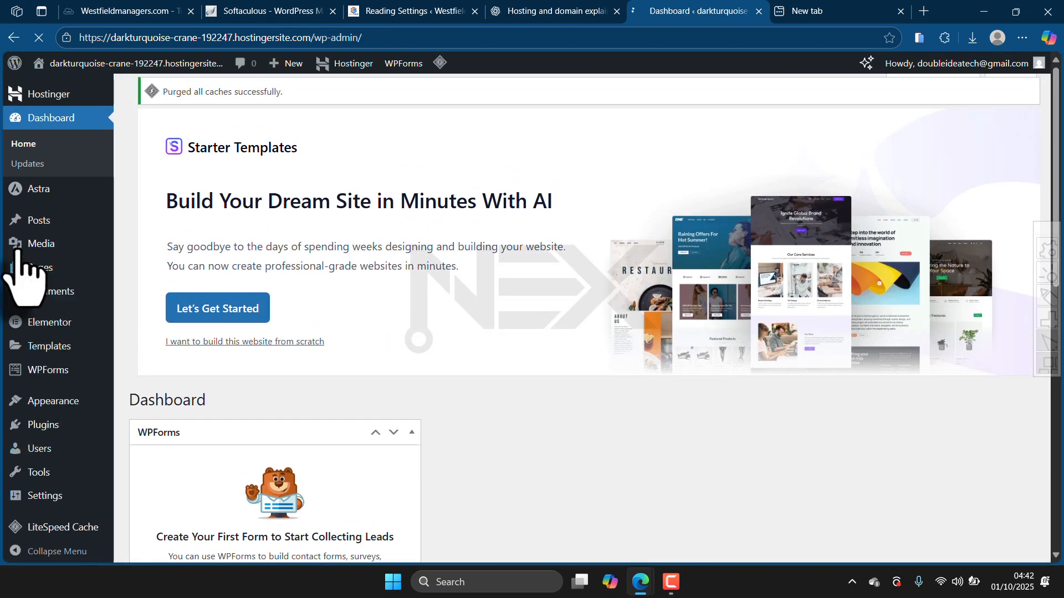
{"action": "scroll", "coordinate": [47, 210], "scroll_direction": "down", "scroll_amount": 3}
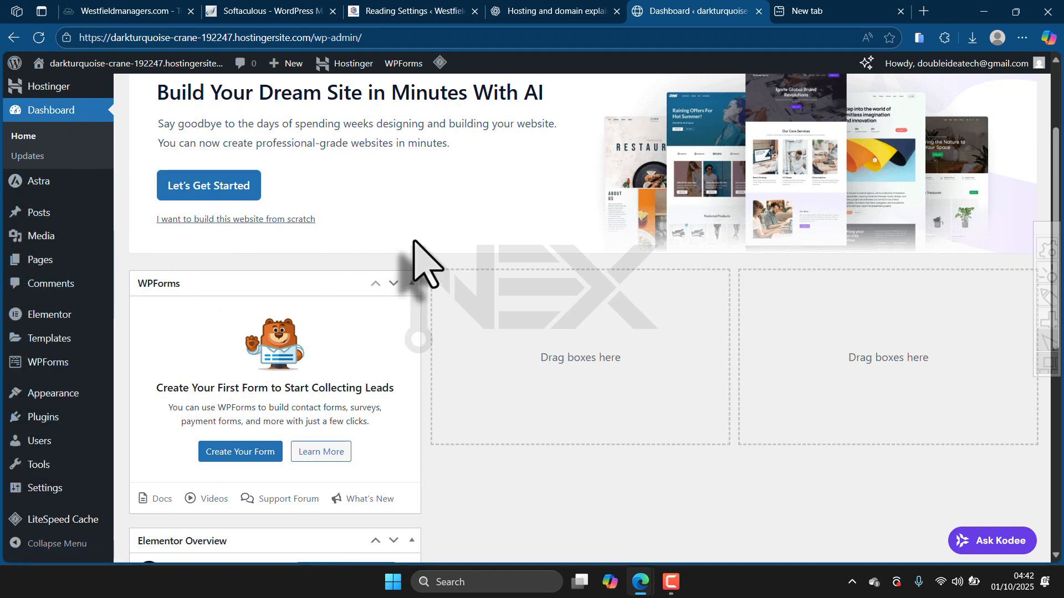
{"action": "scroll", "coordinate": [136, 83], "scroll_direction": "up", "scroll_amount": 2}
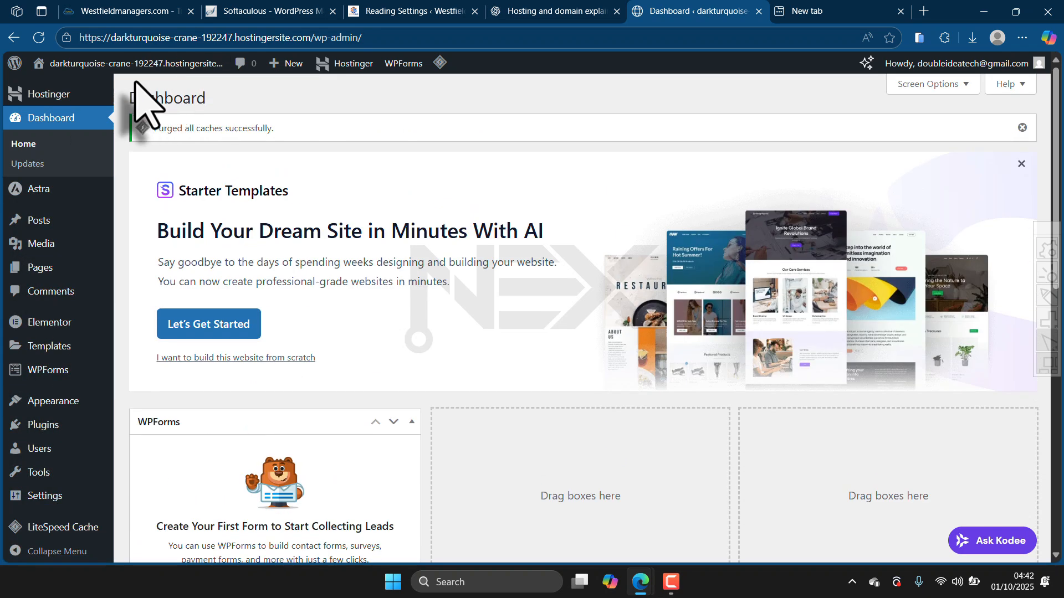
{"action": "scroll", "coordinate": [382, 239], "scroll_direction": "down", "scroll_amount": 4}
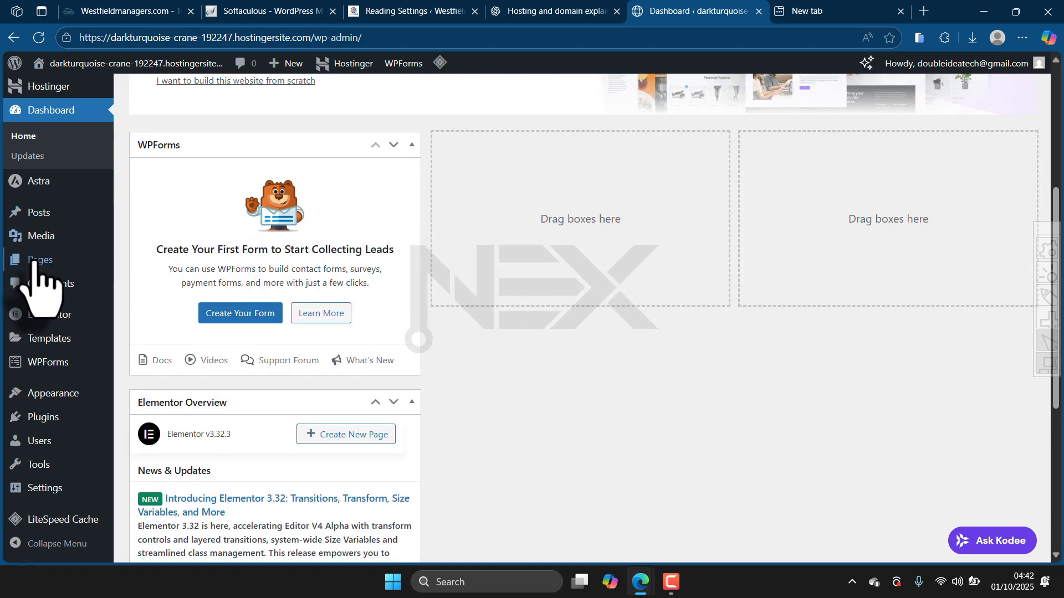
{"action": "mouse_move", "coordinate": [39, 261]}
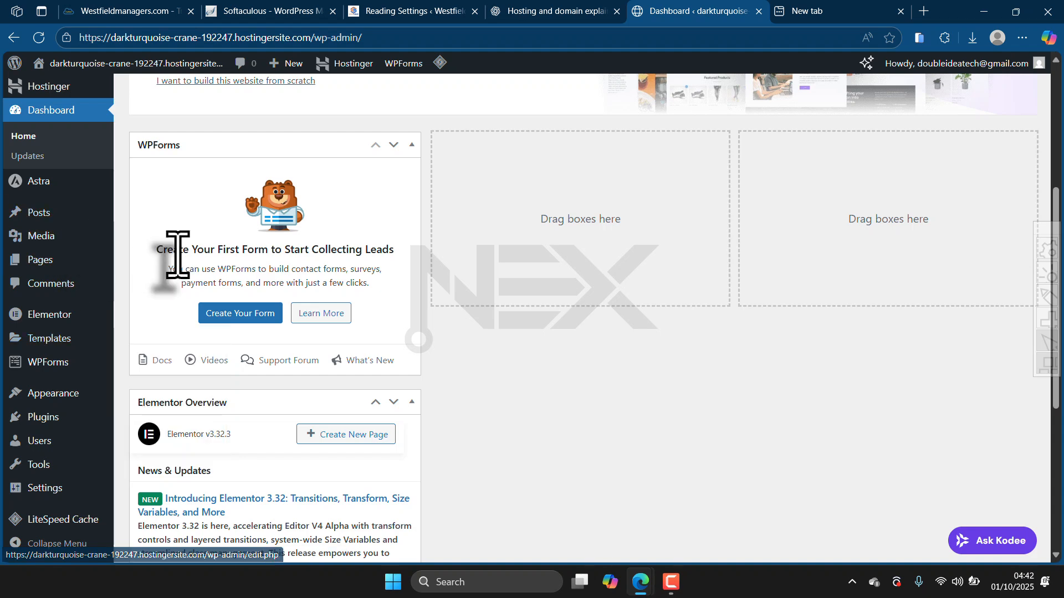
{"action": "scroll", "coordinate": [396, 217], "scroll_direction": "up", "scroll_amount": 3}
{"action": "scroll", "coordinate": [396, 217], "scroll_direction": "up", "scroll_amount": 3}
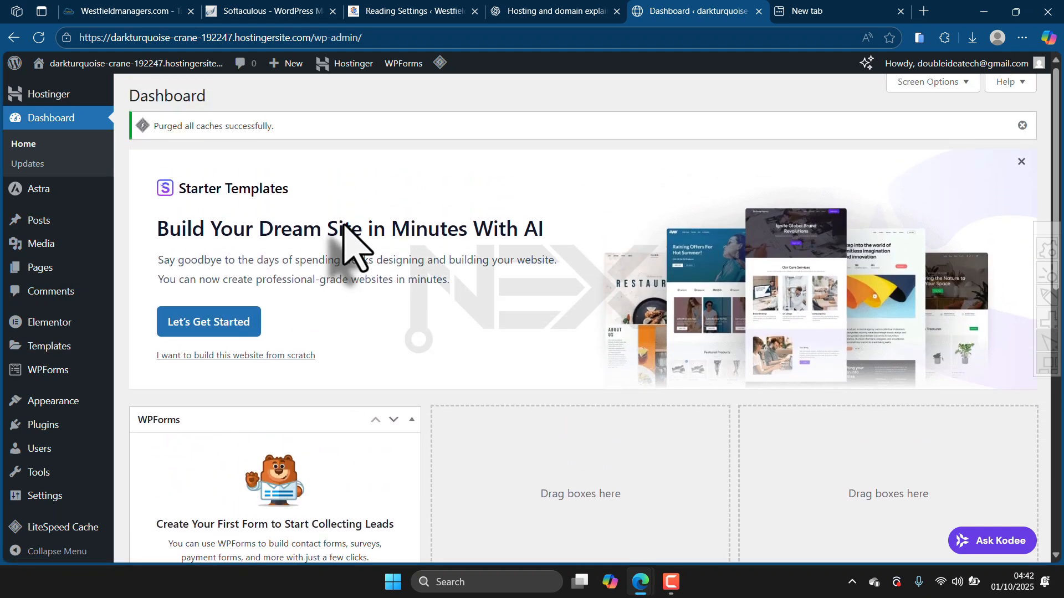